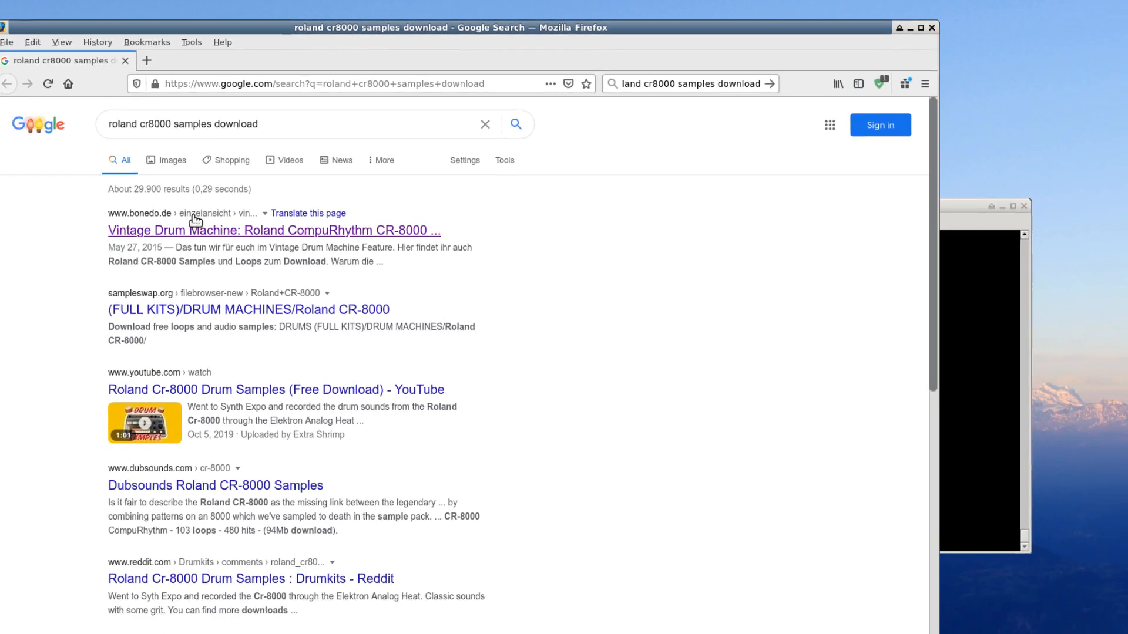
- Open the Bonedo article on the Roland CompuRhythm CR-8000 and copy the download link of bonedo_Roland_CR_8000.zip
click(196, 228)
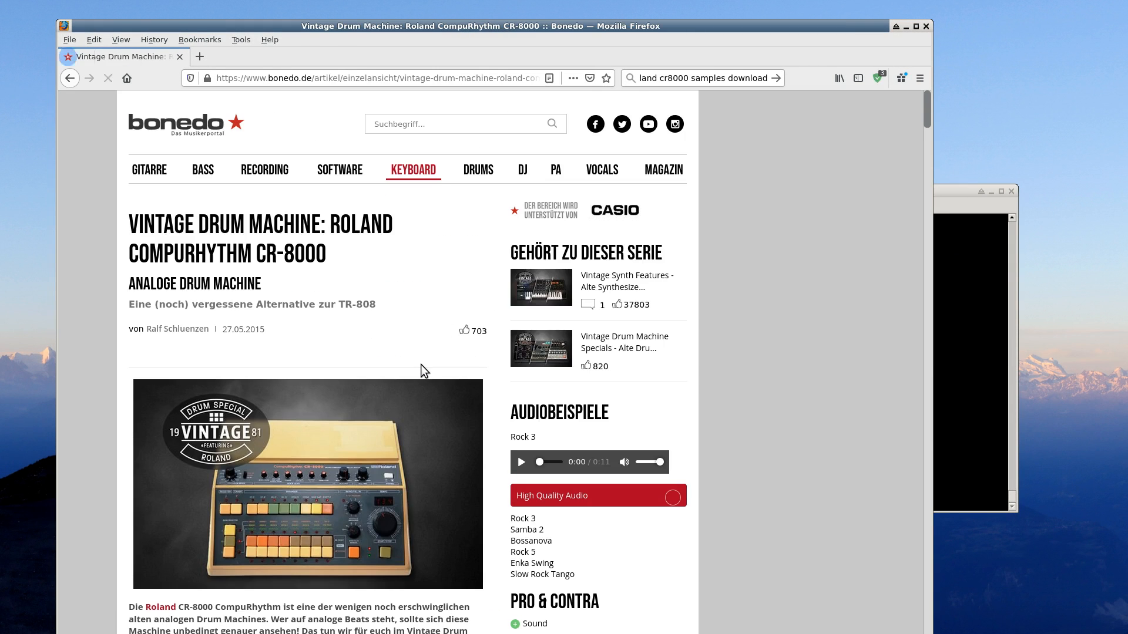
scroll(530, 427, down, 3)
scroll(530, 428, down, 5)
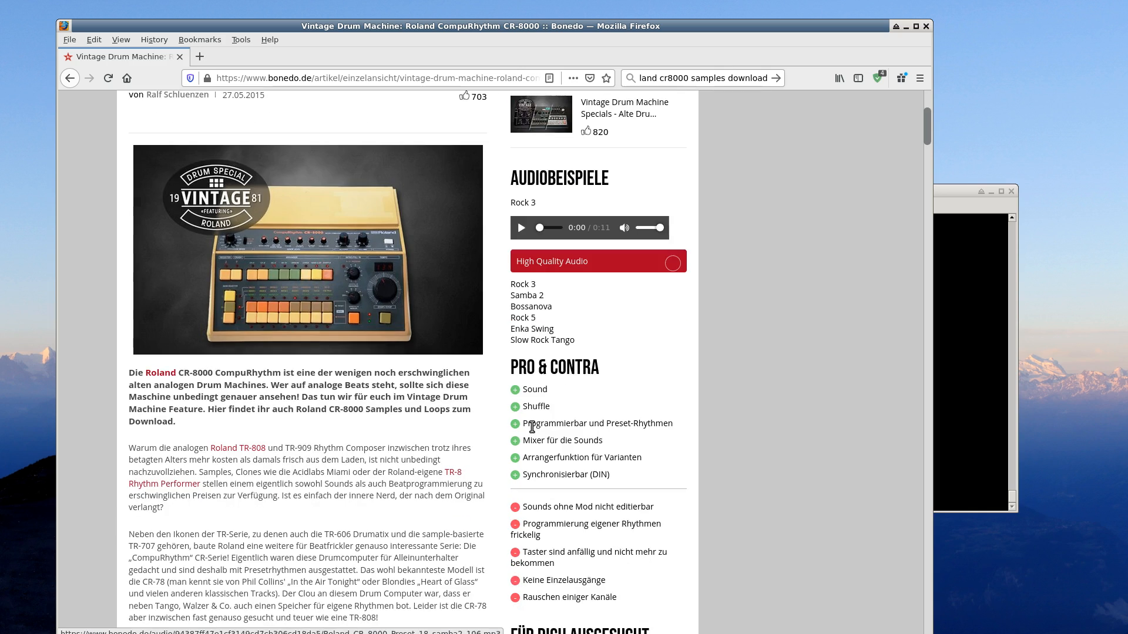
scroll(530, 427, down, 5)
scroll(532, 427, down, 10)
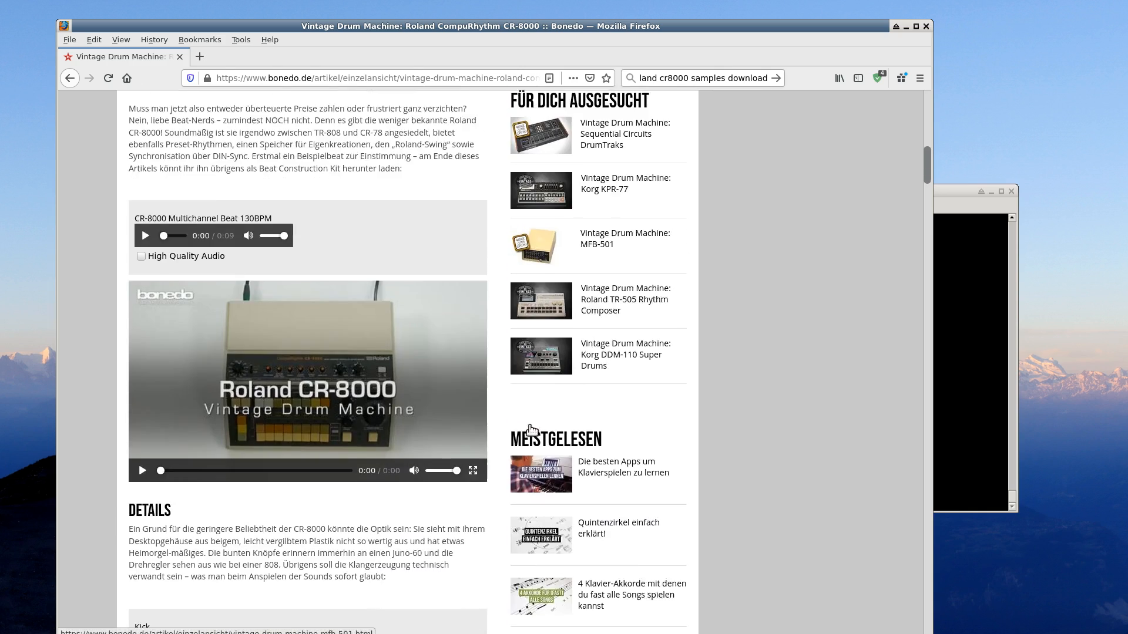
scroll(531, 431, down, 3)
scroll(530, 429, down, 18)
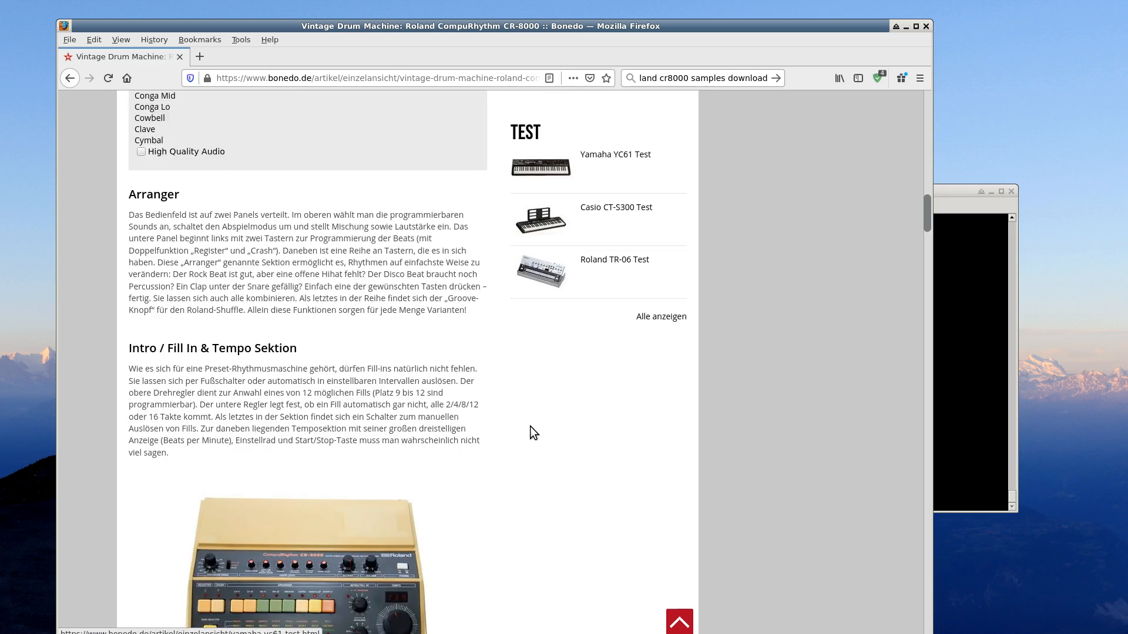
scroll(530, 425, down, 7)
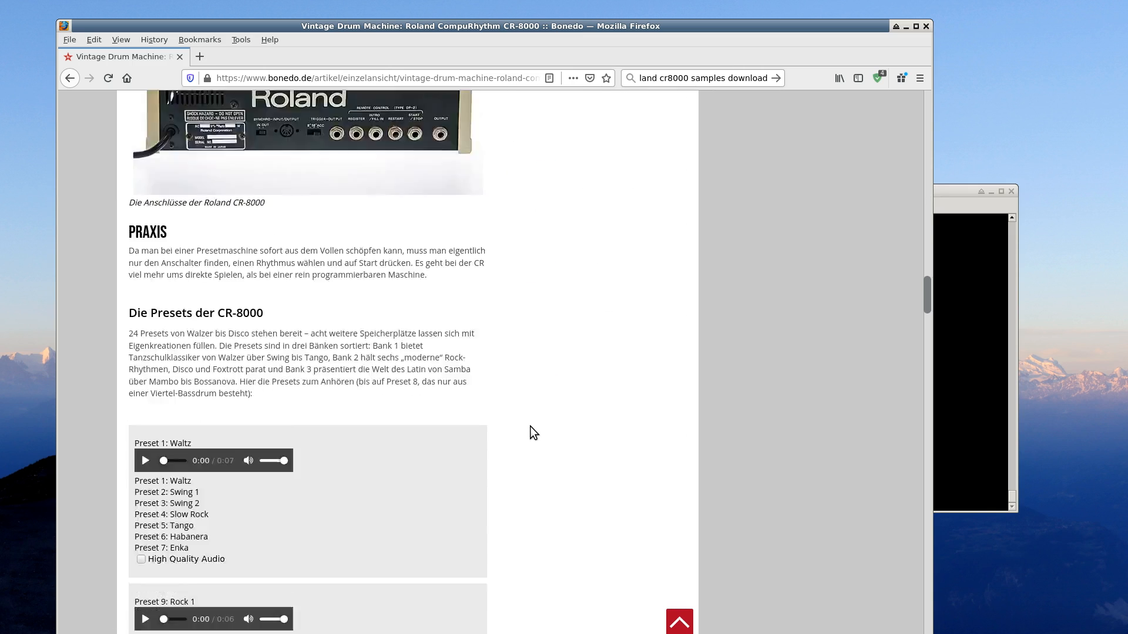
scroll(530, 426, down, 2)
scroll(530, 427, down, 20)
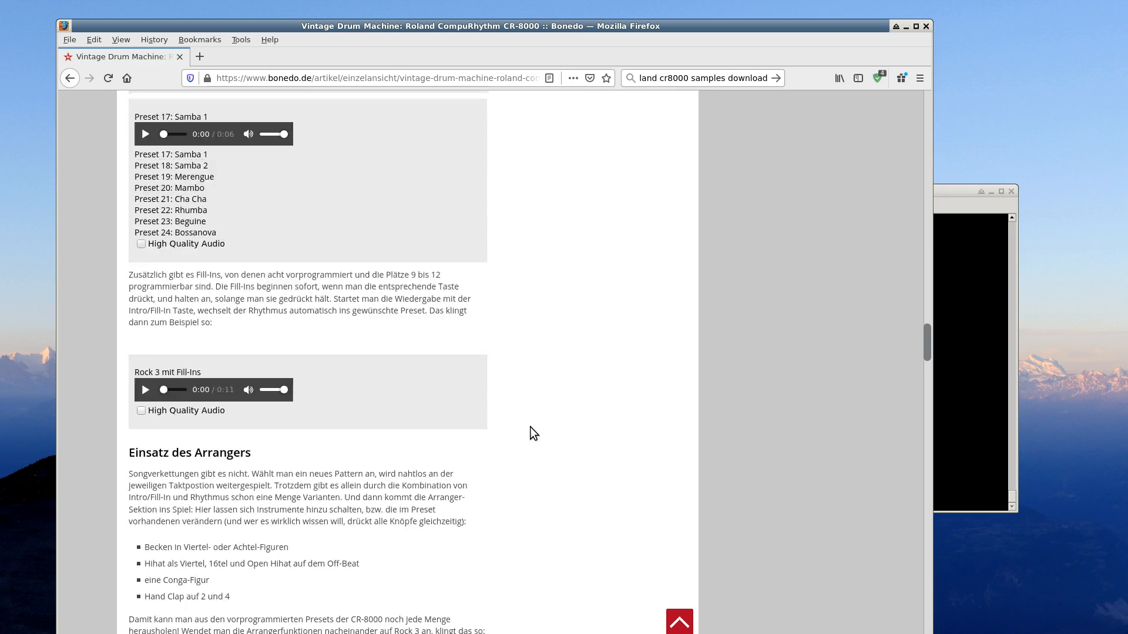
scroll(532, 430, down, 14)
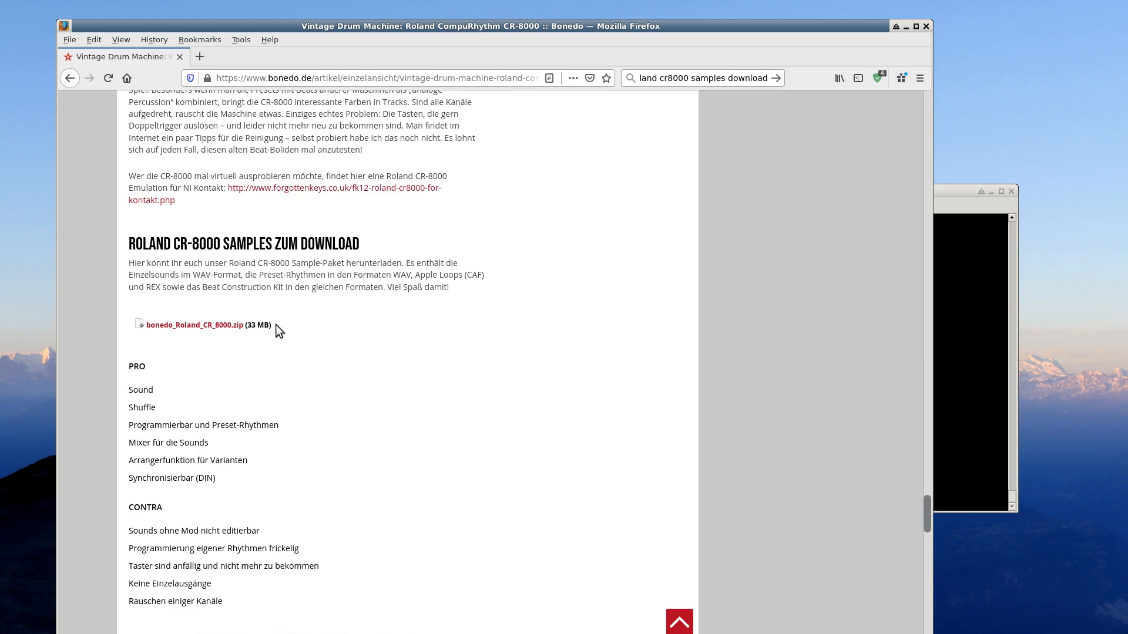
right_click(205, 327)
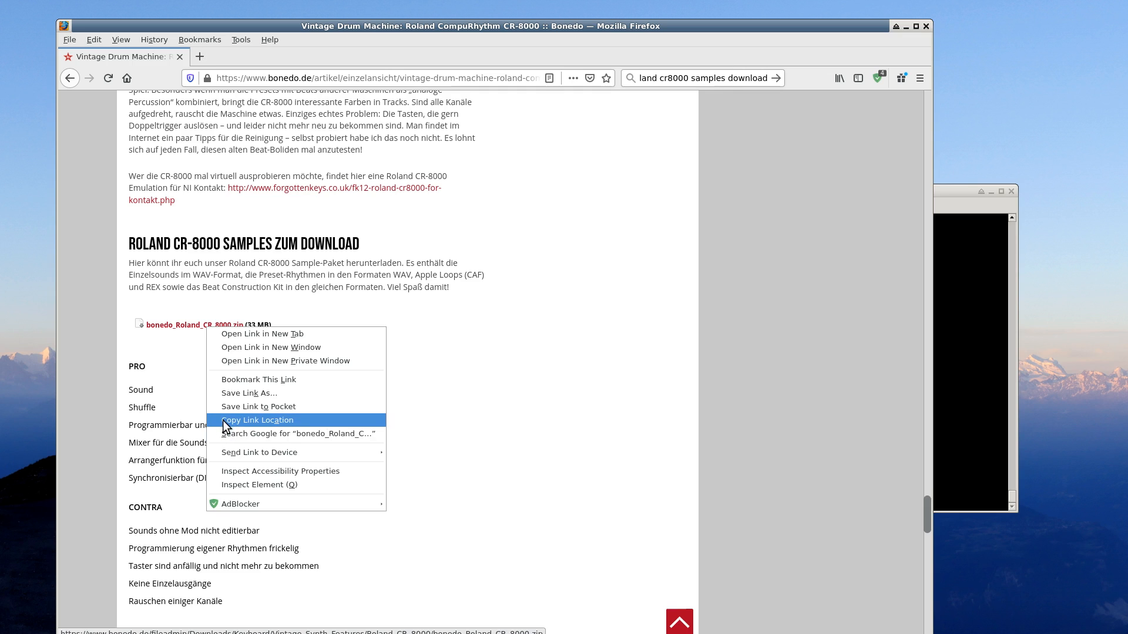
click(257, 420)
- In the terminal, download the zip from the copied link with wget and list the Downloads folder
text(wget)
key(ctrl+shift+v)
key(Return)
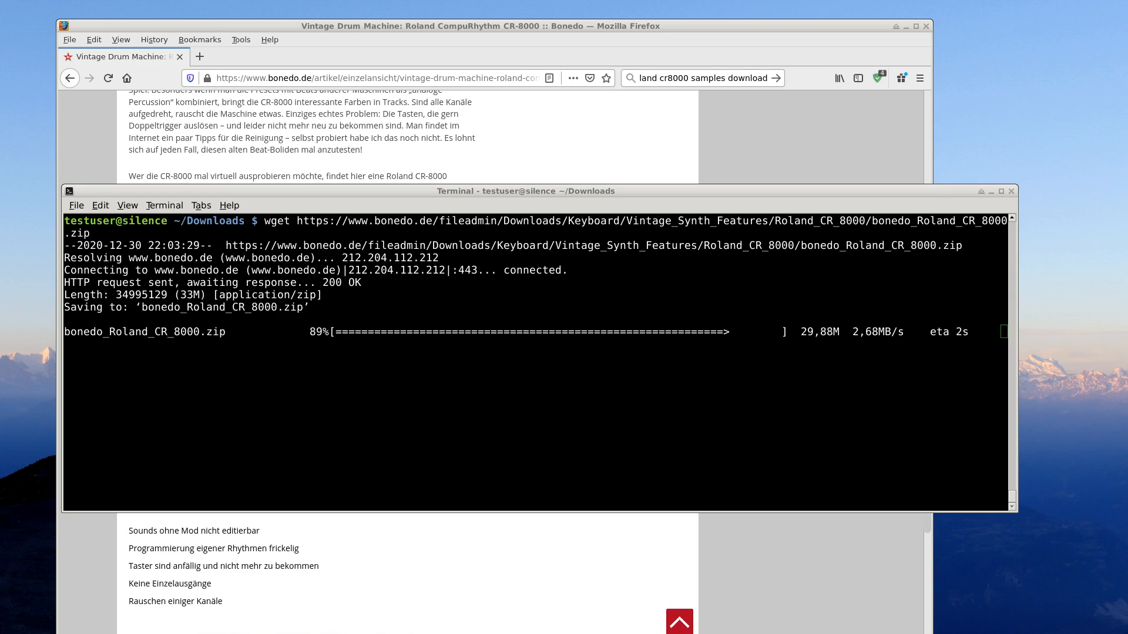
click(428, 486)
text(ll)
key(Return)
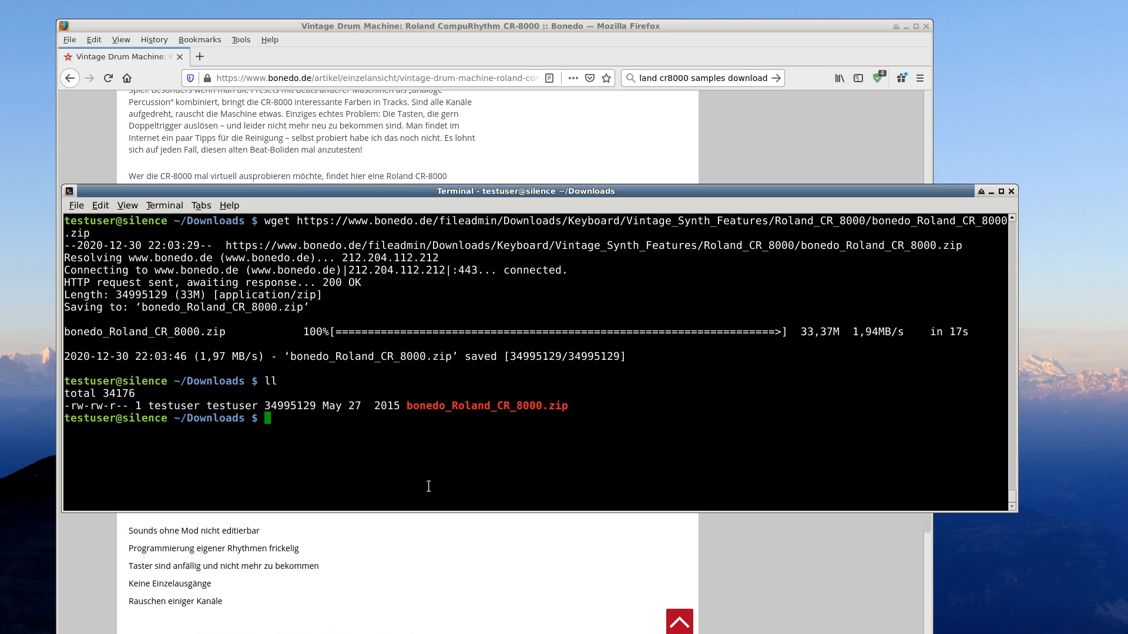
- Unzip bonedo_Roland_CR_8000.zip in the Downloads folder and list the extracted contents
text(unzip bon)
key(Tab)
key(Return)
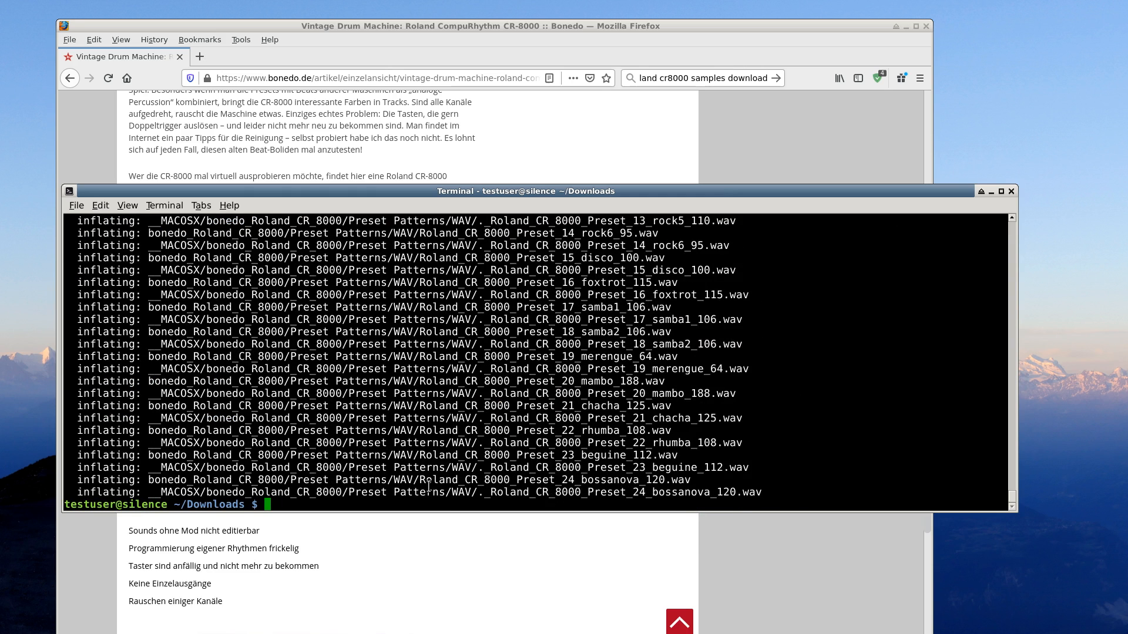
text(ll)
key(Return)
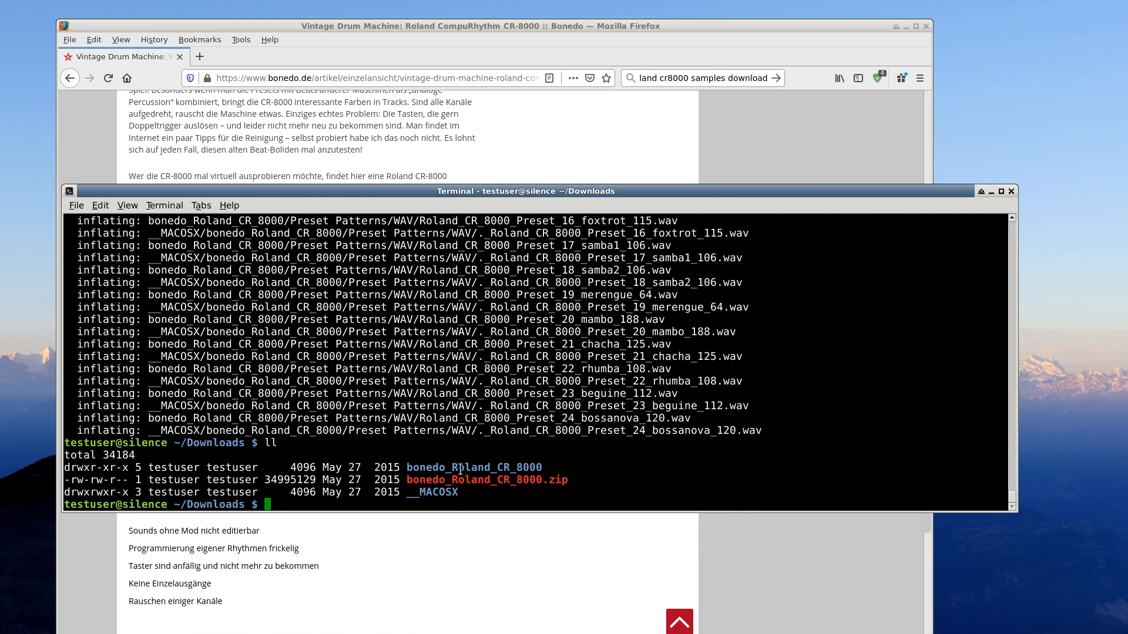
- Force-remove the __MACOSX folder recursively and list the Downloads folder again
text(rm -rf __)
key(Tab)
key(Return)
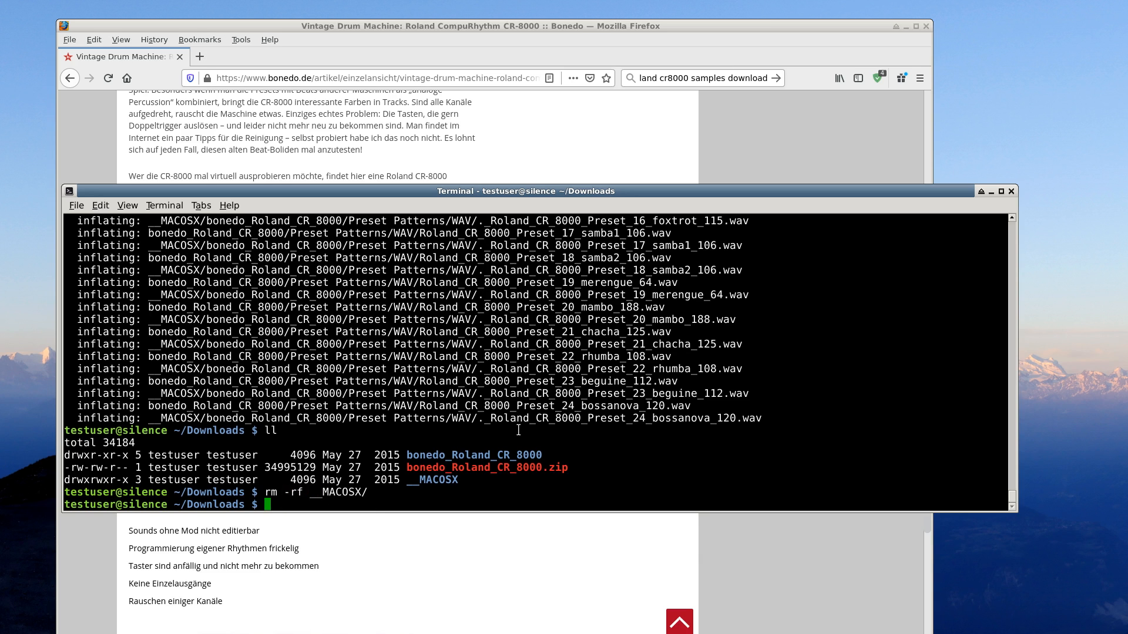
text(ll)
key(Return)
- Change into bonedo_Roland_CR_8000 and its Einzelsamples (WAV) subfolder, listing the contents of each
text(cd bonedo_Roland_CR_8000/)
key(Tab)
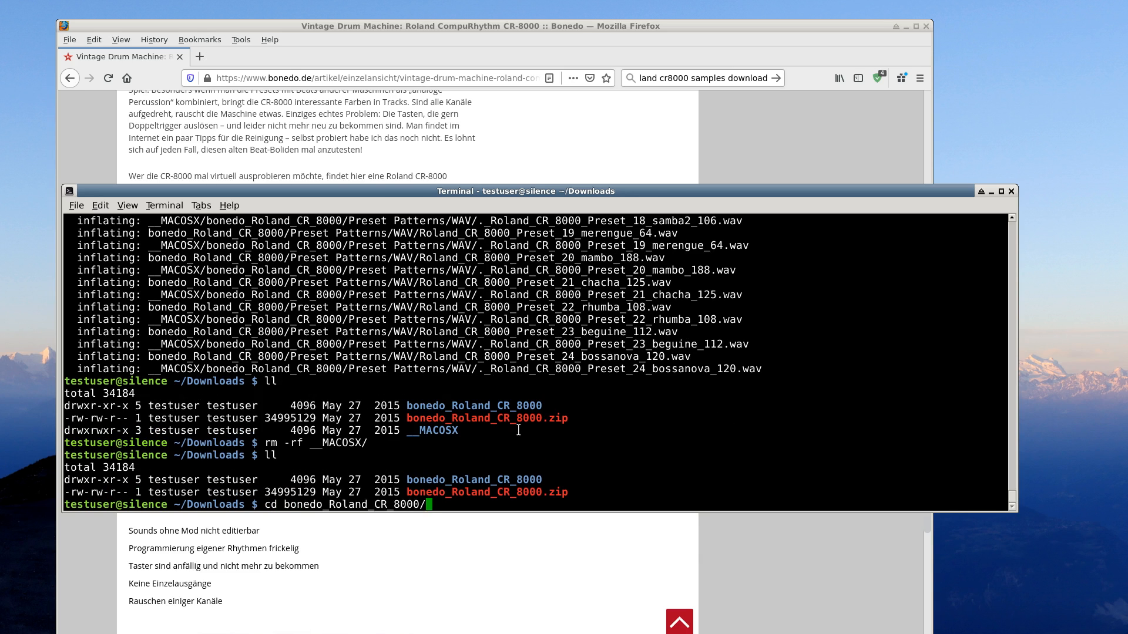
key(Return)
text(ll)
key(Return)
text(cd Ei)
key(Tab)
key(Return)
text(ll)
key(Return)
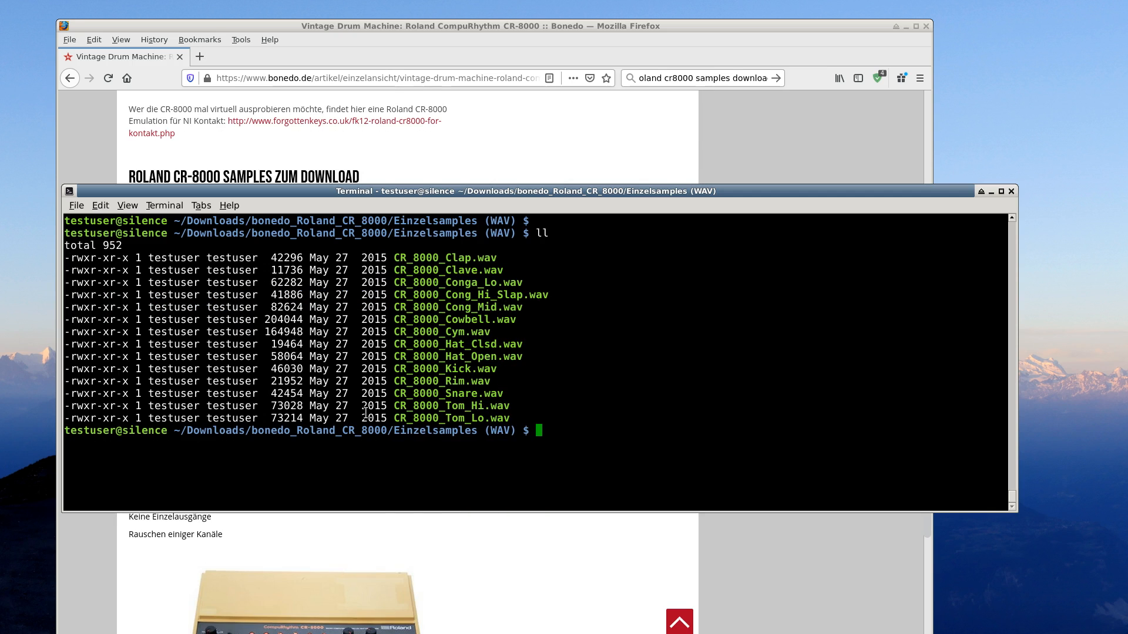
- Launch the mocp player in the current folder and play CR_8000_Conga_Lo.wav
text(mocp .)
key(Return)
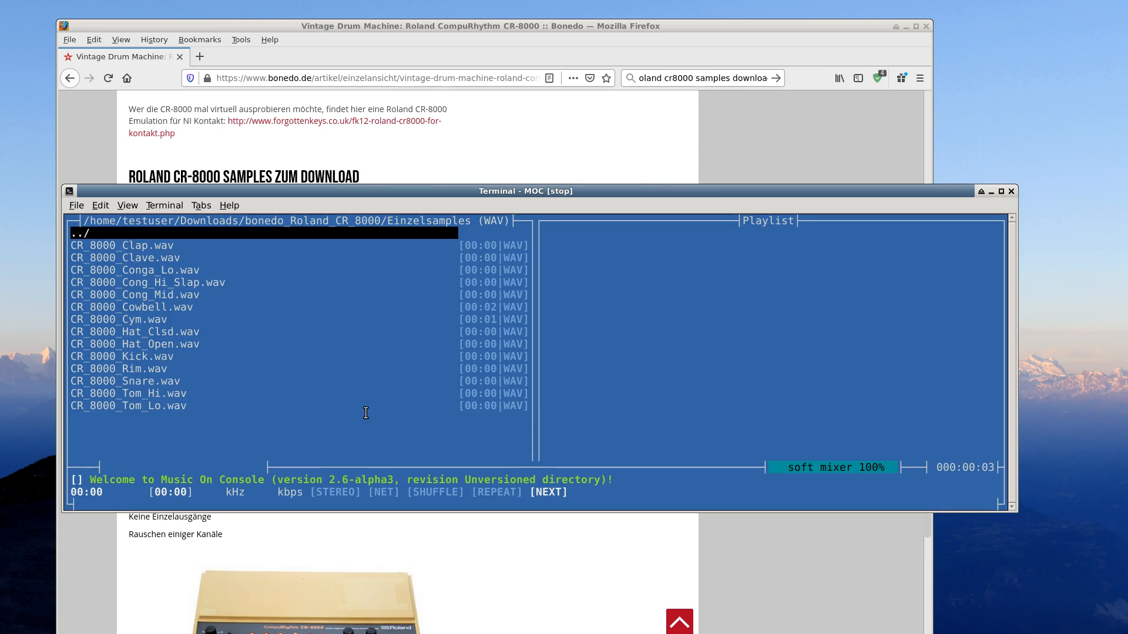
key(Down)
key(Down)
key(Down)
key(Return)
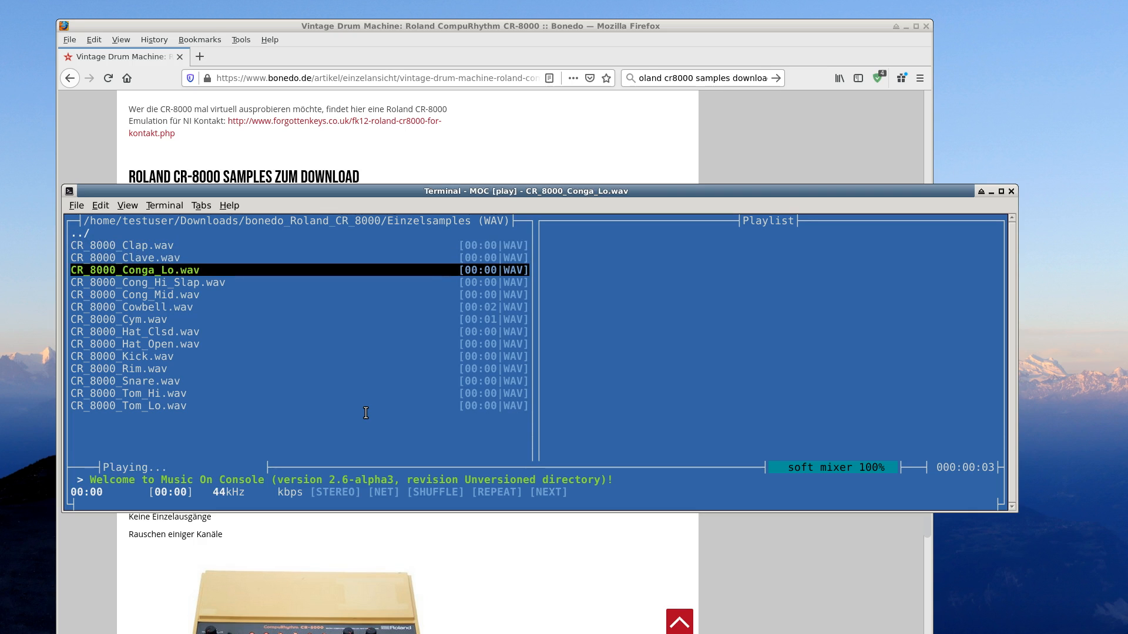
- Play CR_8000_Cym.wav and CR_8000_Snare.wav, then leave the player
key(Down)
key(Down)
key(Down)
key(Down)
key(Return)
key(Down)
key(Down)
key(Down)
key(Down)
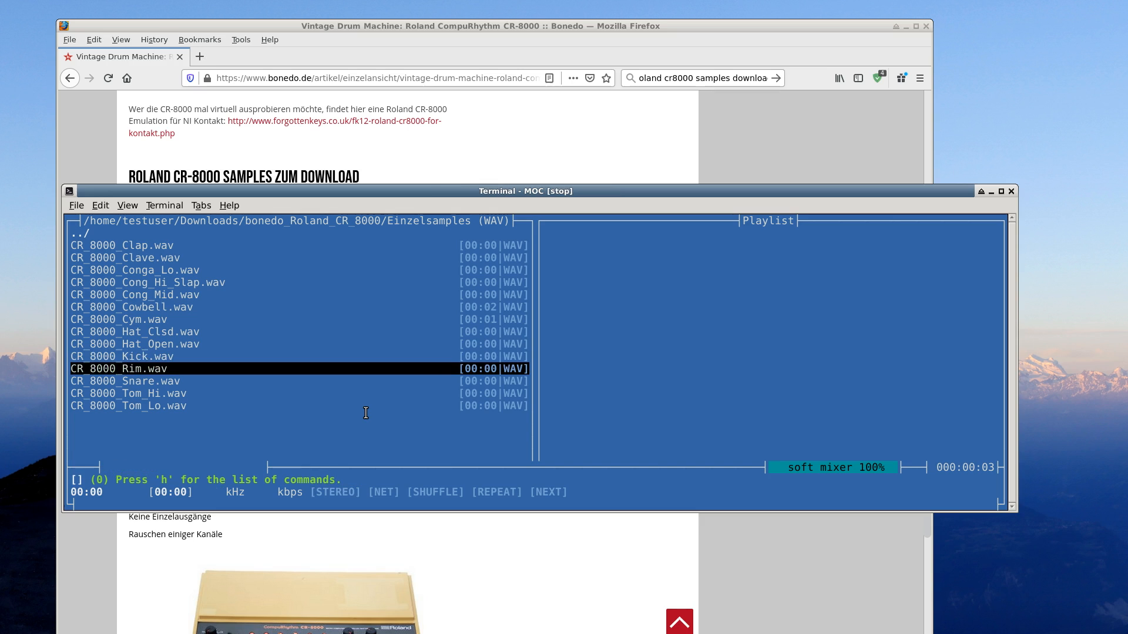
key(Down)
key(Return)
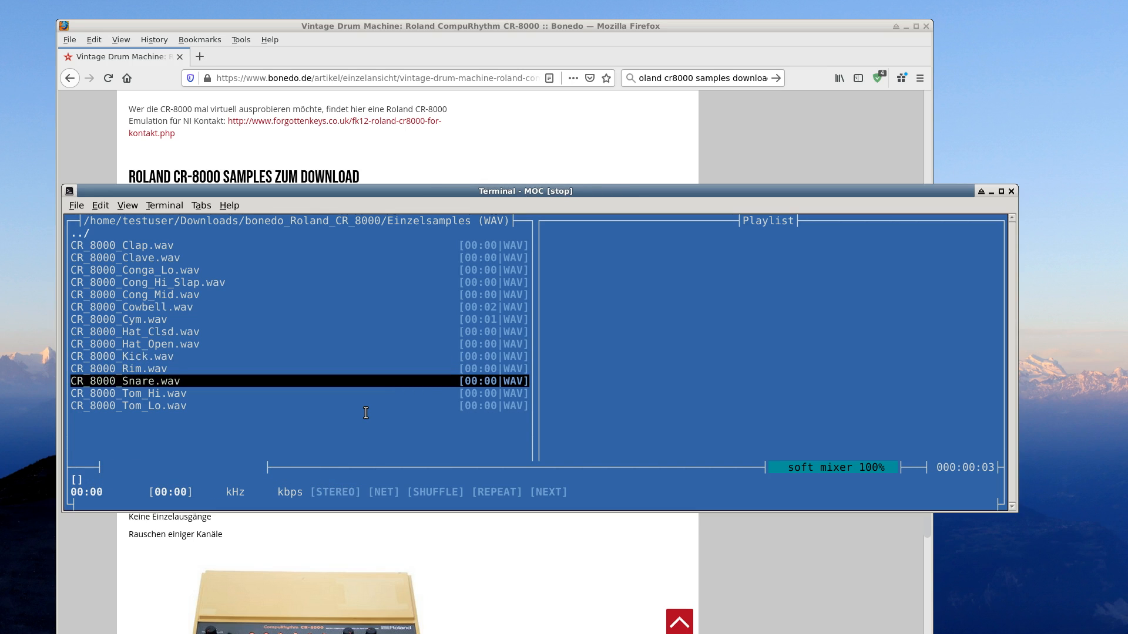
key(q)
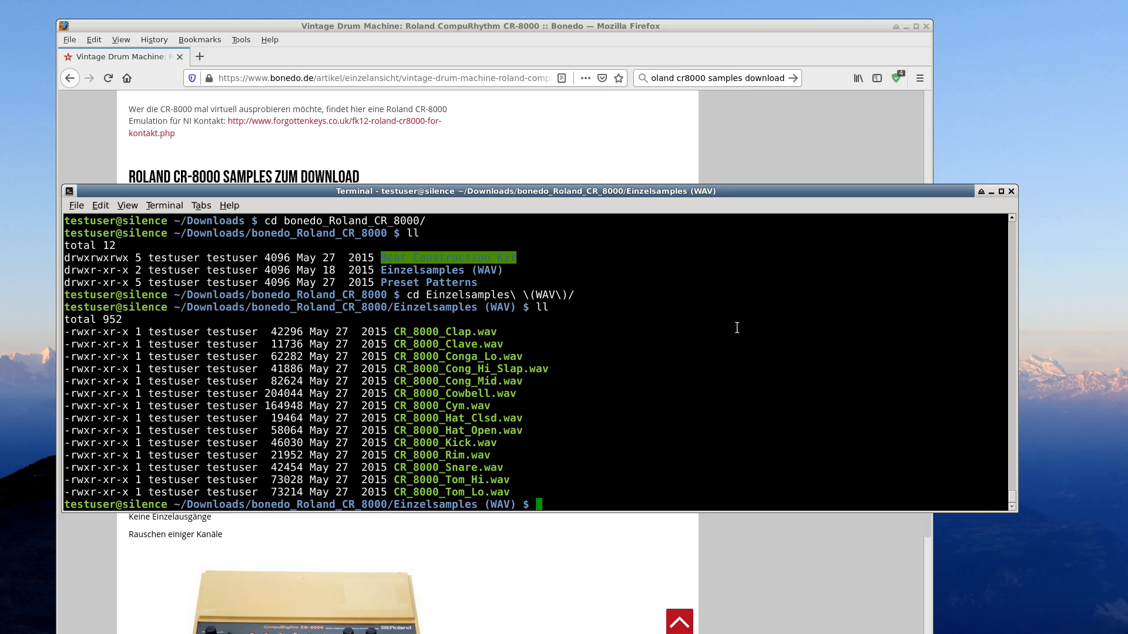
- Highlight the CR_8000_Kick.wav and CR_8000_Clap.wav entries in the file listing
drag(503, 445, 381, 443)
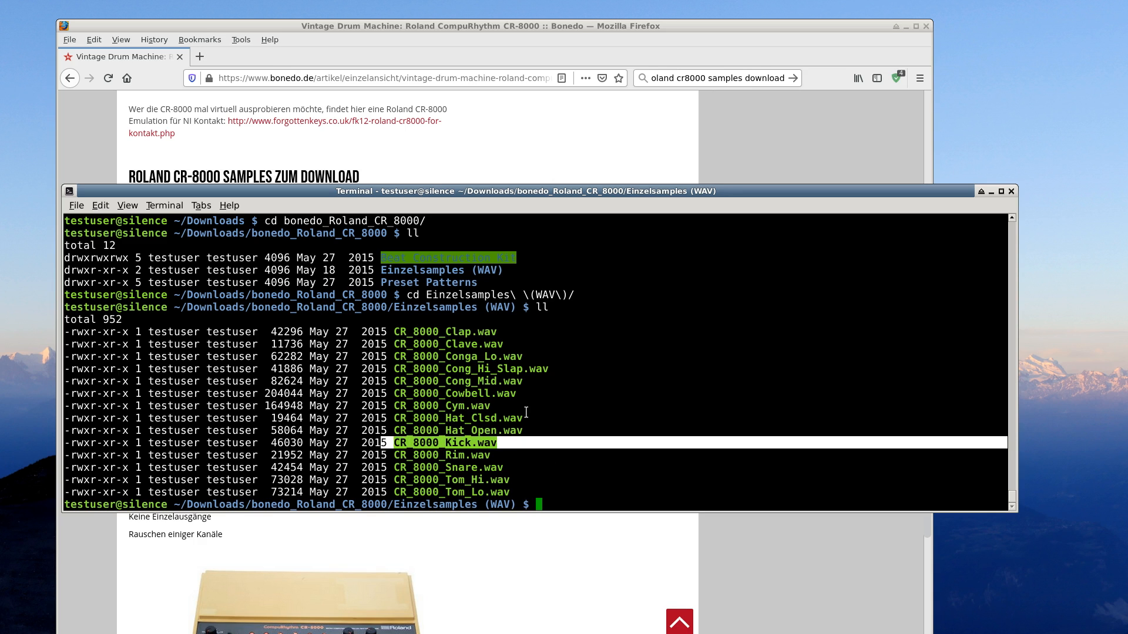
drag(501, 332, 393, 333)
key(ctrl+c)
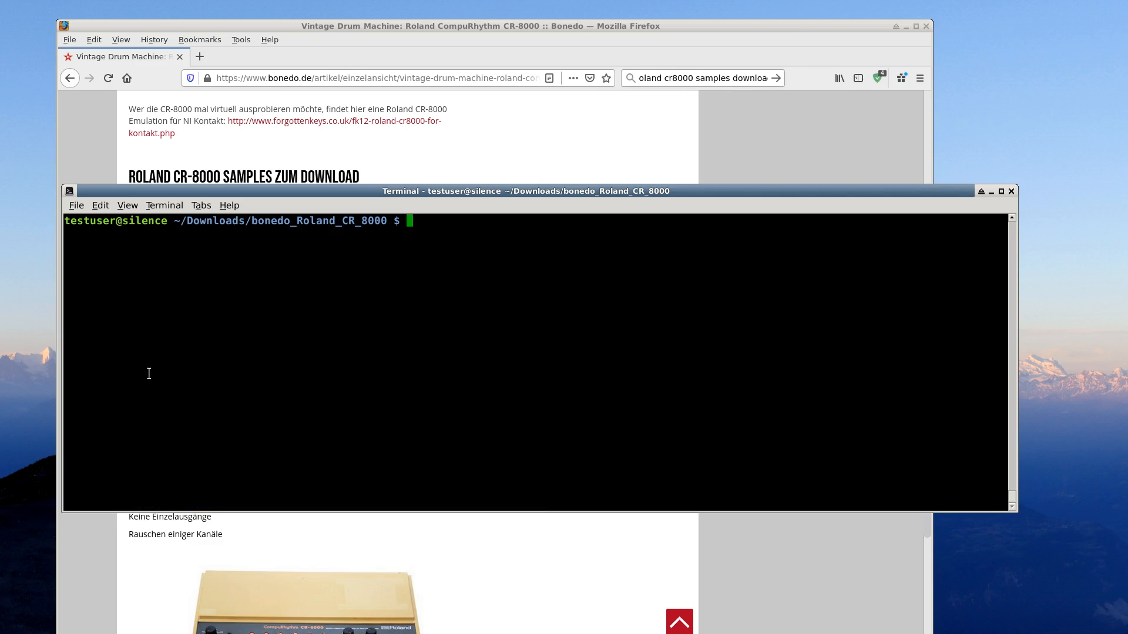
- List the bonedo_Roland_CR_8000 folder, change into Preset Patterns and list its contents
key(Return)
text(ll)
key(Return)
text(cd Pres)
key(Tab)
key(Return)
text(ll)
key(Return)
- Change into the WAV subfolder of Preset Patterns and list its files
text(cd WA)
key(Tab)
key(Return)
text(ll)
key(Return)
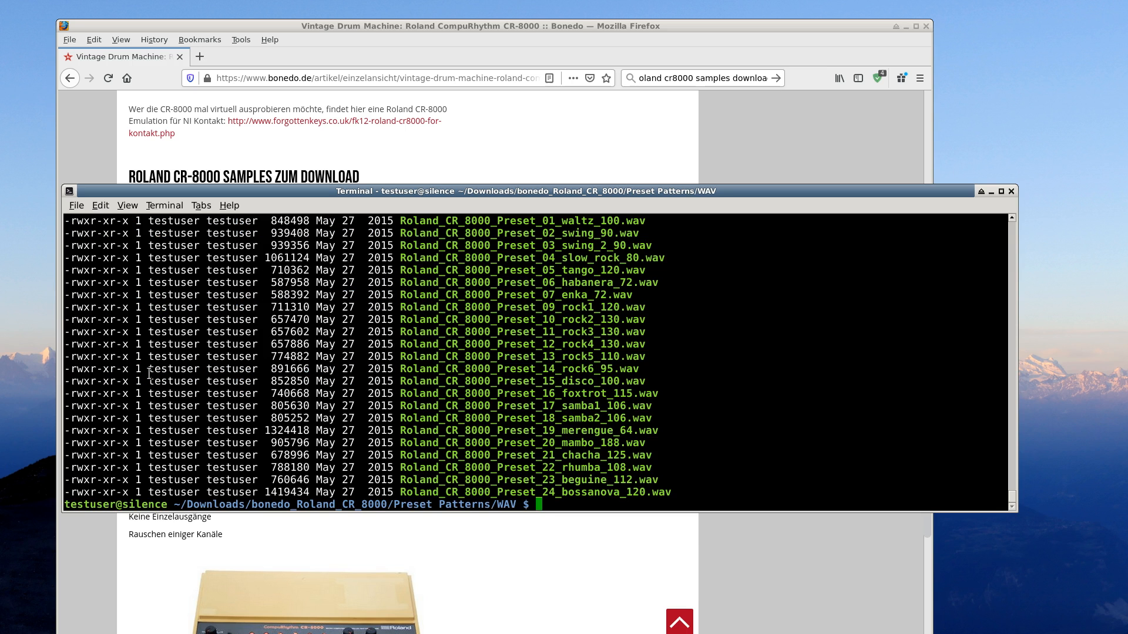
- Launch mocp in the preset WAV folder and play Roland_CR_8000_Preset_01_waltz_100.wav
text(mocp .)
key(Return)
key(Down)
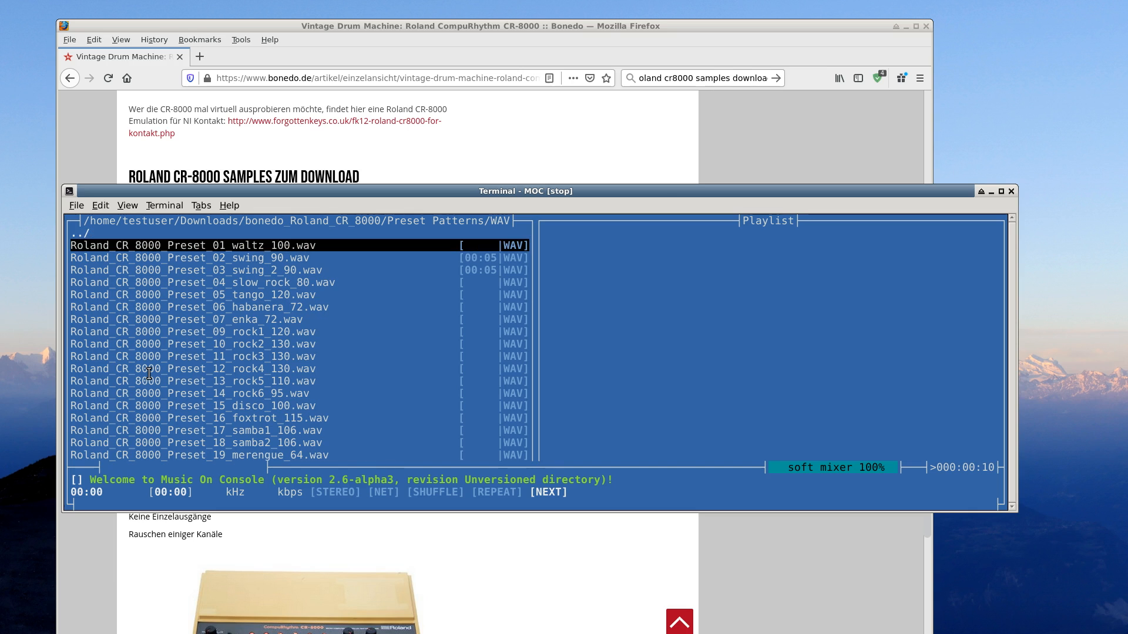
key(Return)
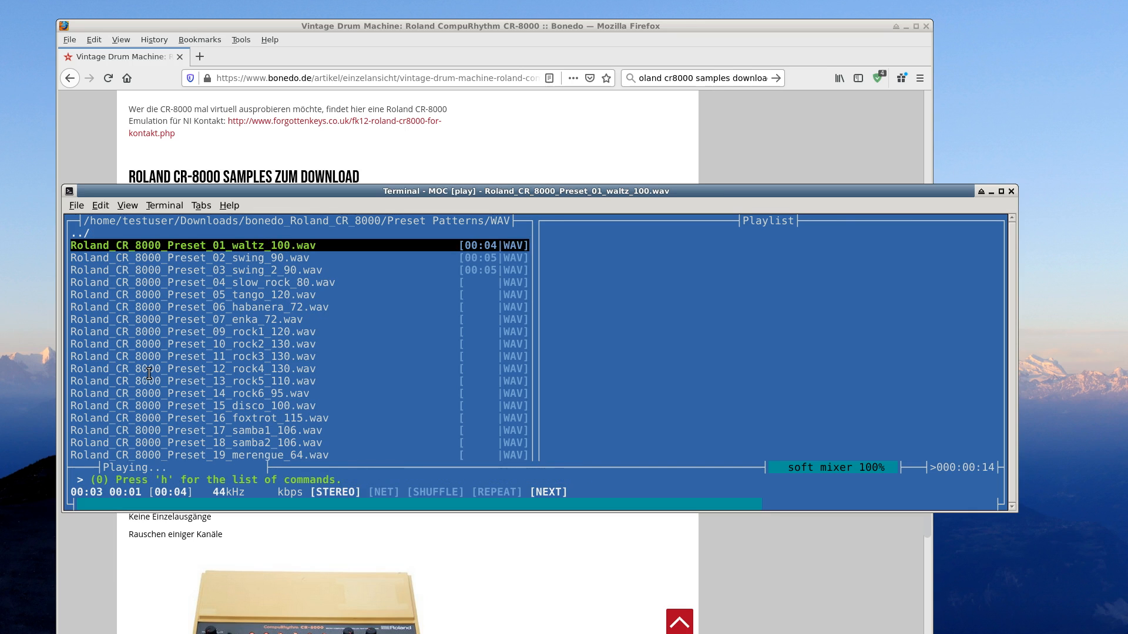
- Play the preset pattern Roland_CR_8000_Preset_05_tango_120.wav
key(Down)
key(Down)
key(Down)
key(Down)
key(Return)
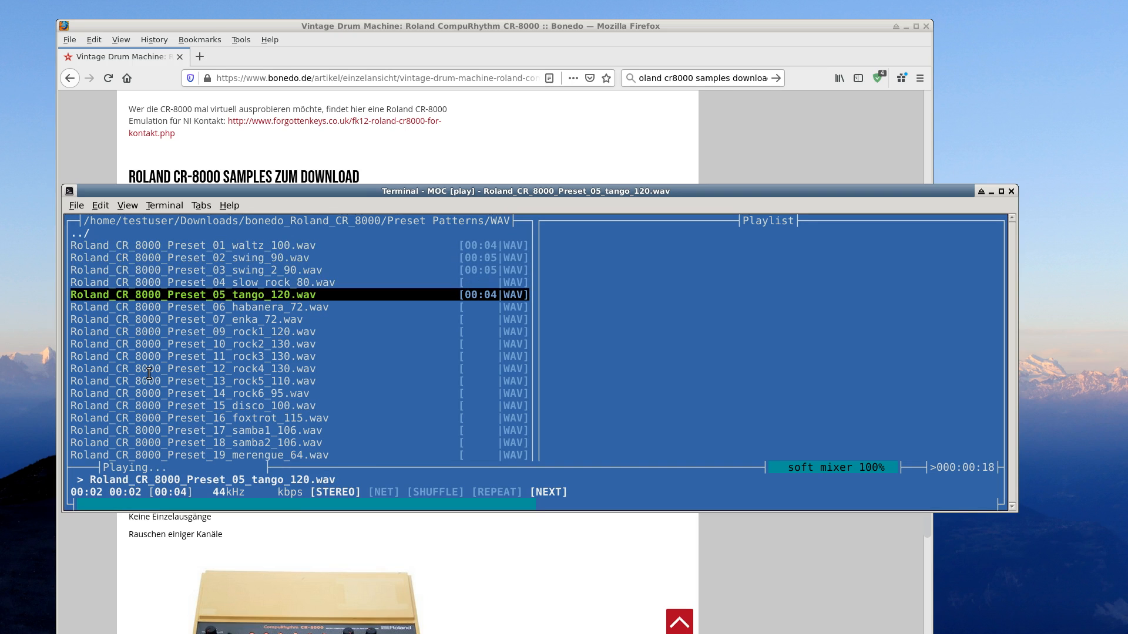
- Play the preset pattern Roland_CR_8000_Preset_11_rock3_130.wav
key(Down)
key(Down)
key(Down)
key(Down)
key(Down)
key(Return)
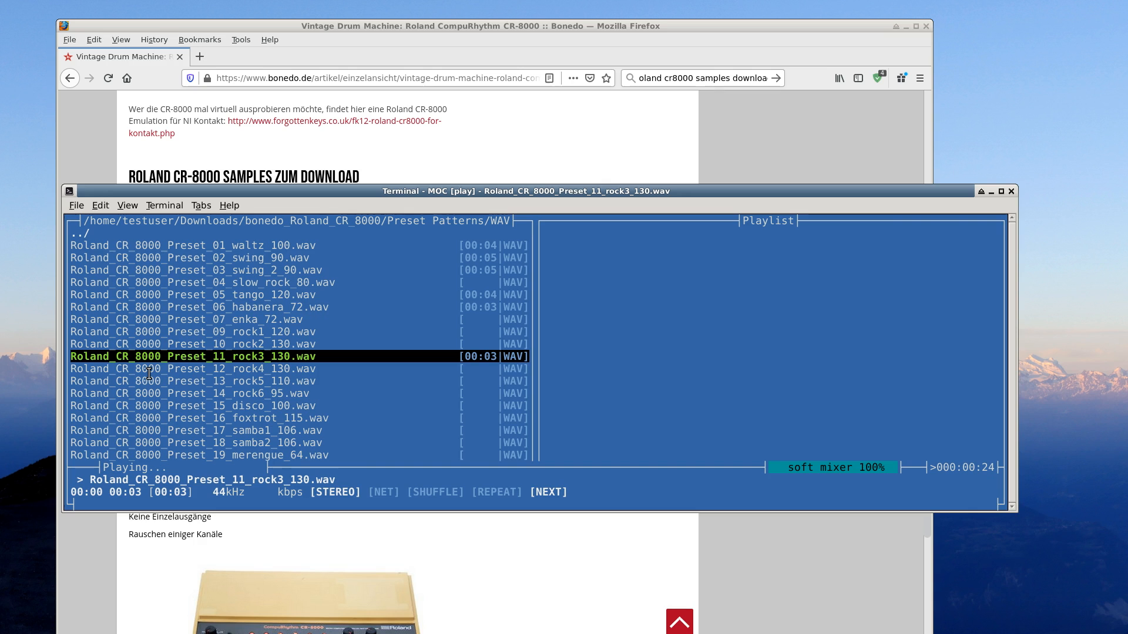
- Play another preset pattern further down the list, below the rock3 pattern
key(Down)
key(Down)
key(Down)
key(Down)
key(Down)
key(Down)
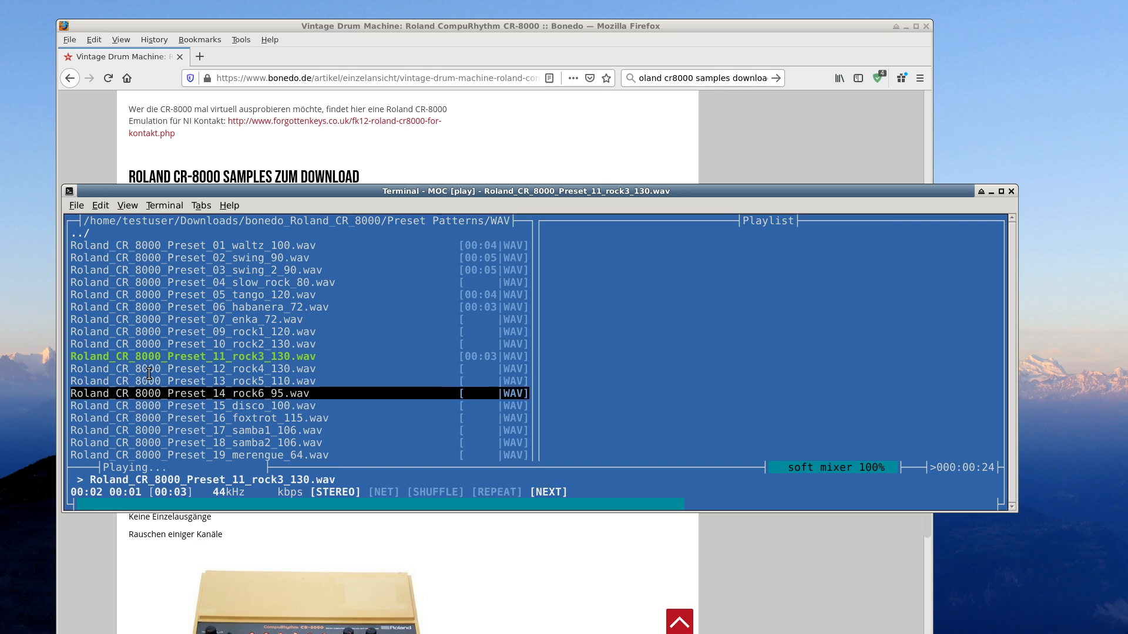
key(Up)
key(Return)
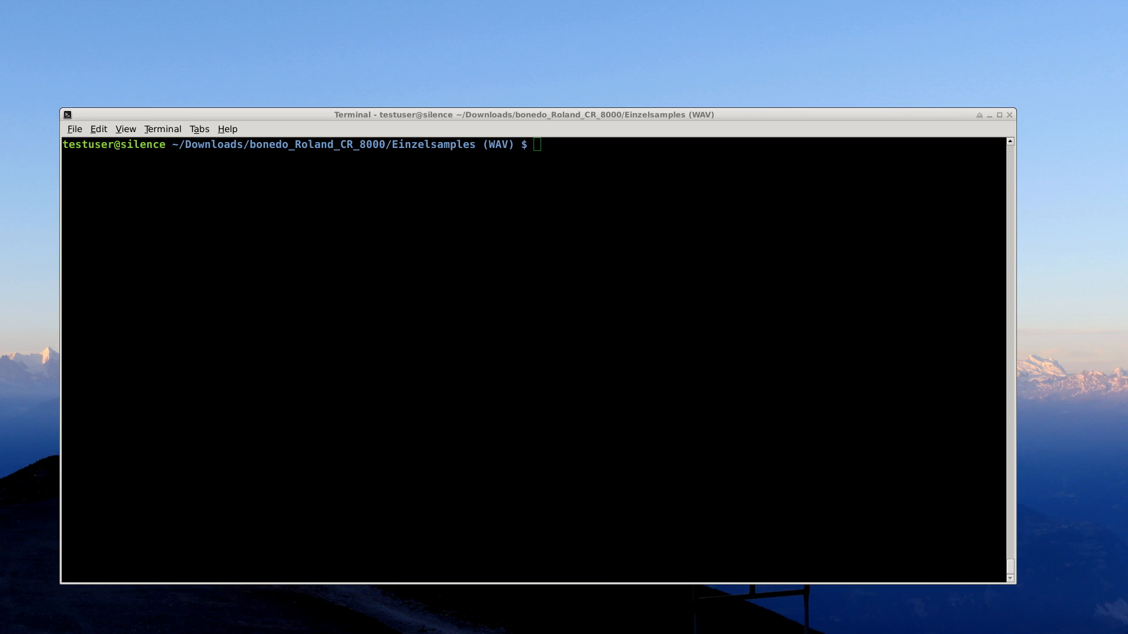
- List the WAV files in the Einzelsamples (WAV) folder in the terminal
click(472, 423)
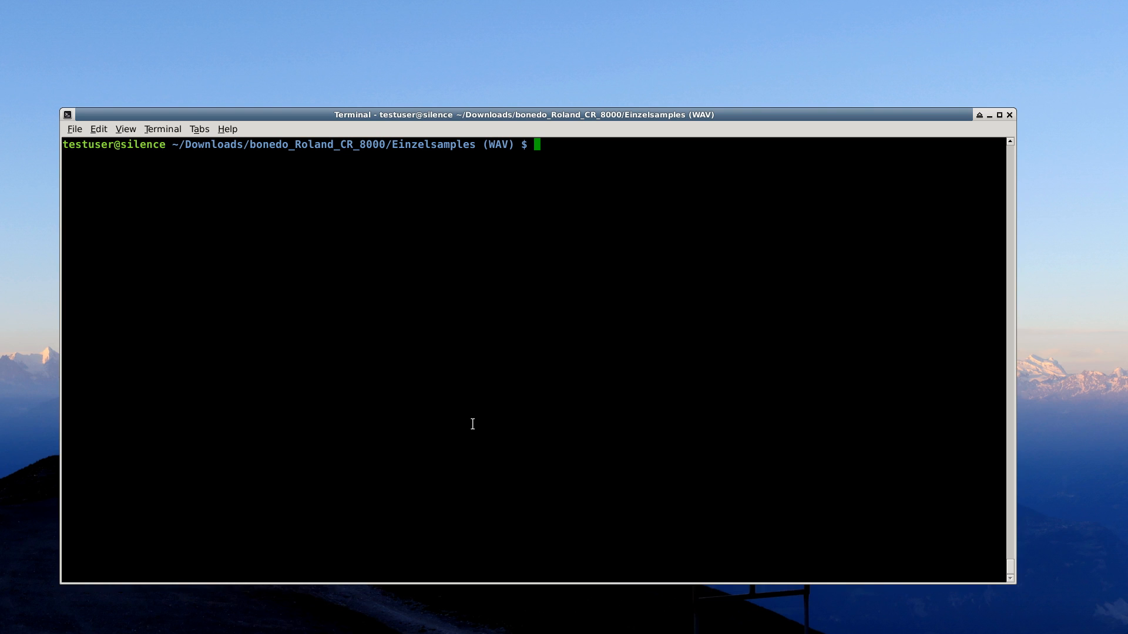
text(ll)
key(Return)
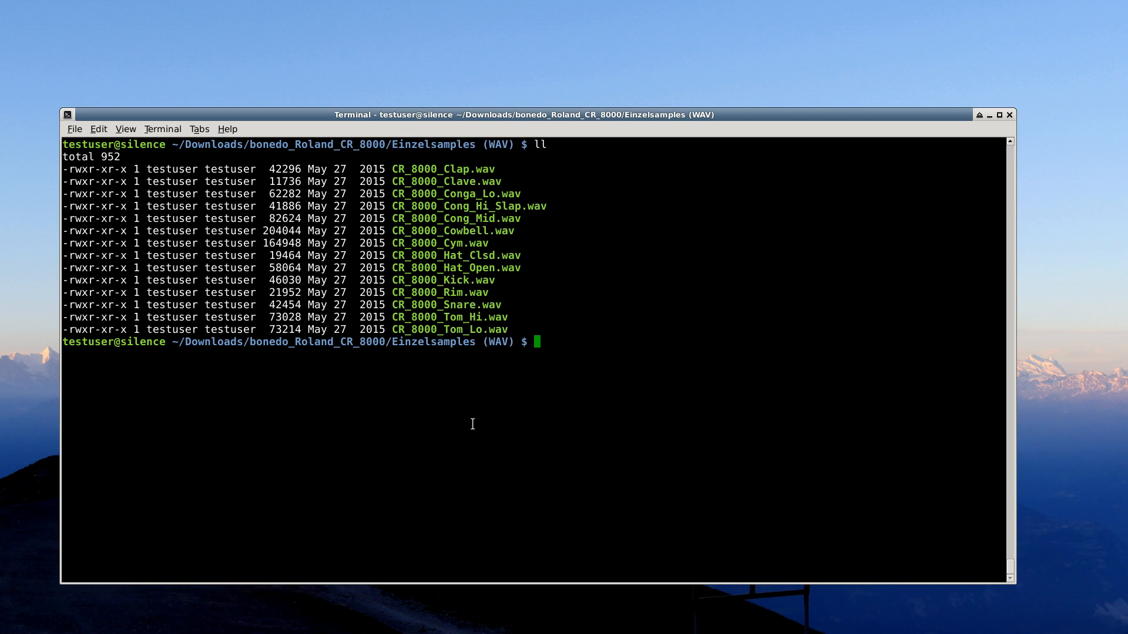
- Show the usage of sndfile-info and run it on CR_8000_Clap.wav
text(sndfile-info)
key(Return)
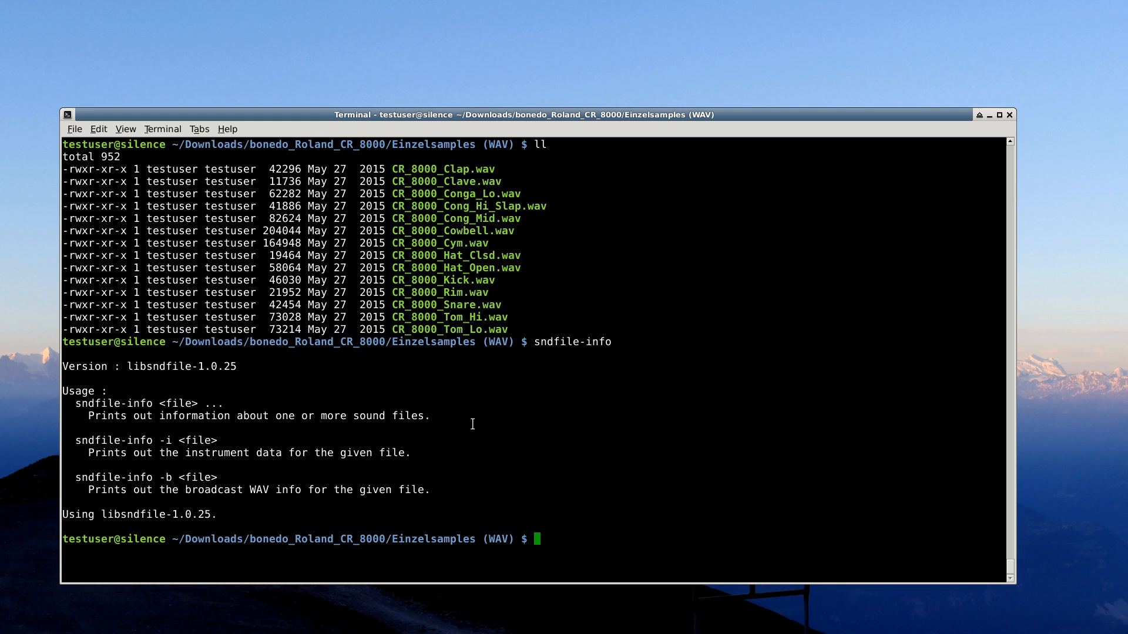
key(Up)
double_click(405, 168)
middle_click(486, 218)
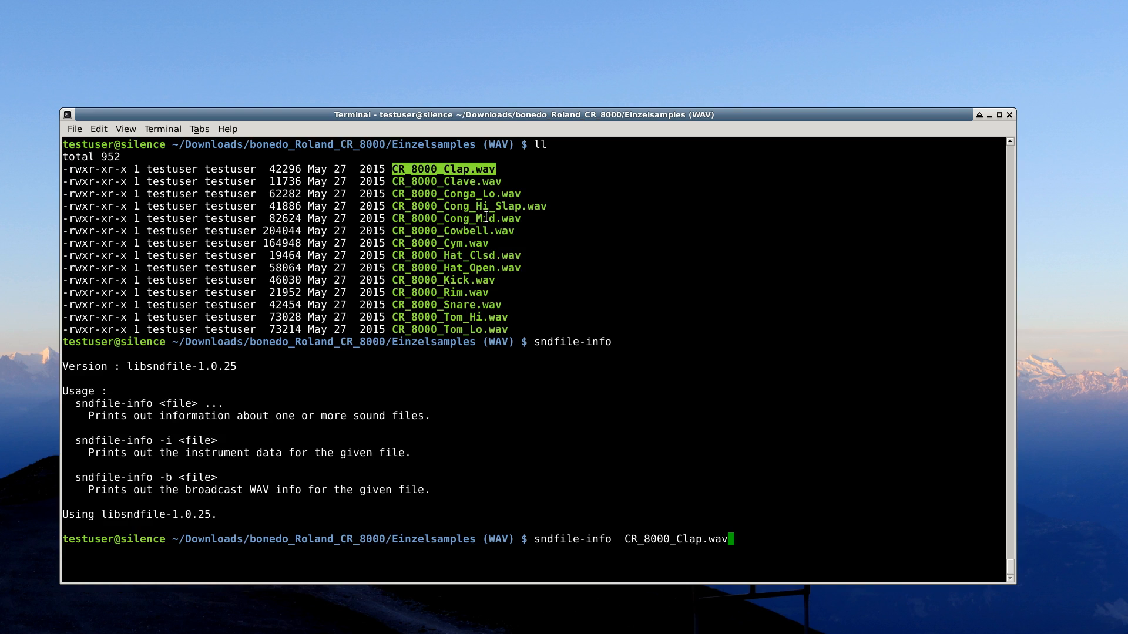
key(Return)
- Highlight the clap sample's channels, sample rate and bit width in the output, and list the folder's files again
drag(147, 330, 203, 329)
drag(133, 343, 263, 343)
drag(115, 365, 213, 362)
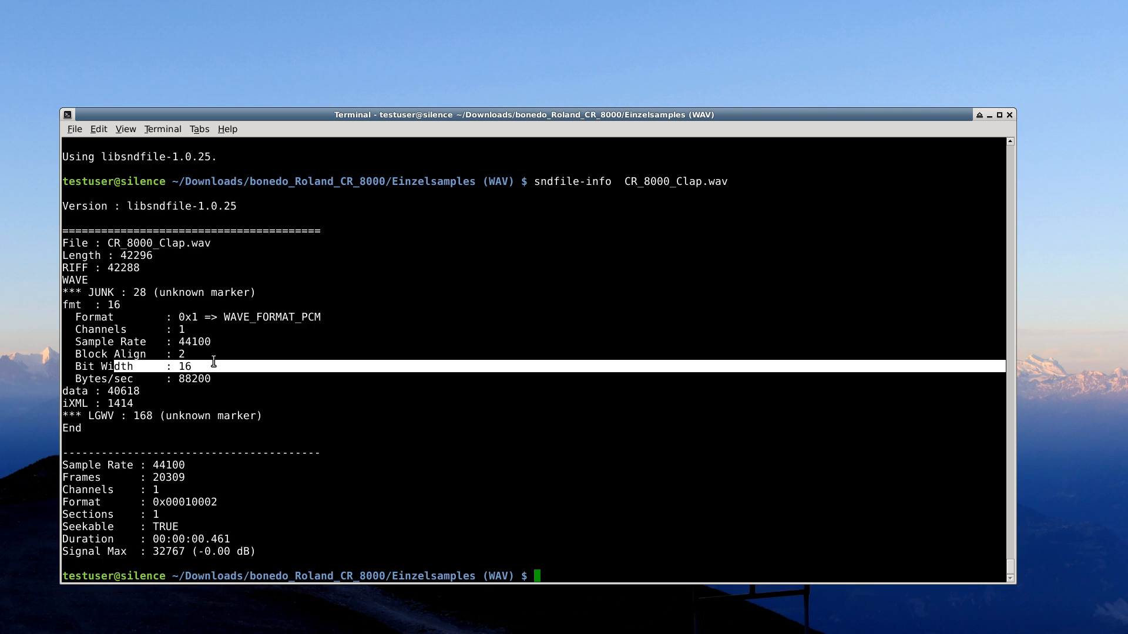
text(ll)
key(Return)
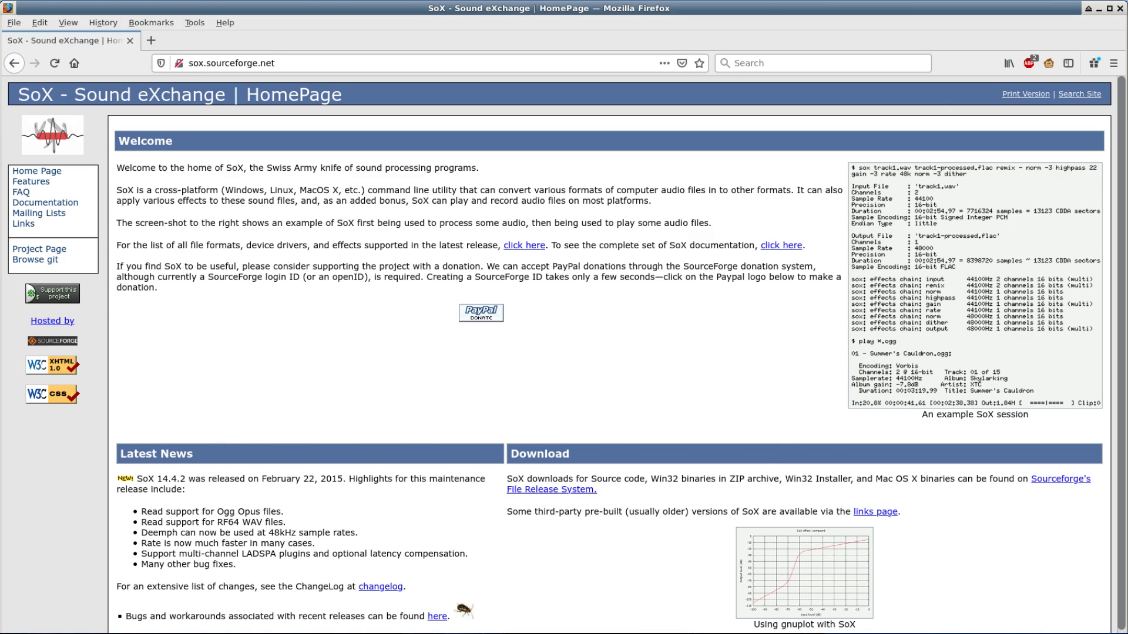
- Run sndfile-info on CR_8000_Cong_Hi_Slap.wav, highlight its Channels line, and list the folder's files again
text(sndfile-info)
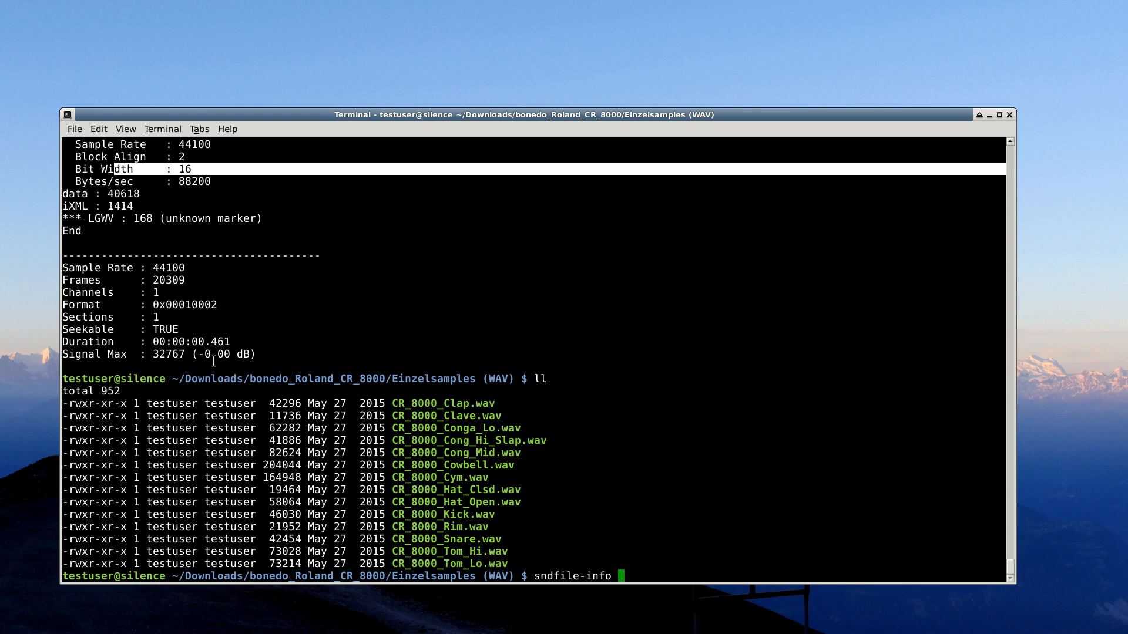
double_click(444, 440)
middle_click(444, 428)
key(Return)
drag(101, 330, 210, 330)
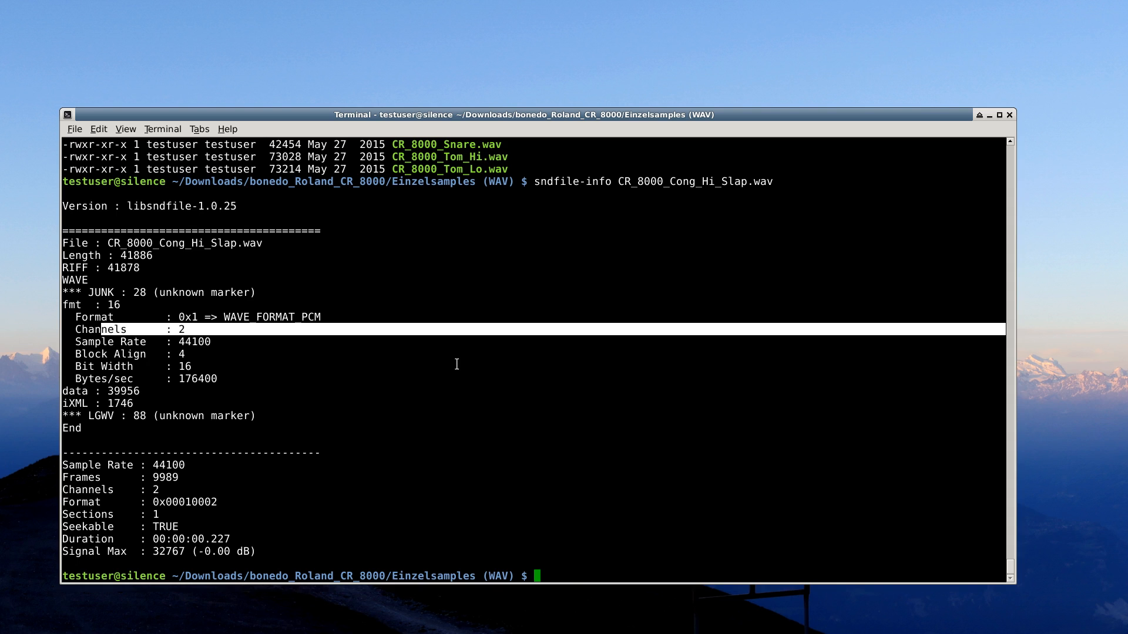
text(ll)
key(Return)
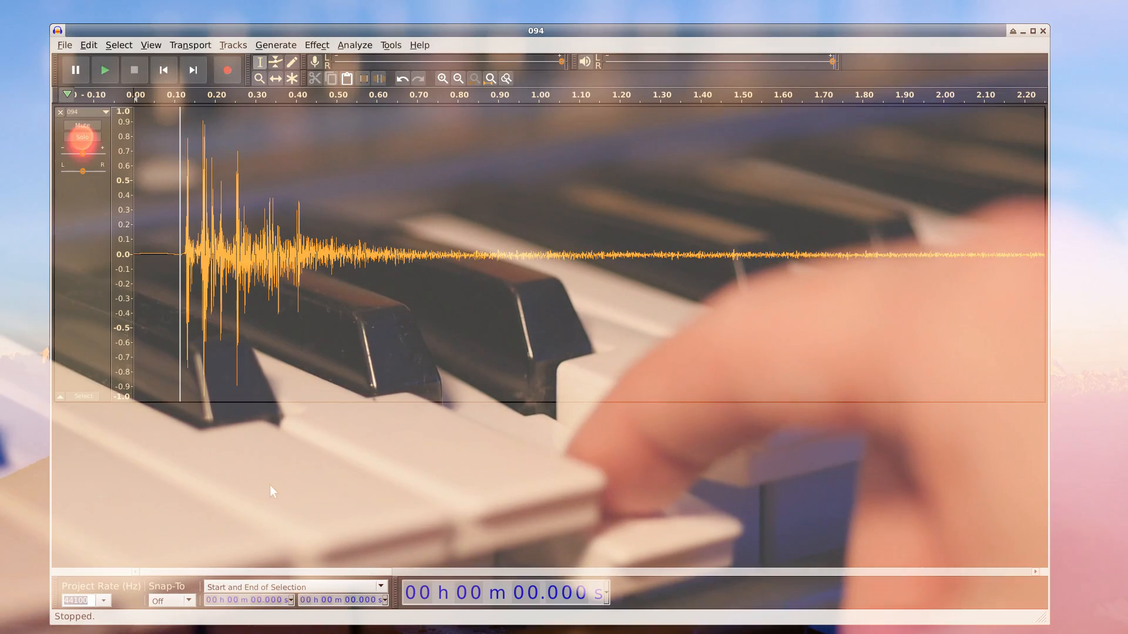
- Switch to Audacity and play the 094 recording
key(space)
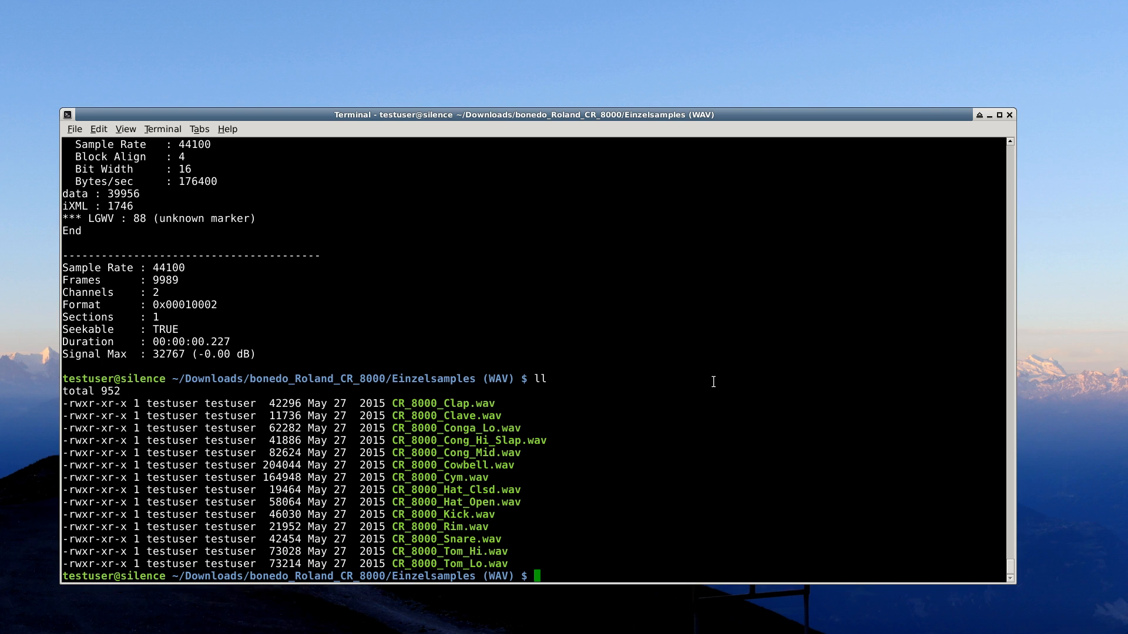
- Open CR_8000_Kick.wav in Audacity from the terminal and examine how its waveform starts
text(audacity C)
key(Tab)
text(K)
key(Tab)
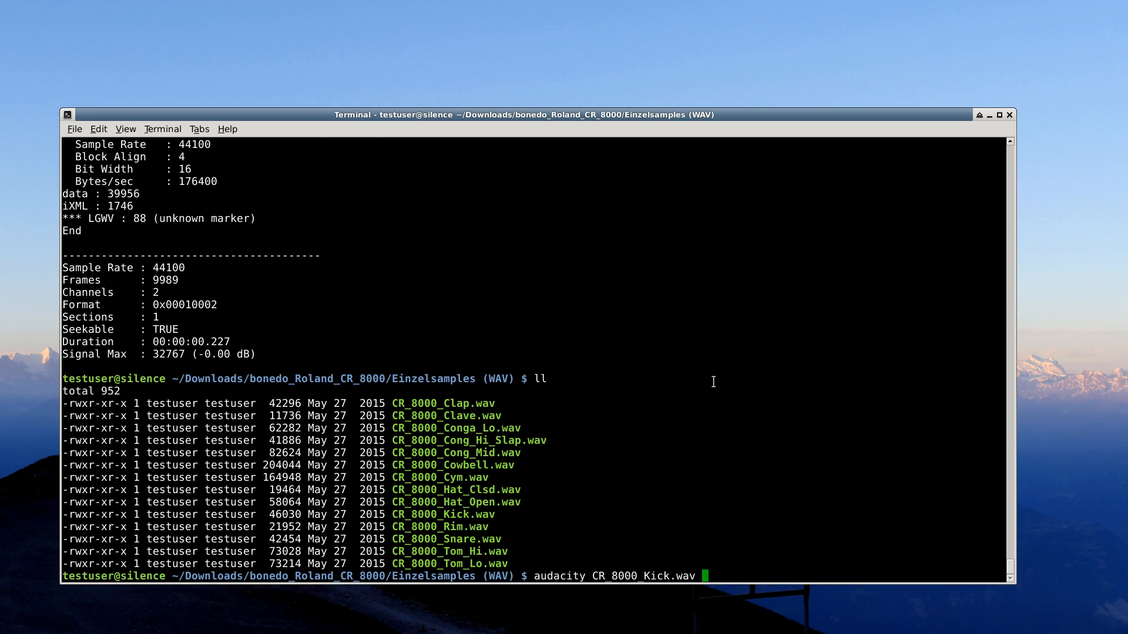
key(Return)
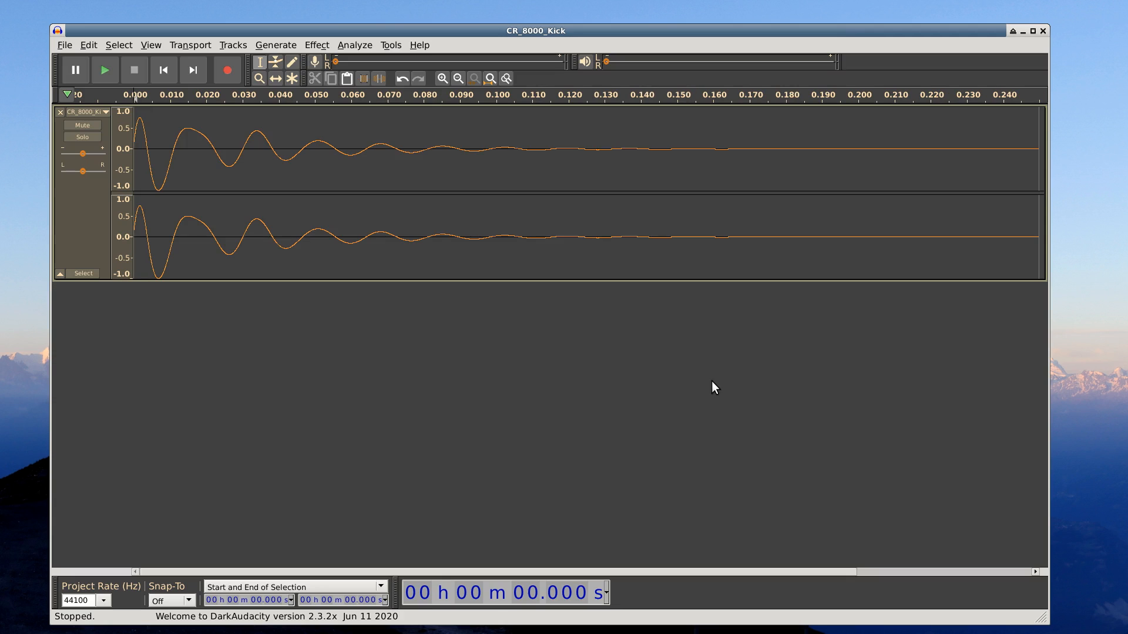
key(shift+z)
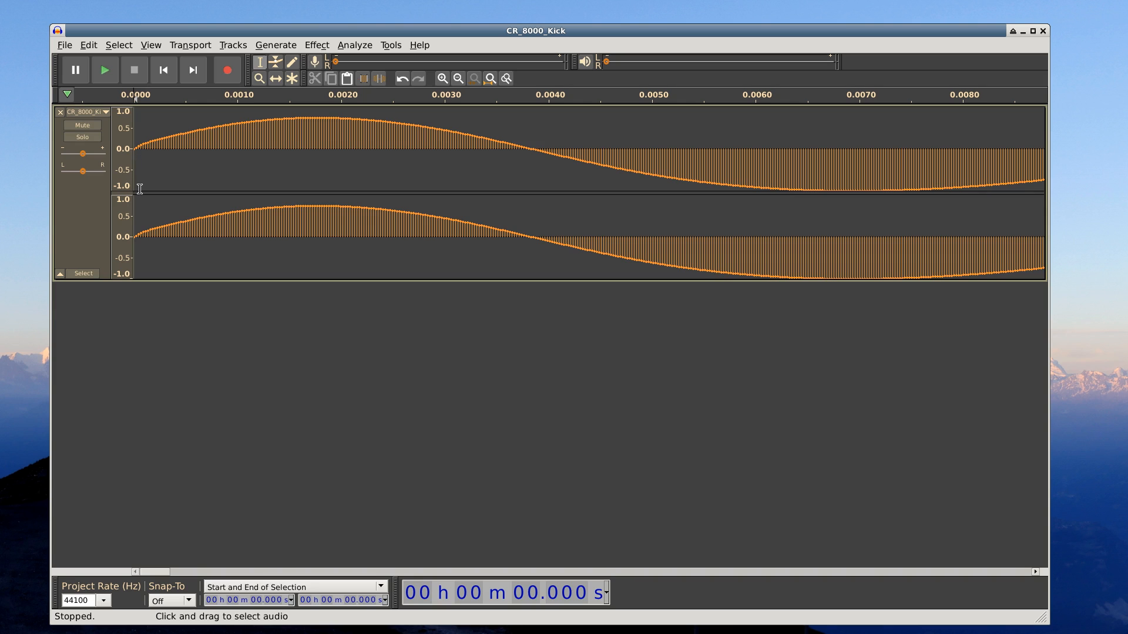
scroll(132, 186, down, 6)
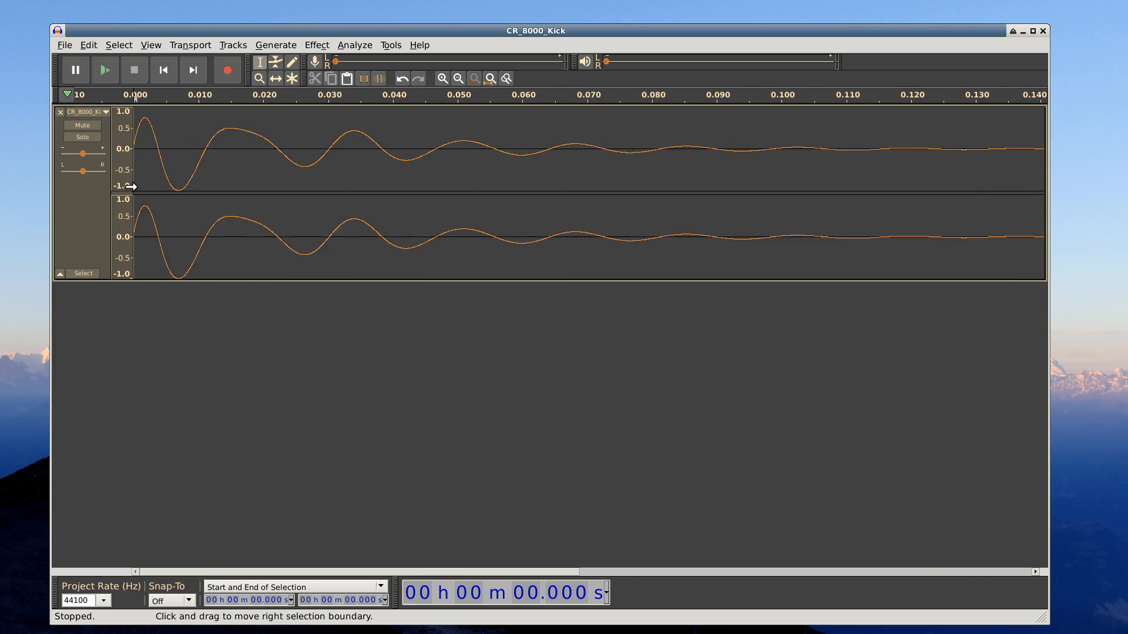
scroll(132, 187, down, 1)
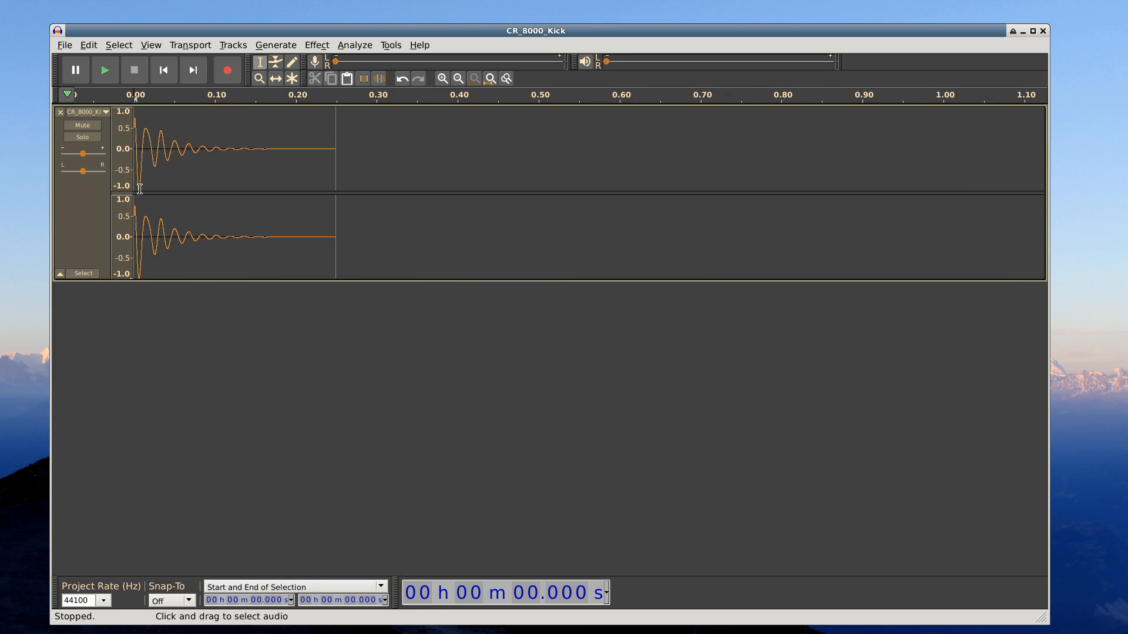
- Quit Audacity and reopen it from the terminal with CR_8000_Snare.wav
key(ctrl+q)
click(491, 365)
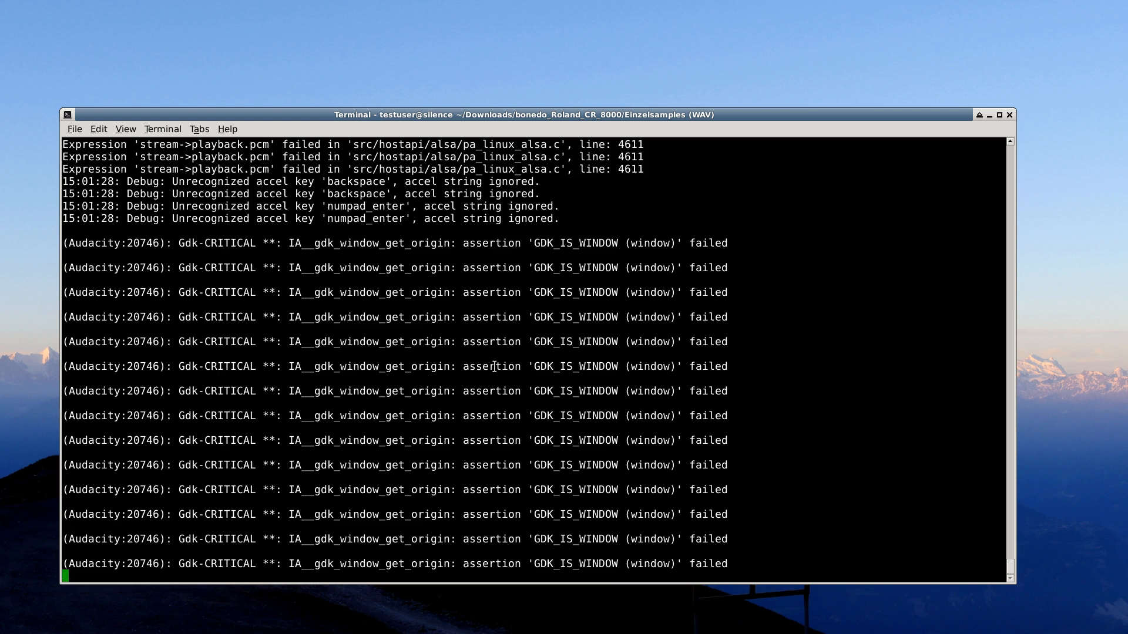
key(Up)
key(BackSpace)
key(BackSpace)
key(BackSpace)
key(BackSpace)
key(BackSpace)
key(BackSpace)
key(BackSpace)
key(BackSpace)
text(Snare.wav)
key(Return)
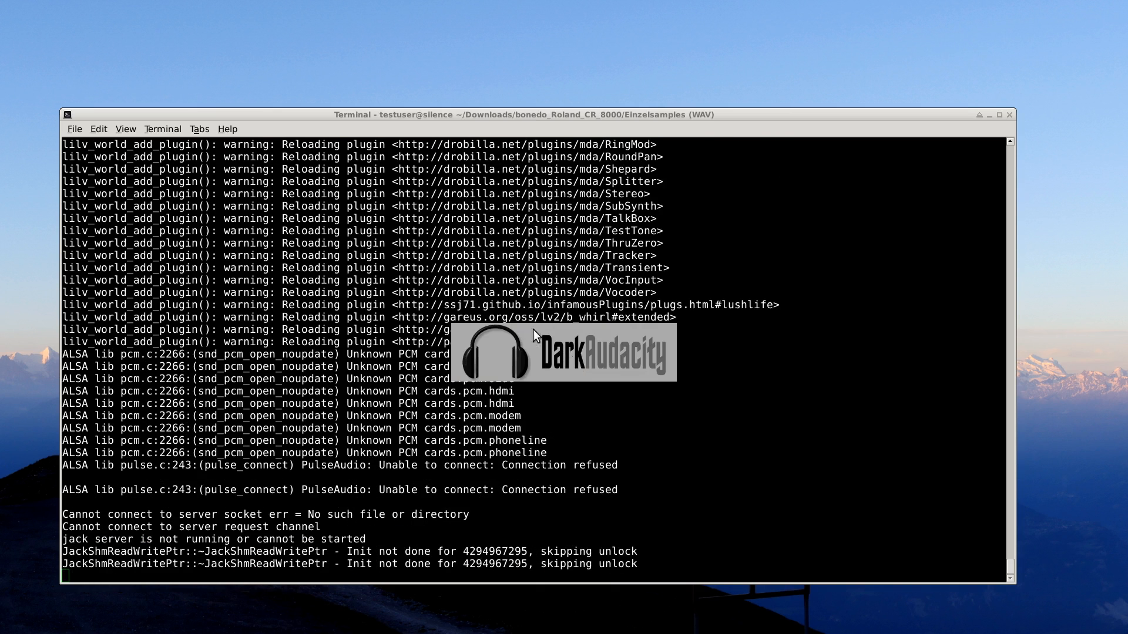
- Examine the start of the snare waveform up close, enlarging the track's height
key(shift+z)
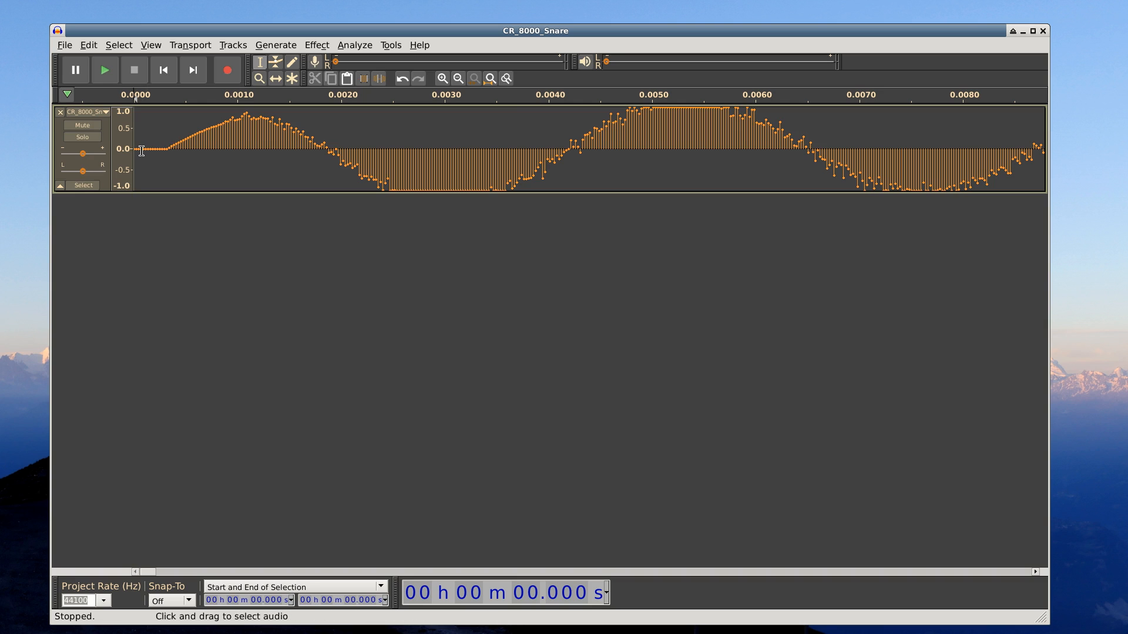
scroll(139, 150, down, 1)
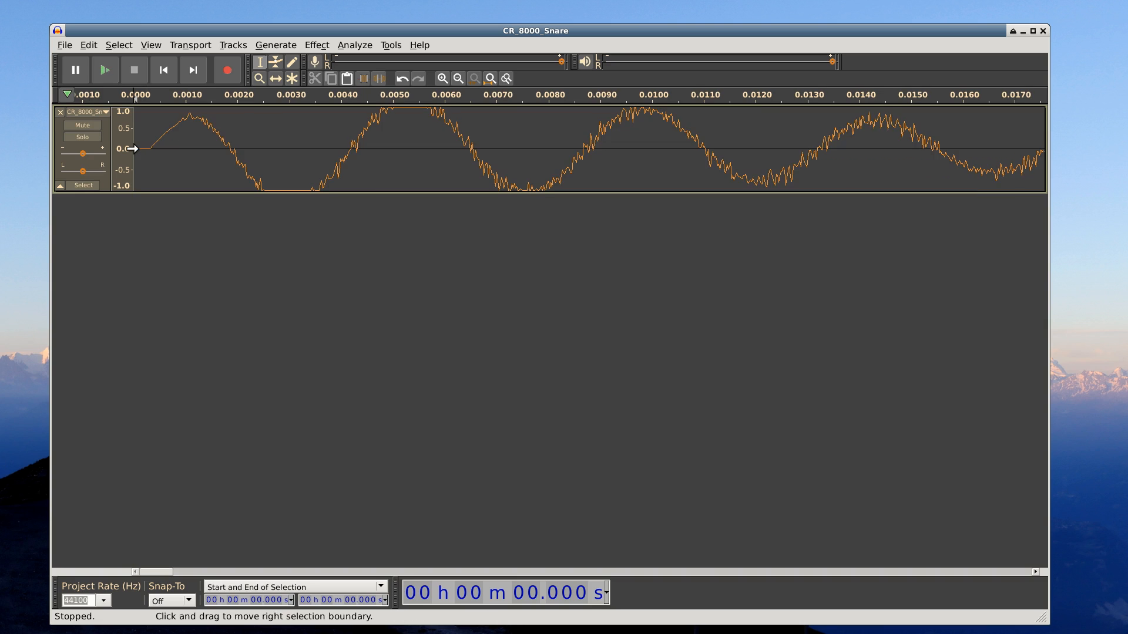
drag(272, 192, 272, 402)
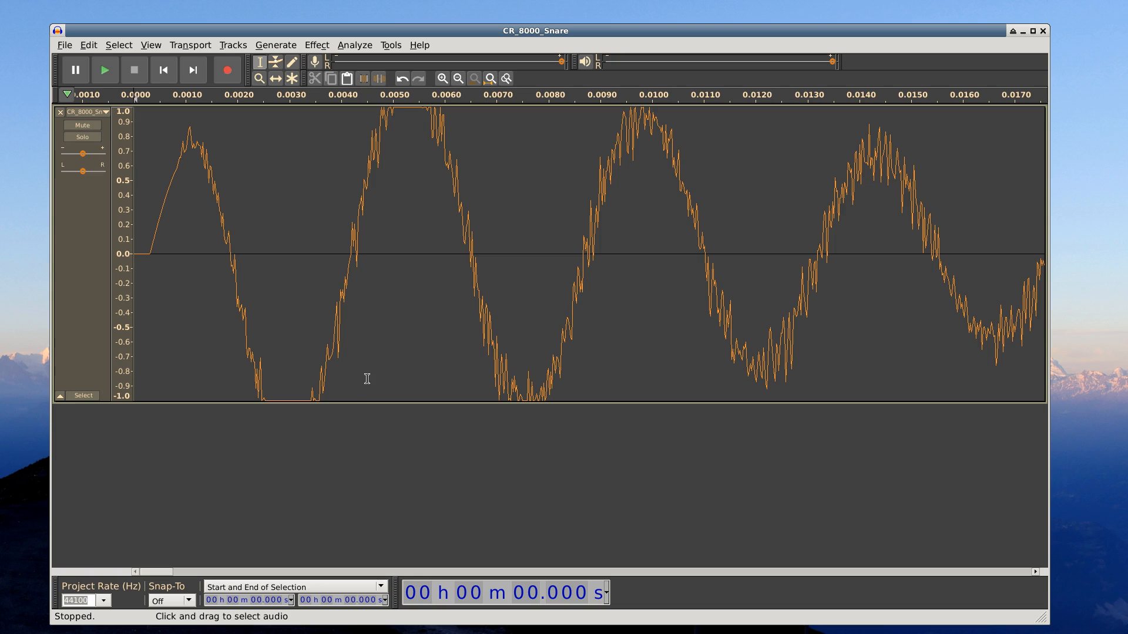
scroll(367, 379, down, 5)
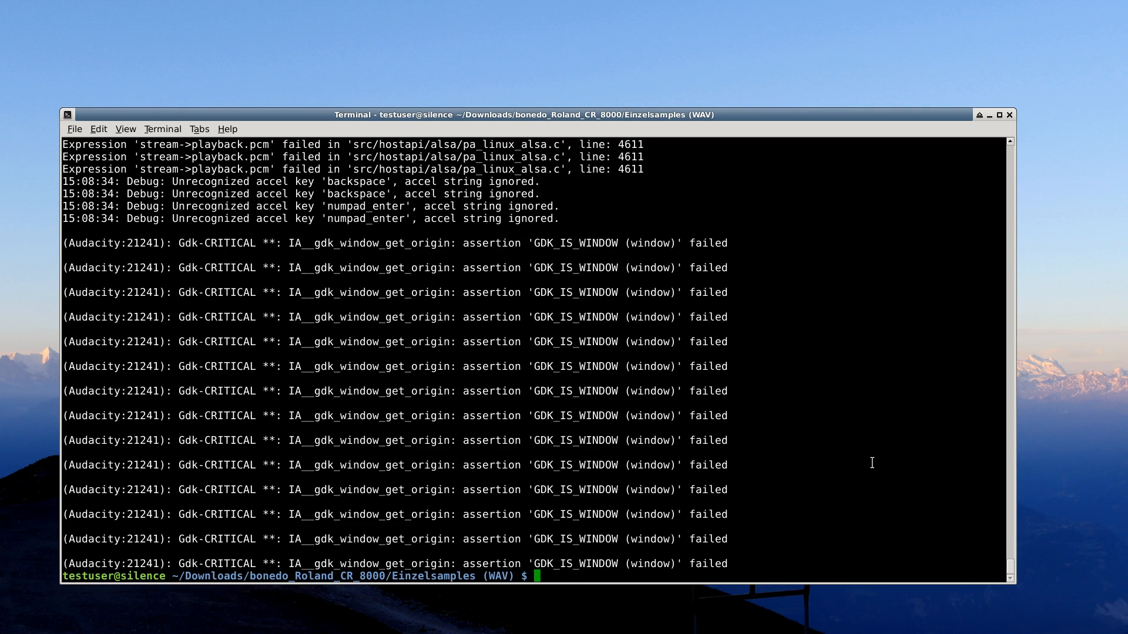
- Open ~/094.WAV in Audacity from the terminal and enlarge its track's height
text(audacity ~/094.WAV)
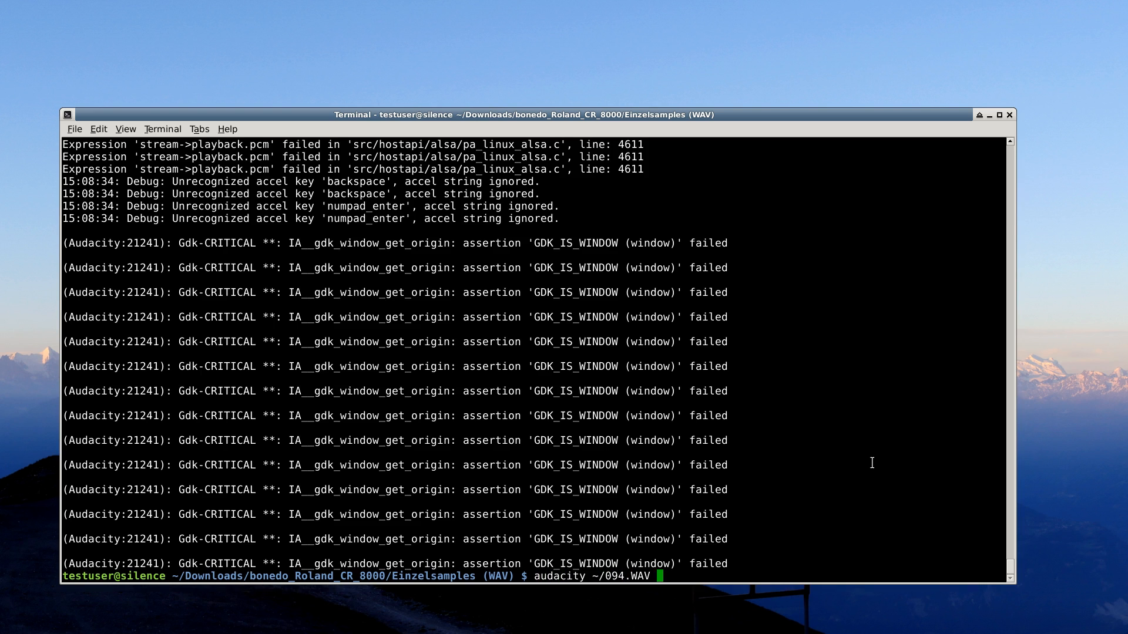
key(Return)
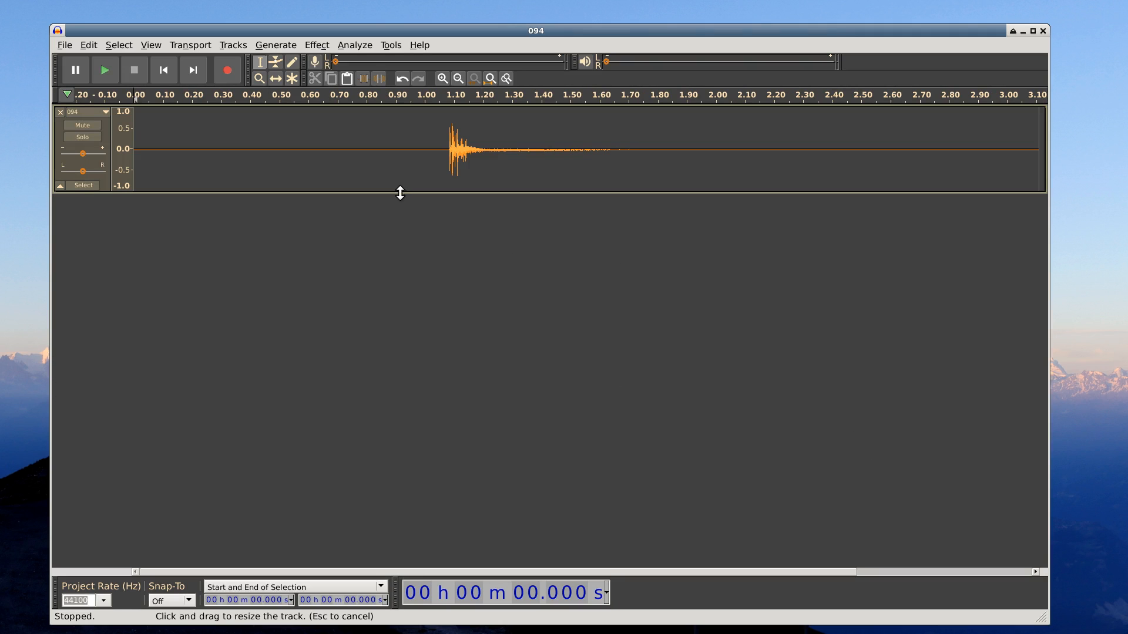
drag(400, 191, 403, 417)
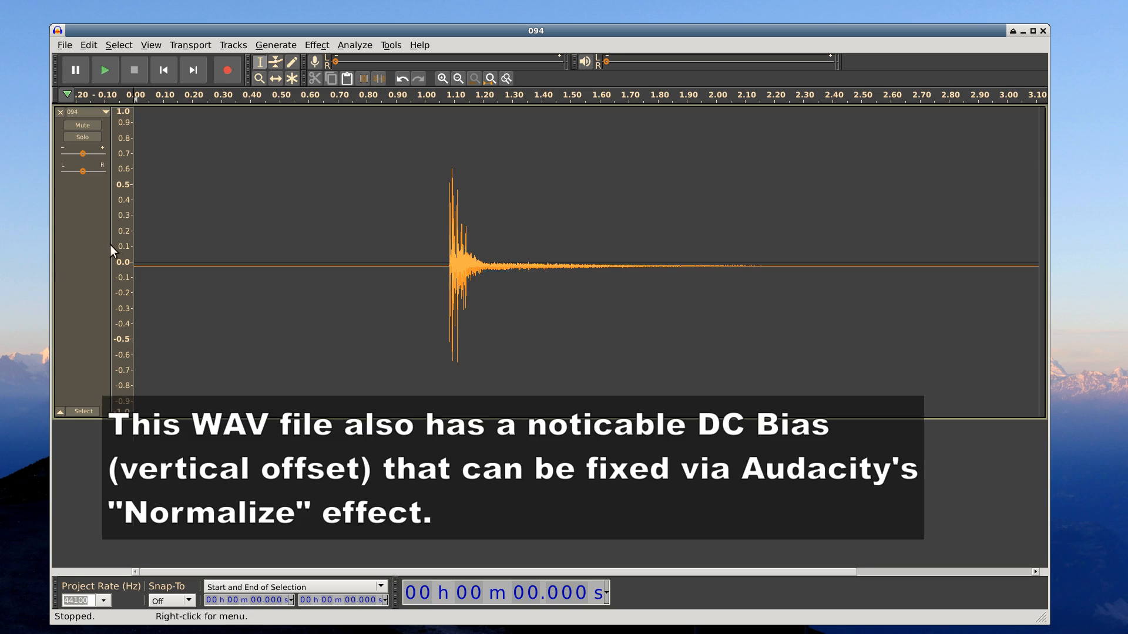
- Delete the first 1.044 s of silence from the 094 track, and trim the silence still remaining before the hit
drag(436, 272, 125, 259)
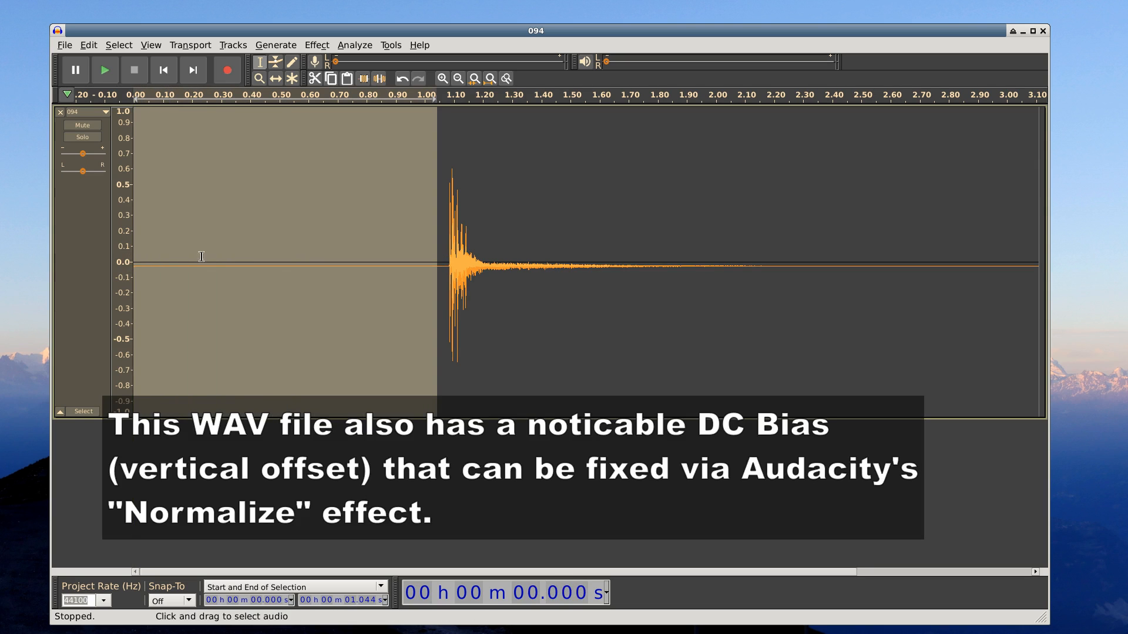
key(Delete)
scroll(229, 252, up, 4)
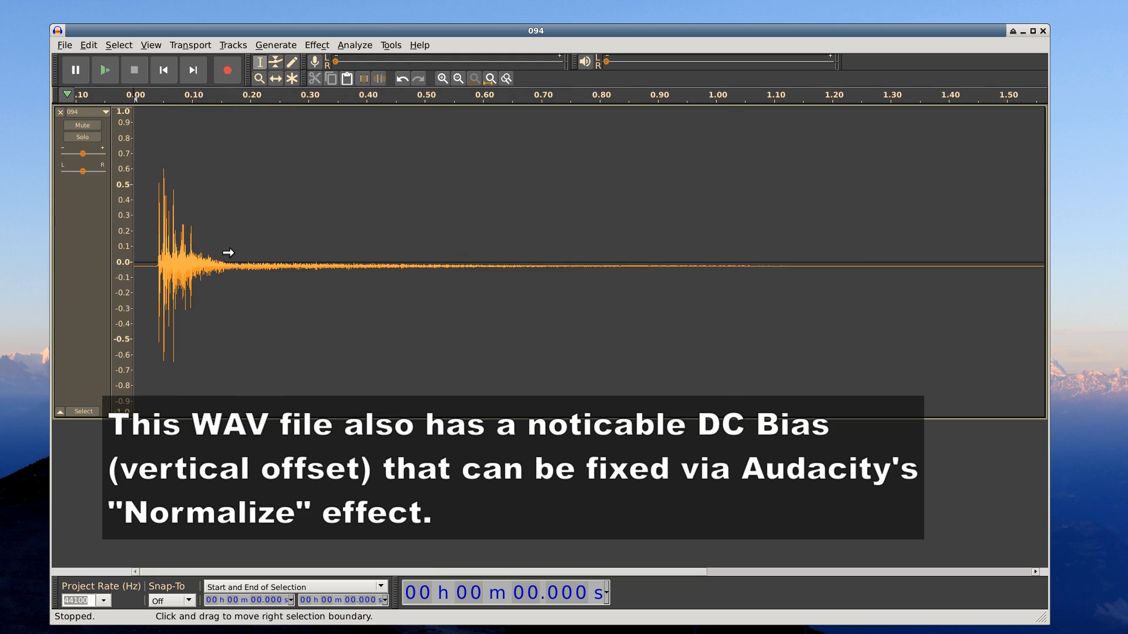
mouse_move(298, 265)
mouse_down()
mouse_move(94, 262)
mouse_move(135, 259)
mouse_up()
key(Delete)
- Apply Fade In to the first 0.005 s of the 094 track
click(318, 46)
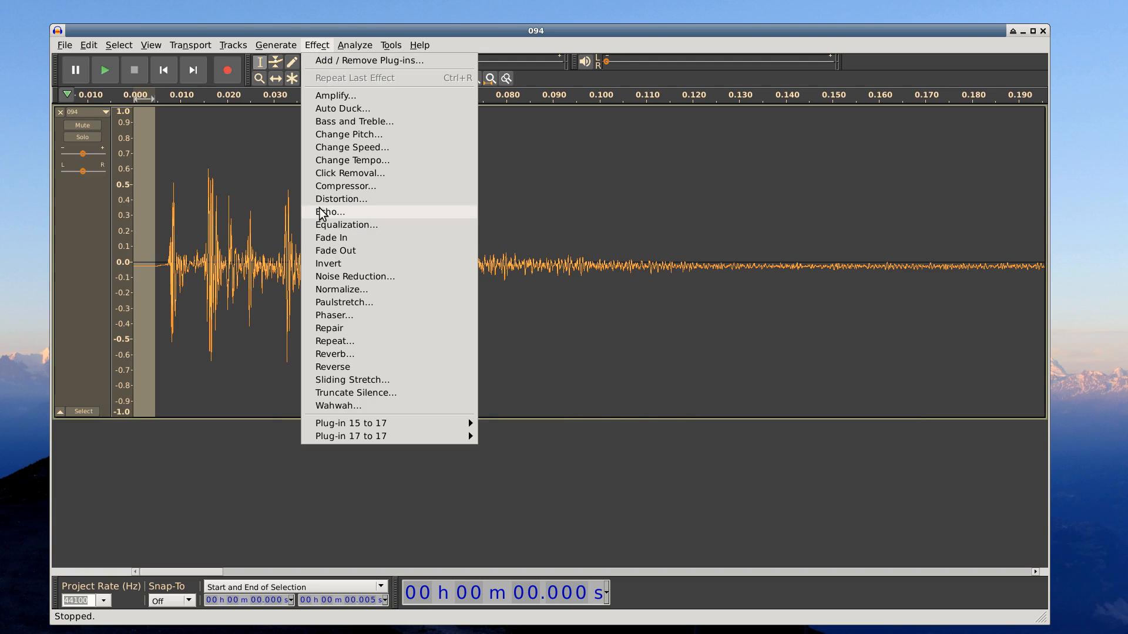
click(318, 241)
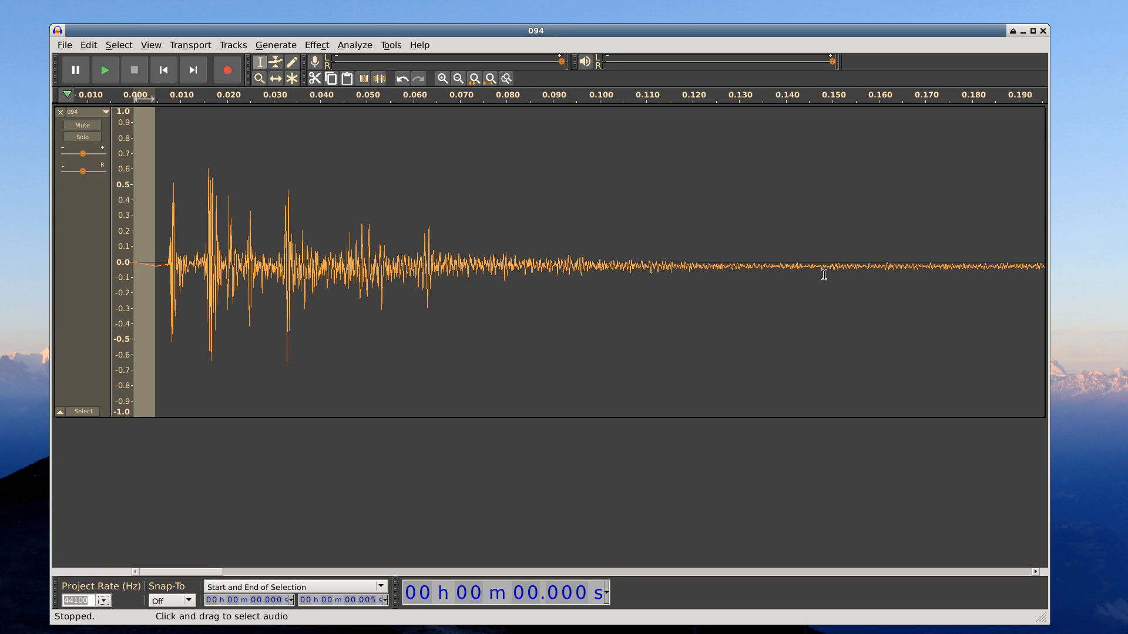
- Apply Fade Out to the tail of the 094 track, from about 1.440 s to its end
key(ctrl+2)
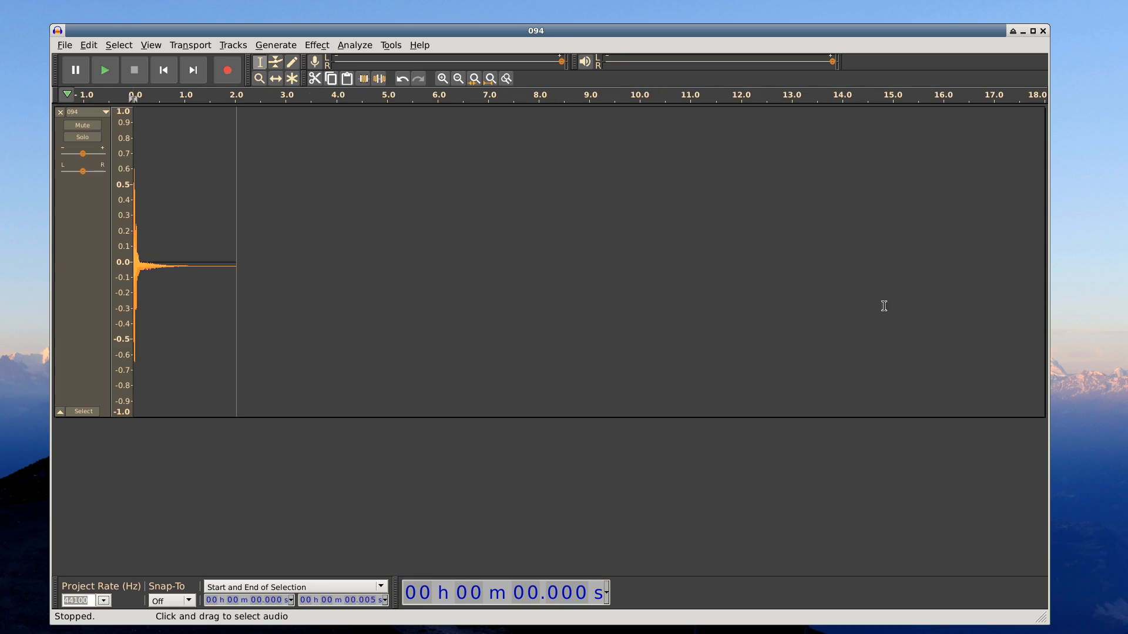
key(ctrl+1)
key(ctrl+1)
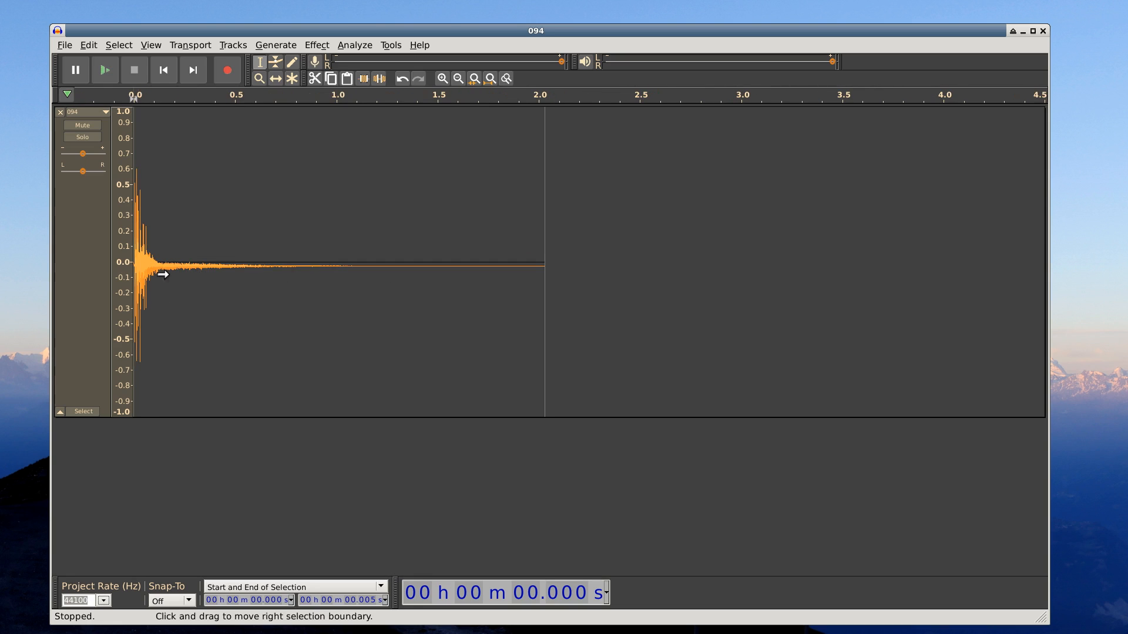
drag(425, 281, 591, 276)
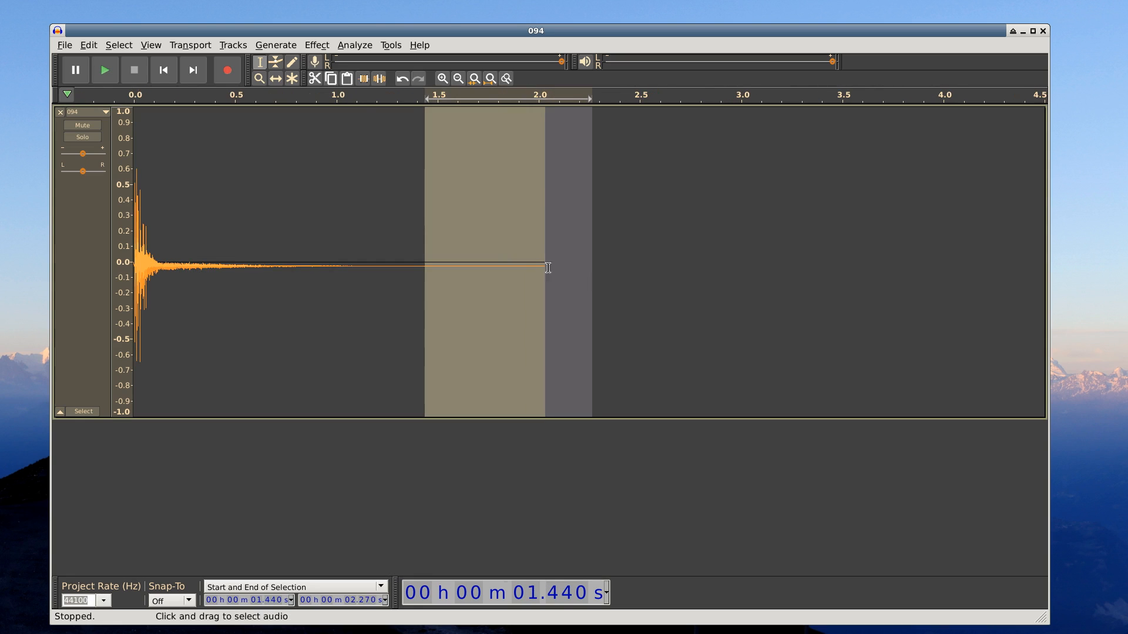
click(317, 46)
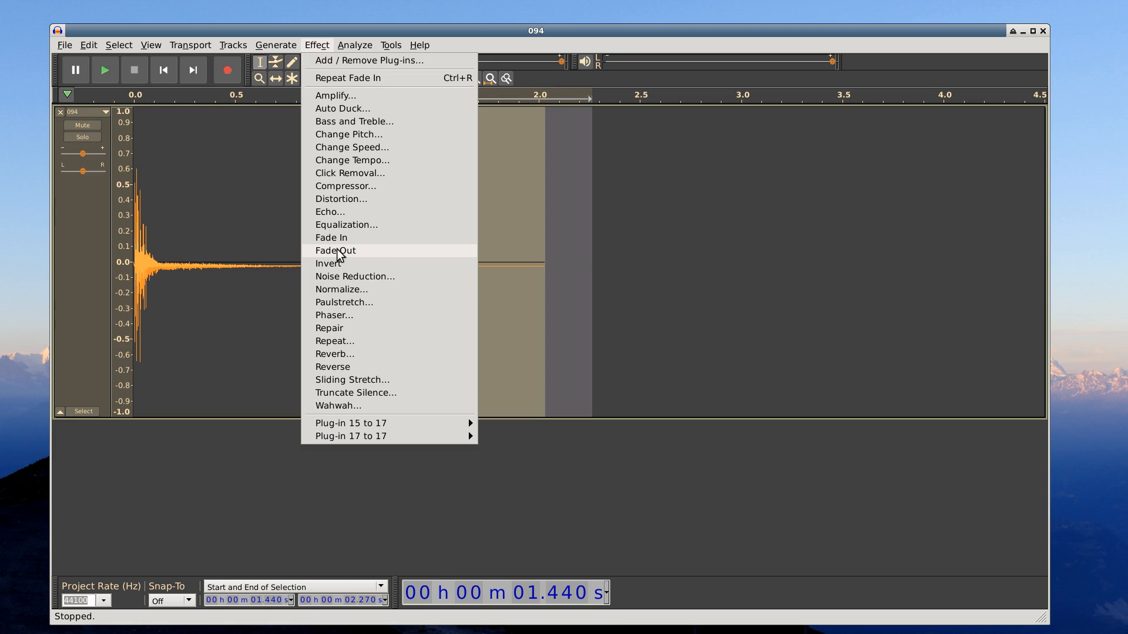
click(368, 250)
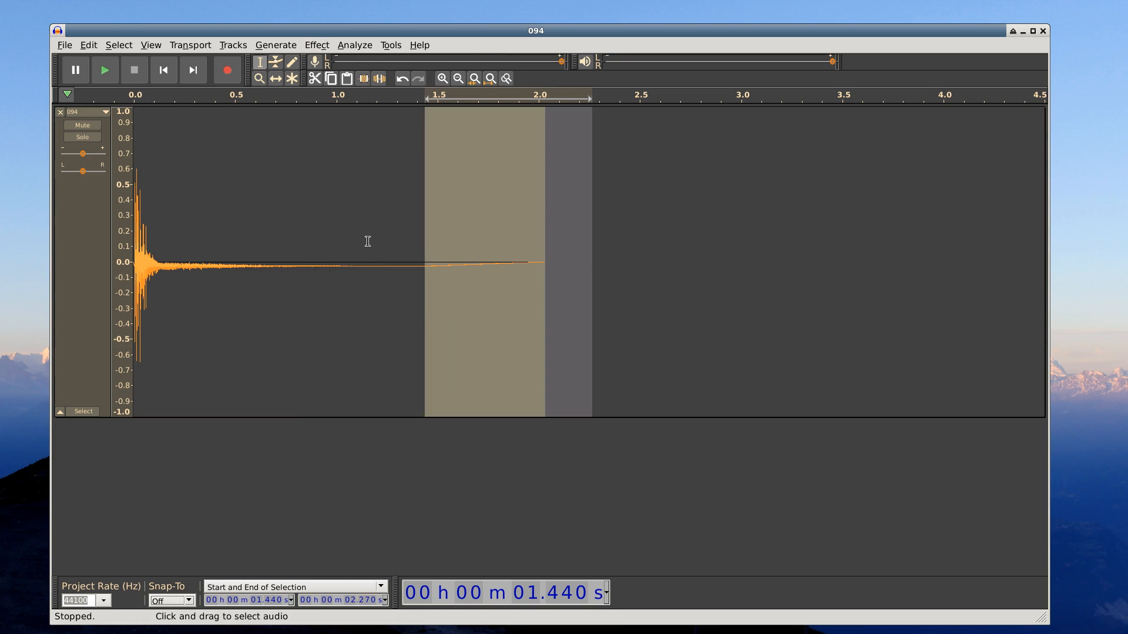
scroll(367, 241, up, 9)
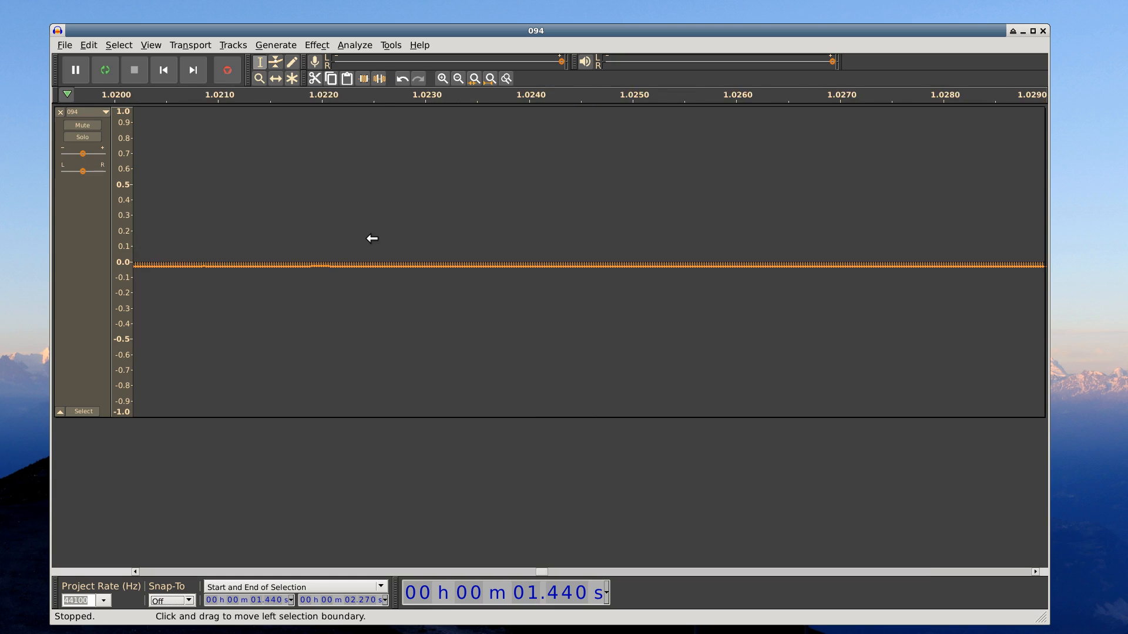
scroll(360, 239, down, 10)
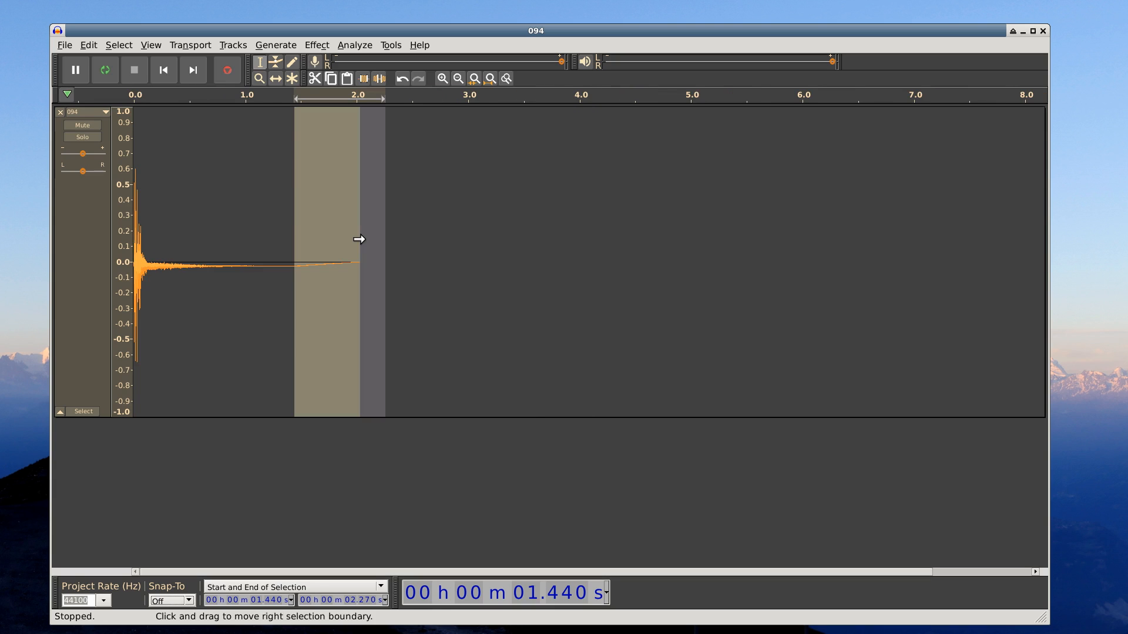
- Normalize the entire 094 track with DC offset removal and a peak amplitude of -1.0 dB, and inspect the resulting waveform
click(184, 153)
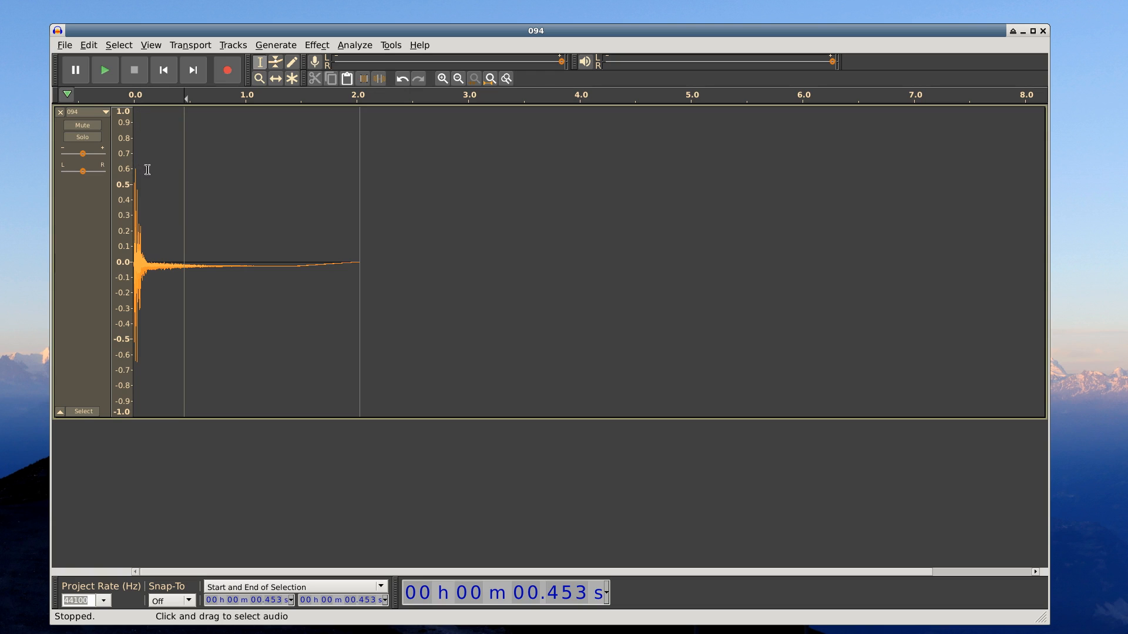
key(ctrl+a)
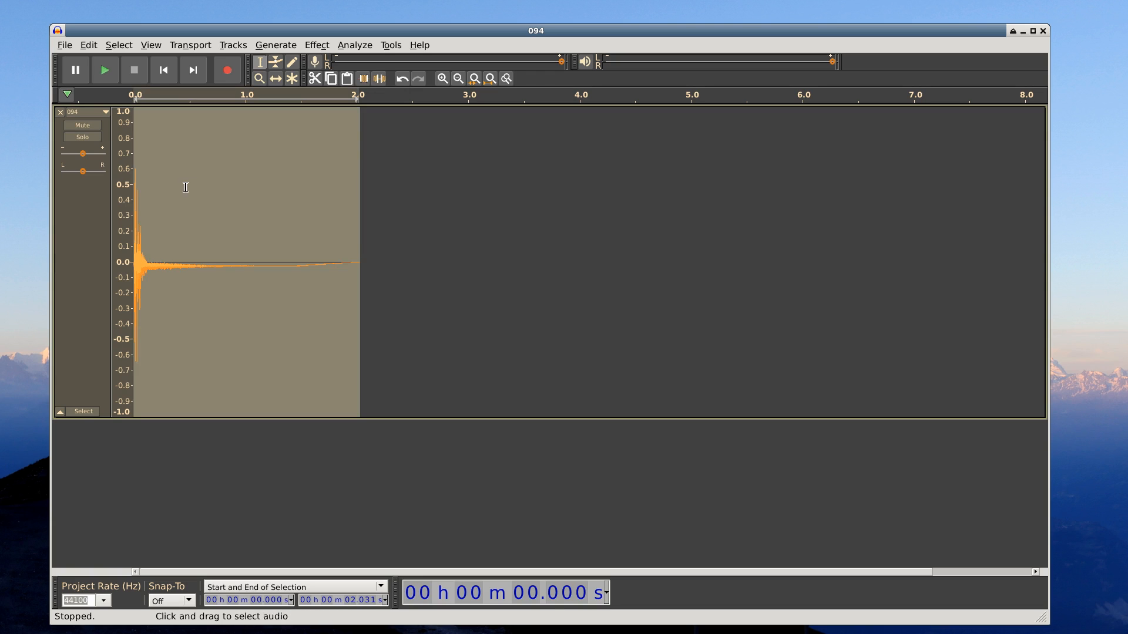
click(317, 45)
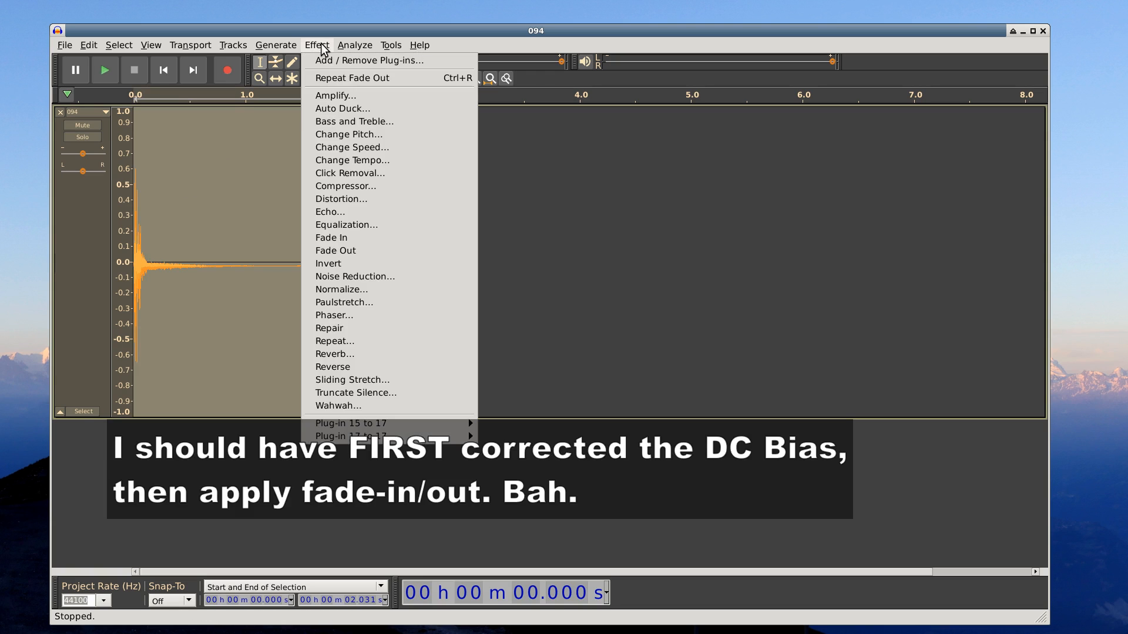
click(320, 289)
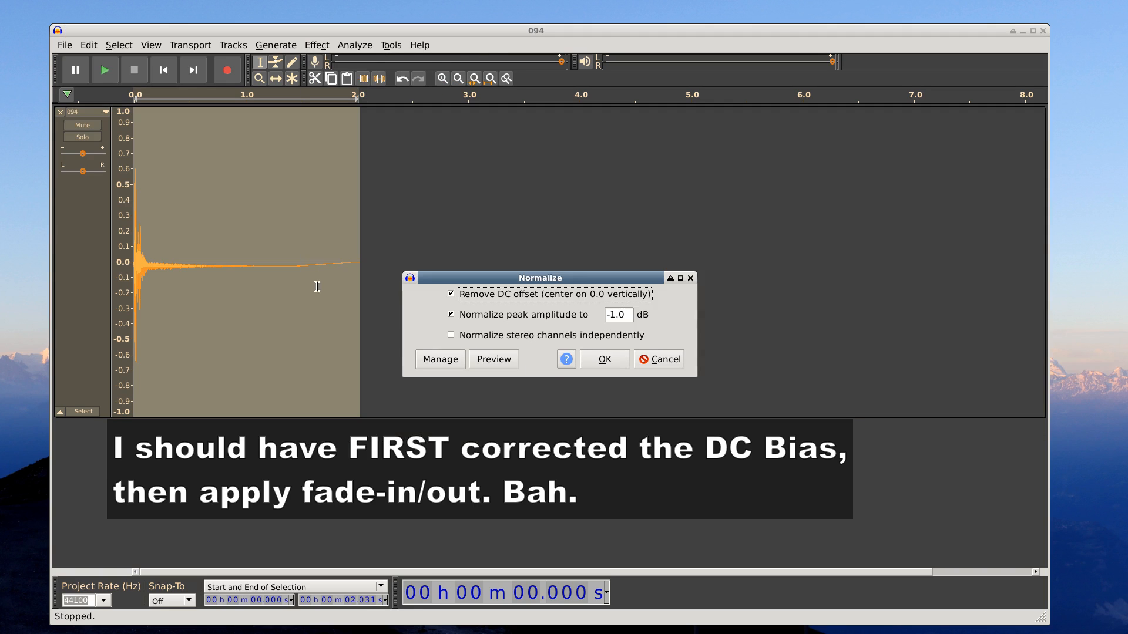
click(613, 366)
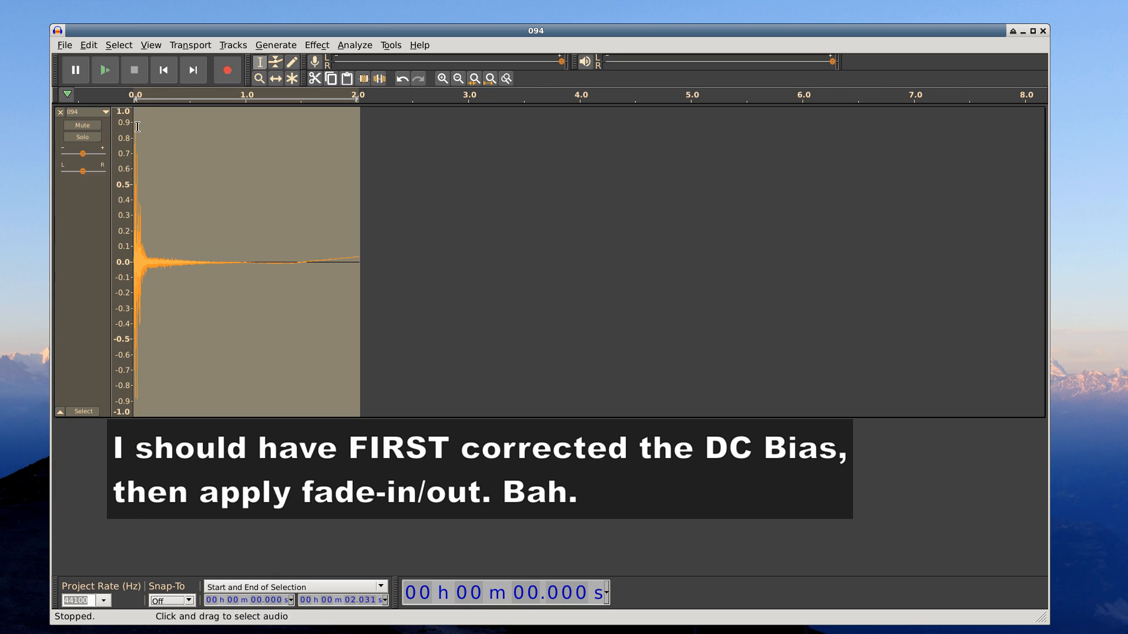
key(ctrl+2)
key(ctrl+1)
key(ctrl+1)
key(ctrl+1)
key(ctrl+1)
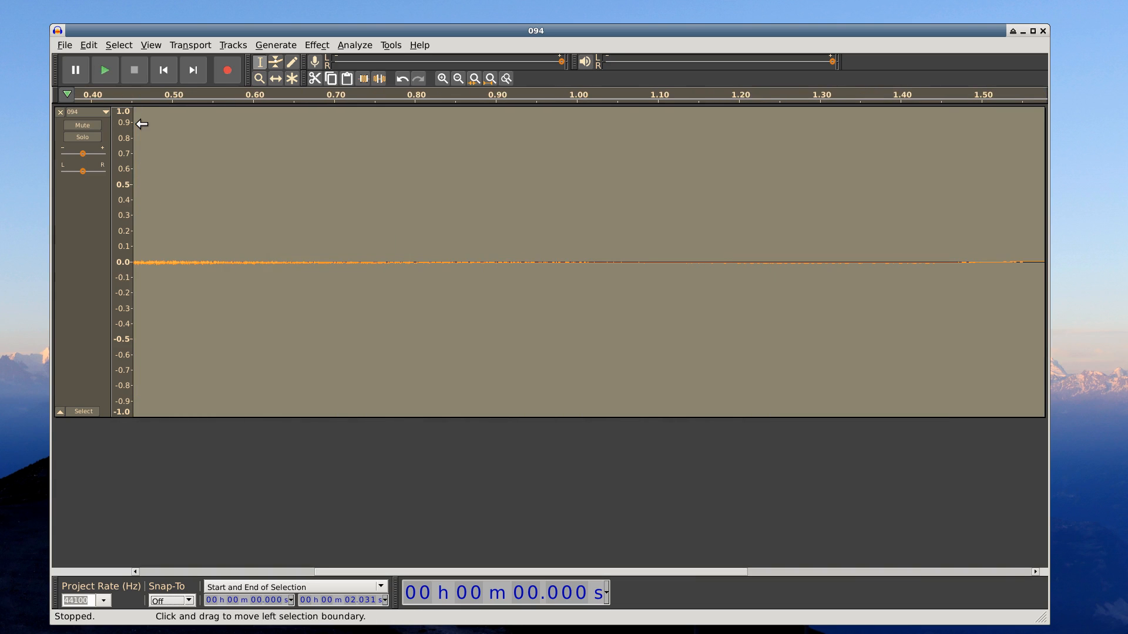
- Switch to Firefox, search the web for "general midi mapping wiki" and open the English Wikipedia article on General MIDI
key(ctrl+2)
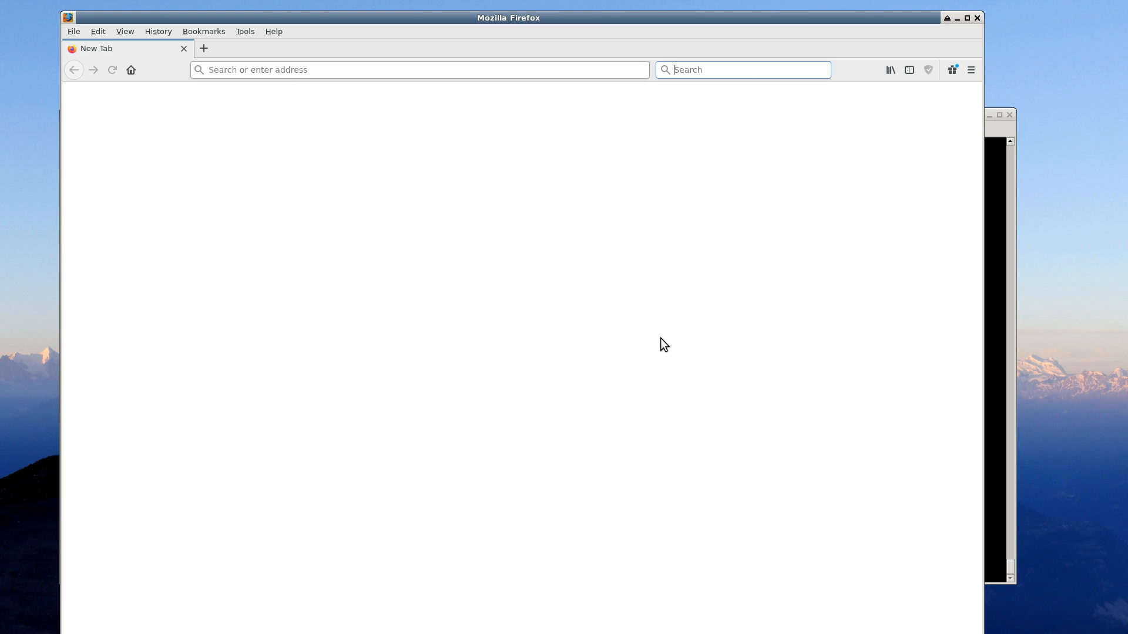
text(gene)
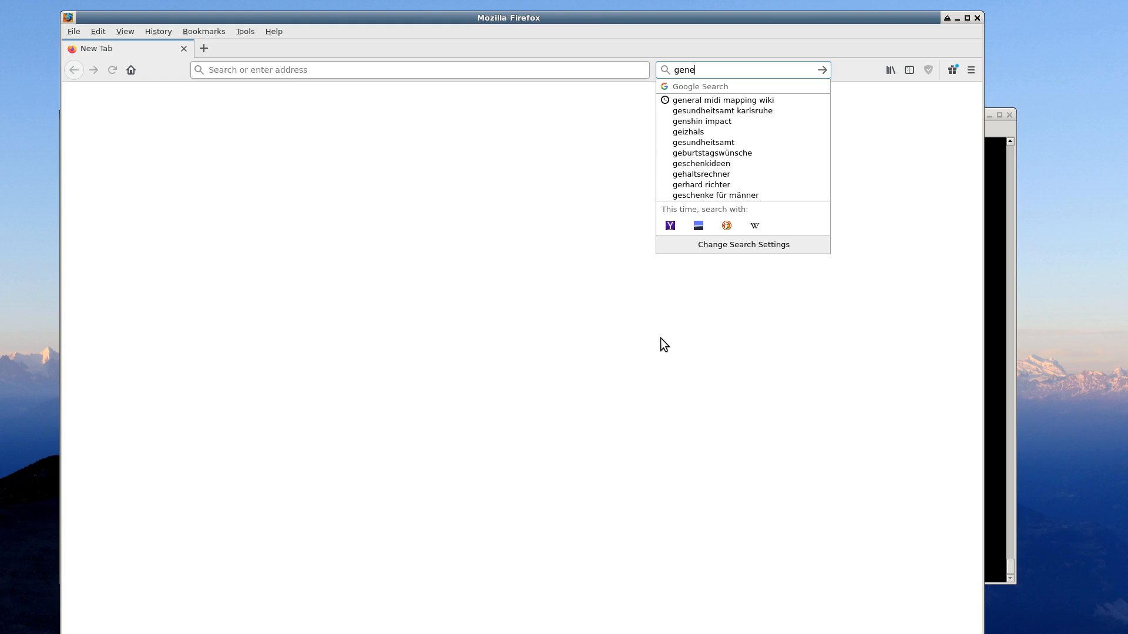
text(ral midi mappi)
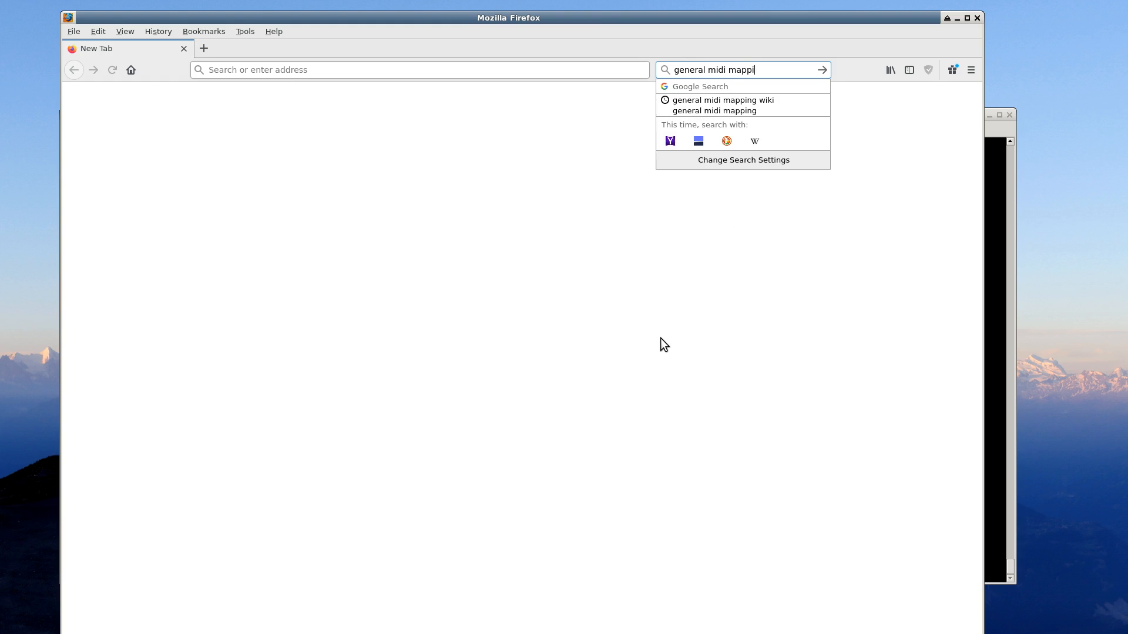
text(ng wiki)
key(Return)
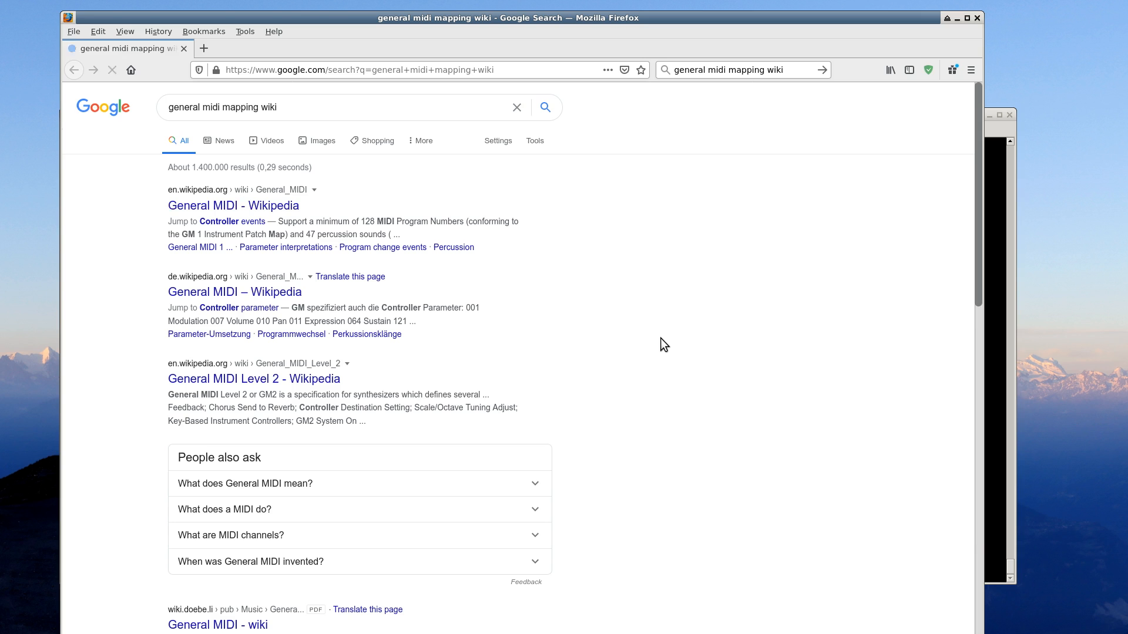
click(229, 206)
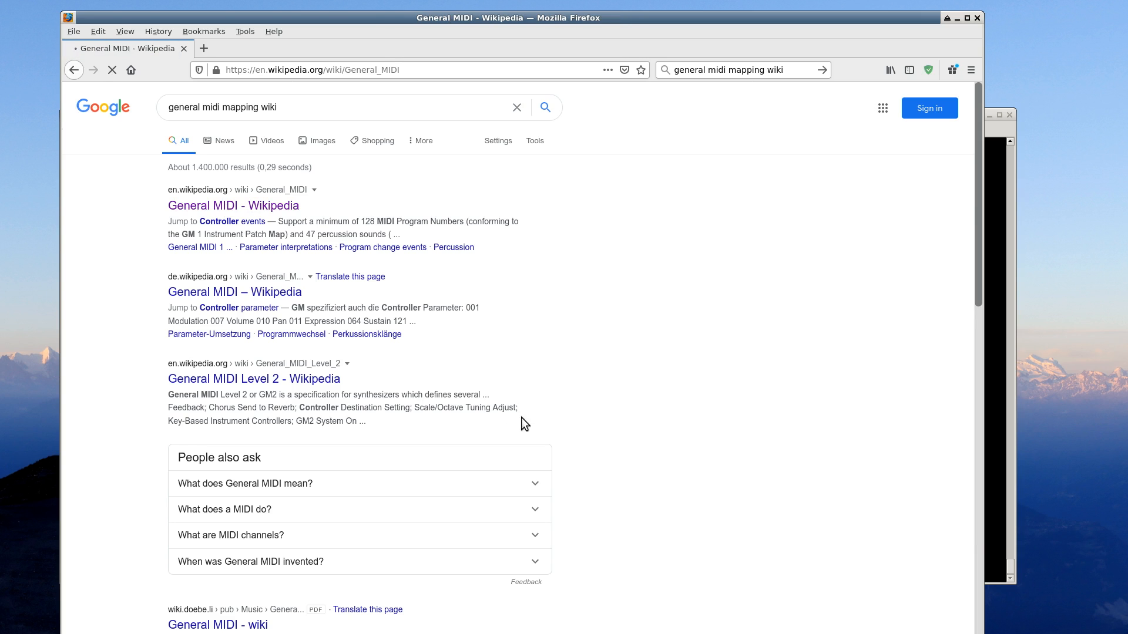
- Examine the article's Percussion note list, highlighting the entries for 36 Electric Bass Drum and 38 Acoustic Snare
scroll(516, 442, down, 10)
scroll(510, 434, down, 15)
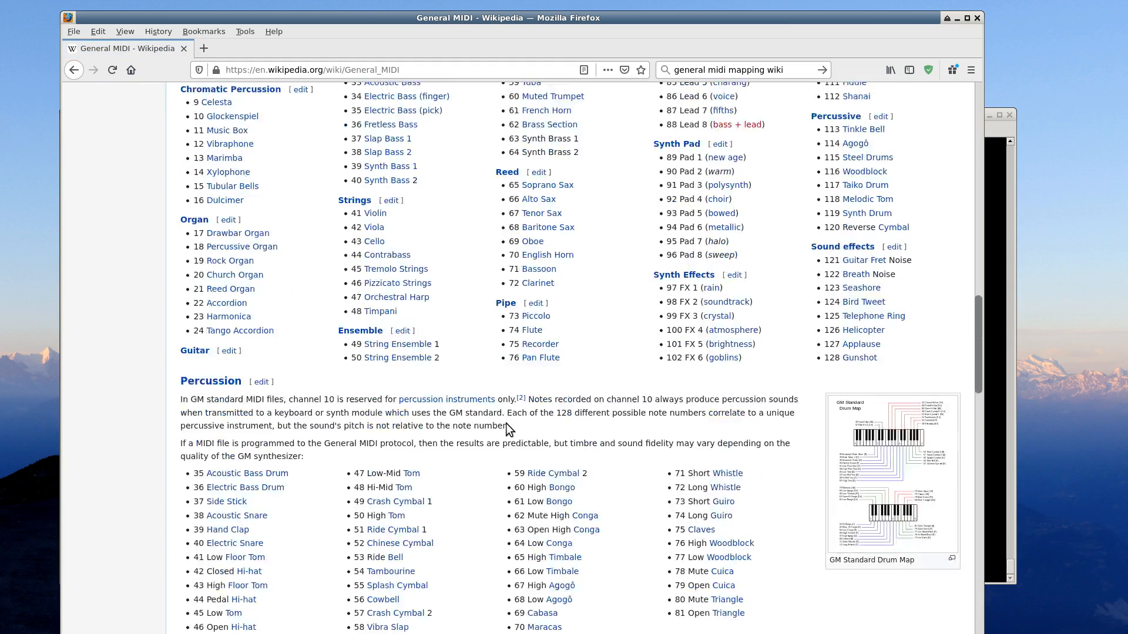
drag(286, 317, 195, 320)
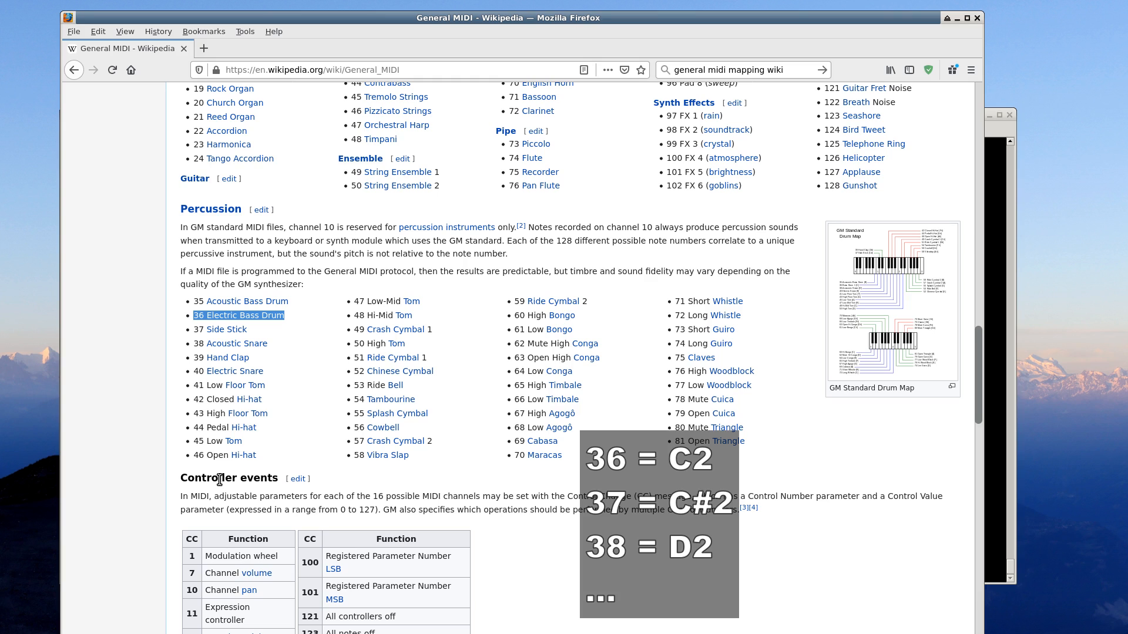
drag(289, 346, 192, 346)
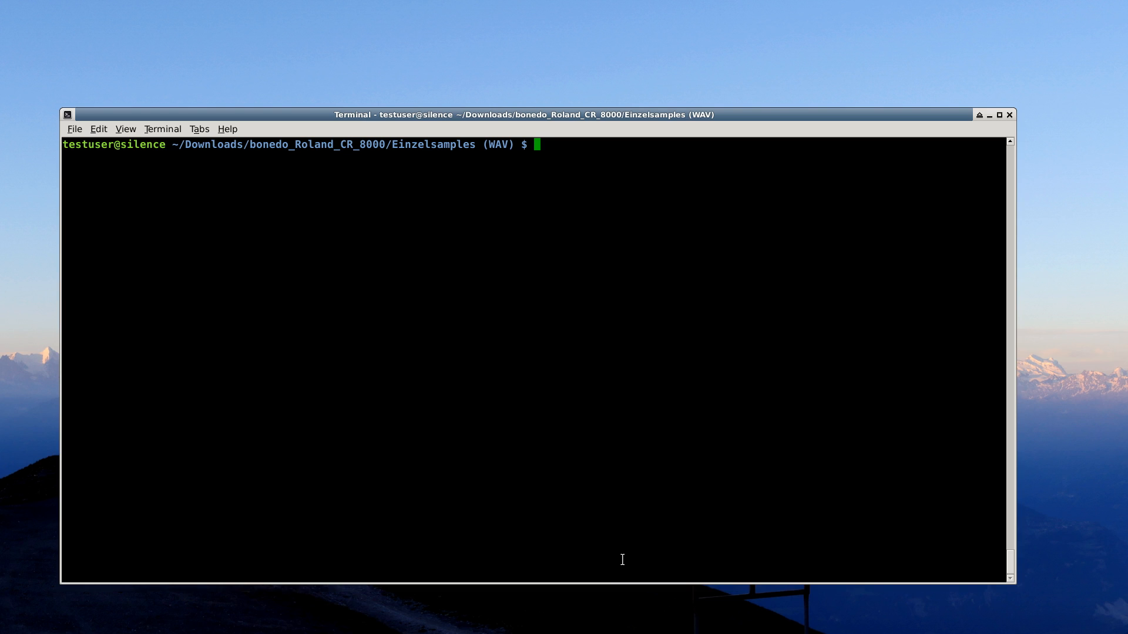
- Switch to the terminal, launch qjackctl in the background and start the JACK server
text(qjackctl &)
key(Return)
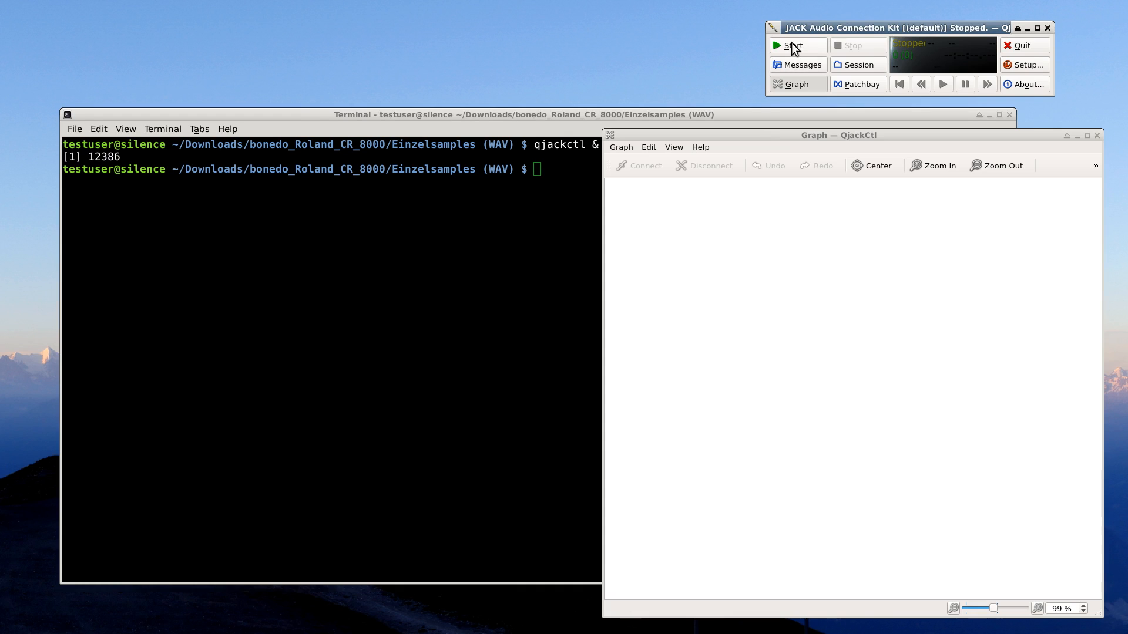
click(793, 47)
- Launch drumkv1 from the terminal and move its window up, clear of the JACK graph's connections
click(348, 288)
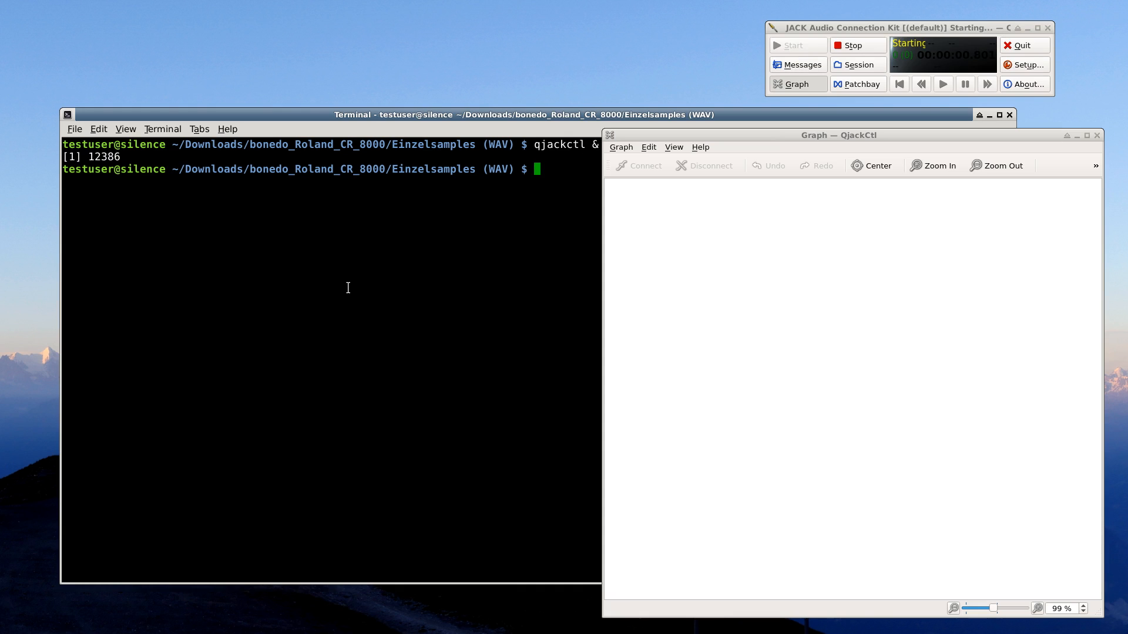
text(drumk)
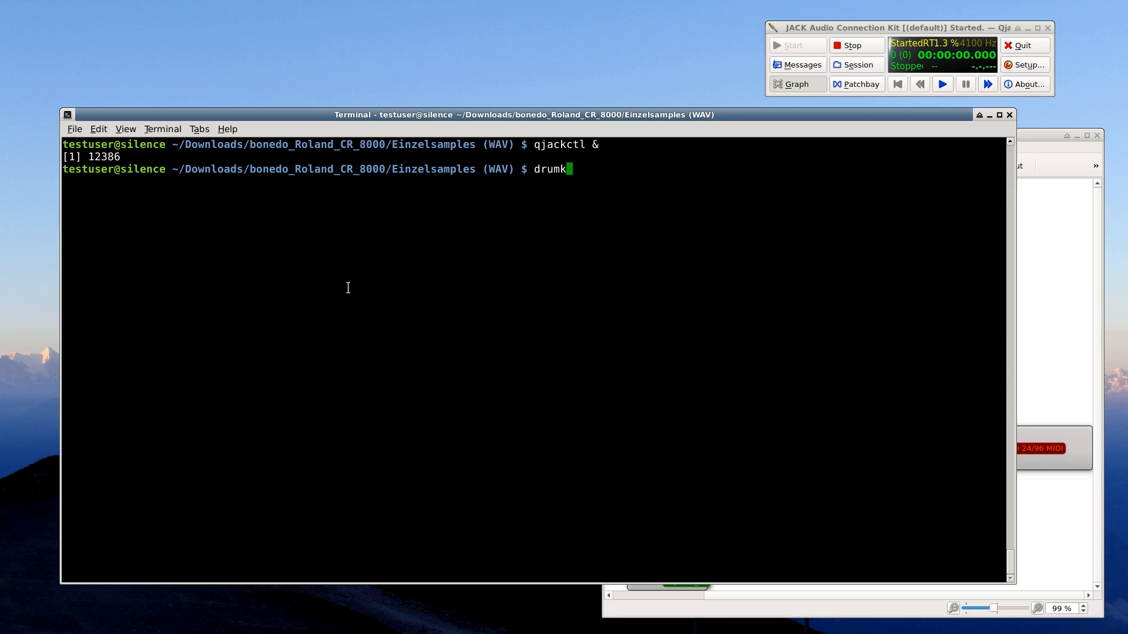
key(Tab)
key(Return)
drag(203, 364, 249, 53)
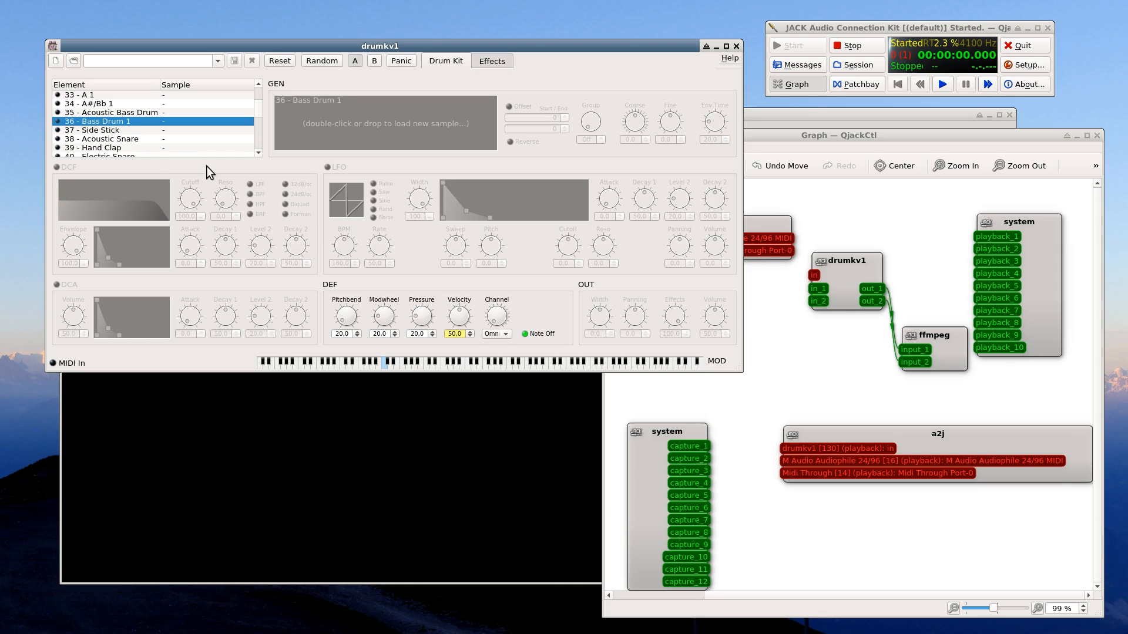
- Load CR_8000_Kick.wav into element 36 - Bass Drum 1 and trigger its note on the virtual keyboard
scroll(105, 109, down, 3)
scroll(105, 112, up, 3)
double_click(370, 117)
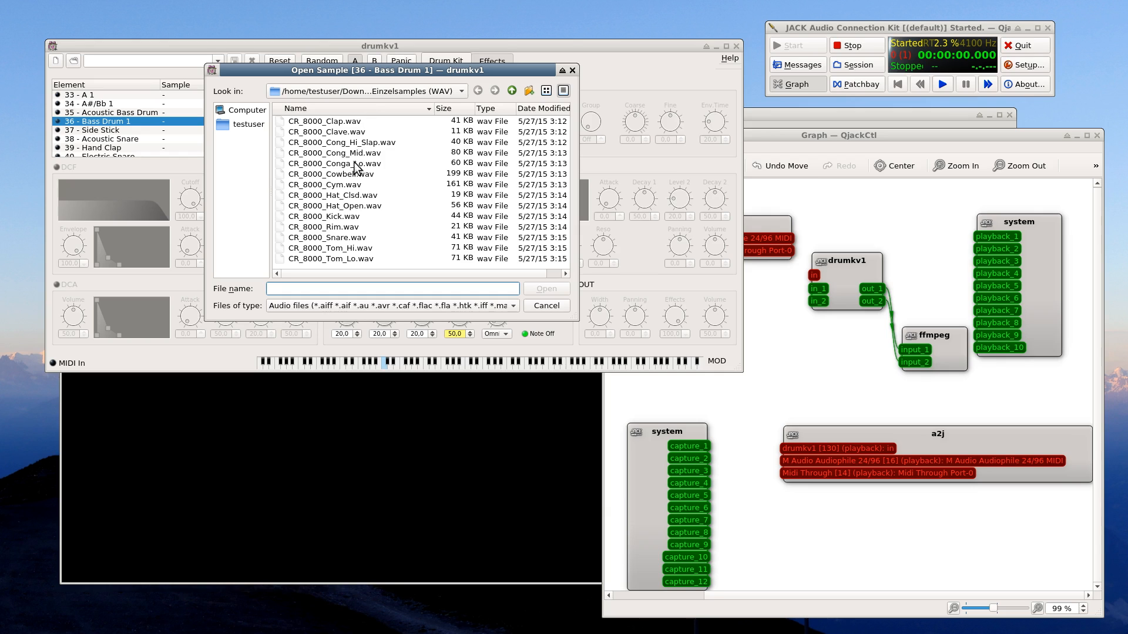
click(340, 216)
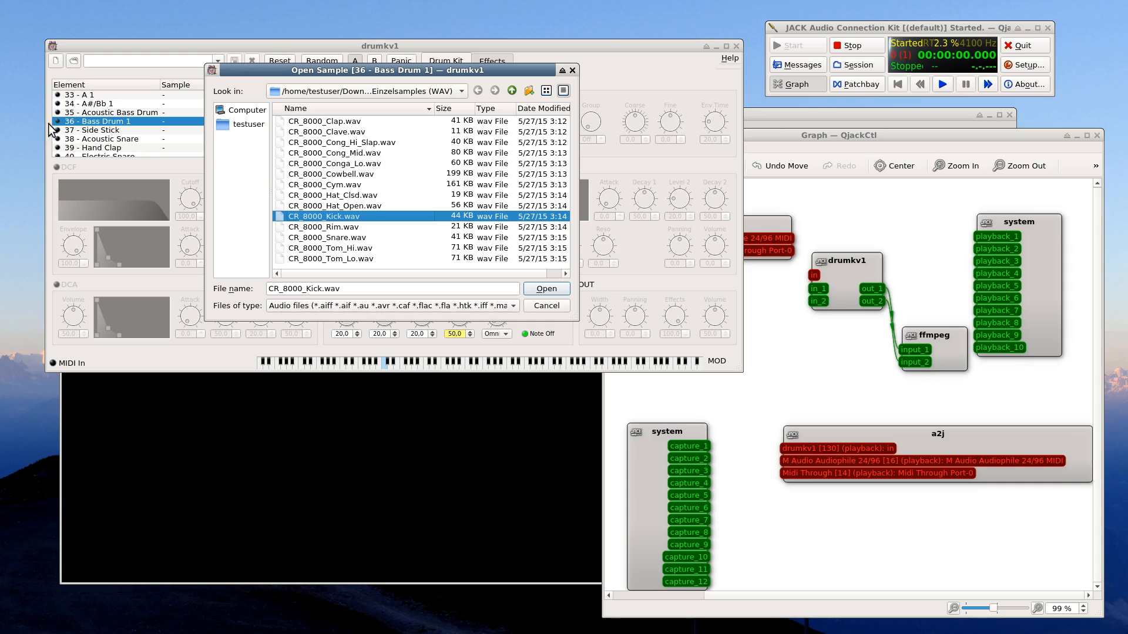
click(546, 289)
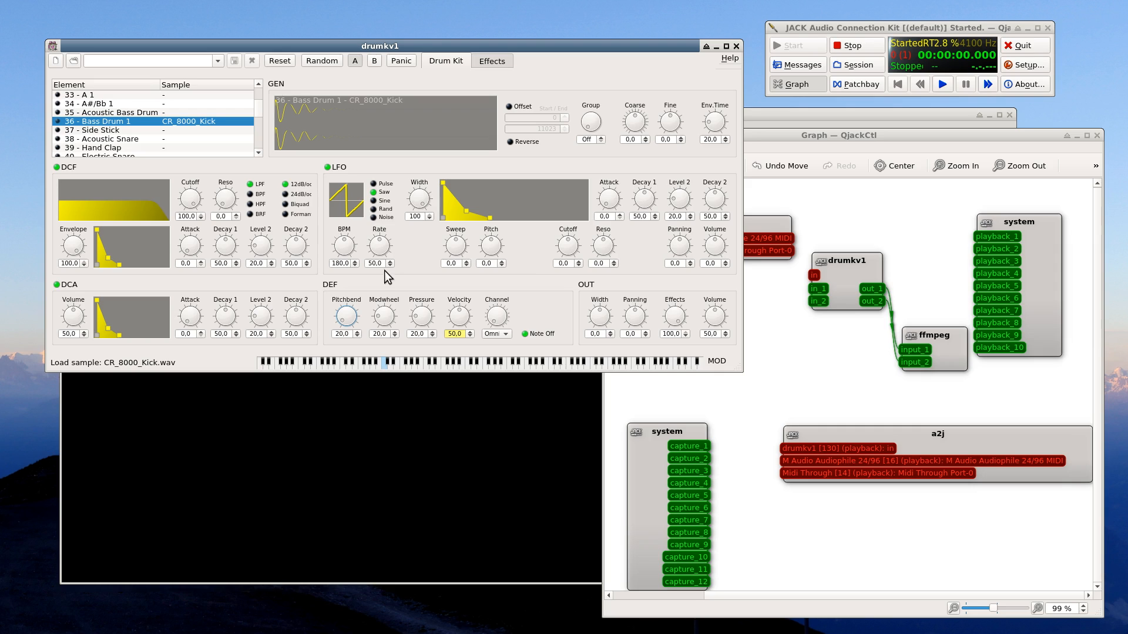
click(383, 365)
click(383, 366)
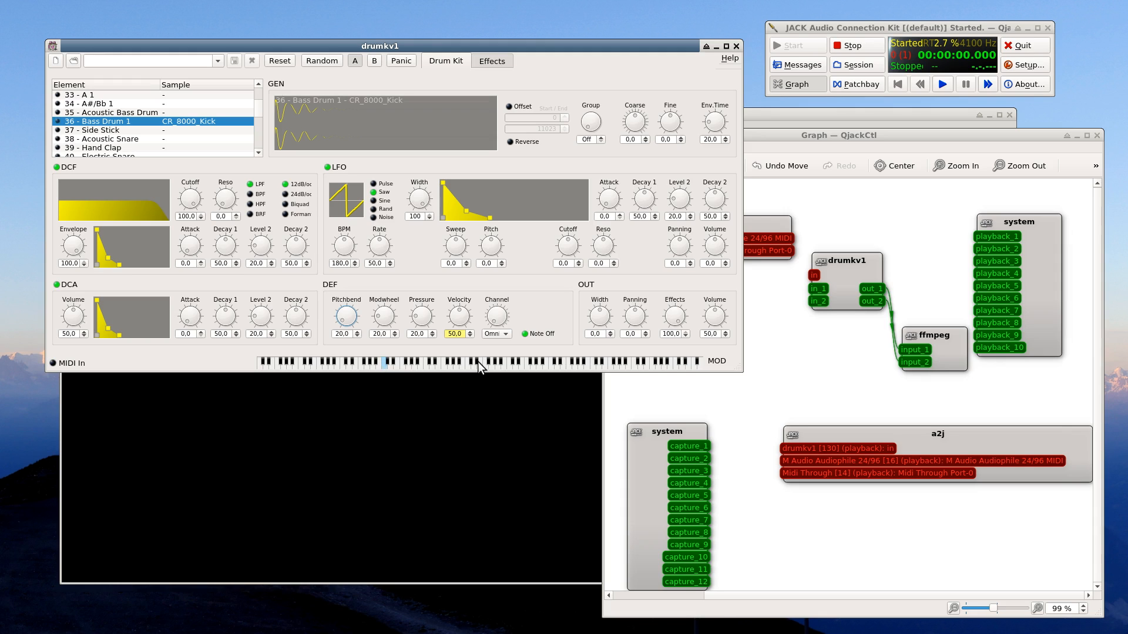
- Connect drumkv1's out_1 and out_2 to system playback_1 and playback_2 in the QjackCtl graph, and audition the Bass Drum 1 note
click(794, 358)
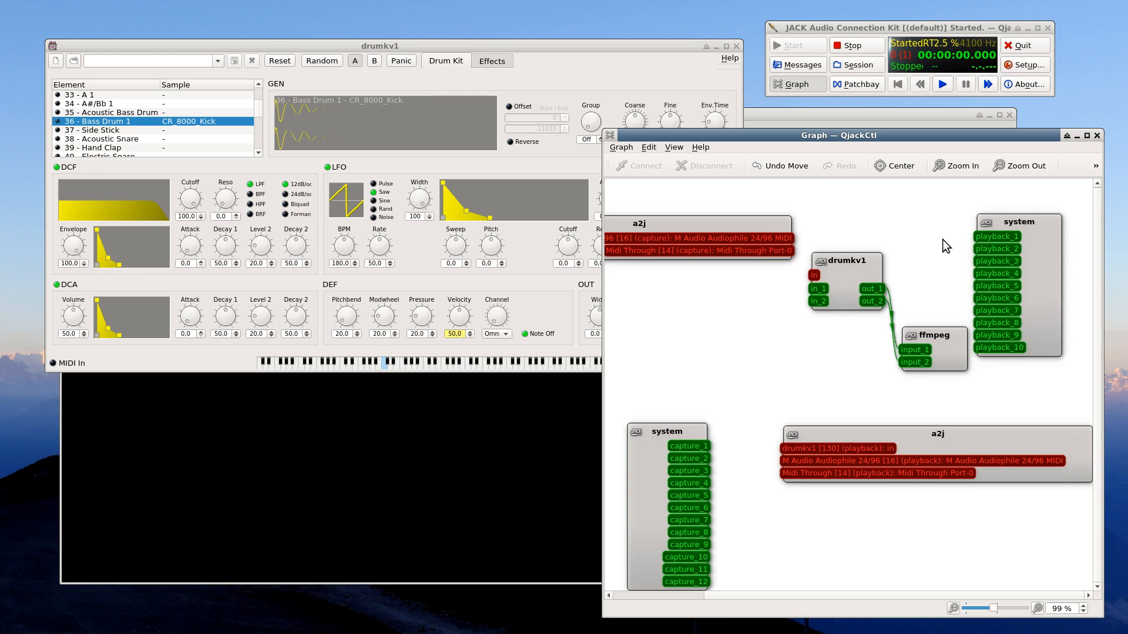
drag(993, 236, 869, 289)
drag(996, 248, 872, 301)
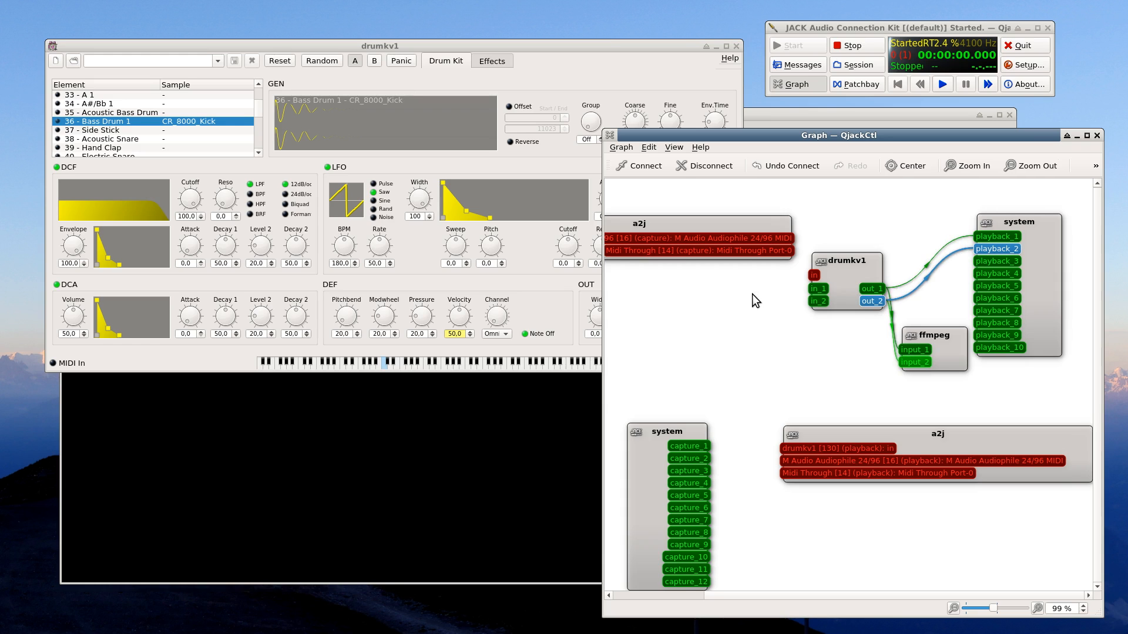
click(190, 355)
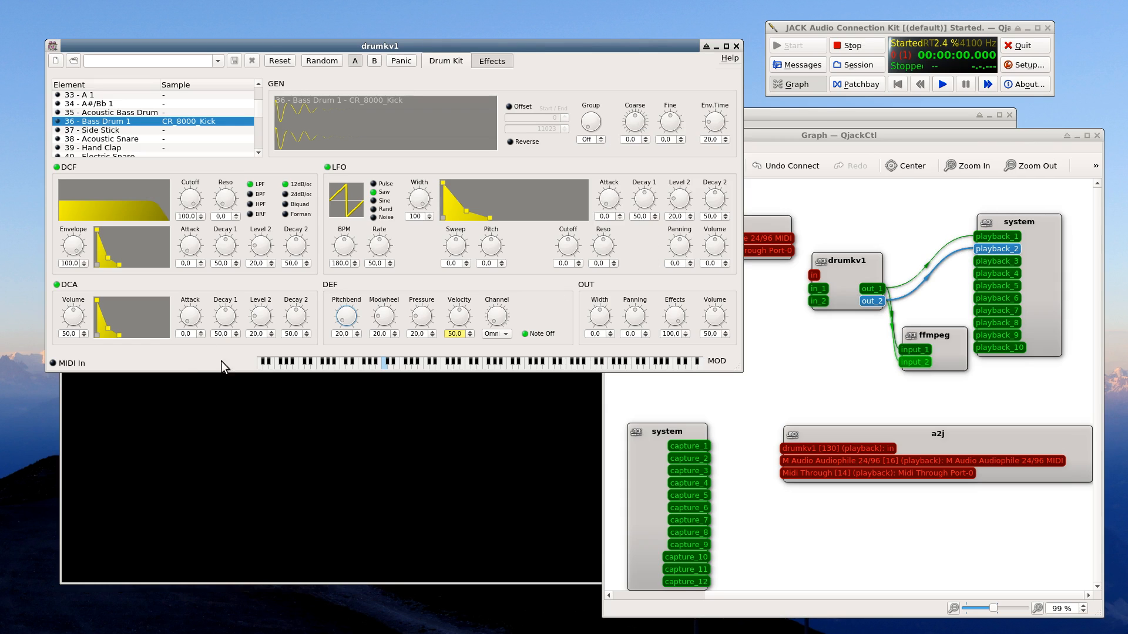
click(383, 366)
- Set Bass Drum 1's DCA Volume, Decay 1, Level 2 and Decay 2 all to 100
drag(76, 318, 87, 344)
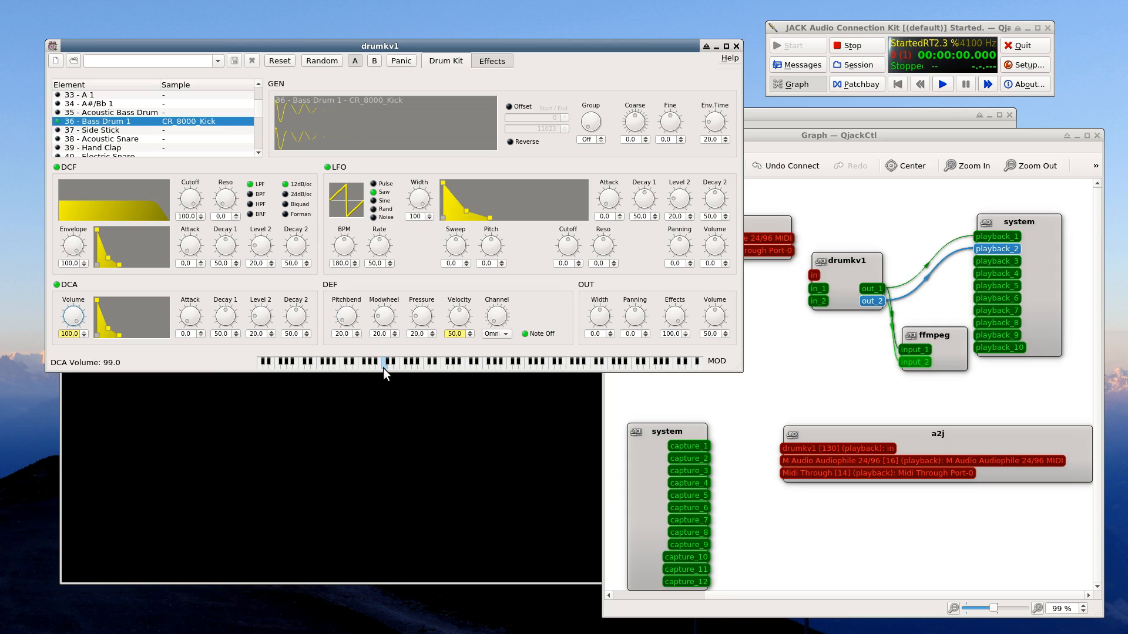
drag(109, 328, 156, 287)
drag(302, 322, 308, 349)
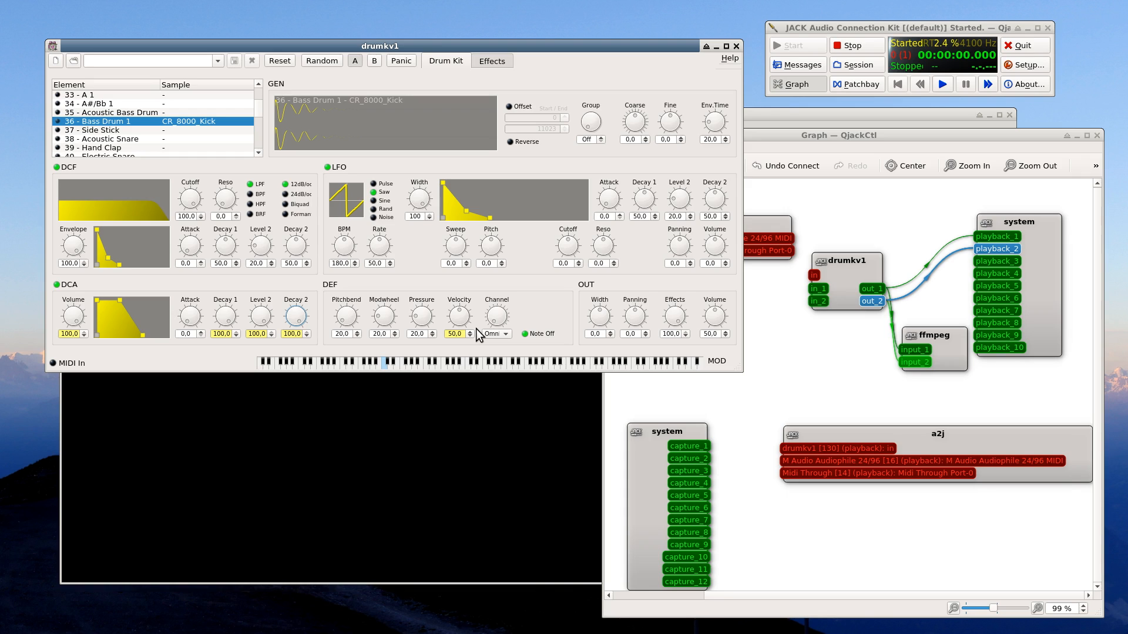
- Try the DEF Velocity at 100 and at 0 while auditioning the kick, and return it to 50
drag(458, 311, 463, 285)
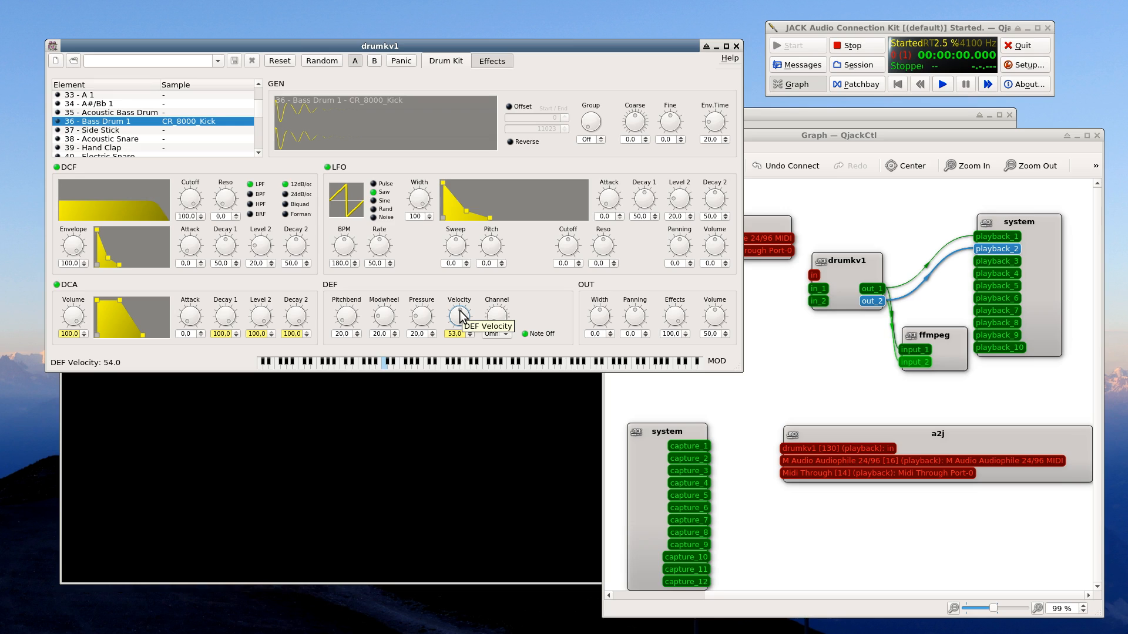
drag(461, 318, 472, 343)
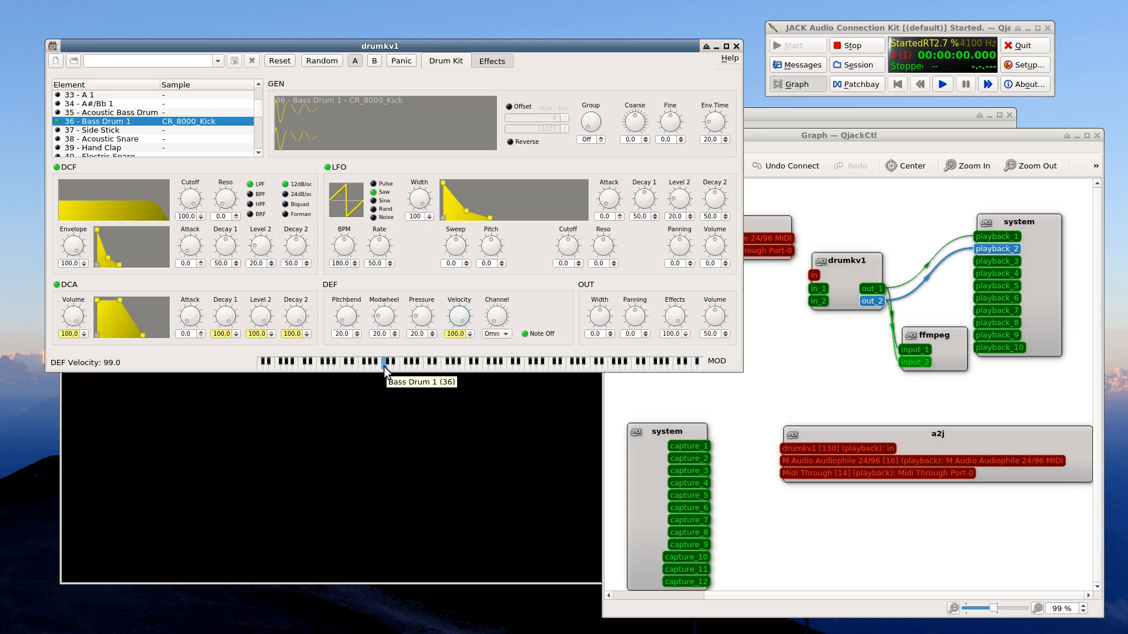
drag(461, 319, 434, 347)
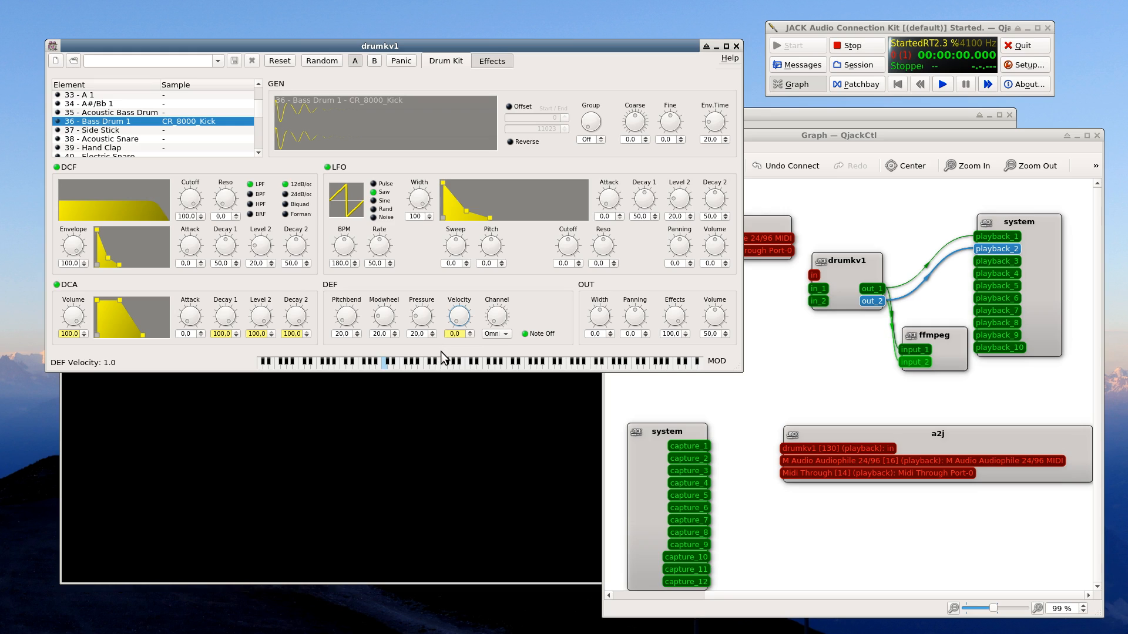
click(383, 366)
drag(459, 317, 457, 287)
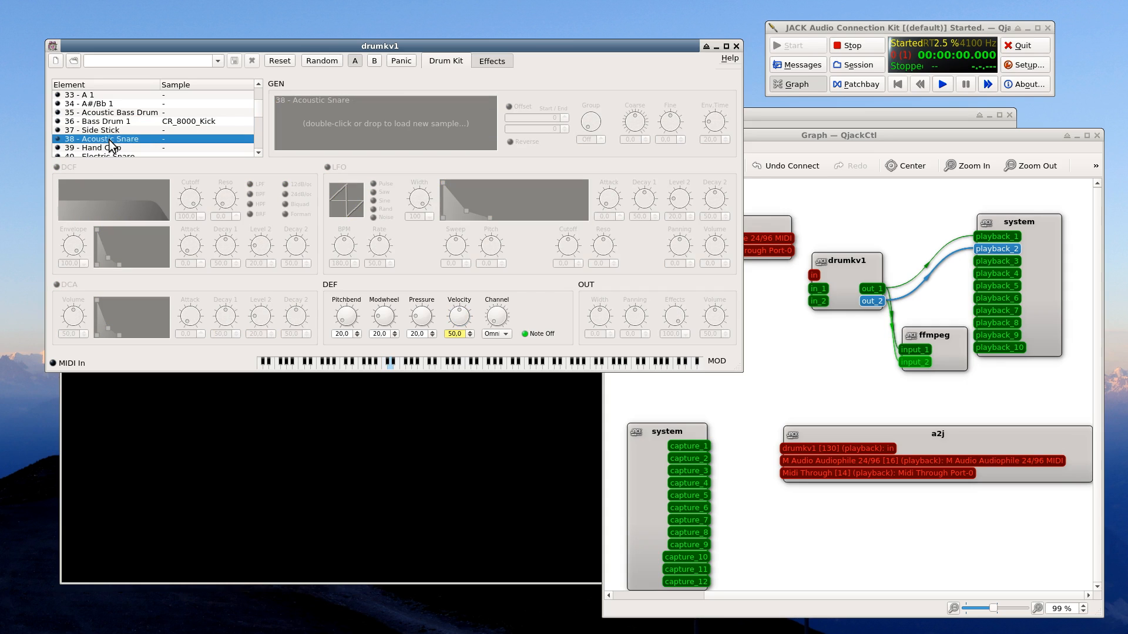
- Load CR_8000_Snare.wav into element 38 - Acoustic Snare and set its DCA Volume to 100
double_click(317, 133)
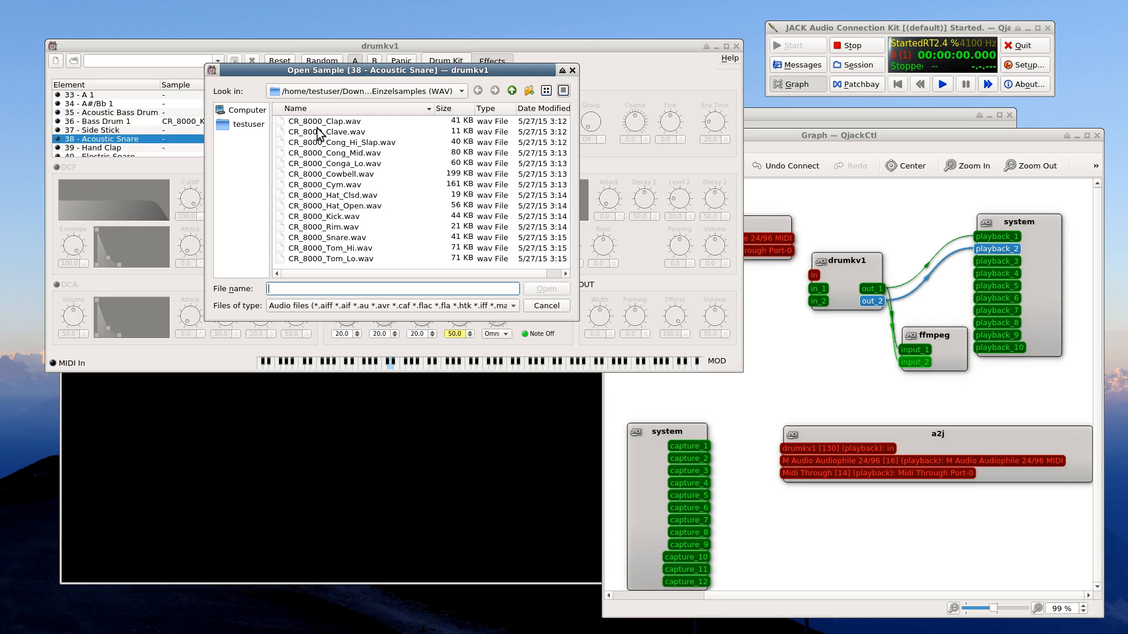
double_click(341, 241)
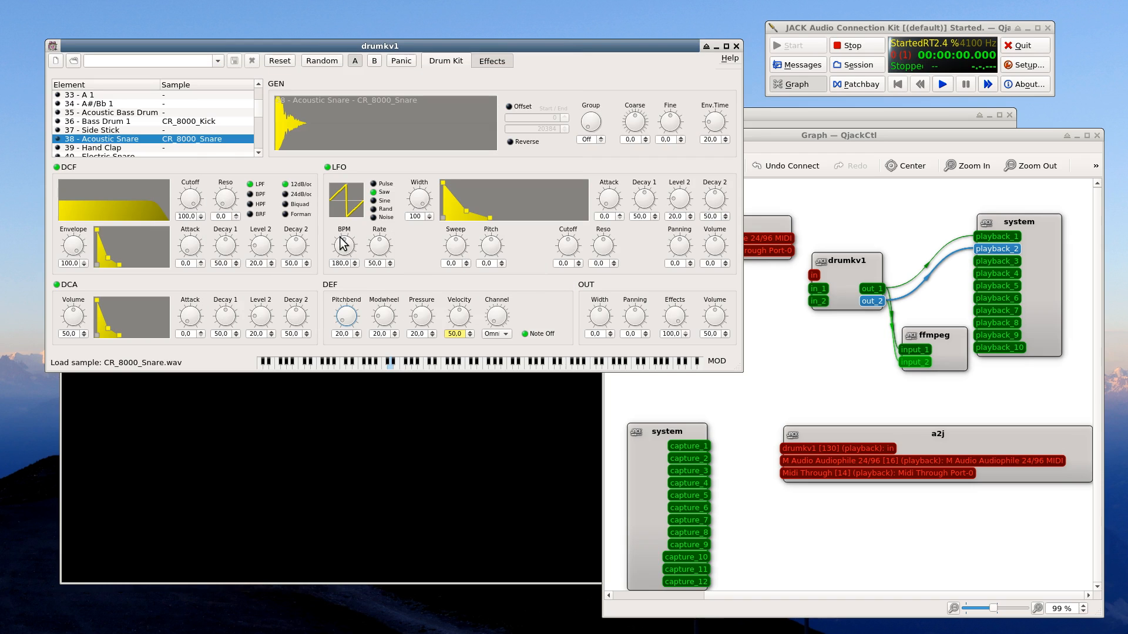
click(79, 323)
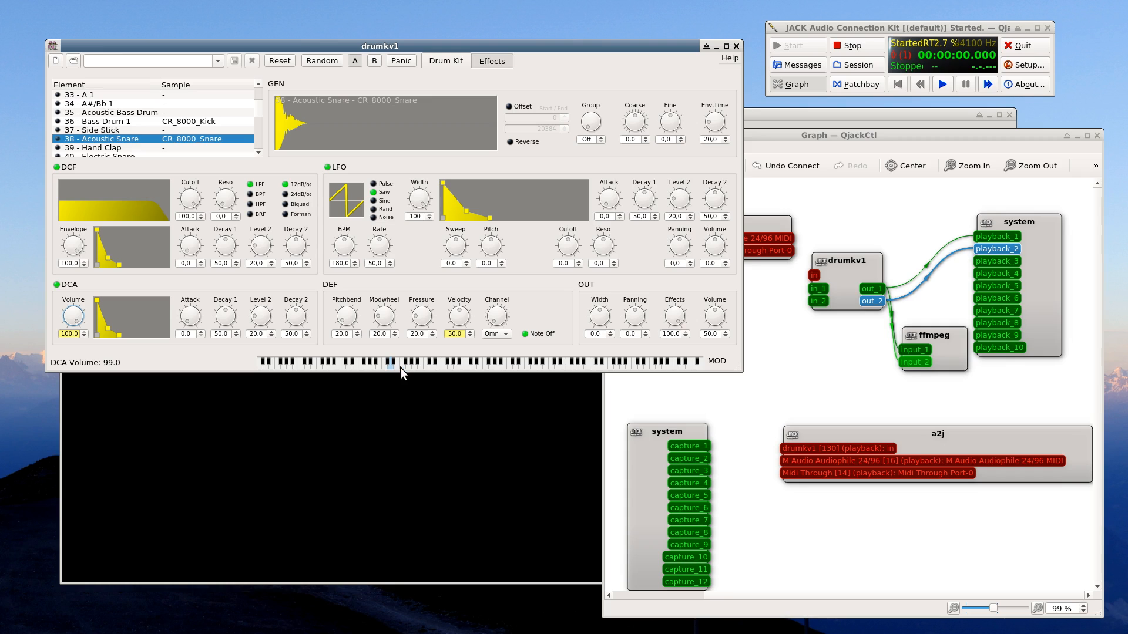
- Load CR_8000_Hat_Clsd.wav into element 42 - Closed Hi-Hat
scroll(133, 134, down, 1)
scroll(133, 134, down, 1)
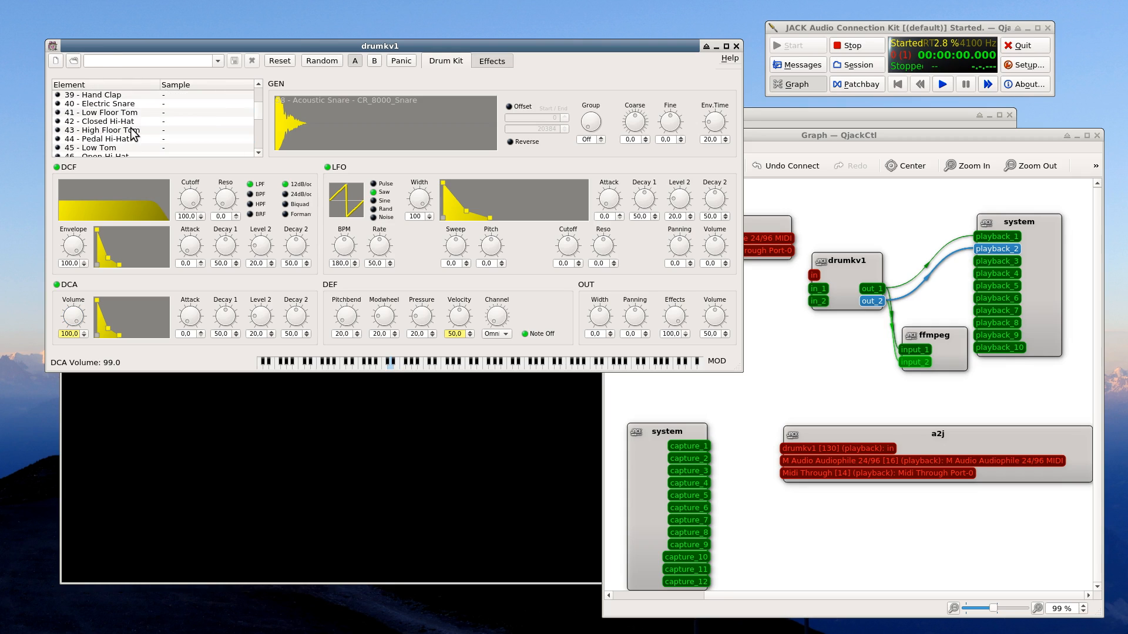
click(127, 121)
double_click(383, 114)
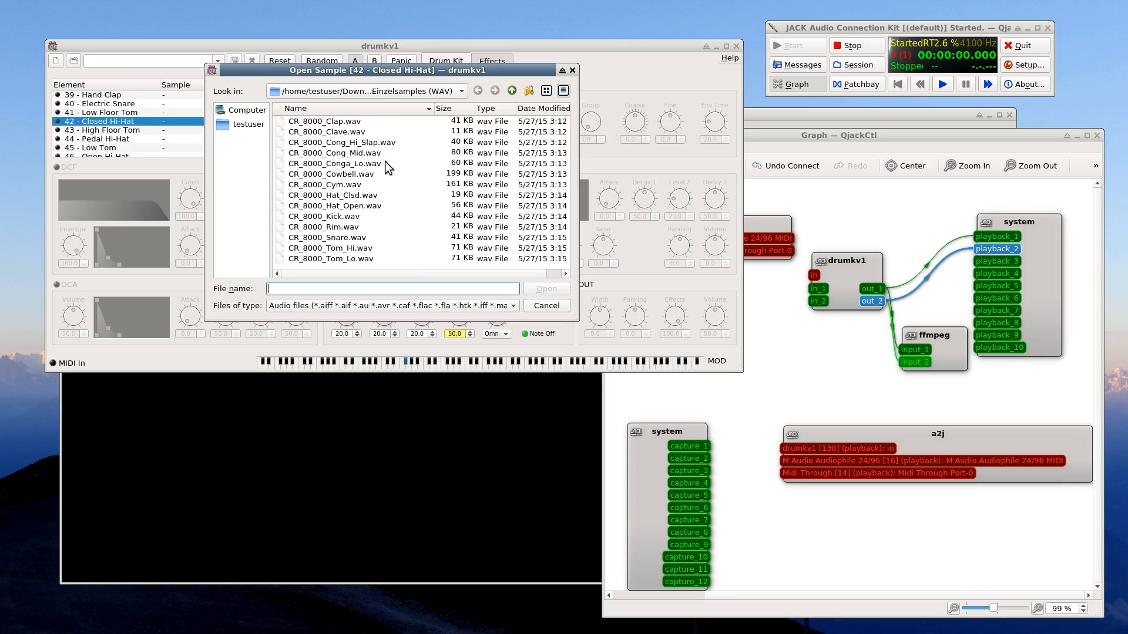
double_click(333, 196)
- Load CR_8000_Hat_Open.wav into element 46 - Open Hi-Hat and audition its note on the virtual keyboard
scroll(113, 135, down, 1)
click(114, 132)
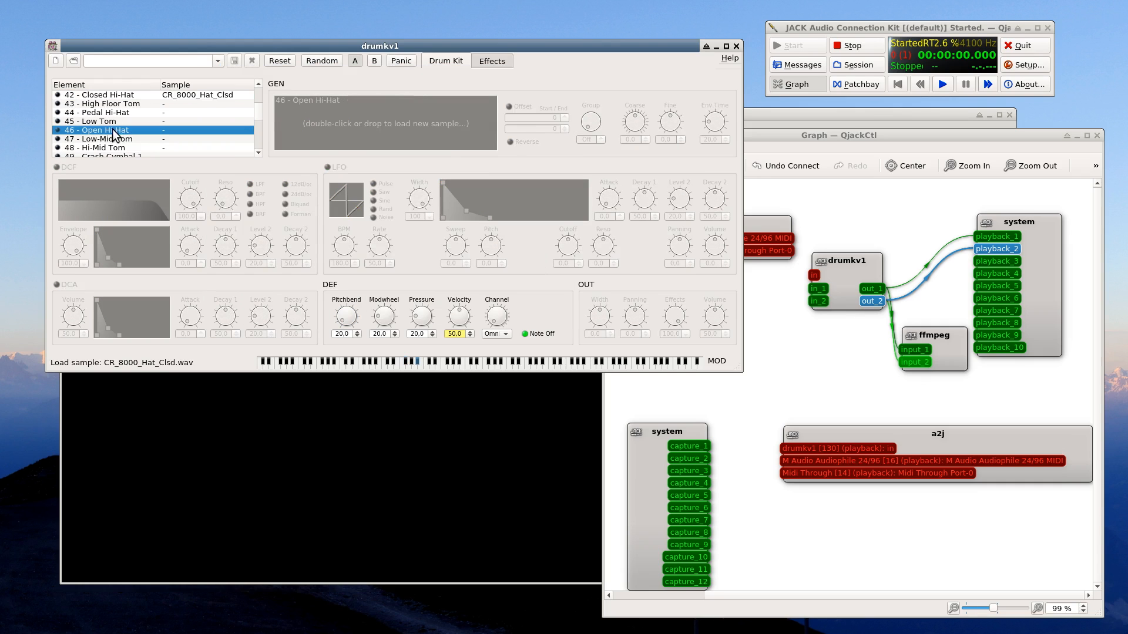
double_click(373, 128)
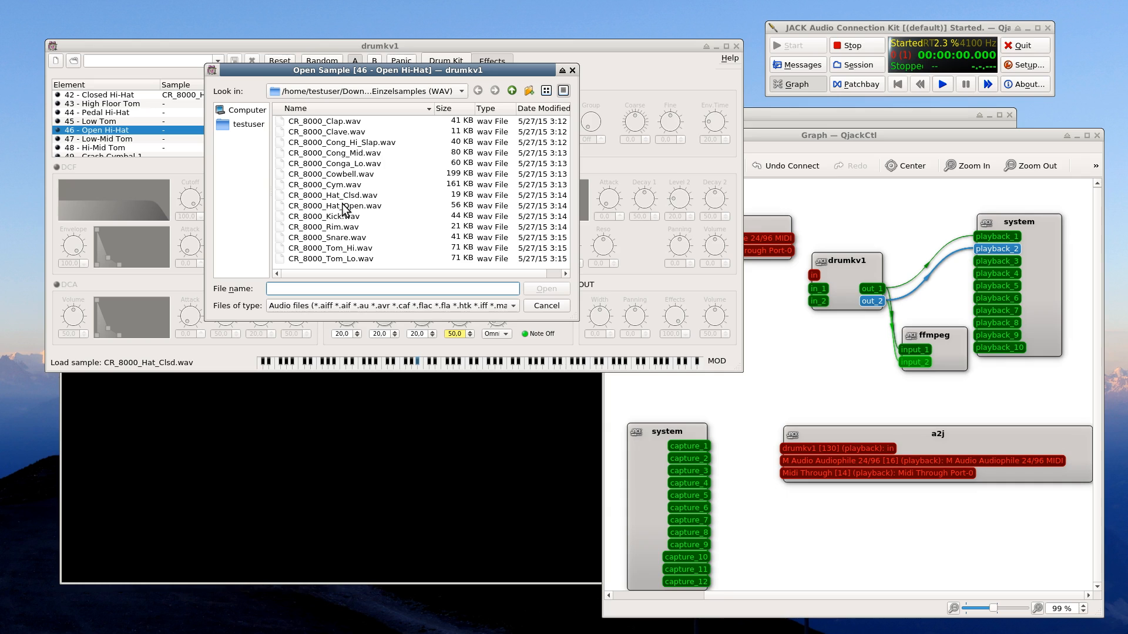
double_click(344, 206)
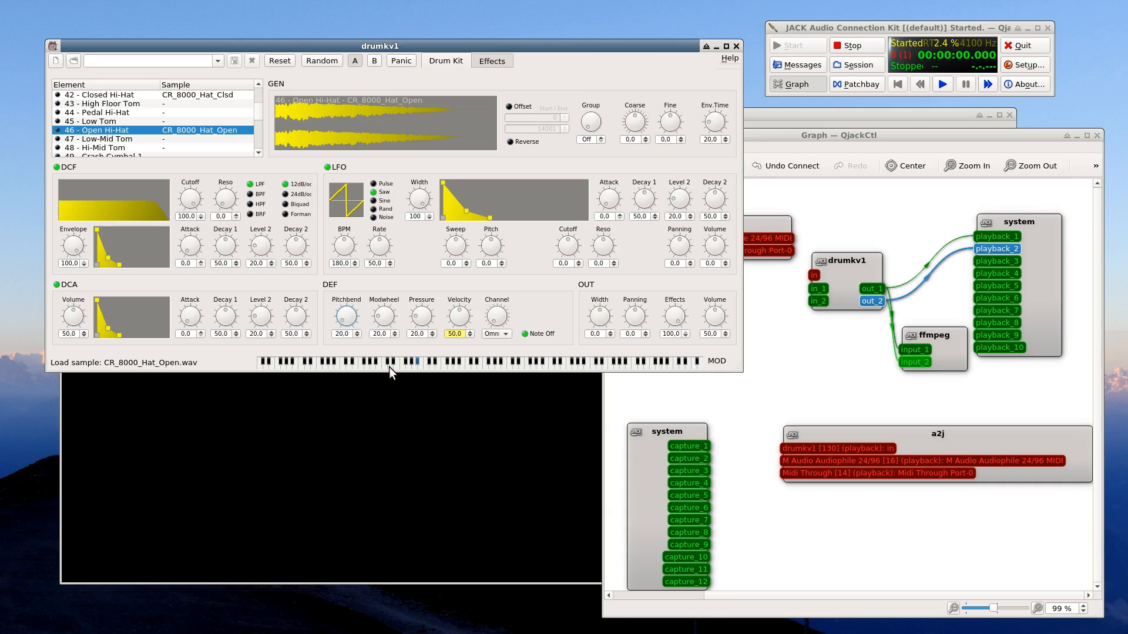
click(418, 361)
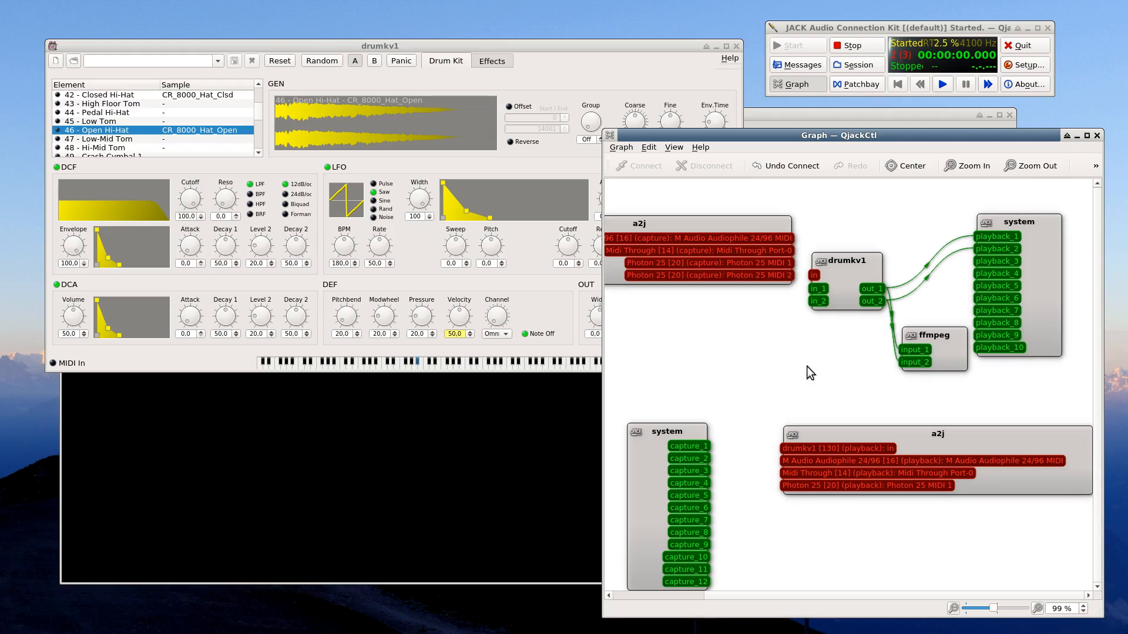
- Connect the a2j capture port Photon 25 MIDI 1 to drumkv1's MIDI input in the QjackCtl graph
drag(784, 262, 814, 275)
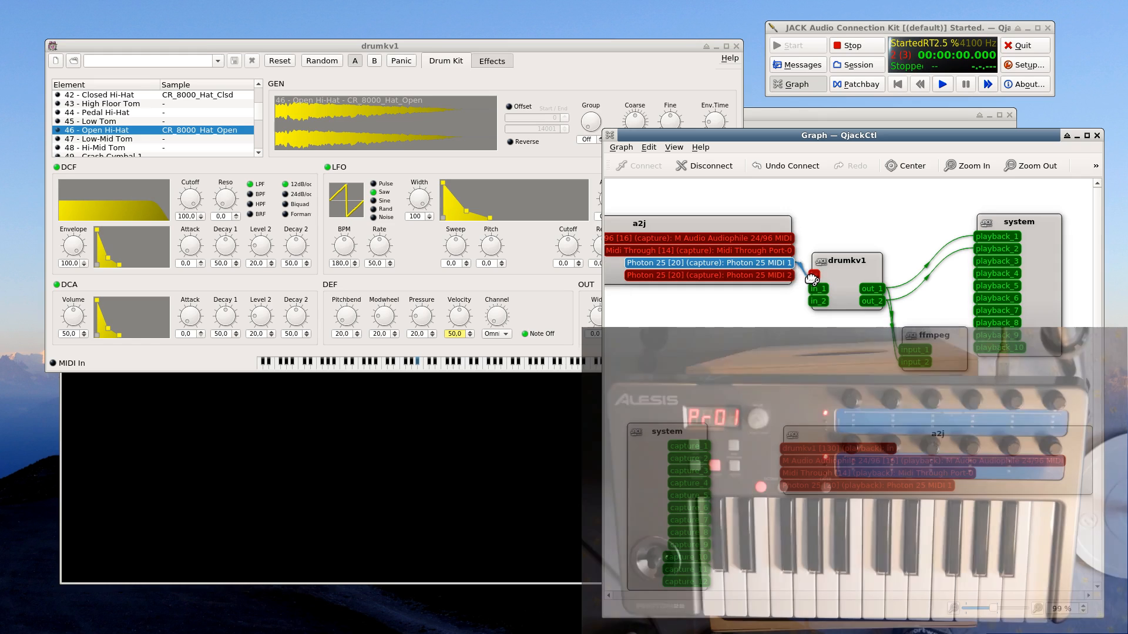
- Name the preset CR8000.drumkv1 and start saving it, keeping the Einzelsamples (WAV) folder as the location
click(872, 301)
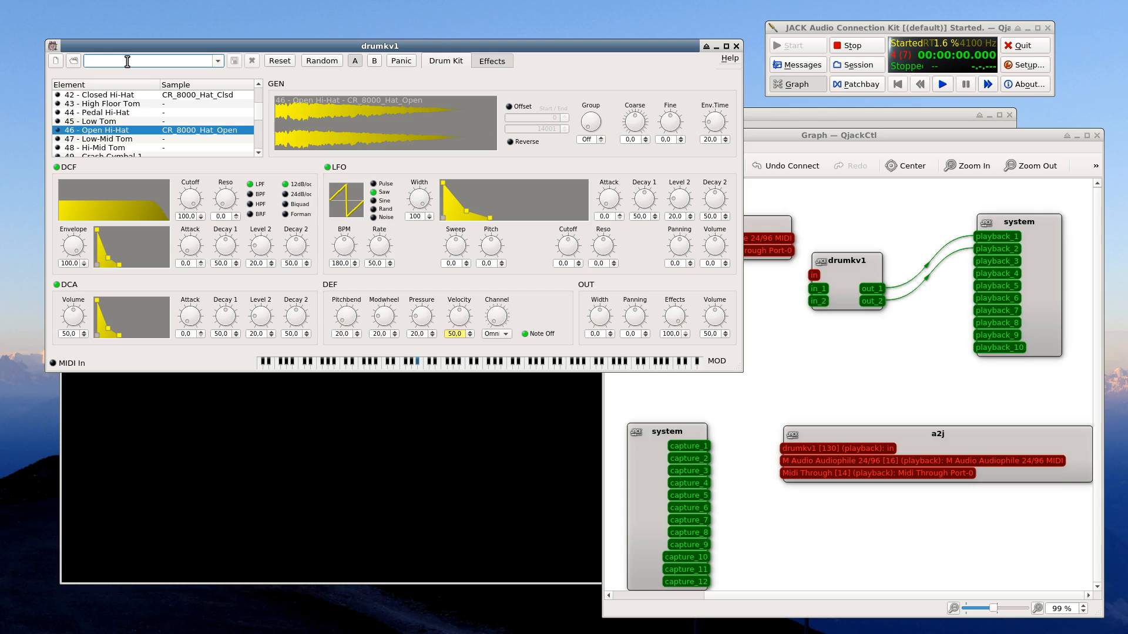
text(CR8000.drumkv1)
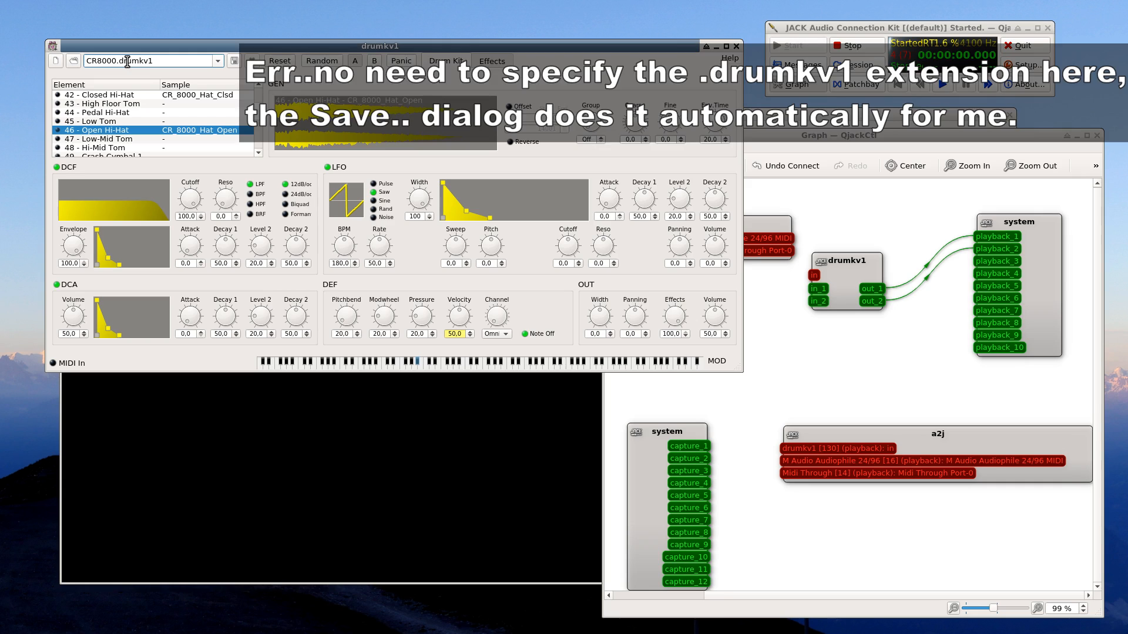
click(234, 61)
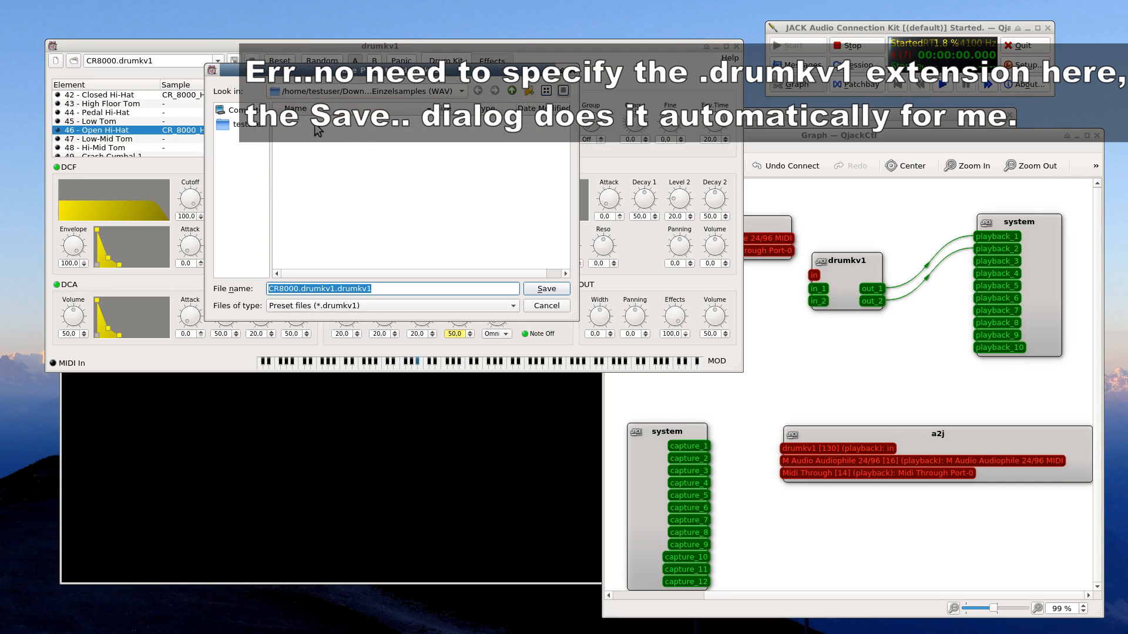
click(430, 92)
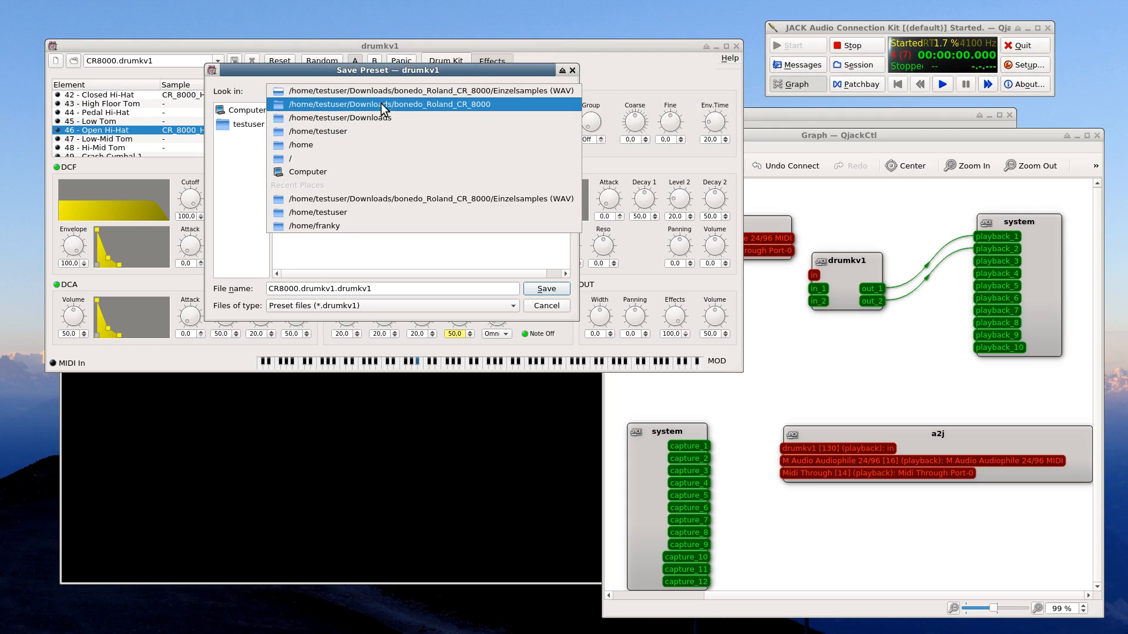
click(396, 69)
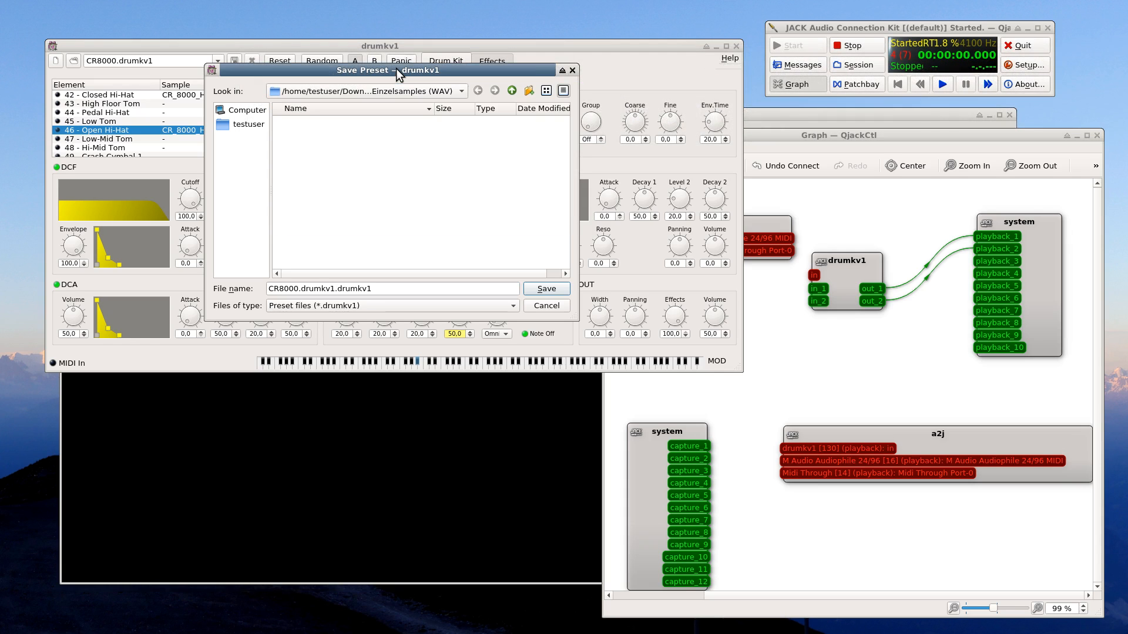
- Remove the duplicated extension so the file name is CR8000.drumkv1, and save the preset
click(388, 288)
key(BackSpace)
key(BackSpace)
key(BackSpace)
key(BackSpace)
key(BackSpace)
key(BackSpace)
key(BackSpace)
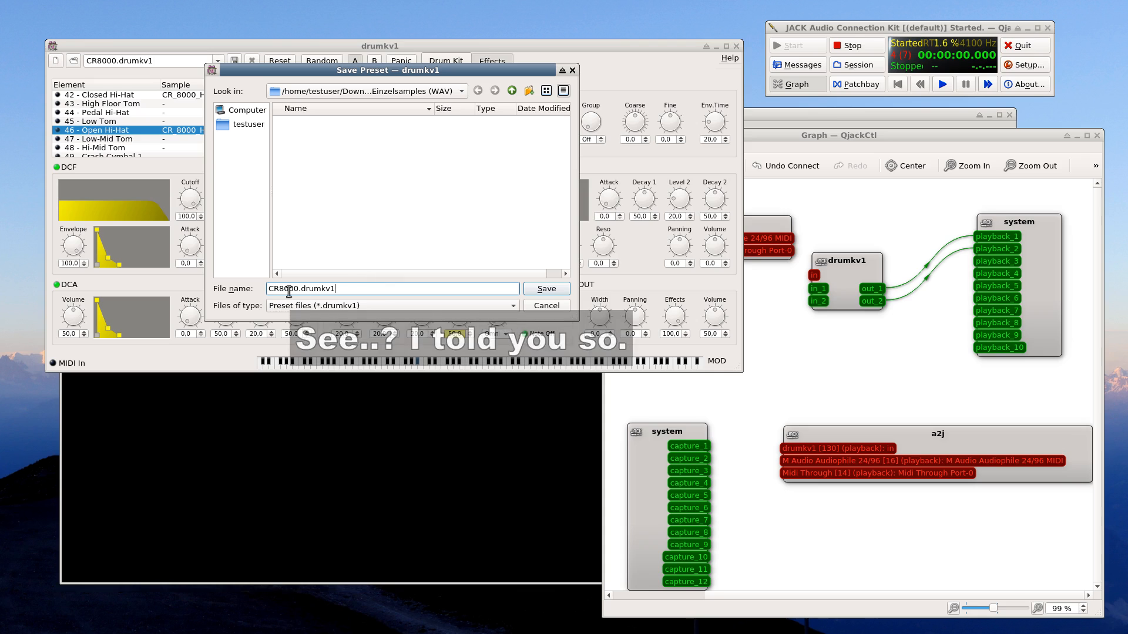
click(543, 288)
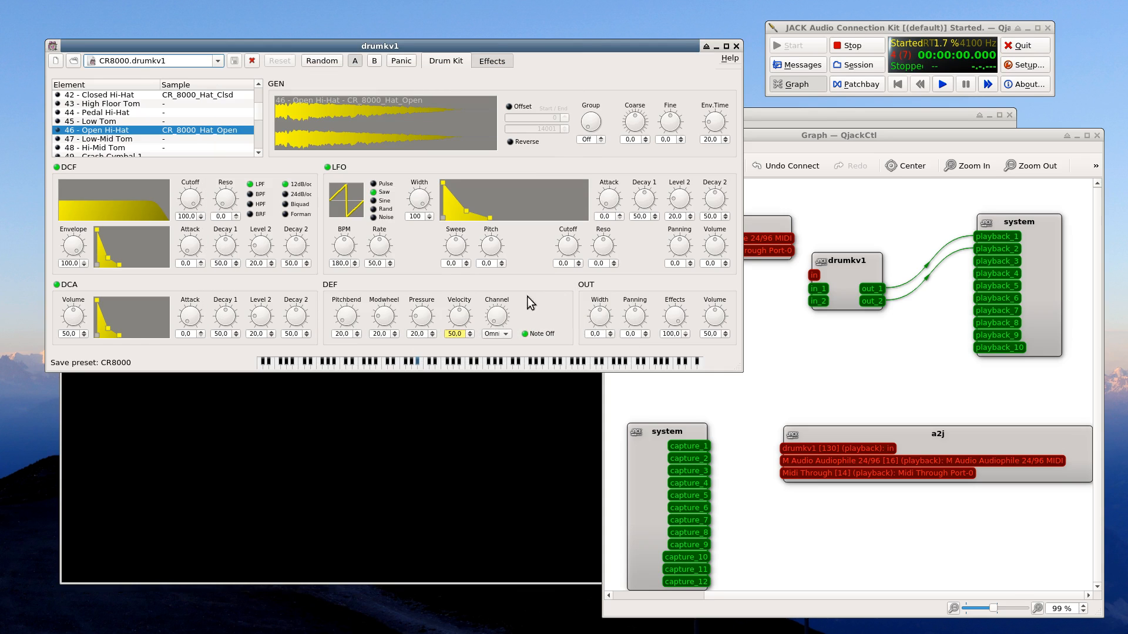
- Switch to the terminal, suspend drumkv1_jack and resume it in the background with bg
click(394, 435)
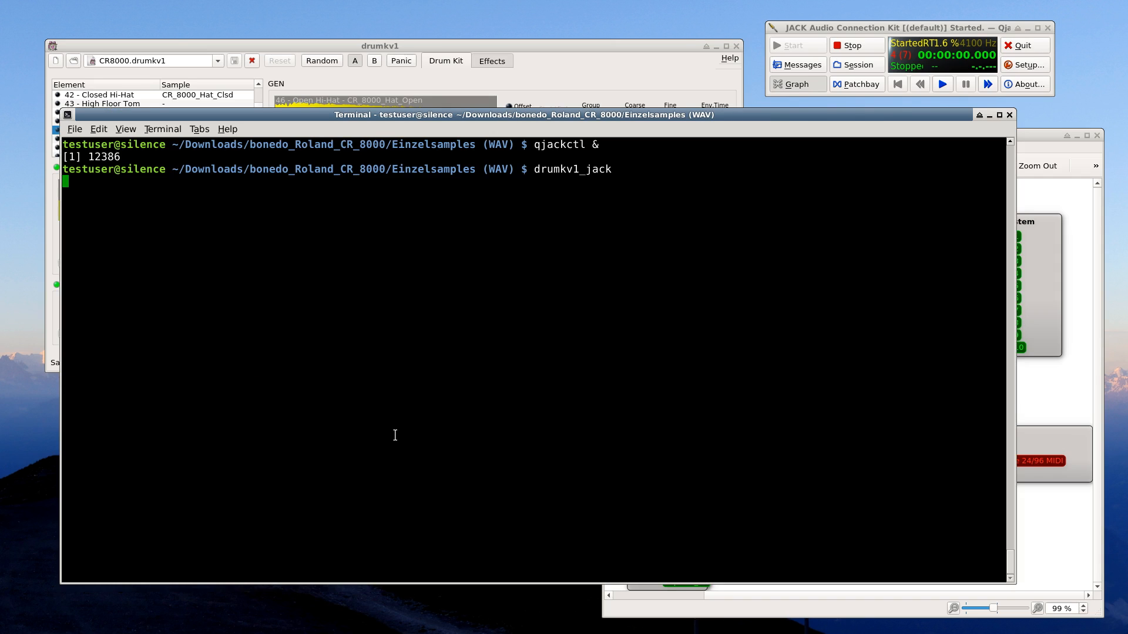
key(ctrl+z)
text(bg)
key(Return)
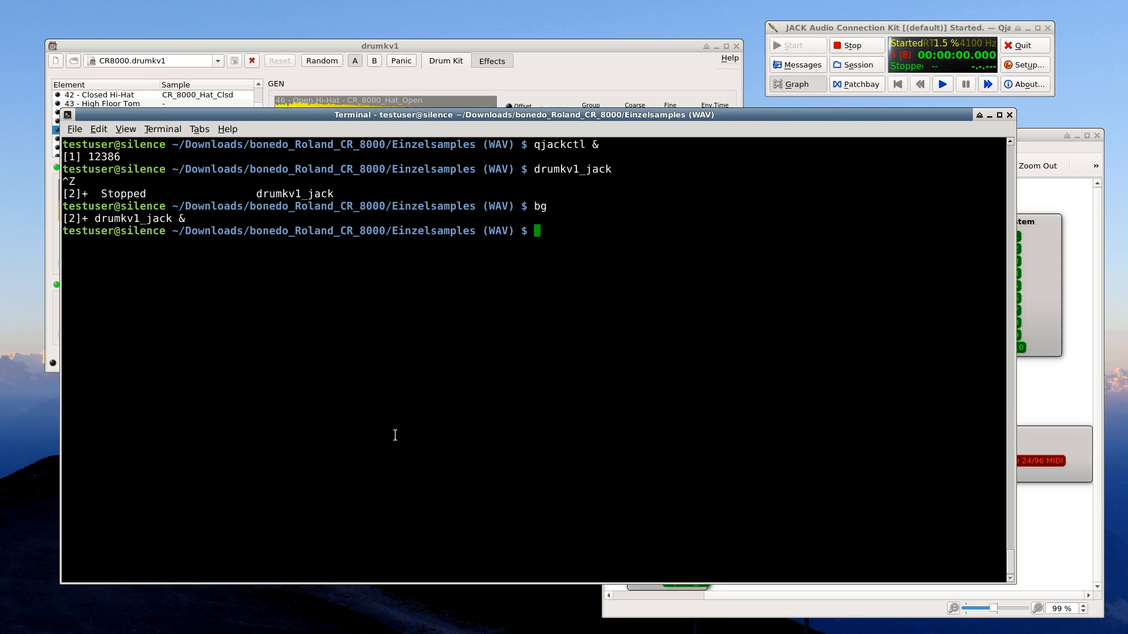
- List the sample folder with ll and highlight the CR8000.drumkv1 preset file
text(ll)
key(Return)
drag(393, 342, 505, 340)
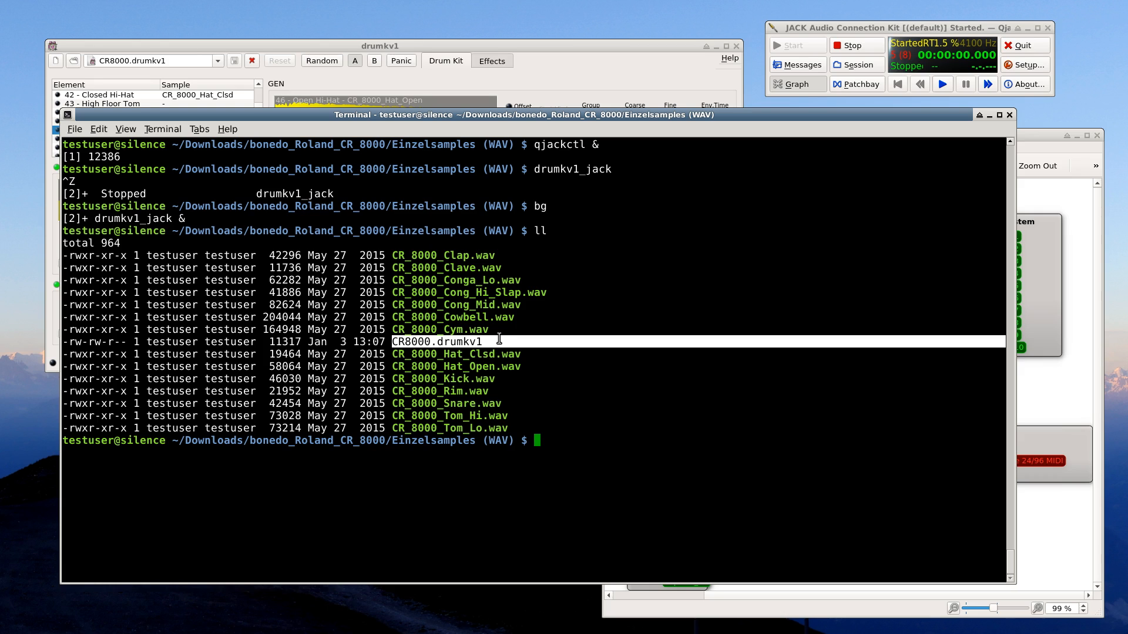
- Close drumkv1, clear the terminal and launch qtractor from it
click(283, 43)
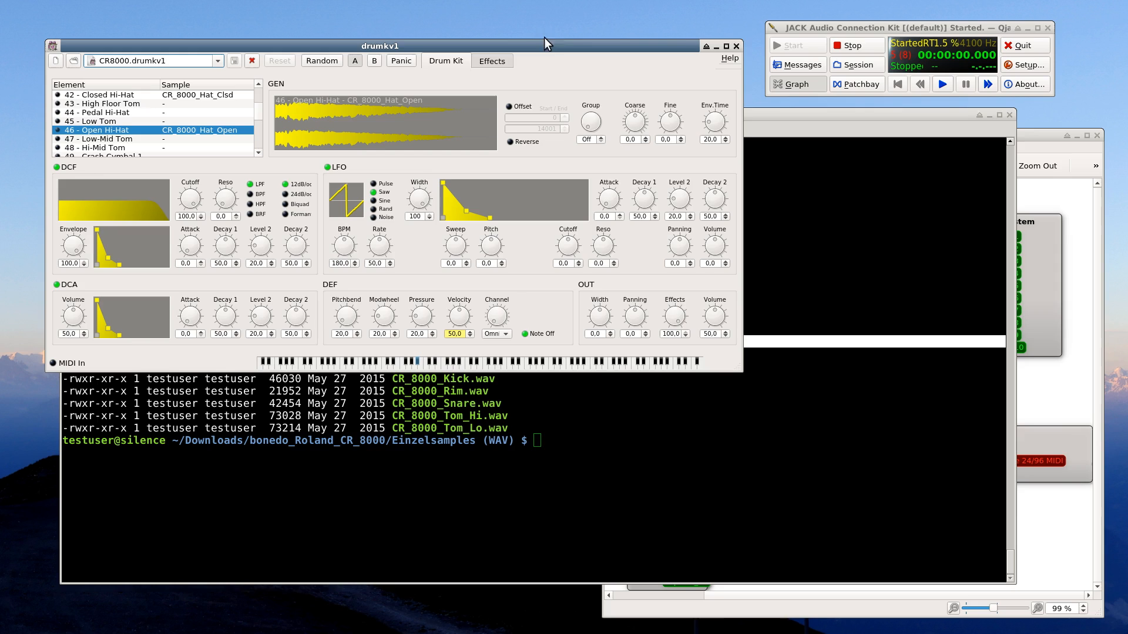
click(736, 46)
key(ctrl+l)
text(qtractor)
key(Return)
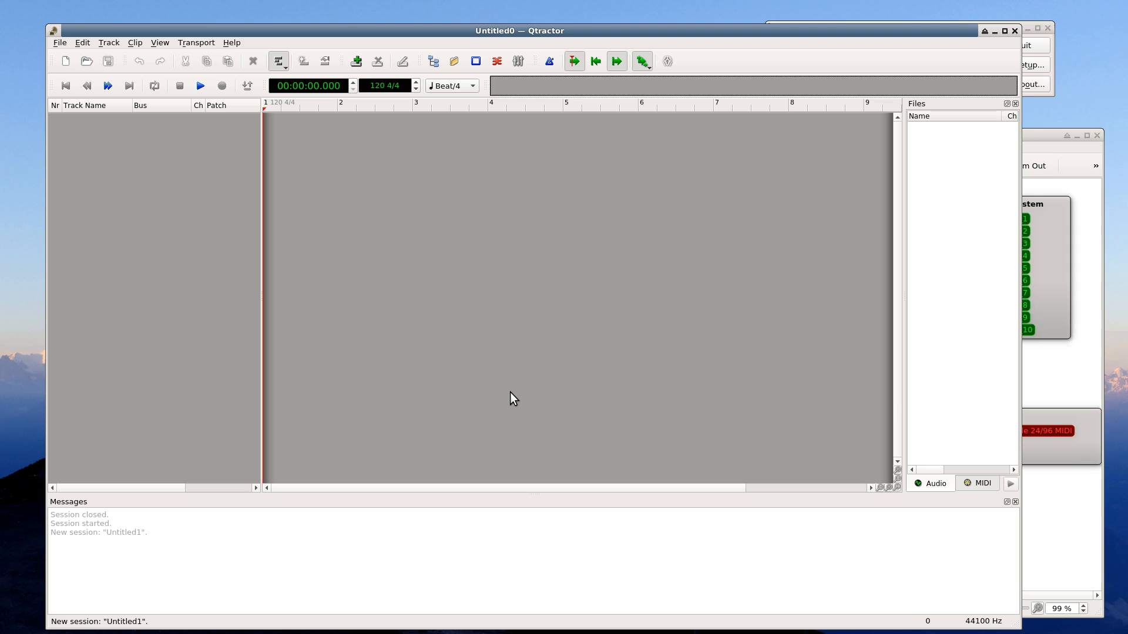
- Add a MIDI track named Track 1 with the drumkv1 LV2 plugin inserted
right_click(116, 169)
click(132, 175)
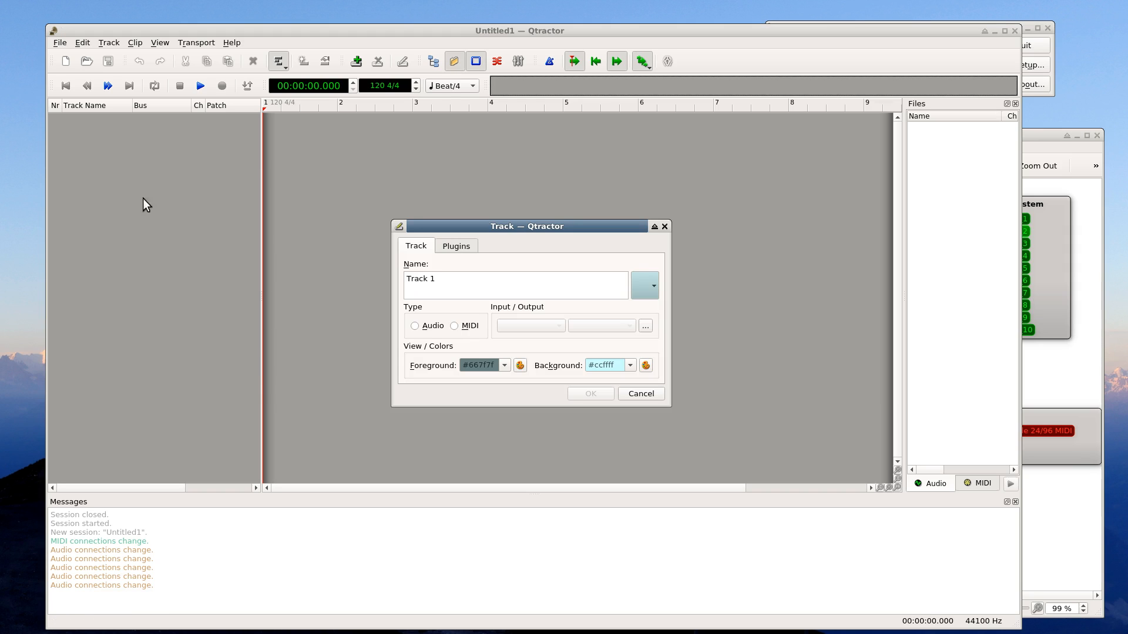
click(456, 326)
click(461, 245)
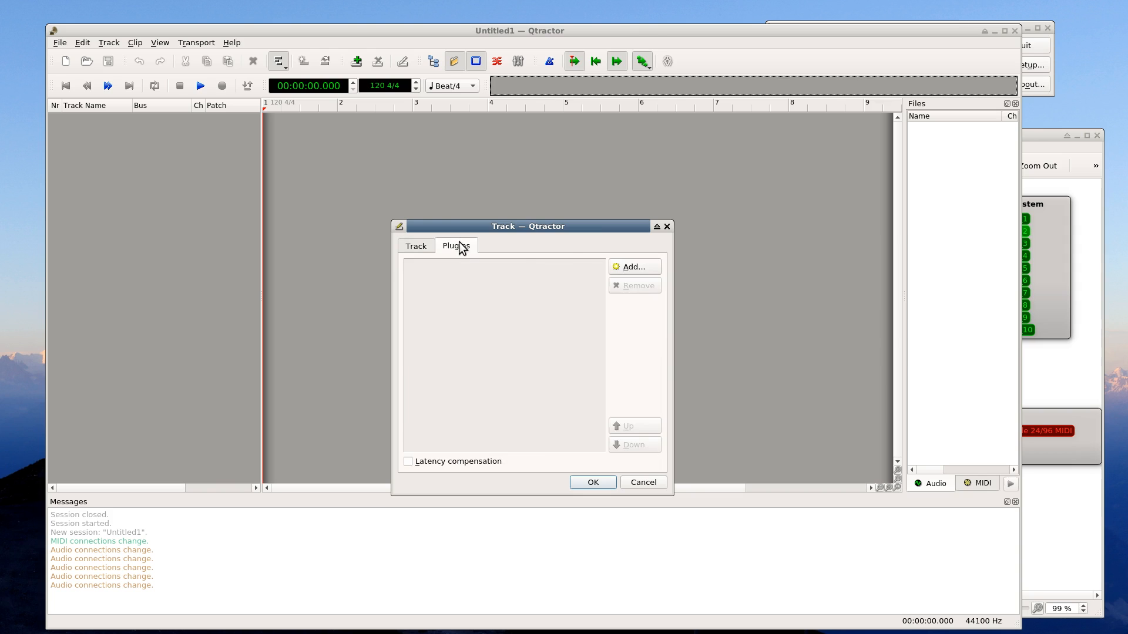
click(639, 269)
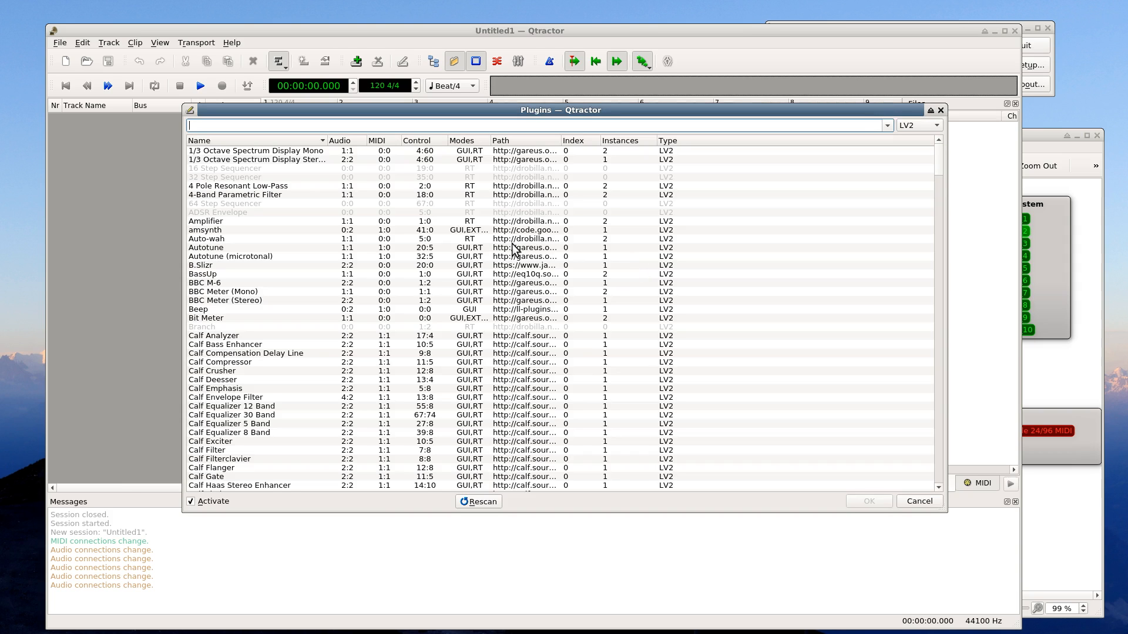
text(drumk)
double_click(223, 150)
drag(257, 163, 762, 300)
click(588, 478)
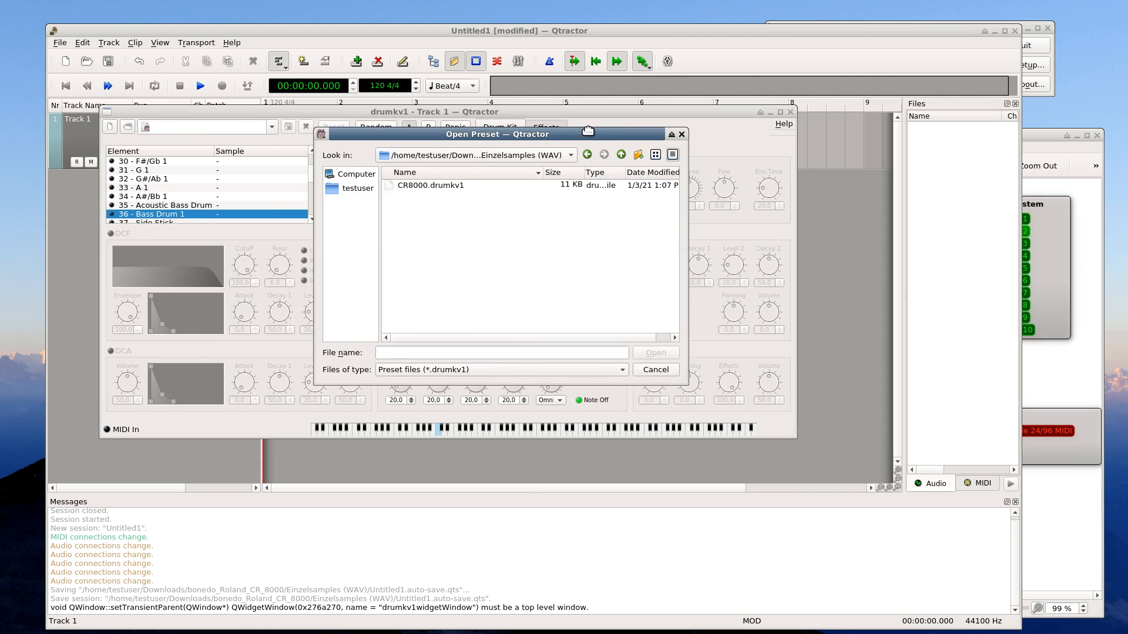
- Load the CR8000.drumkv1 preset into Track 1's drumkv1 plugin and move its window clear of the track
click(445, 186)
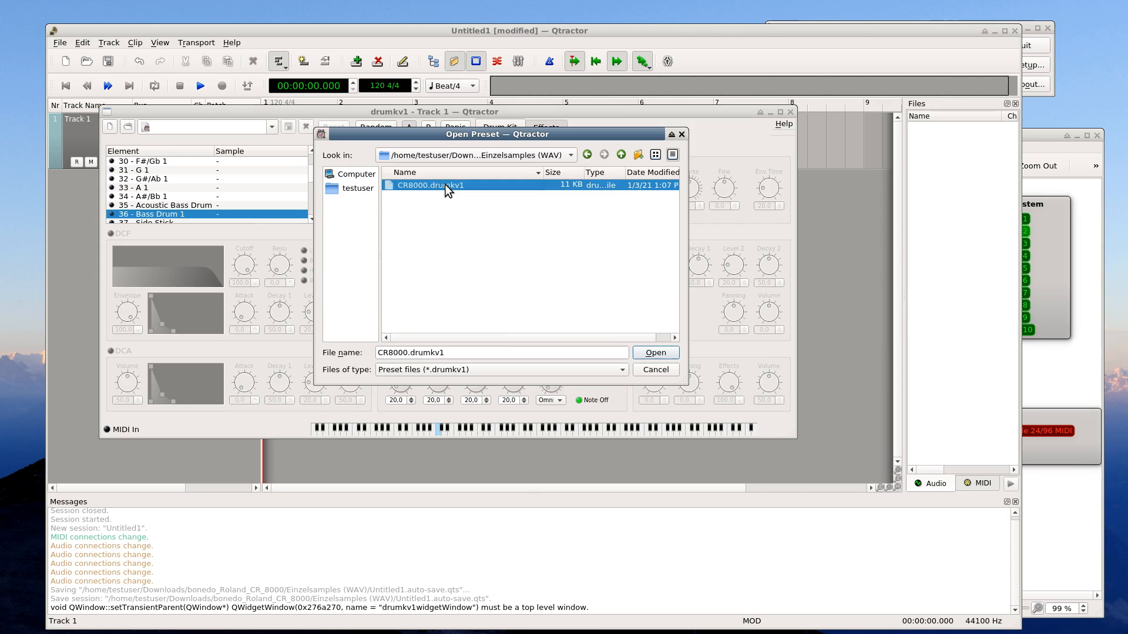
double_click(445, 185)
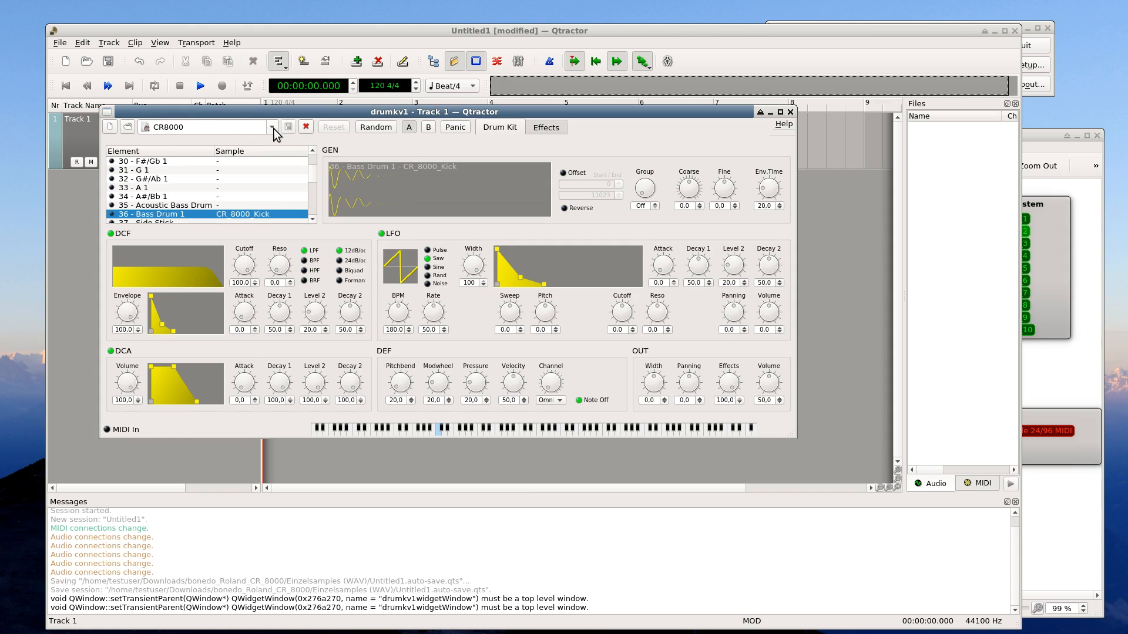
scroll(244, 173, down, 1)
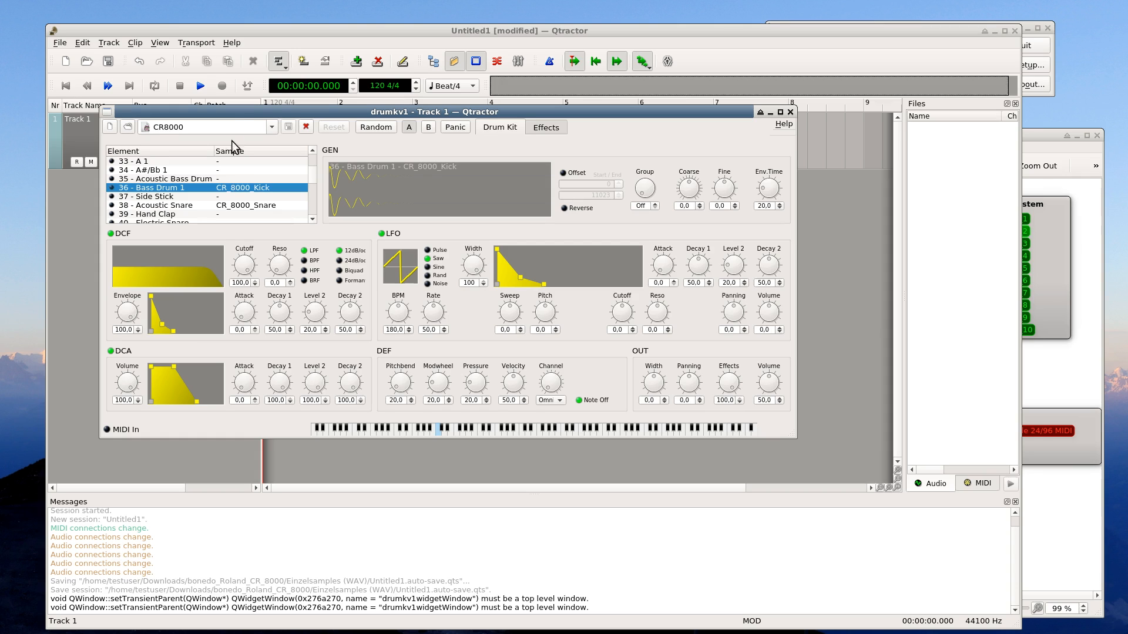
drag(227, 111, 262, 245)
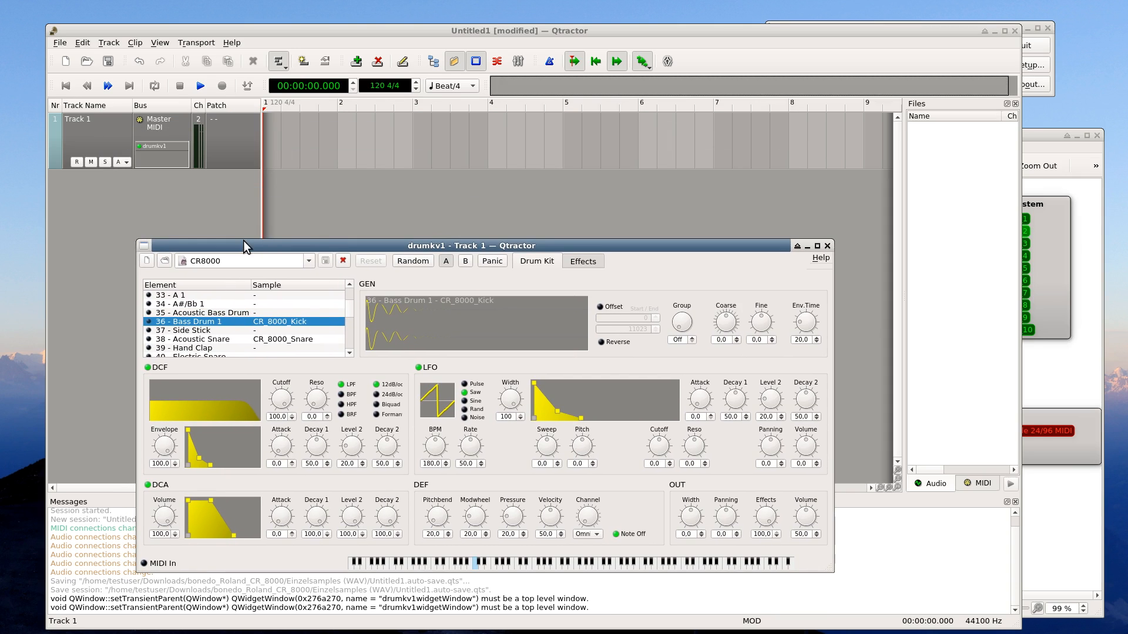
- Start a new clip near the beginning of Track 1
click(335, 179)
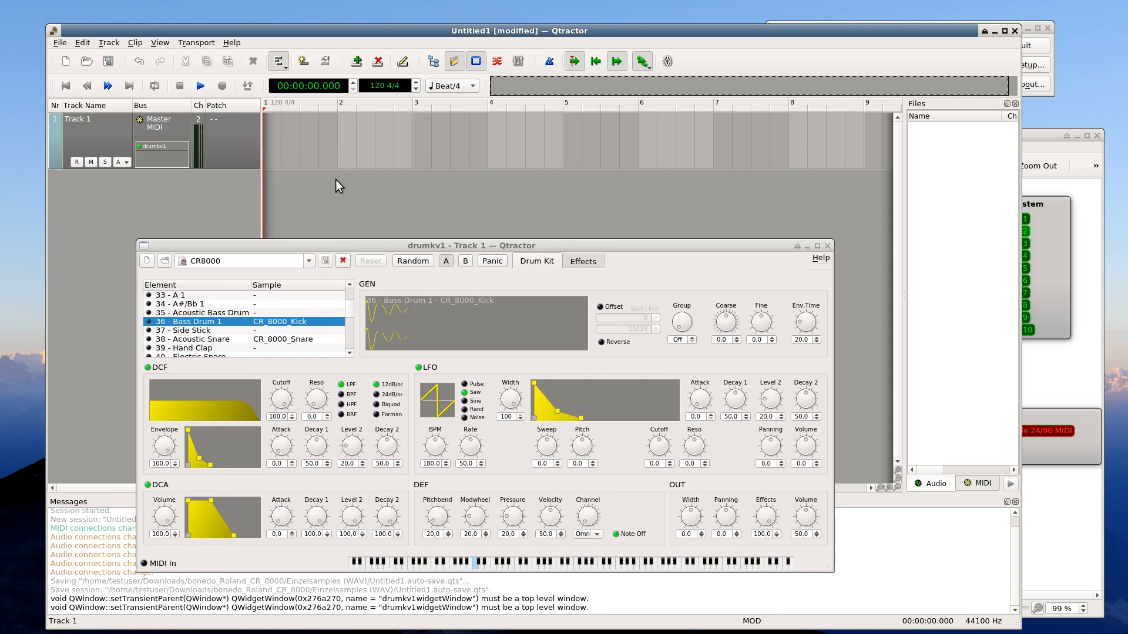
right_click(288, 130)
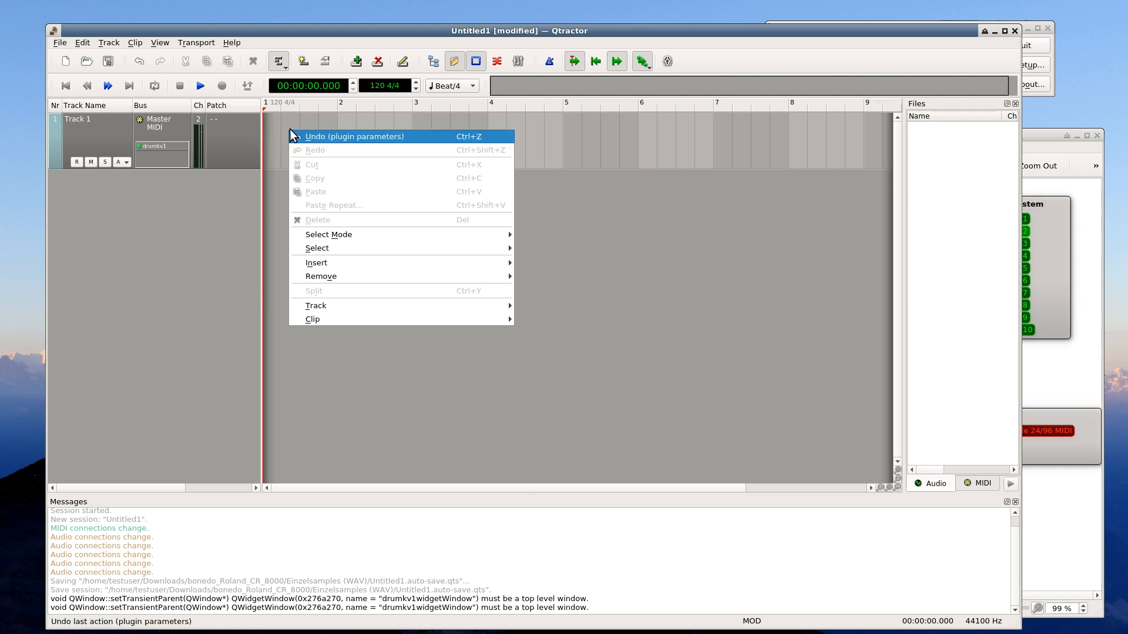
mouse_move(382, 319)
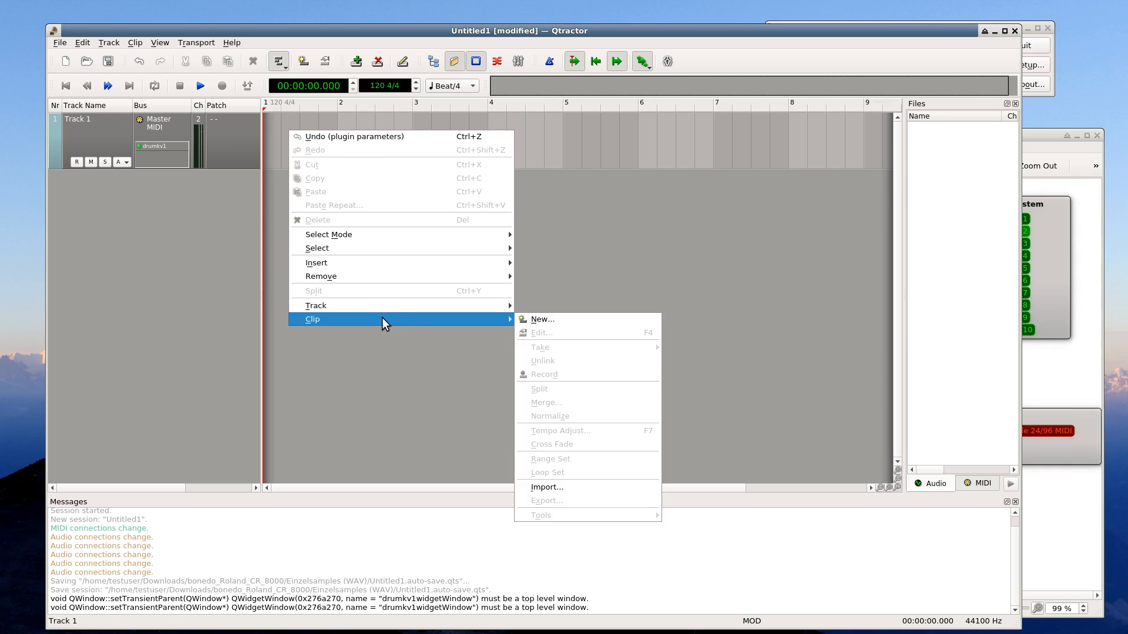
click(559, 318)
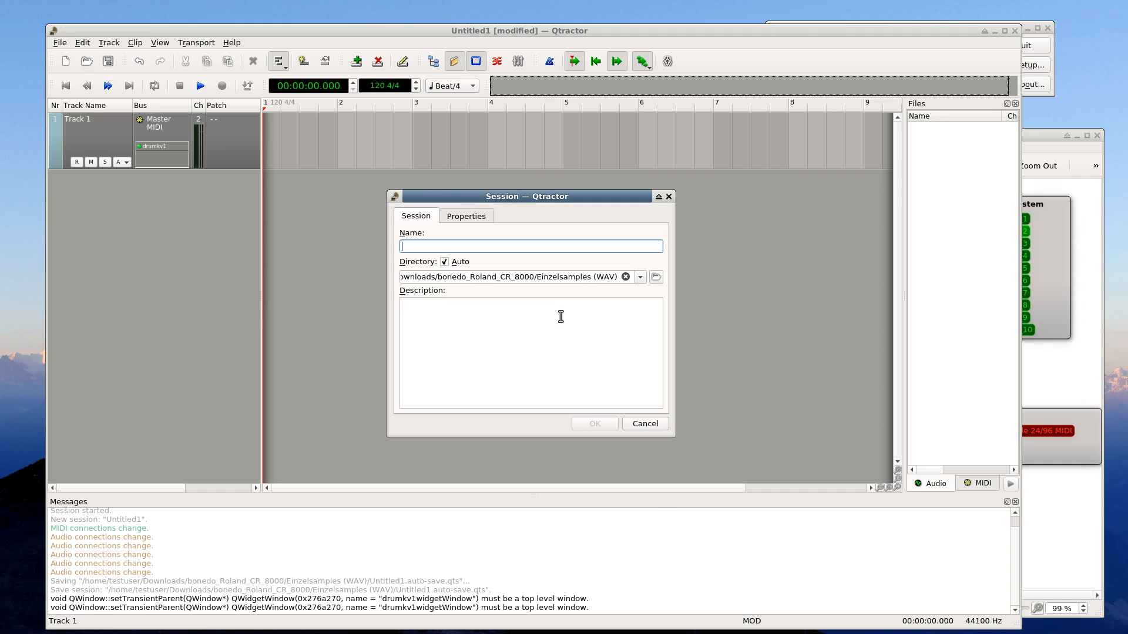
- Set the session directory to /home/testuser/test1, name the session test1 and accept the session settings
click(655, 278)
click(504, 202)
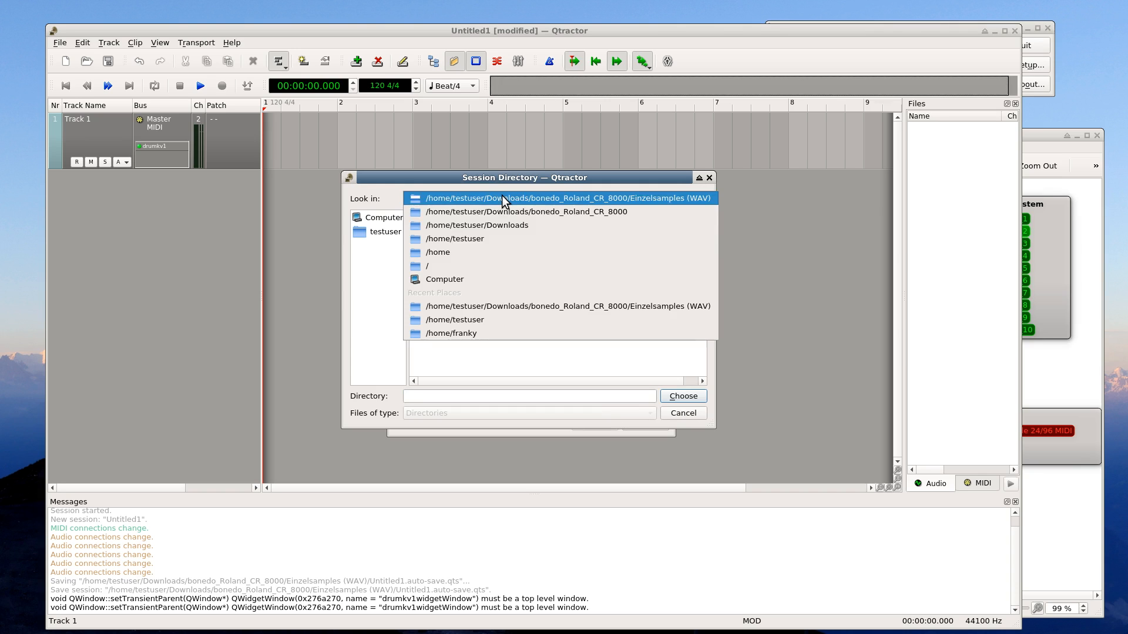
click(497, 238)
click(676, 397)
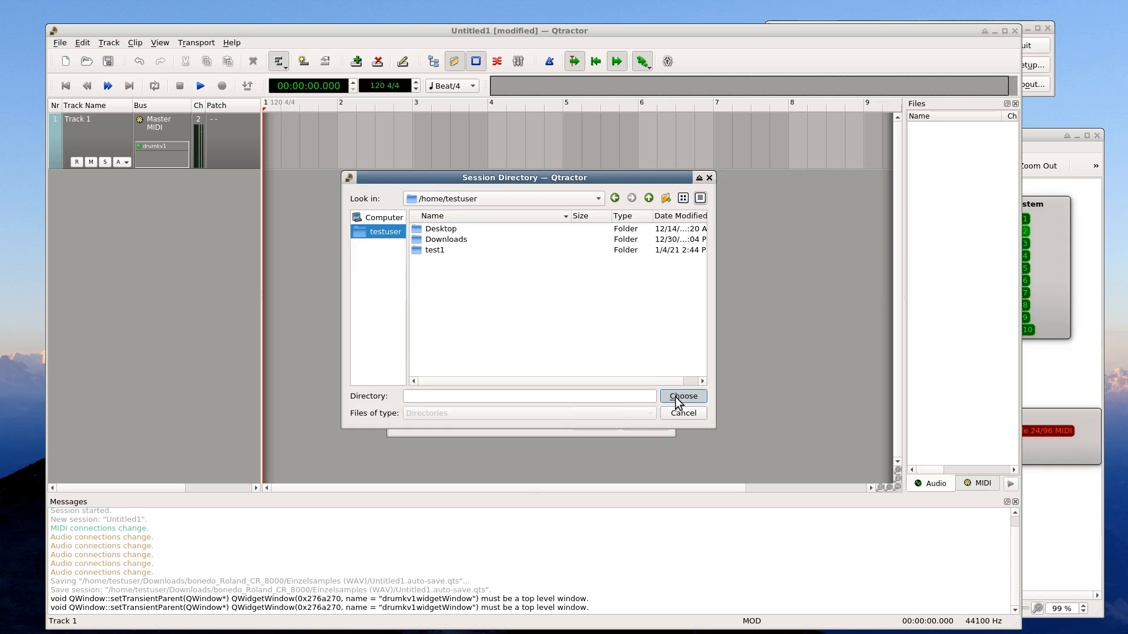
click(455, 251)
text(test1)
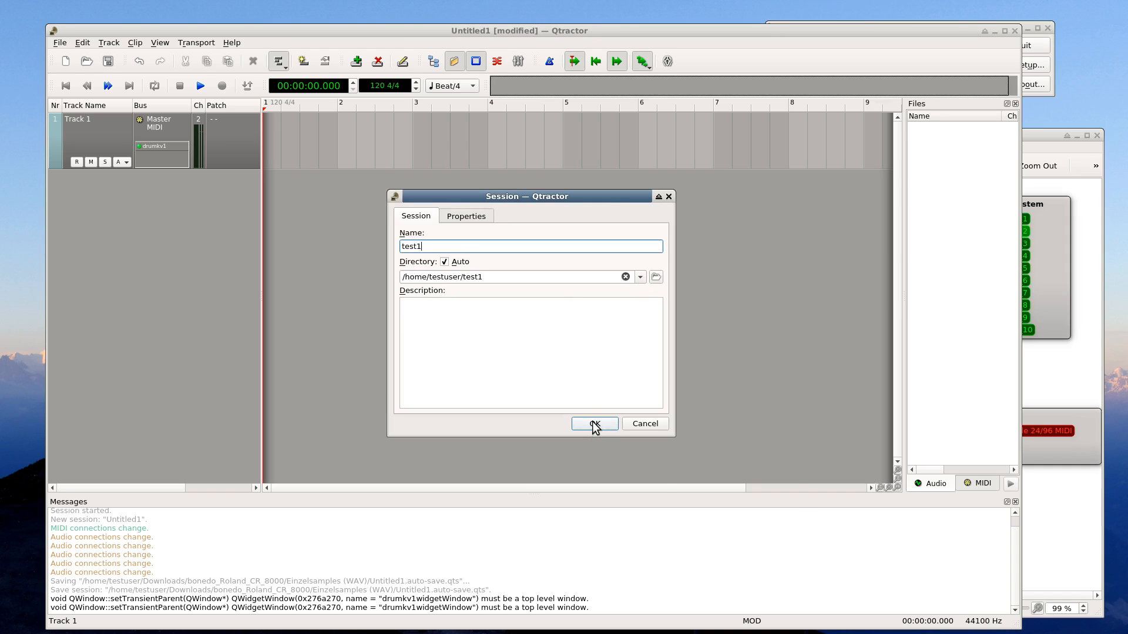
click(593, 423)
- Enlarge the MIDI clip editor and zoom the piano roll to the C2 to C3 range, starting at bar 1
drag(381, 146, 233, 78)
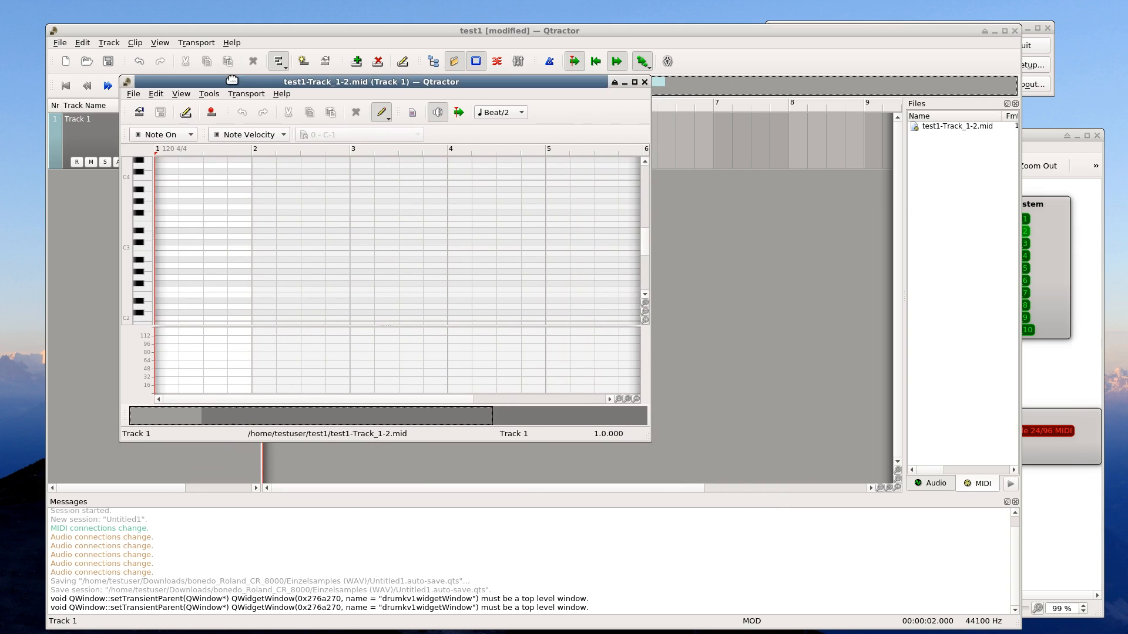
drag(649, 440, 948, 538)
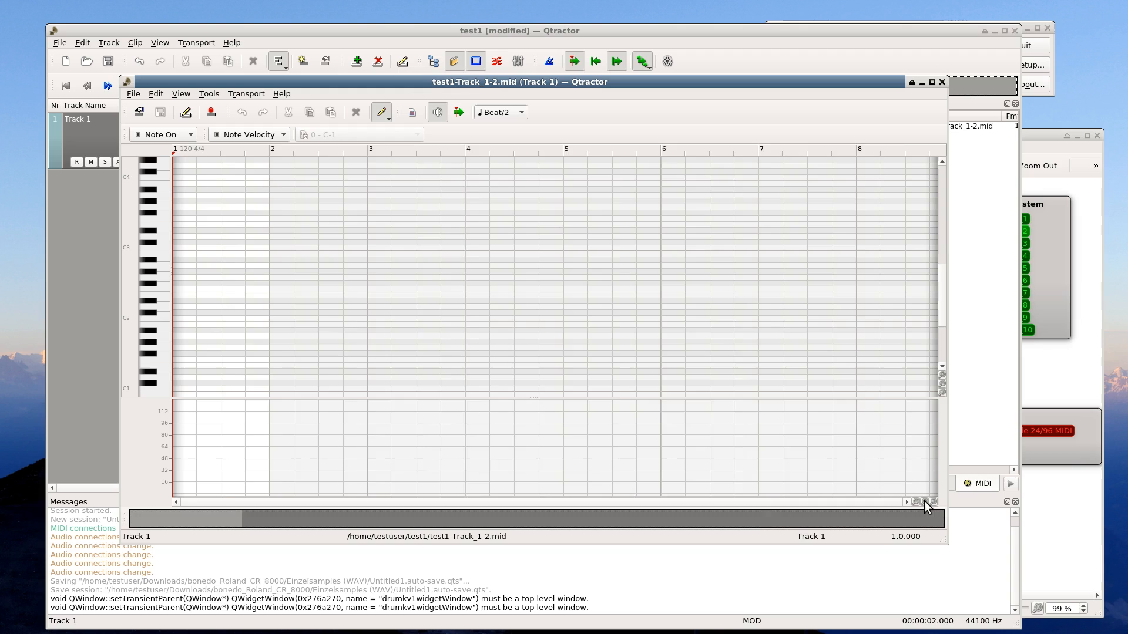
click(924, 502)
click(925, 500)
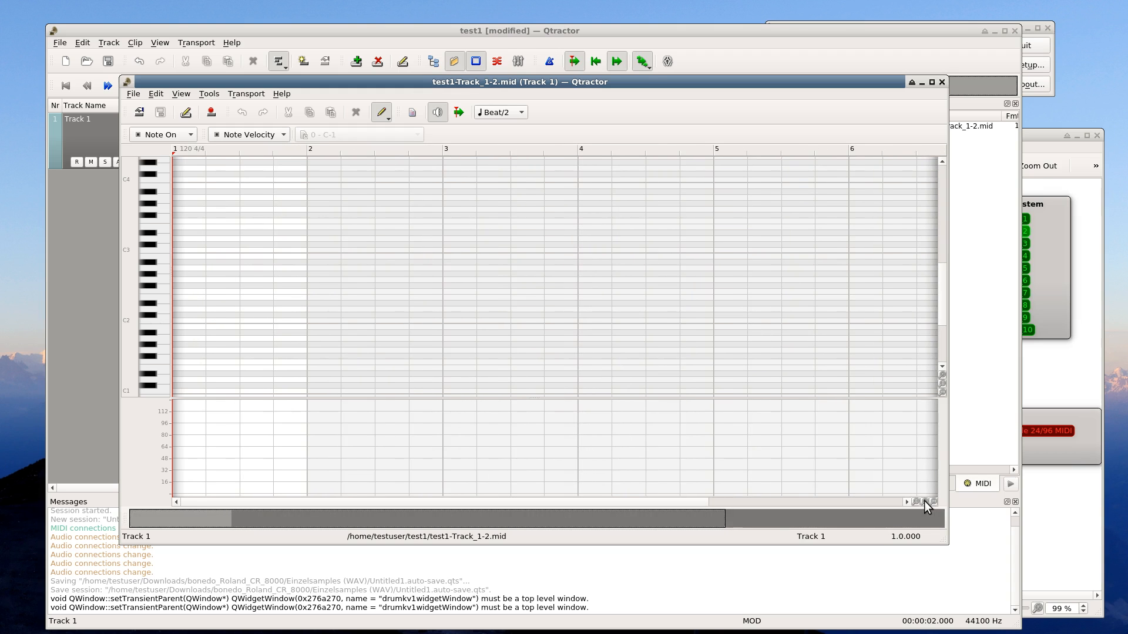
click(943, 375)
click(942, 374)
click(942, 375)
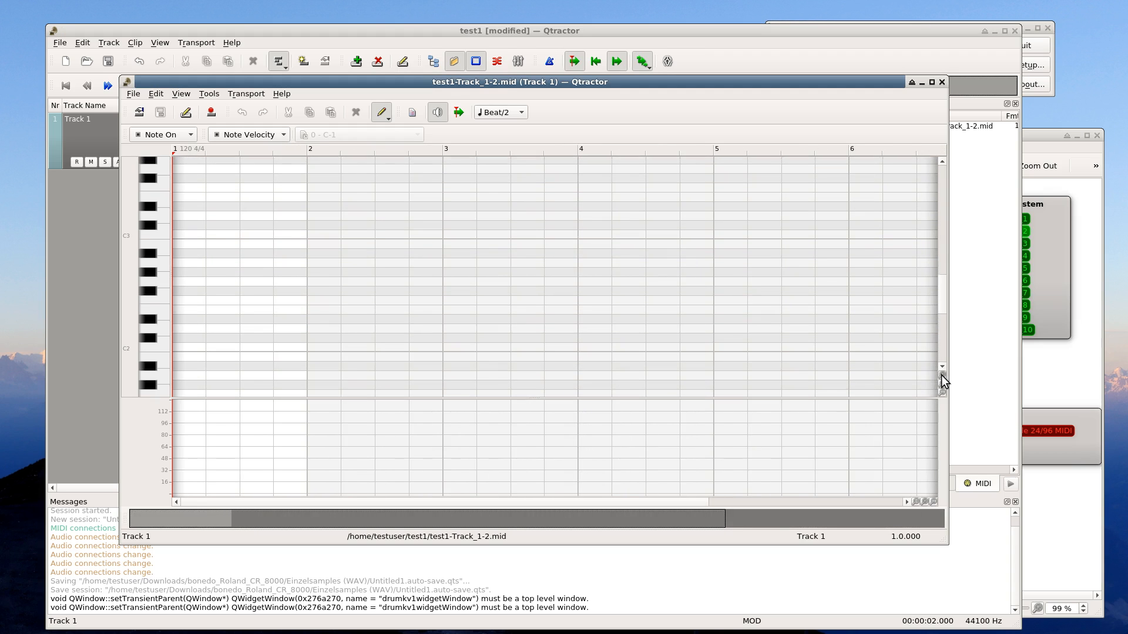
click(942, 374)
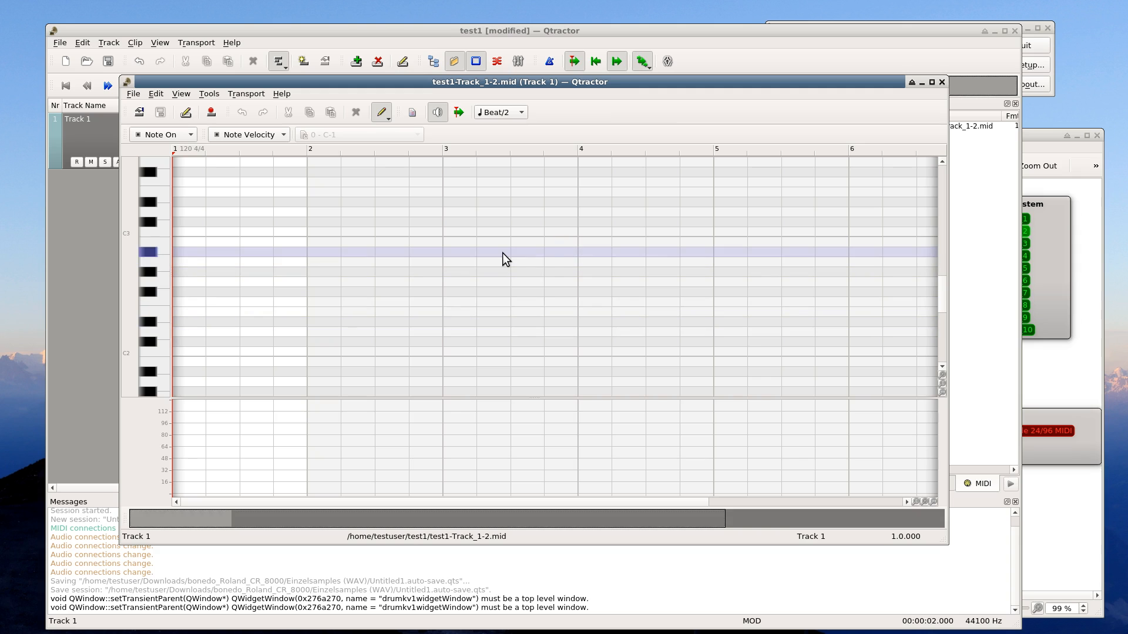
scroll(404, 272, up, 5)
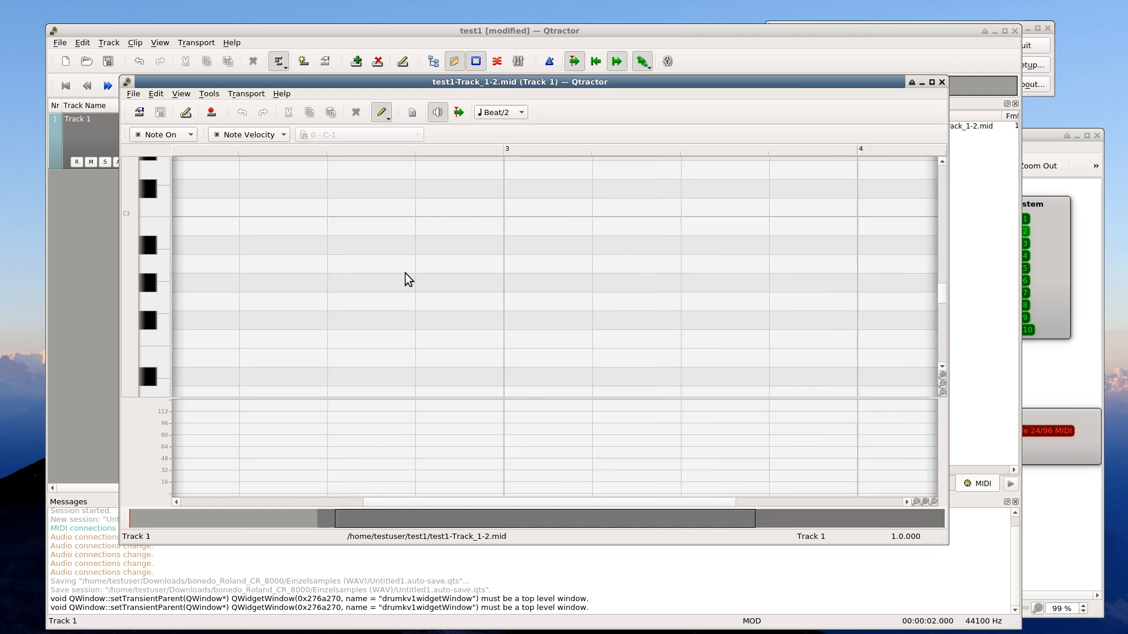
scroll(405, 274, down, 5)
scroll(404, 273, up, 2)
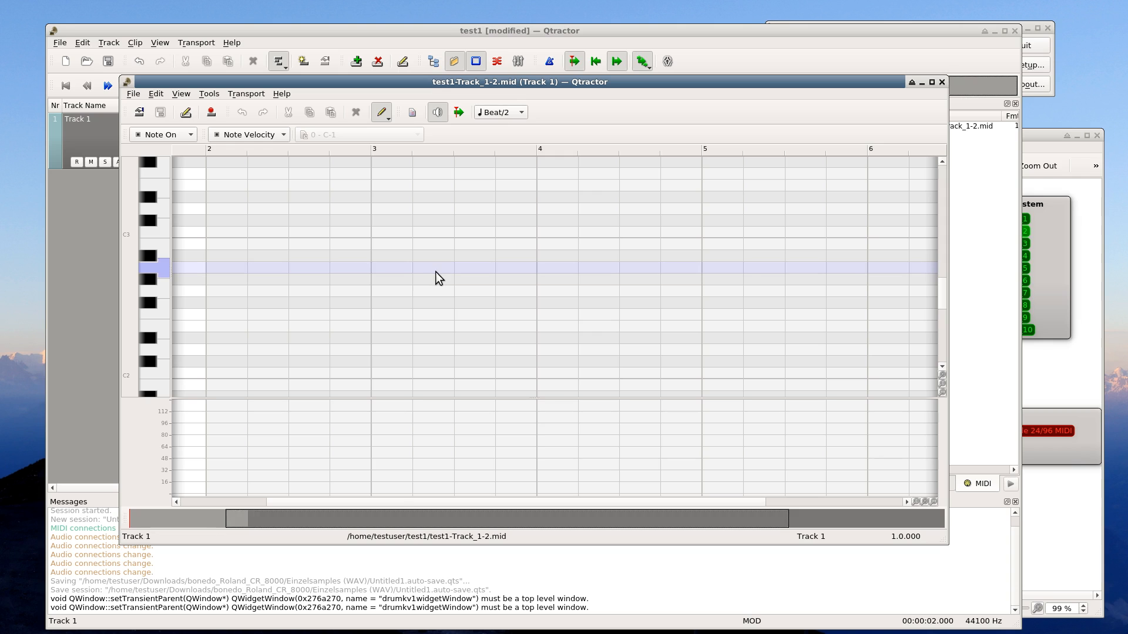
scroll(435, 271, left, 4)
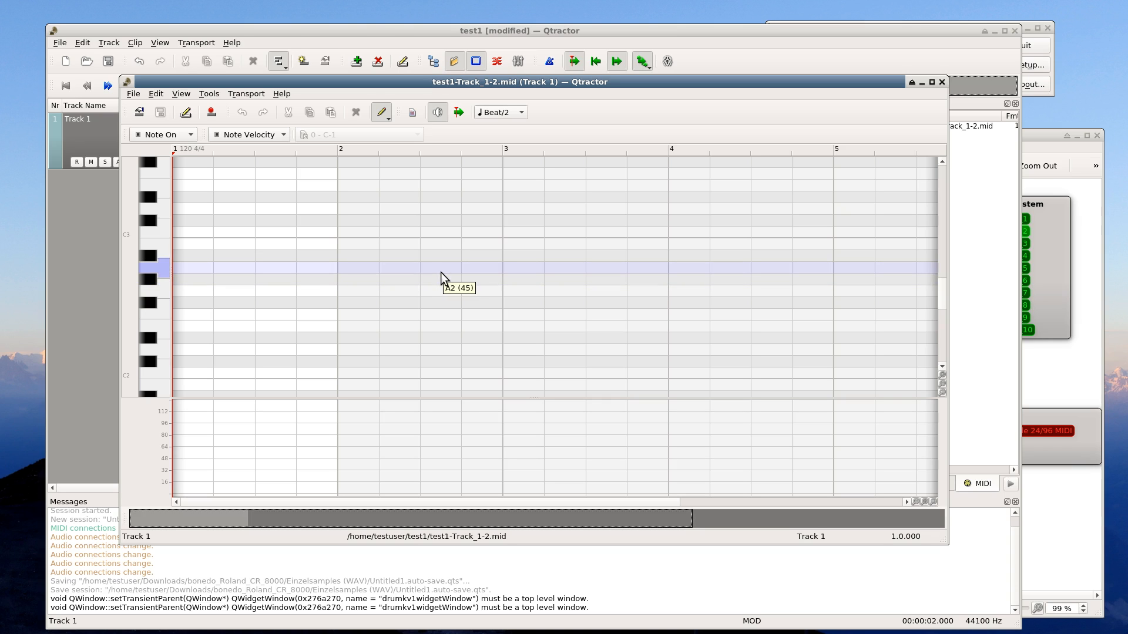
- With a Beat/2 snap, place C2 kick notes on all four beats of bar 1 and D2 snare notes on beats 2 and 4
scroll(386, 273, down, 3)
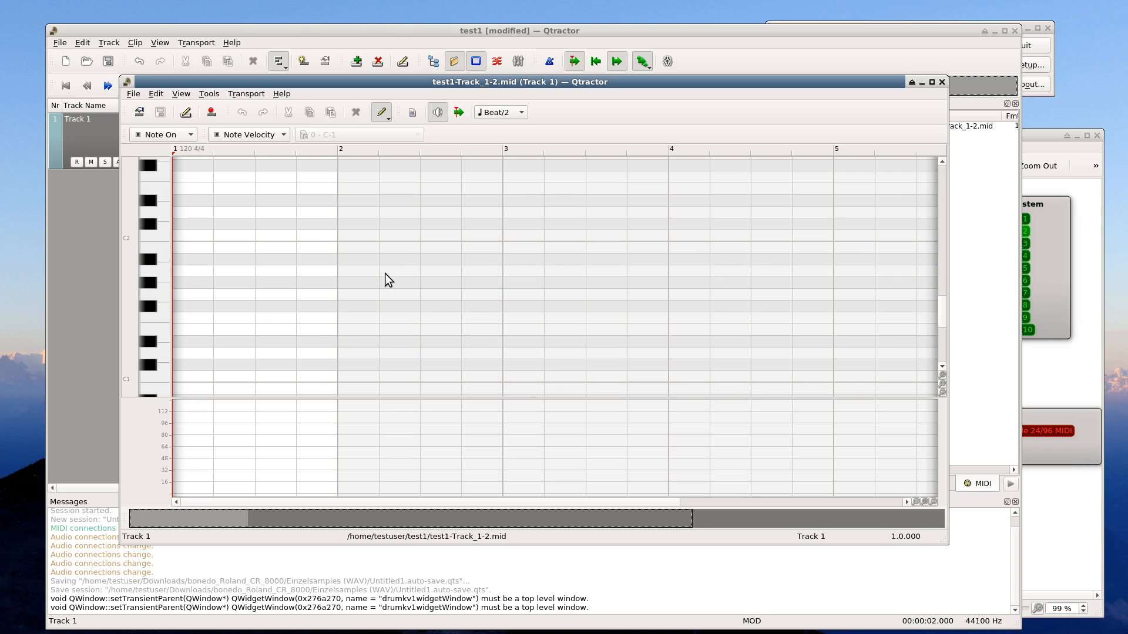
click(381, 119)
click(387, 143)
click(507, 112)
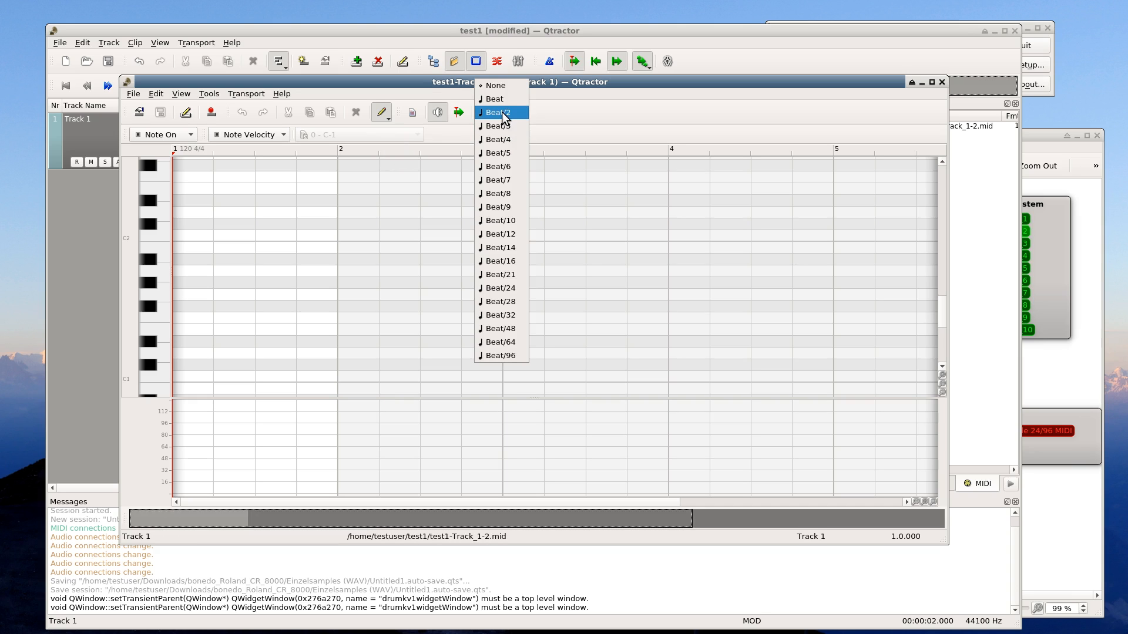
click(504, 112)
scroll(343, 275, down, 1)
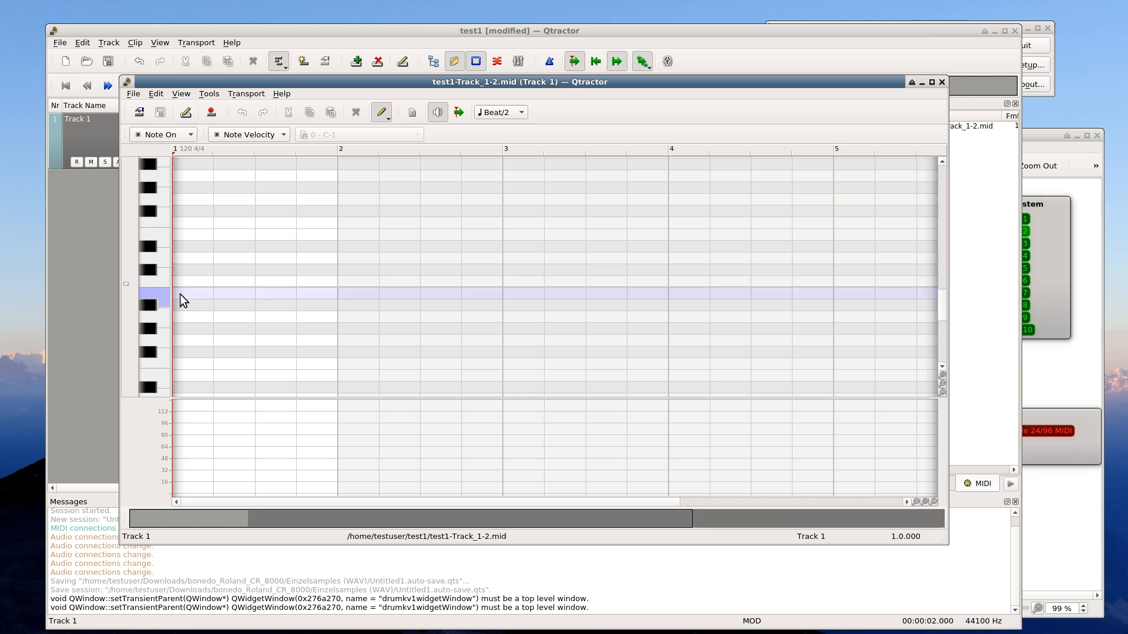
click(178, 281)
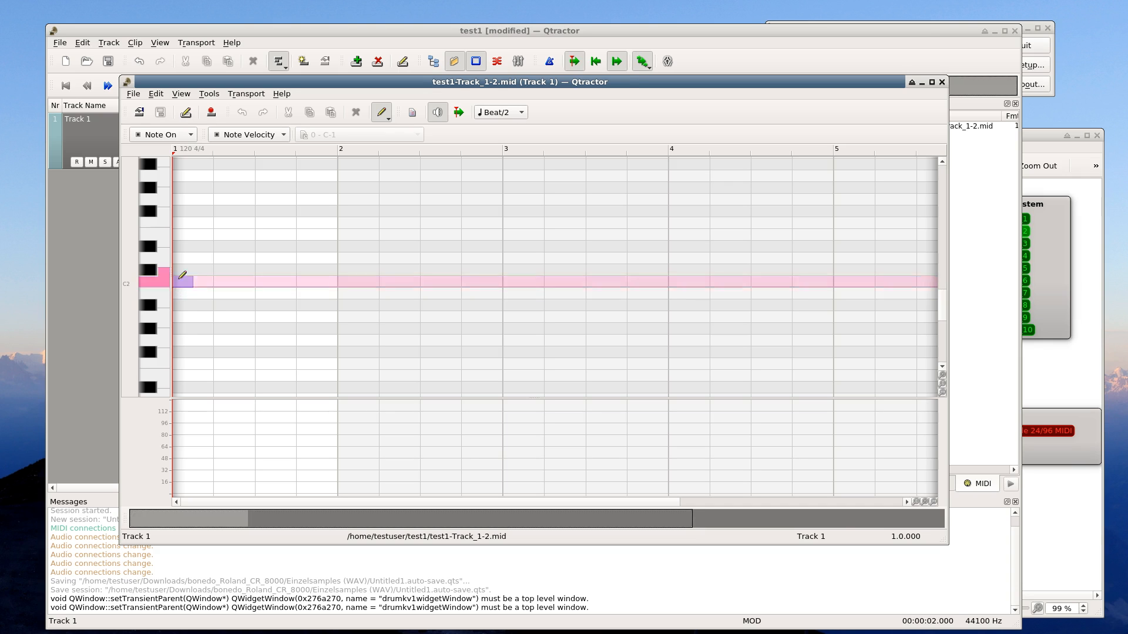
click(222, 281)
click(262, 281)
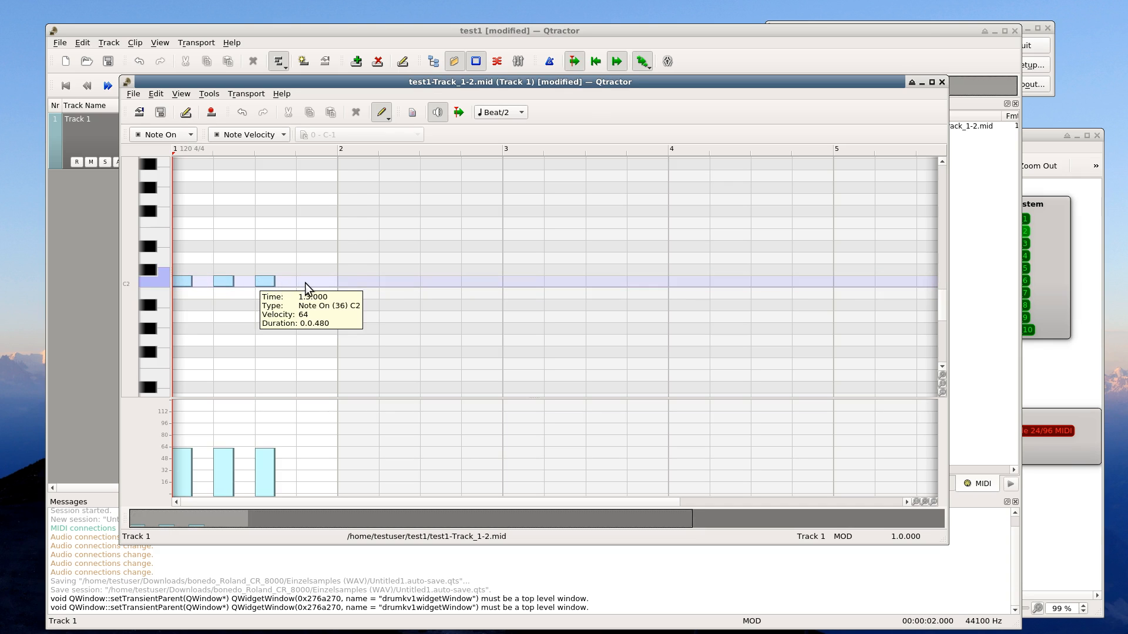
click(305, 282)
click(215, 257)
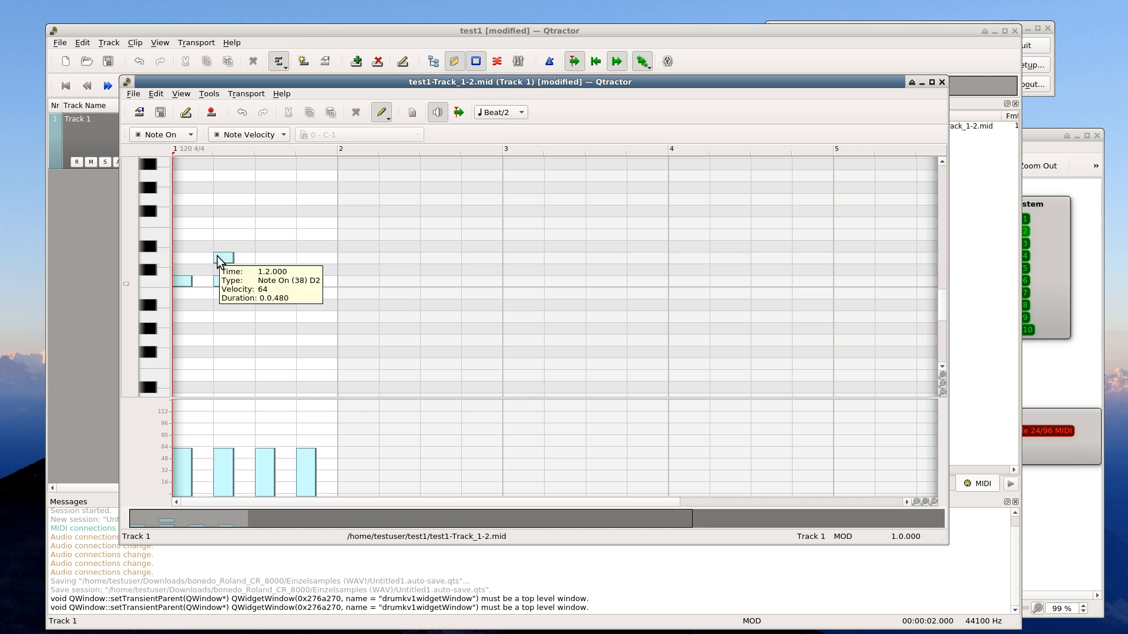
click(301, 257)
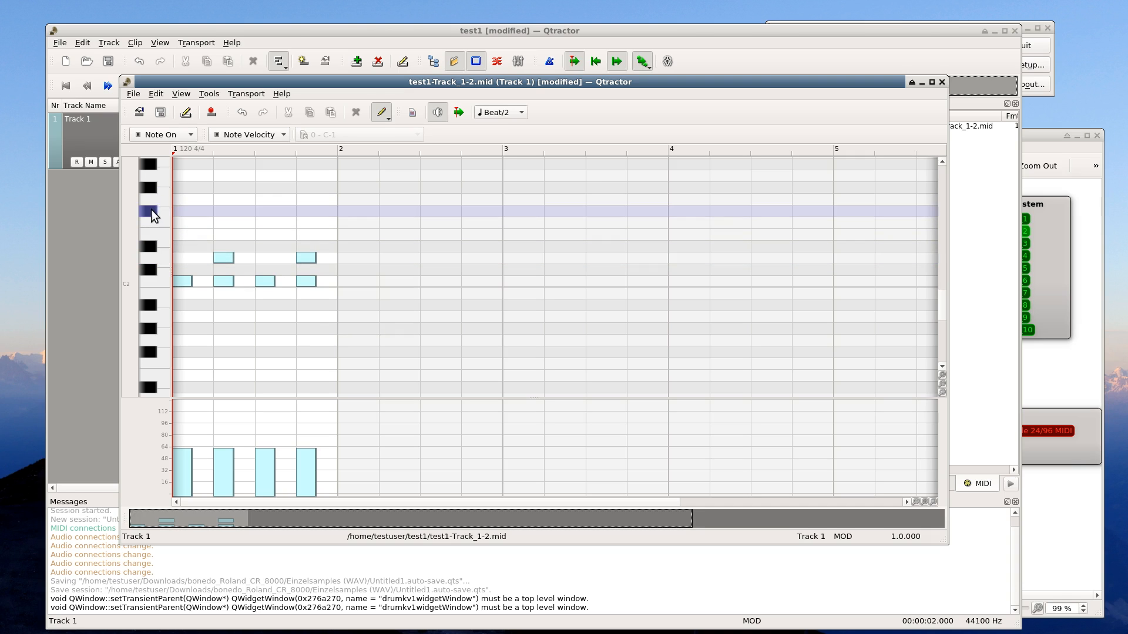
- Add F#2 closed hi-hats on the first seven eighth notes of bar 1 and an A#2 open hi-hat on the last eighth
click(182, 210)
click(202, 210)
click(225, 210)
click(245, 210)
click(264, 210)
click(288, 210)
click(304, 210)
click(315, 165)
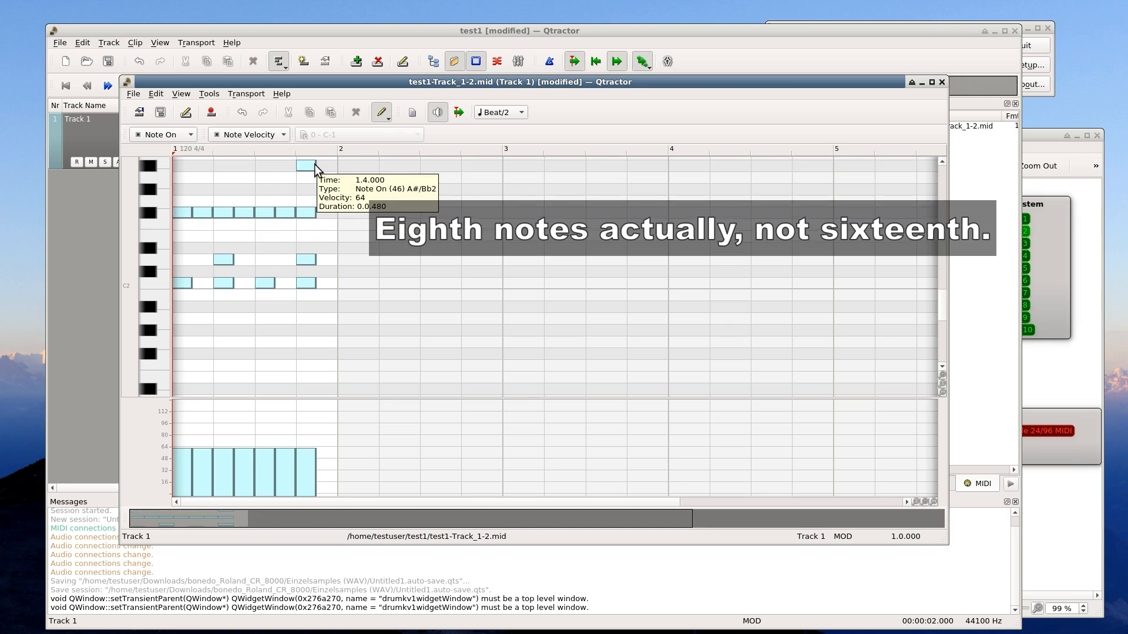
drag(315, 167, 336, 183)
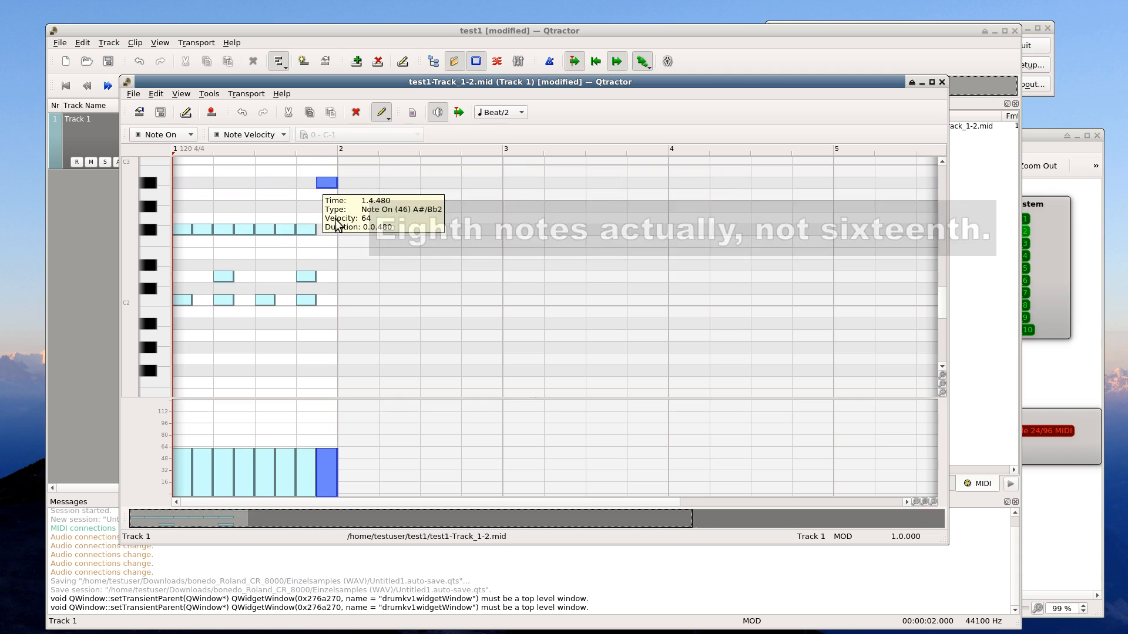
- Save and close the drum clip, and play bar 1 of the session in a loop
click(161, 112)
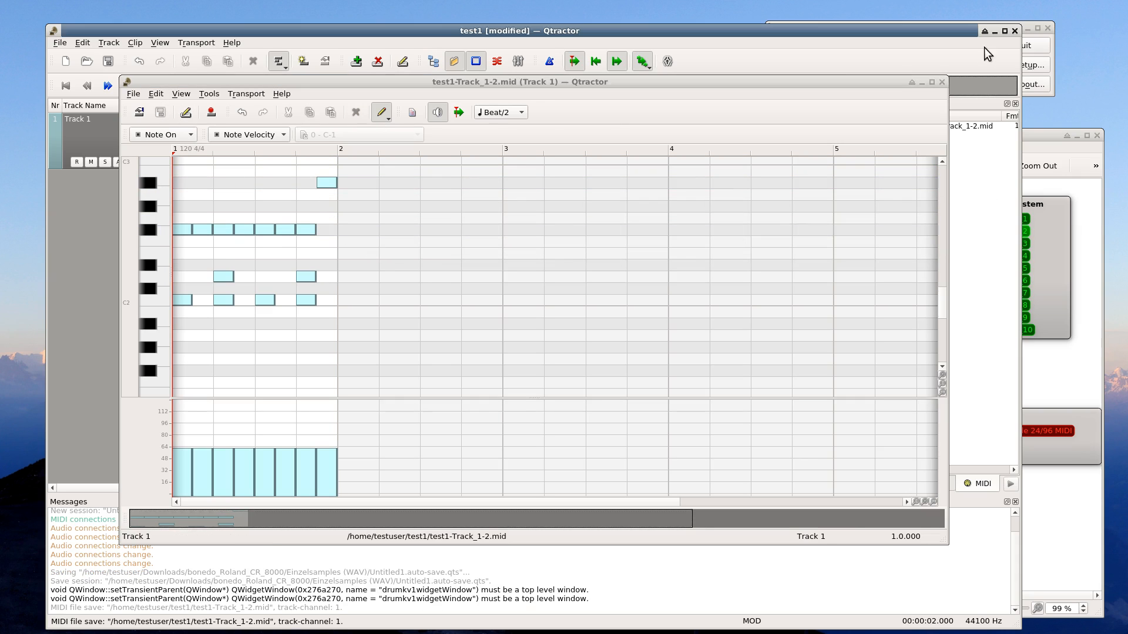
click(942, 82)
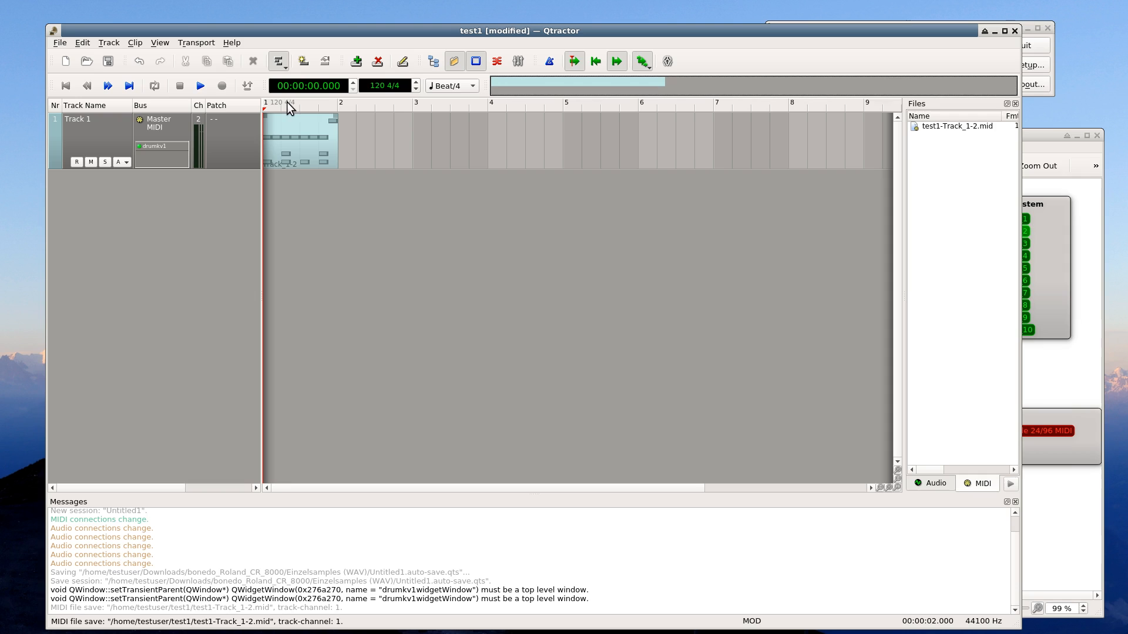
mouse_move(290, 103)
mouse_down()
mouse_move(254, 104)
mouse_move(337, 109)
mouse_up()
click(154, 85)
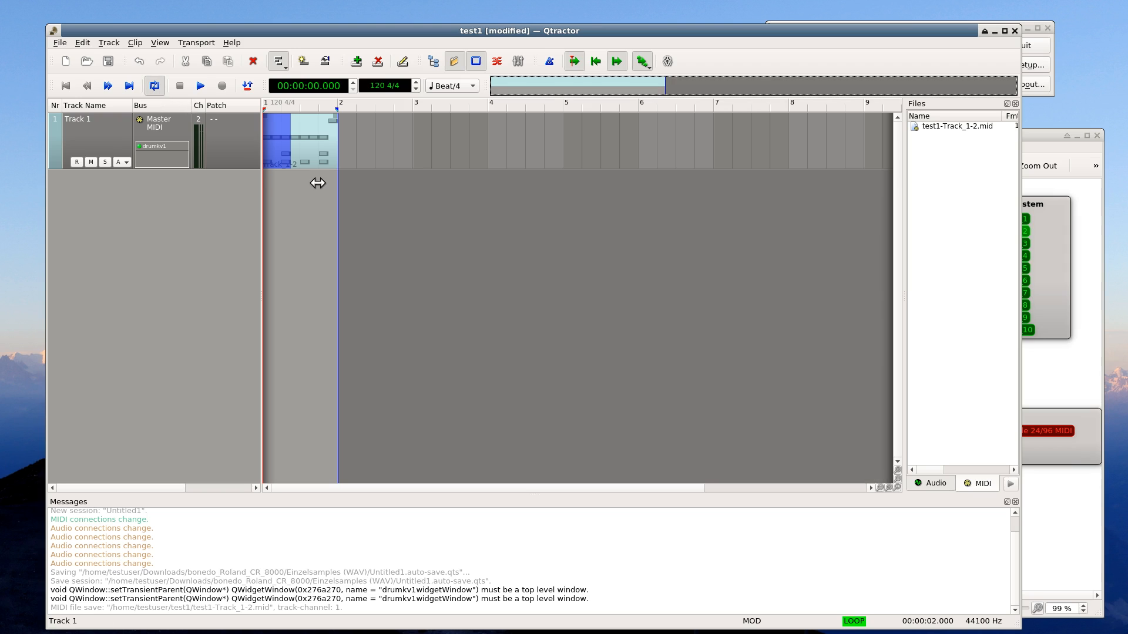
key(space)
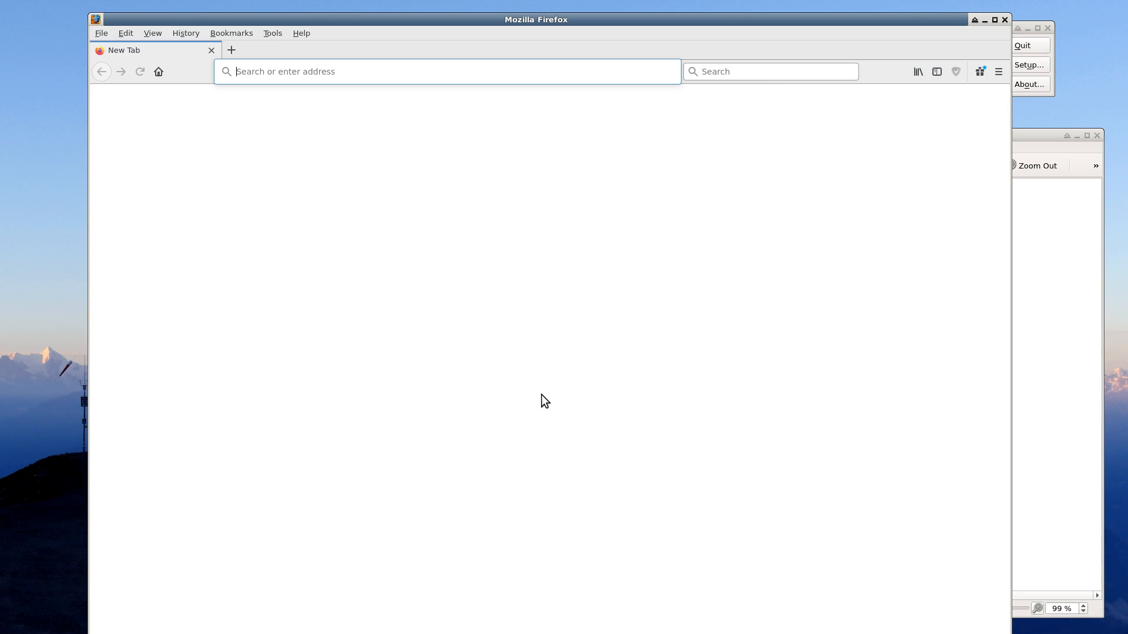
- Switch to Firefox, search the web for "roland cr8000 manual pdf" and open Roland's CR-8000 Owner's Manual
key(Tab)
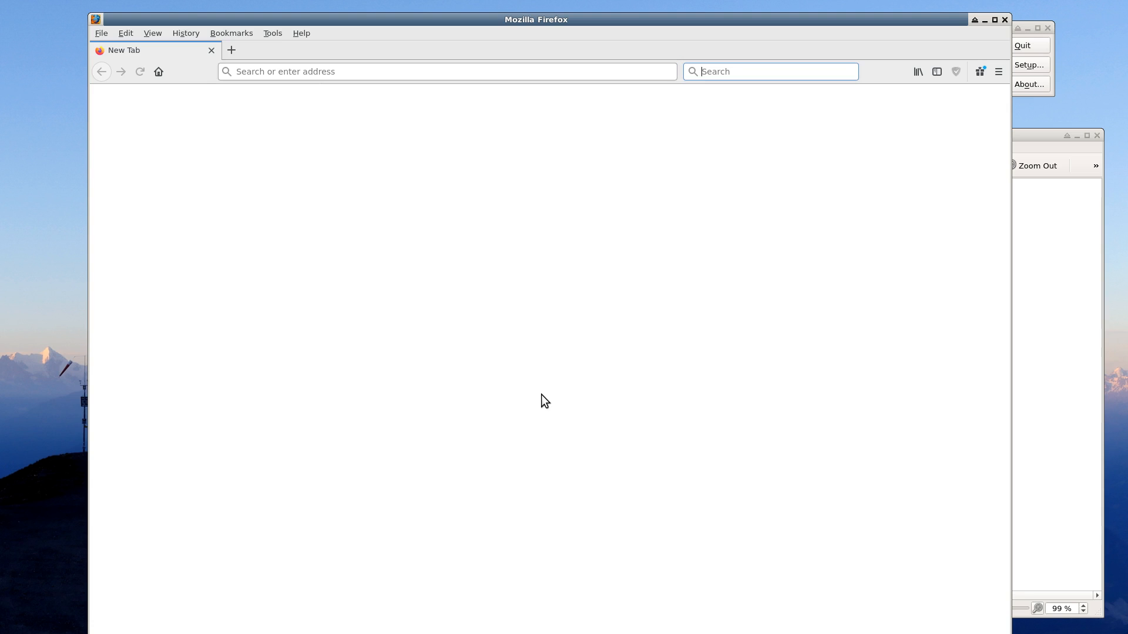
text(roland cr8)
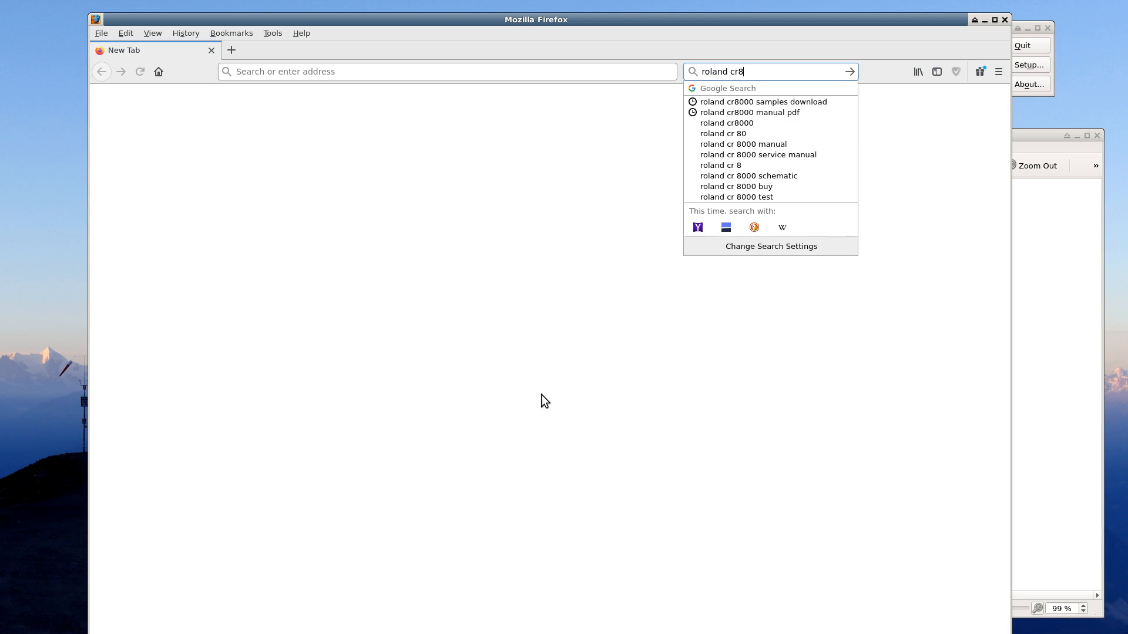
text(000 manual pdf)
key(Return)
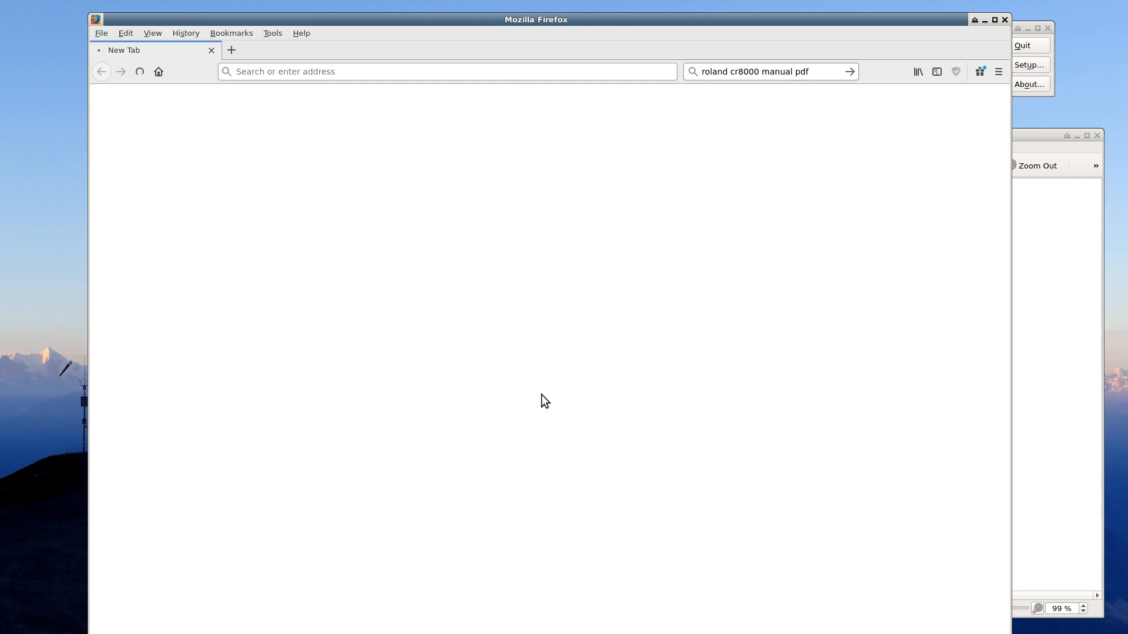
click(270, 210)
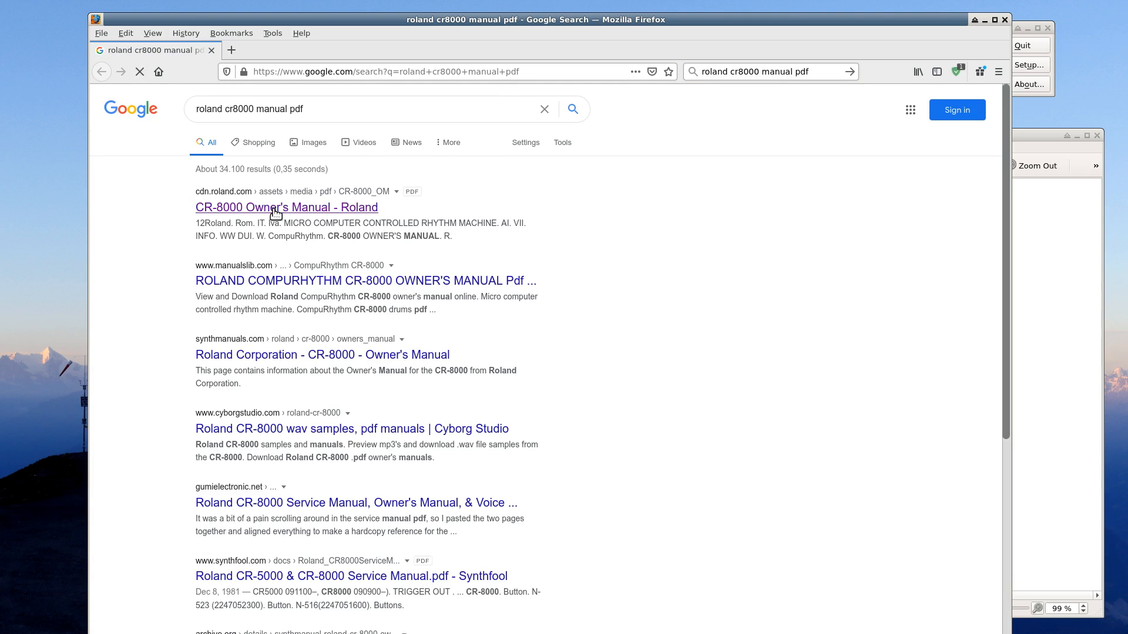
- Browse the manual's pre-set rhythm pattern charts from page 14 onward
scroll(625, 352, down, 10)
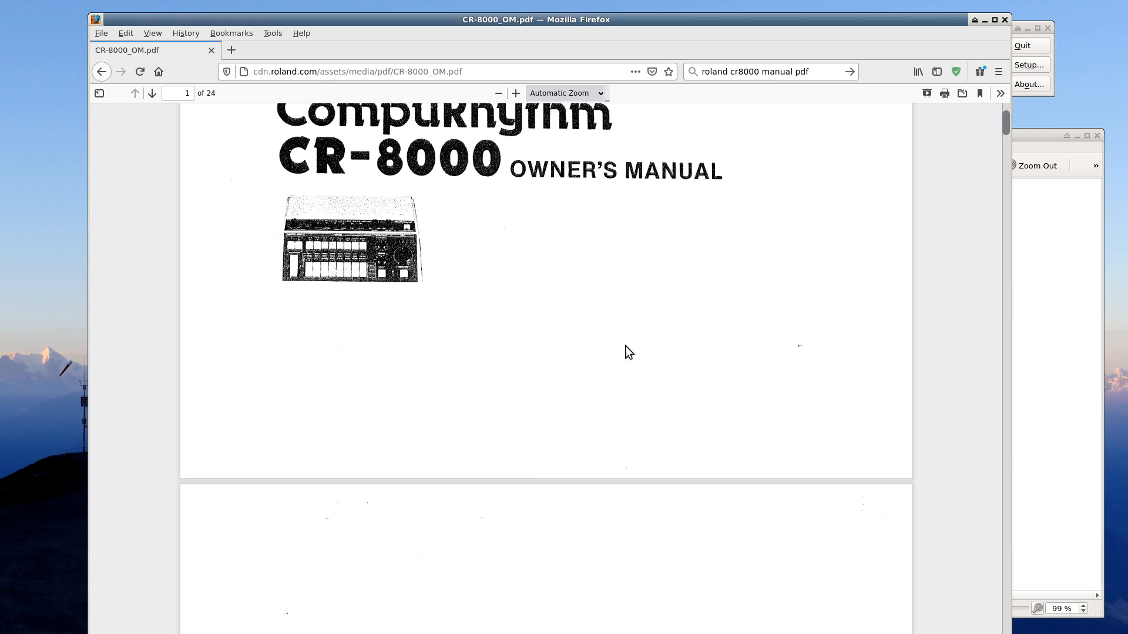
drag(1005, 146, 999, 415)
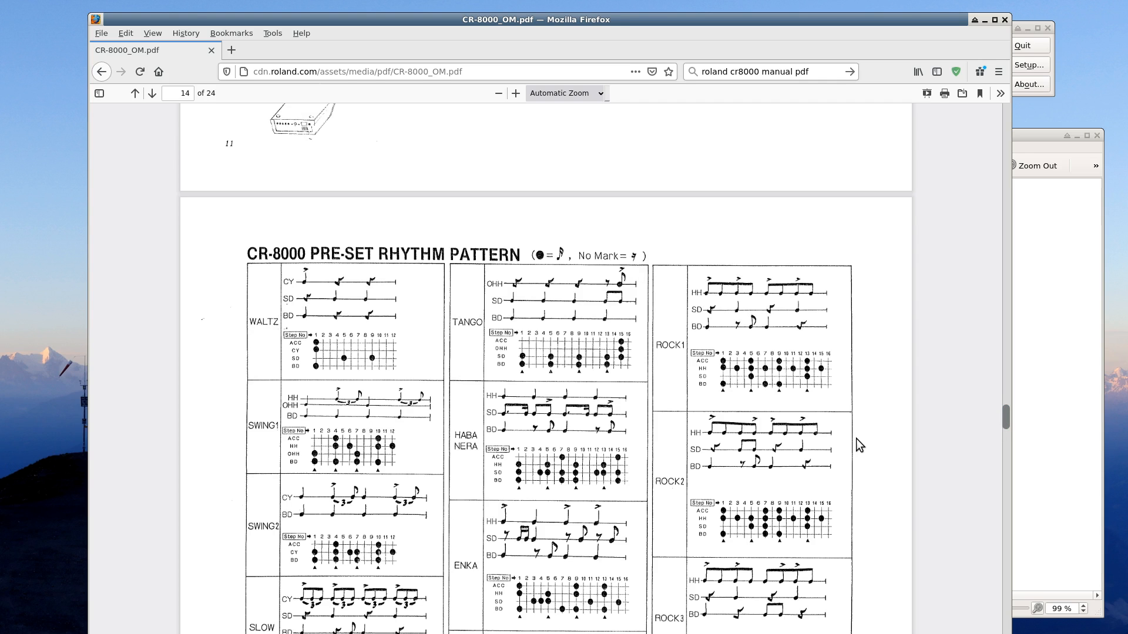
scroll(855, 439, down, 5)
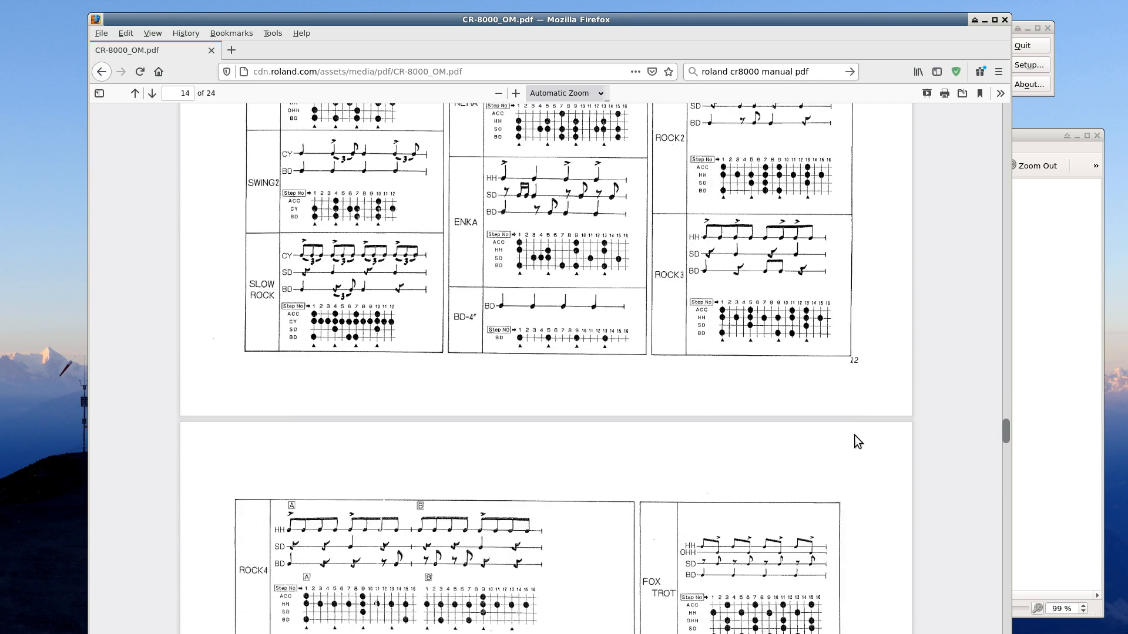
scroll(855, 440, down, 15)
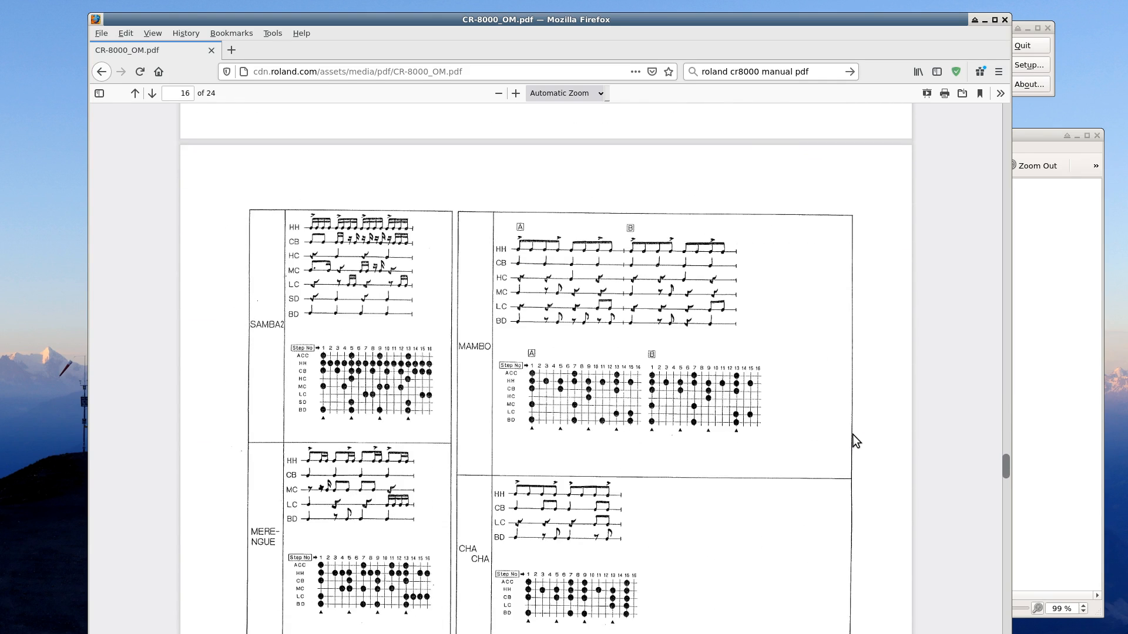
scroll(853, 435, down, 2)
scroll(851, 435, down, 7)
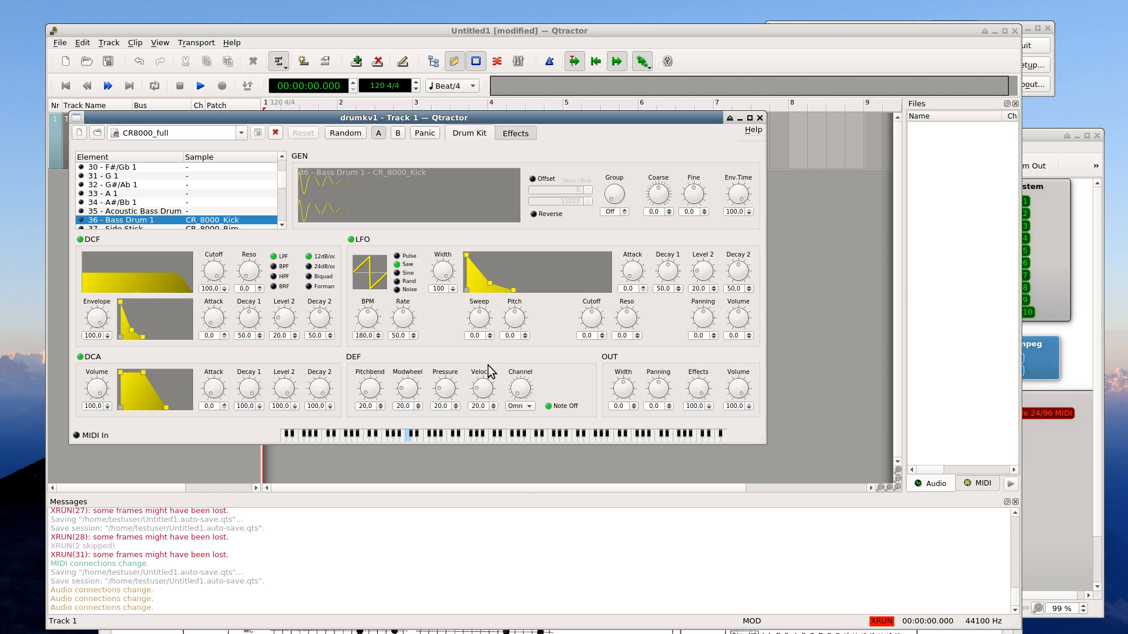
scroll(153, 203, down, 1)
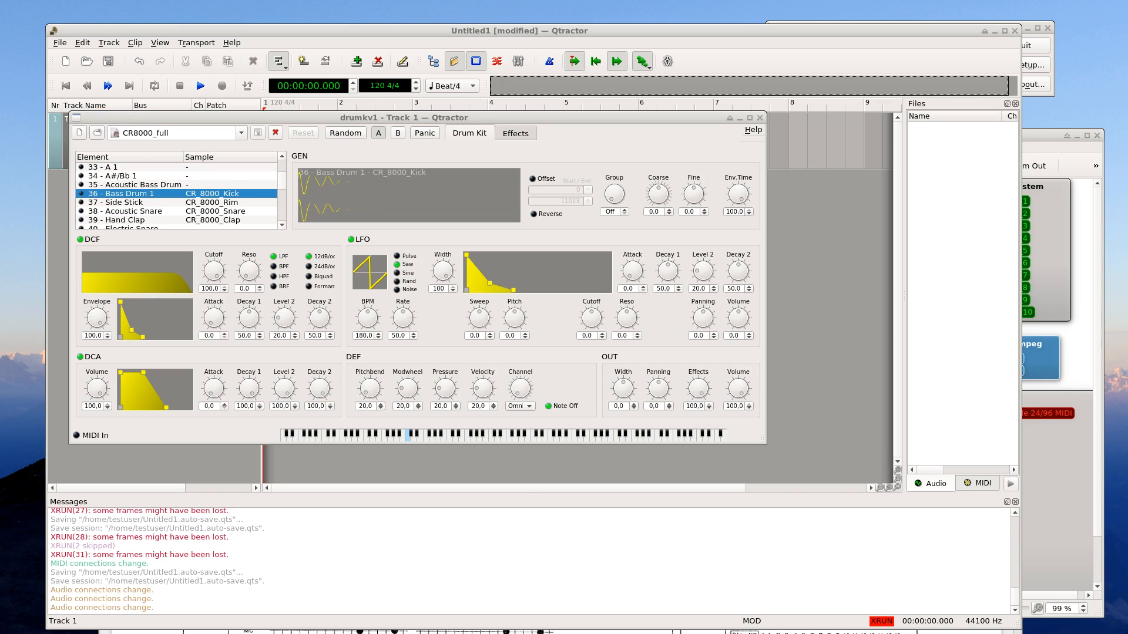
click(380, 133)
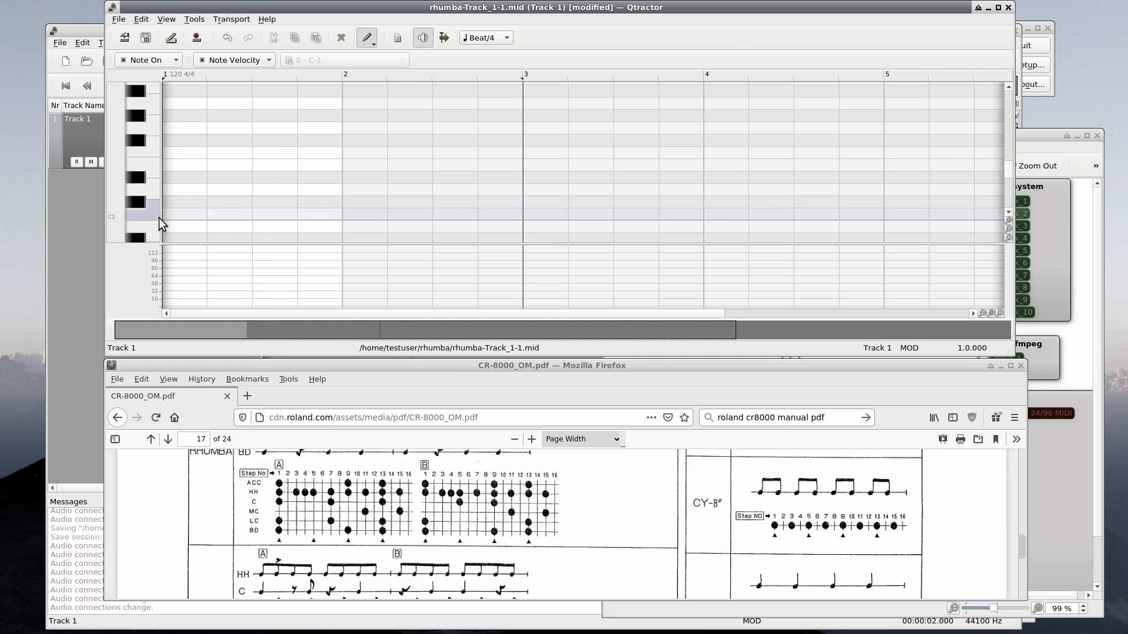
- In Qtractor's rhumba clip, place C2 bass drum notes on steps 1, 9 and 13 of bar 1, following Rhumba pattern A
click(258, 213)
click(303, 213)
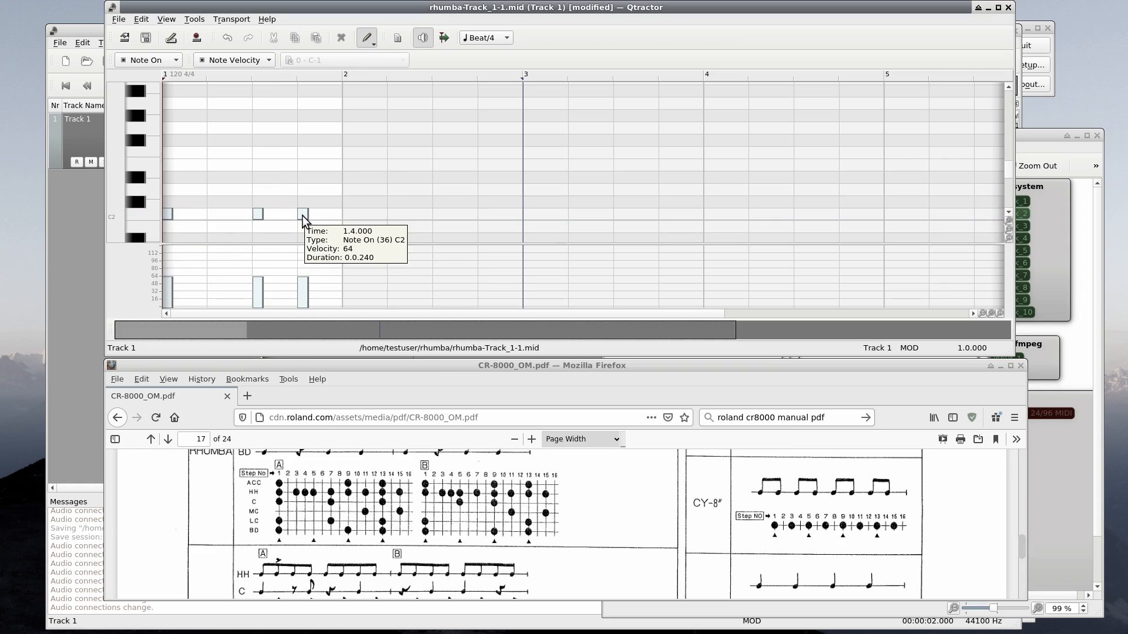
click(238, 524)
- Add the conga parts to bar 1: E4 low conga on steps 1, 7 and 13, D#4 mid conga on steps 11 and 15
scroll(163, 147, up, 5)
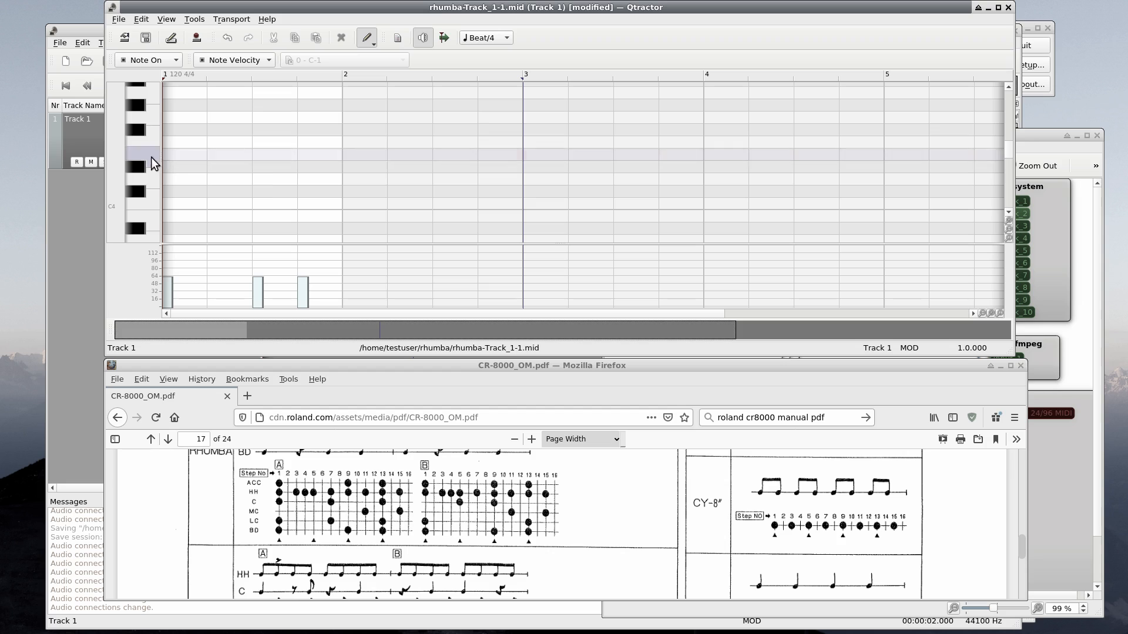
click(167, 154)
click(235, 154)
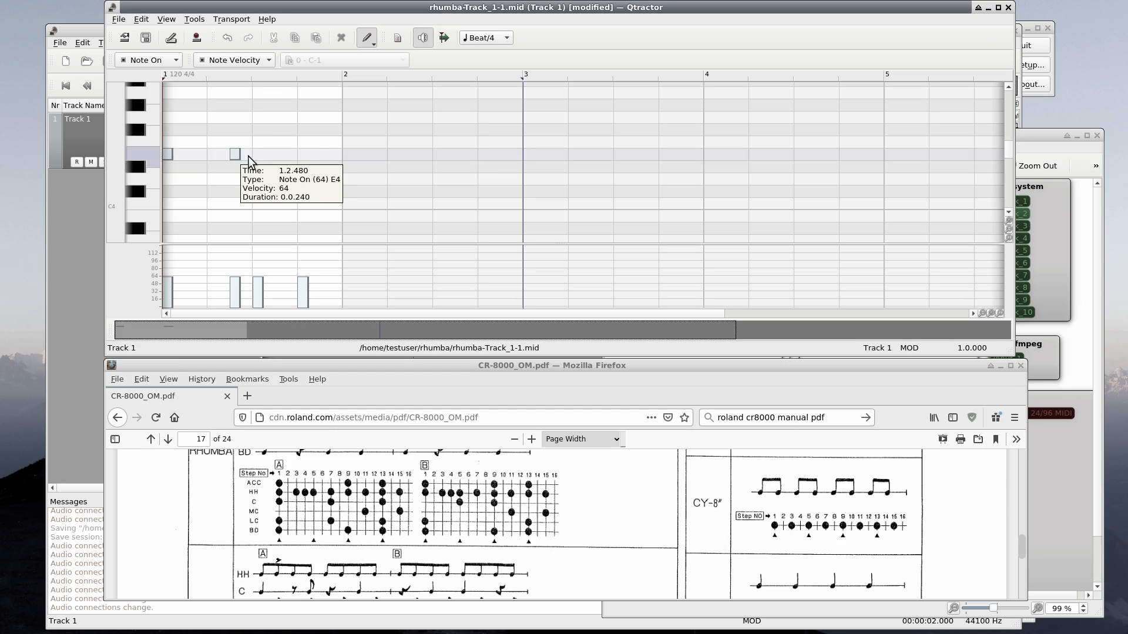
click(303, 155)
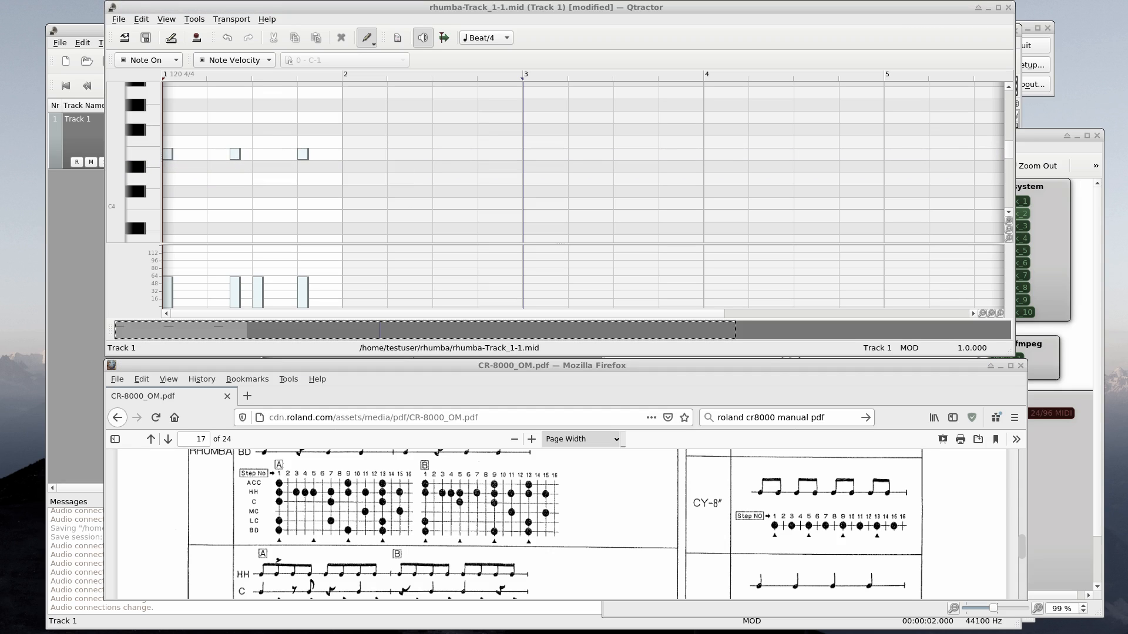
click(280, 166)
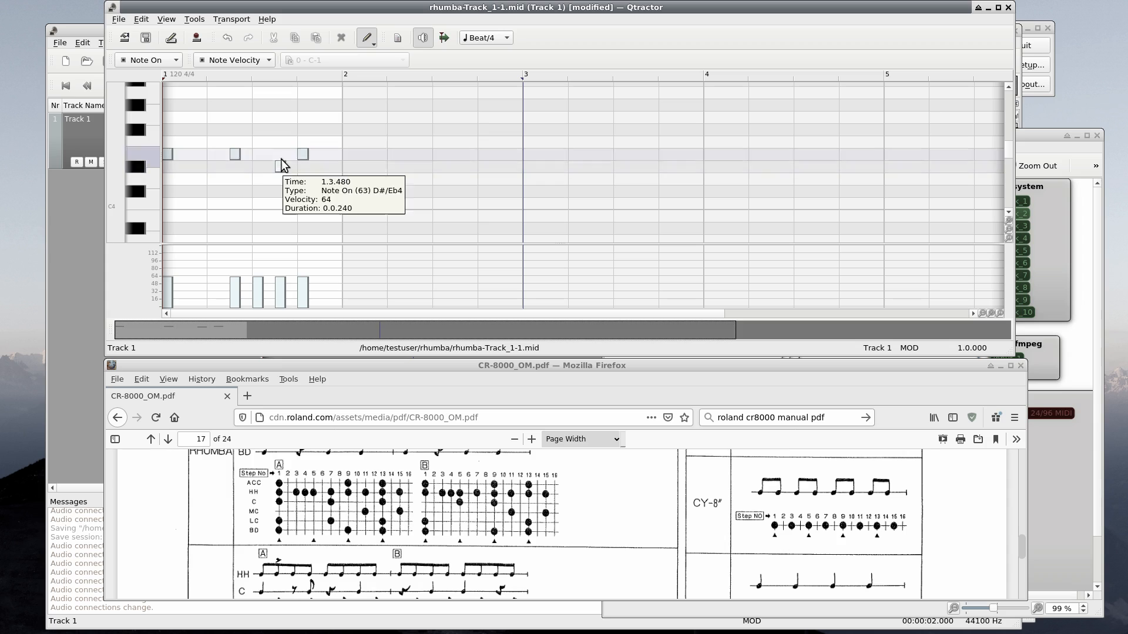
click(326, 167)
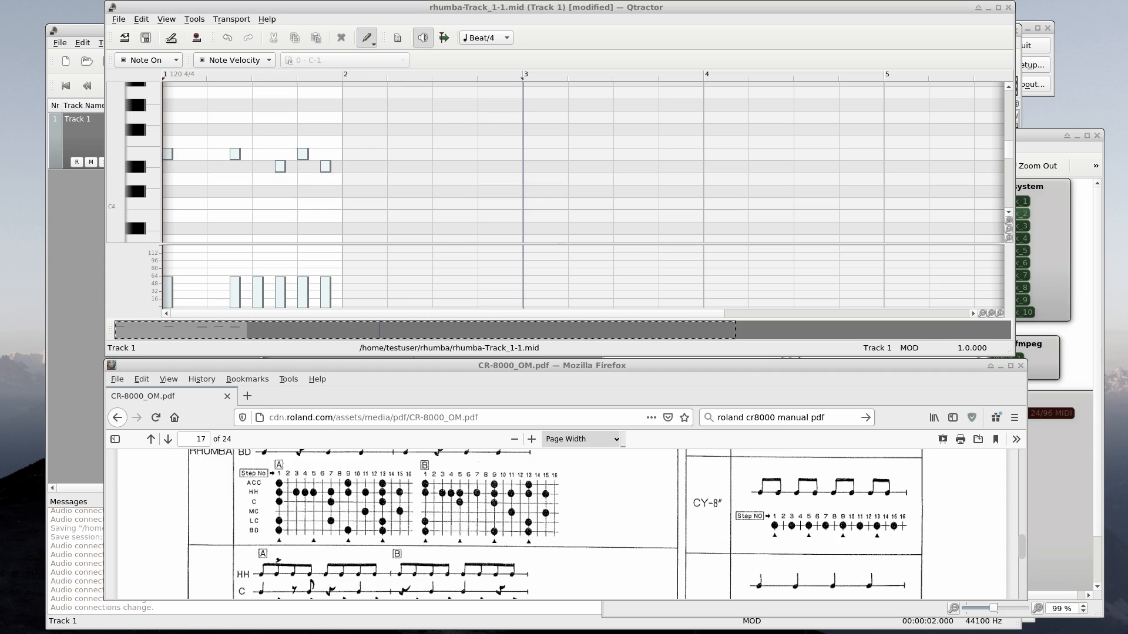
- Add D#5 claves notes on steps 1, 7 and 13 of bar 1
scroll(146, 142, up, 3)
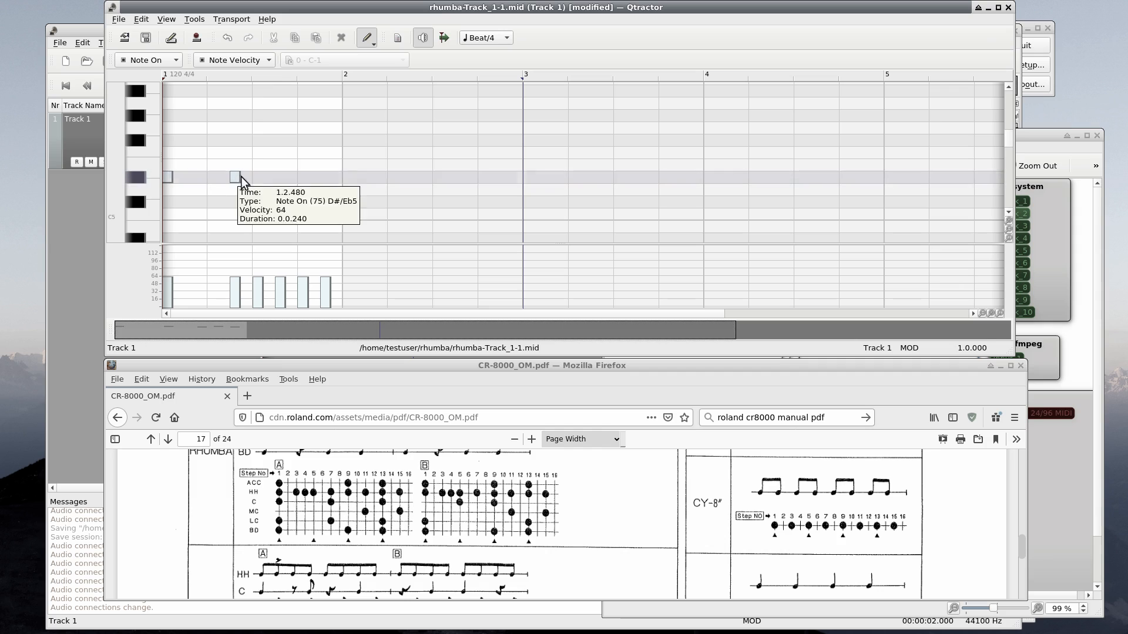
click(303, 177)
click(270, 496)
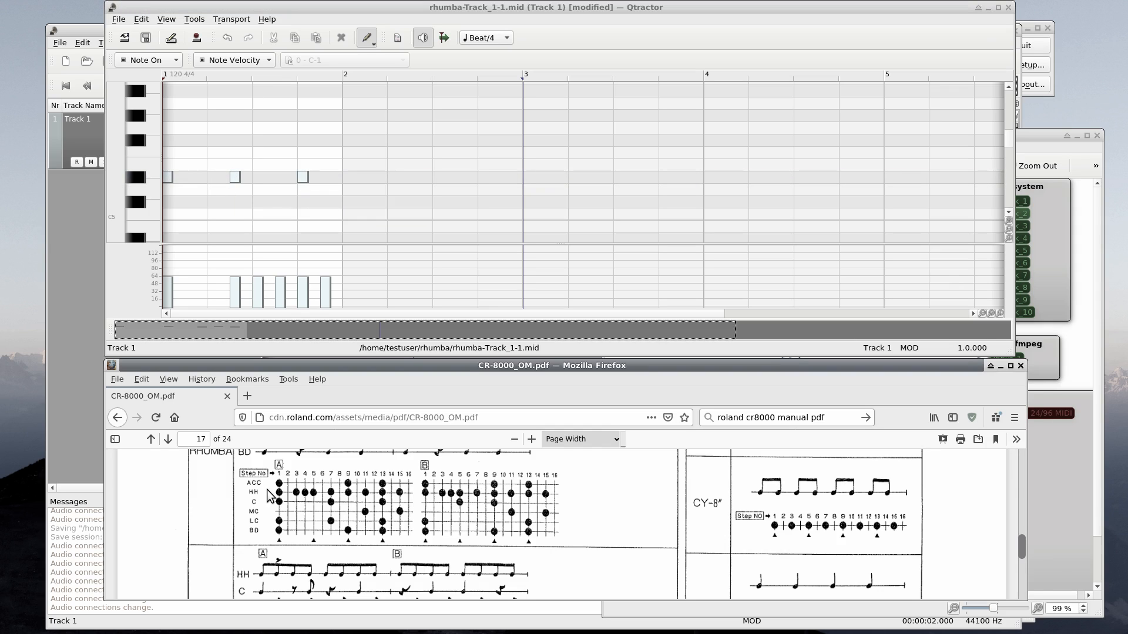
- Add F#2 closed hi-hat notes on steps 1, 3, 4, 5, 7, 9, 11, 13 and 15 of bar 1
scroll(150, 192, down, 9)
click(190, 140)
click(201, 140)
click(213, 140)
click(235, 140)
click(258, 140)
click(280, 140)
click(302, 140)
click(325, 140)
- Set the blue end marker at the start of bar 2 and play back Rhumba pattern A
drag(523, 79, 343, 78)
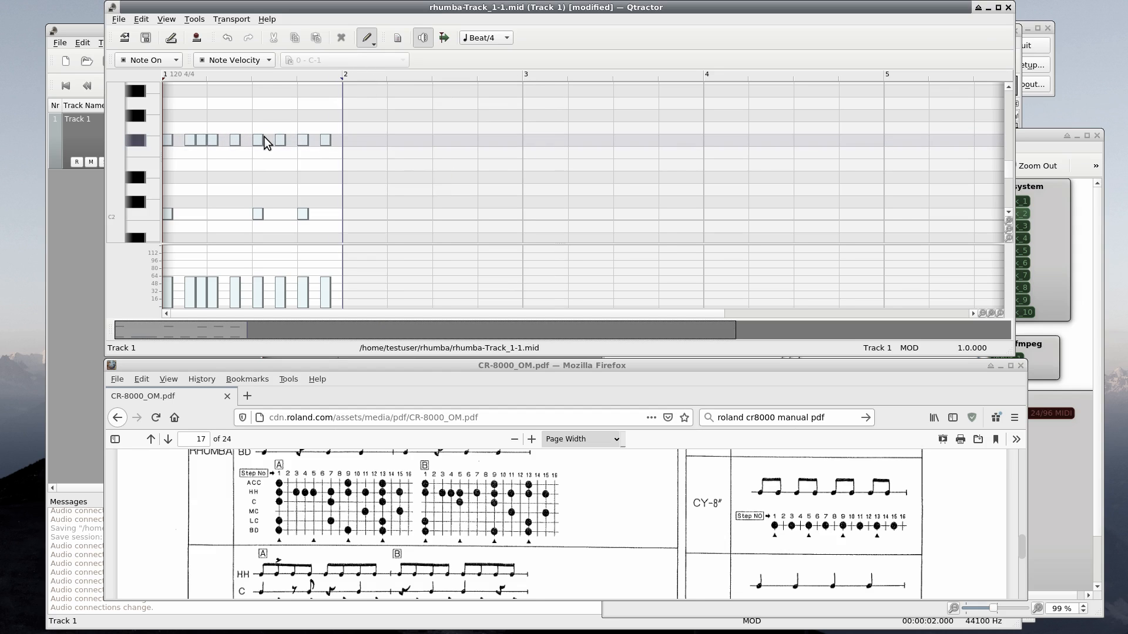
key(space)
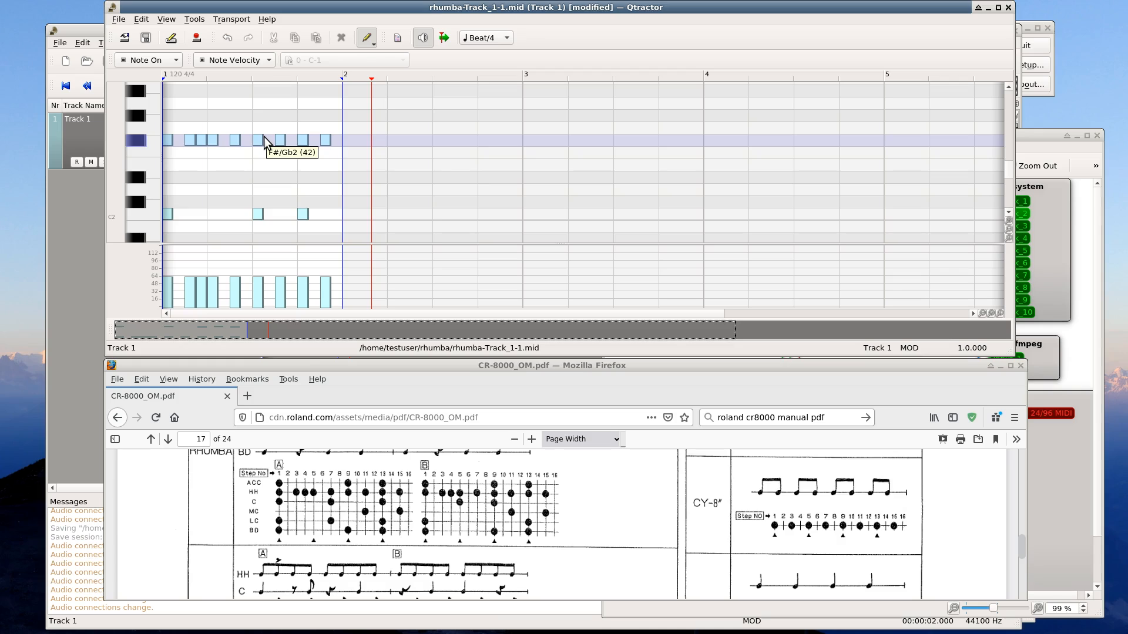
- Move the blue end marker to the start of bar 3 and copy bar 1's C2 bass drum notes to the start of bar 2
scroll(163, 157, down, 1)
click(168, 183)
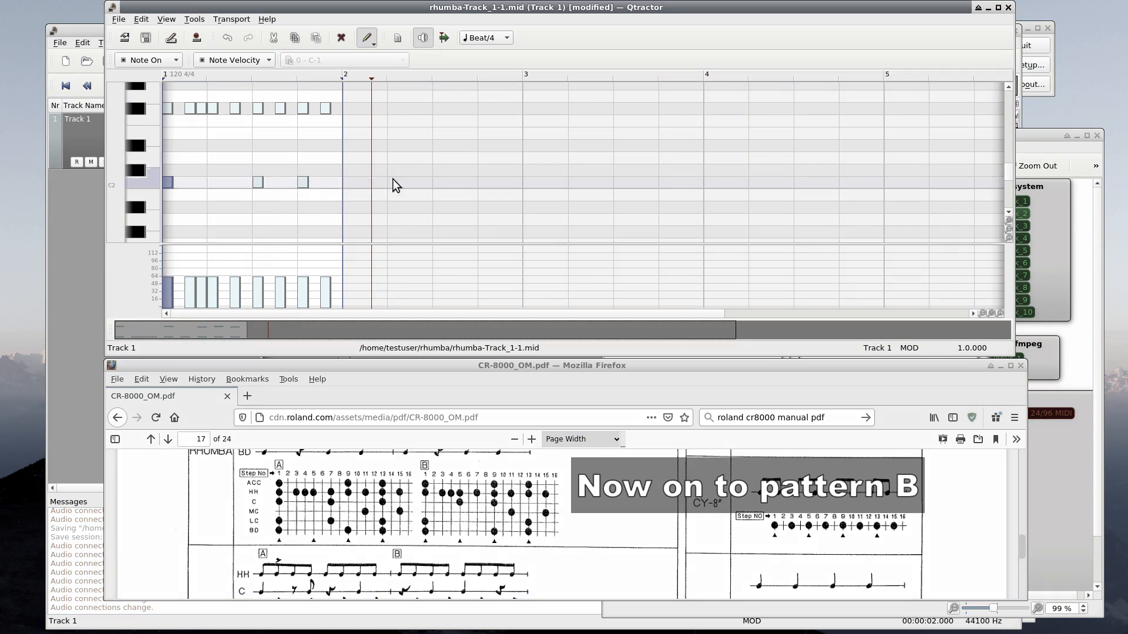
drag(340, 74, 523, 76)
click(373, 42)
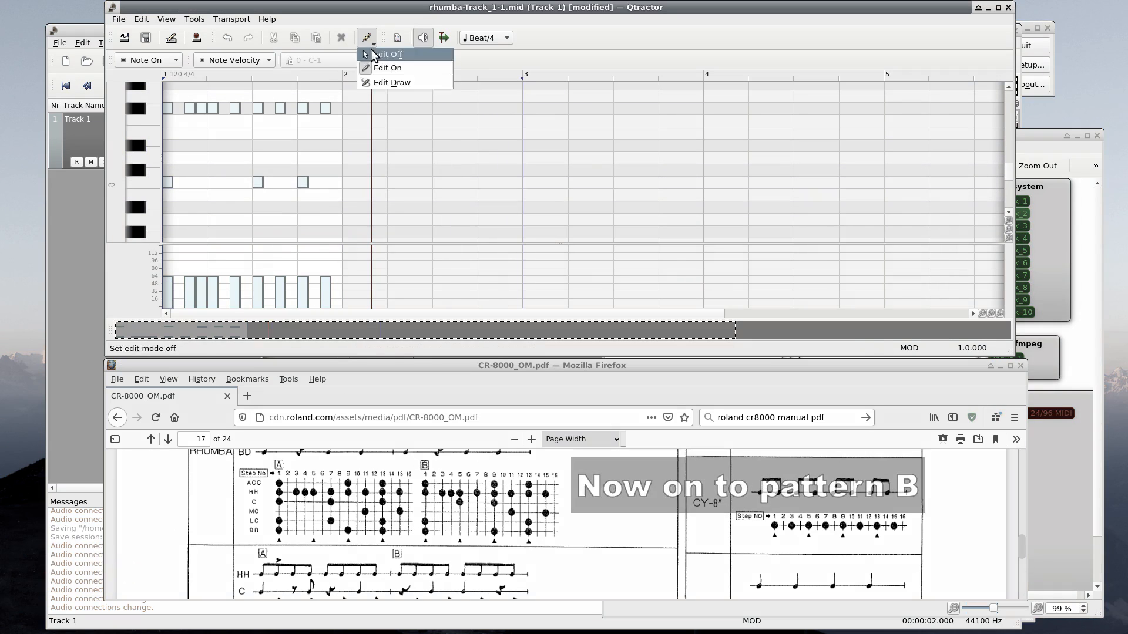
click(373, 54)
drag(319, 185, 167, 179)
key(ctrl+c)
key(ctrl+v)
click(344, 181)
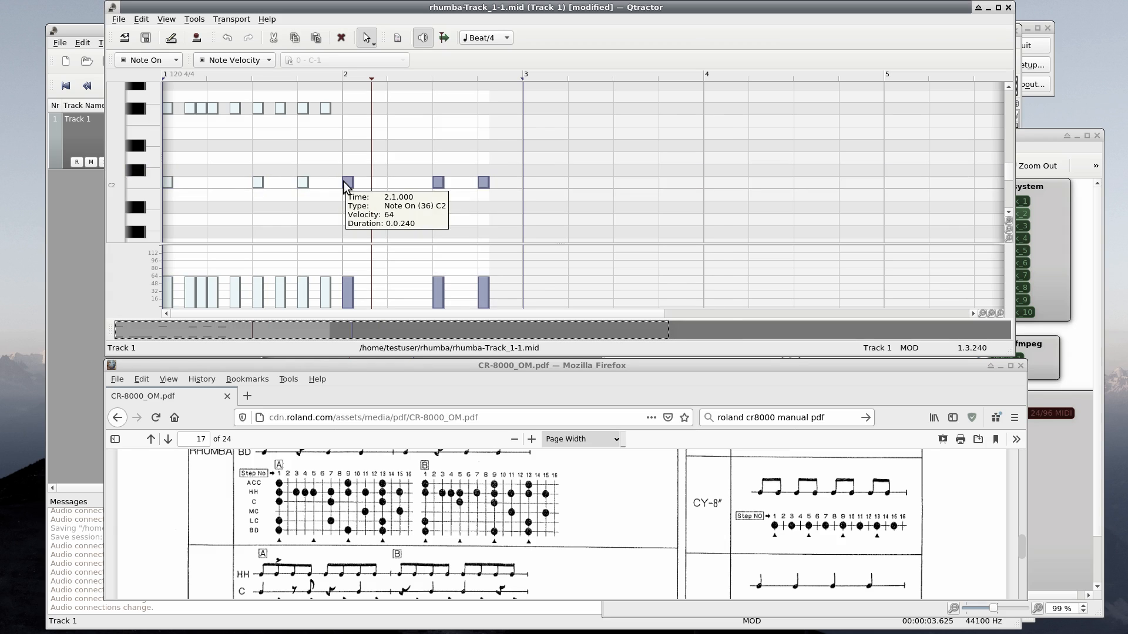
- Add the conga parts to bar 2: E4 low conga on steps 1 and 13, D#4 mid conga on steps 11 and 15
scroll(228, 183, up, 5)
click(373, 43)
click(383, 66)
click(348, 154)
click(483, 154)
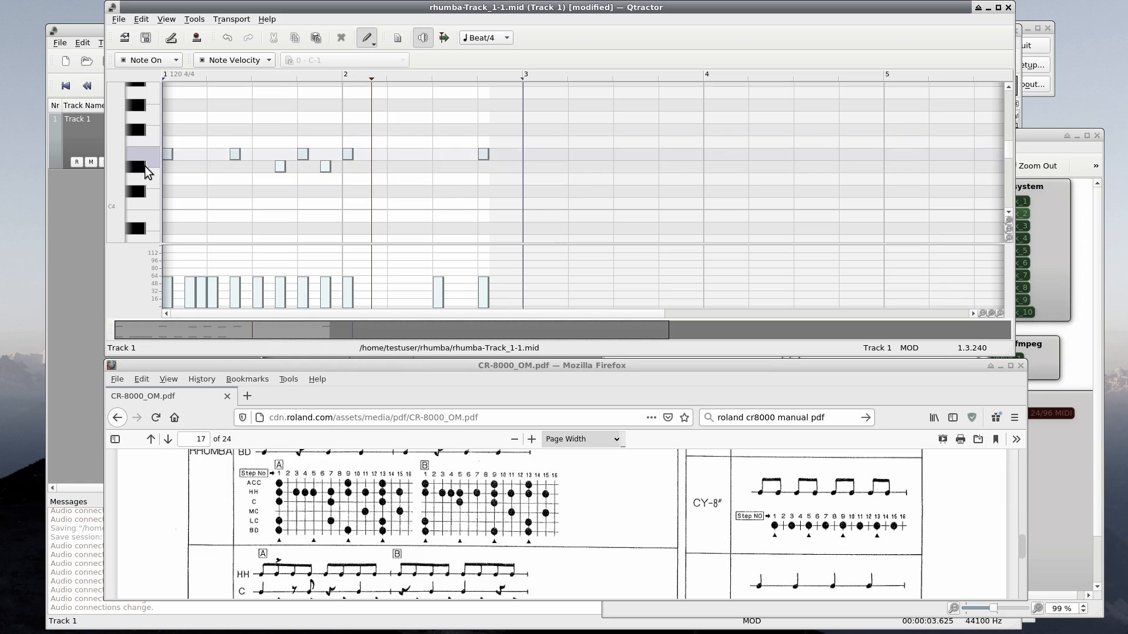
click(461, 166)
click(516, 166)
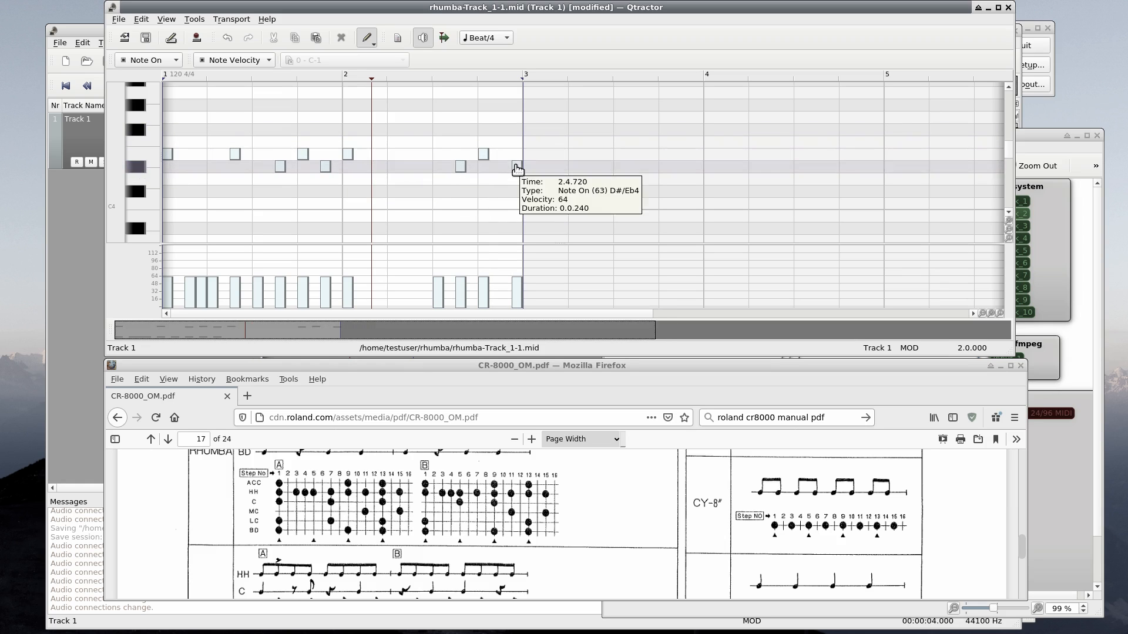
drag(517, 166, 506, 167)
- Add D#5 claves notes on steps 5 and 9 of bar 2
scroll(167, 142, up, 4)
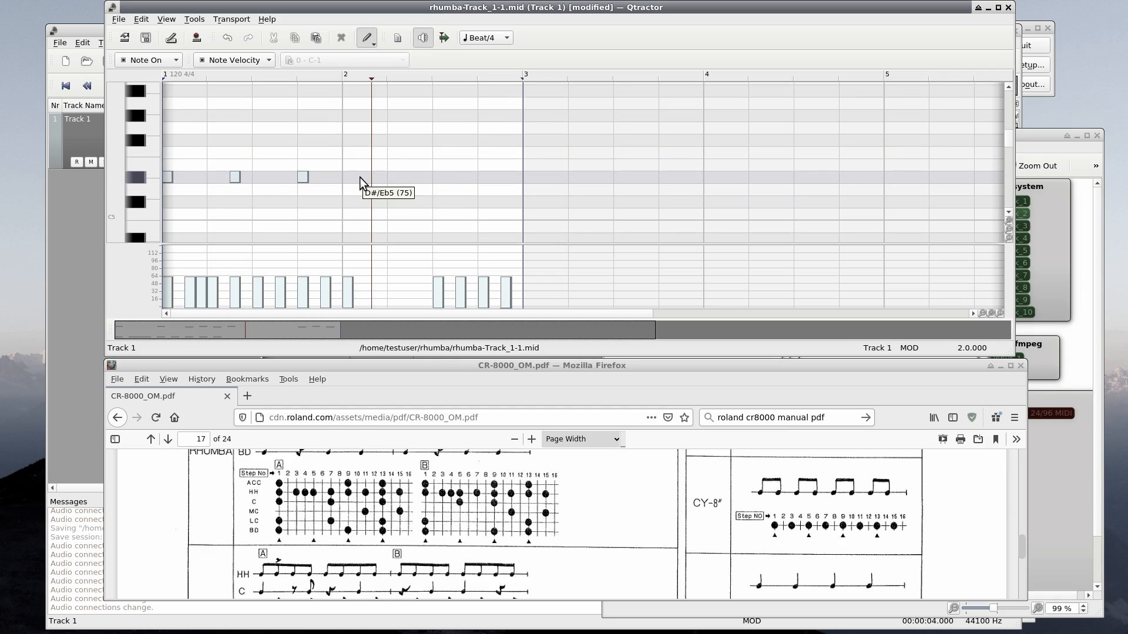
click(391, 177)
- Add F#2 closed hi-hat notes on steps 1, 3, 4, 5, 7, 9, 11, 13 and 15 of bar 2
scroll(166, 182, down, 12)
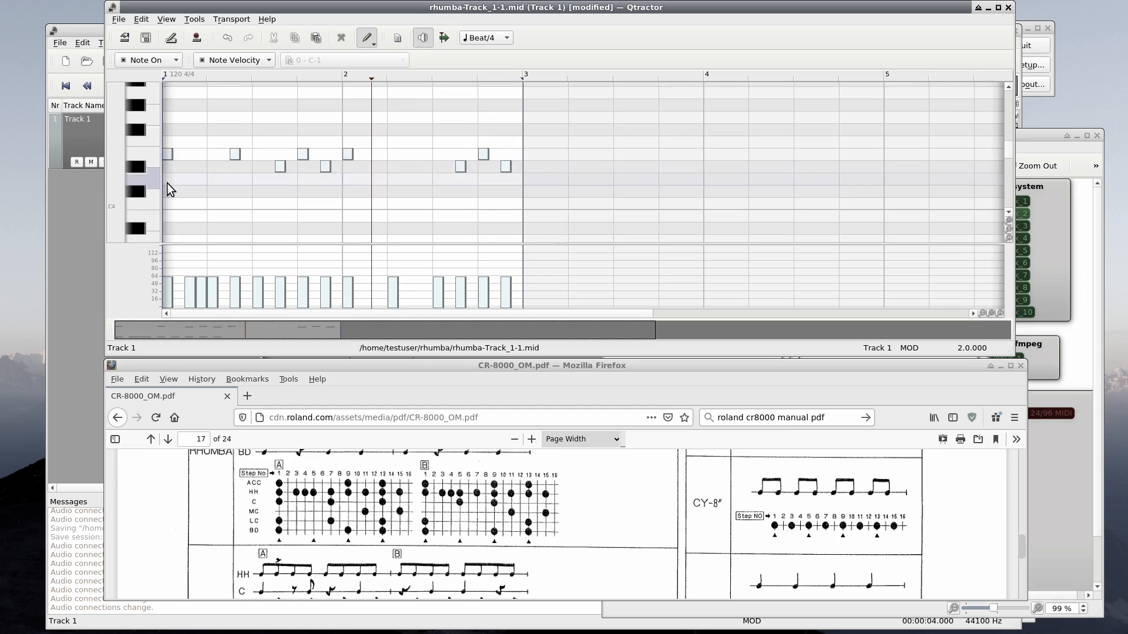
click(347, 140)
click(370, 140)
click(382, 140)
click(393, 140)
click(415, 140)
click(437, 140)
click(460, 139)
click(483, 140)
click(506, 140)
- Return the playhead to the start and save the MIDI clip to its existing file
key(BackSpace)
drag(376, 7, 382, 116)
click(152, 148)
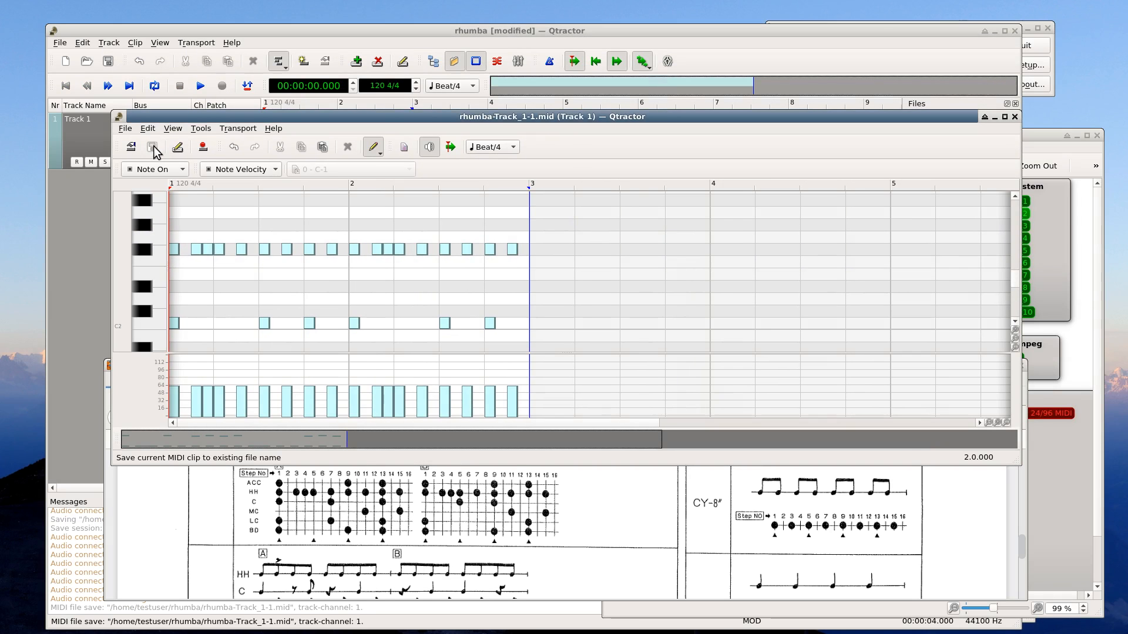
- Enable looping over bars 1 and 2 in the main session window and play back both Rhumba patterns
click(155, 87)
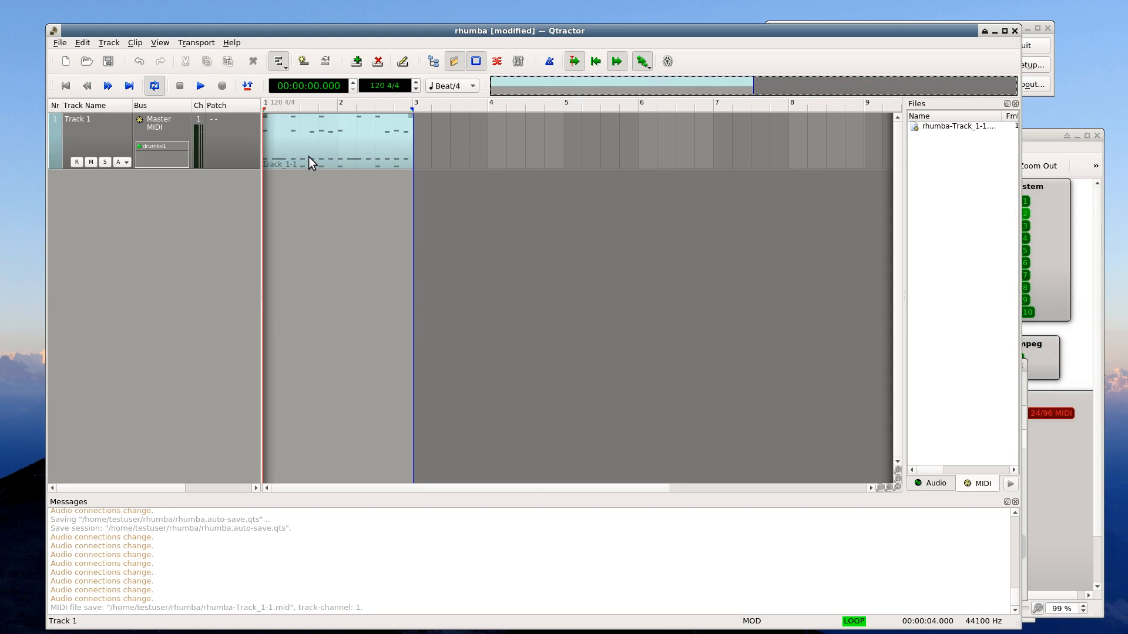
key(space)
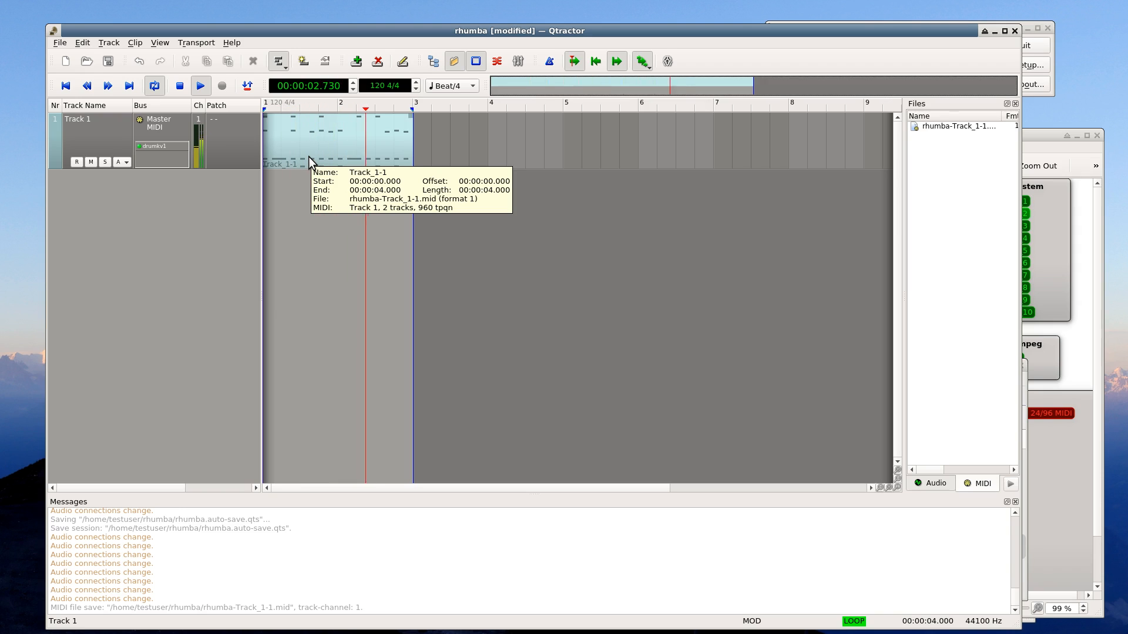
key(space)
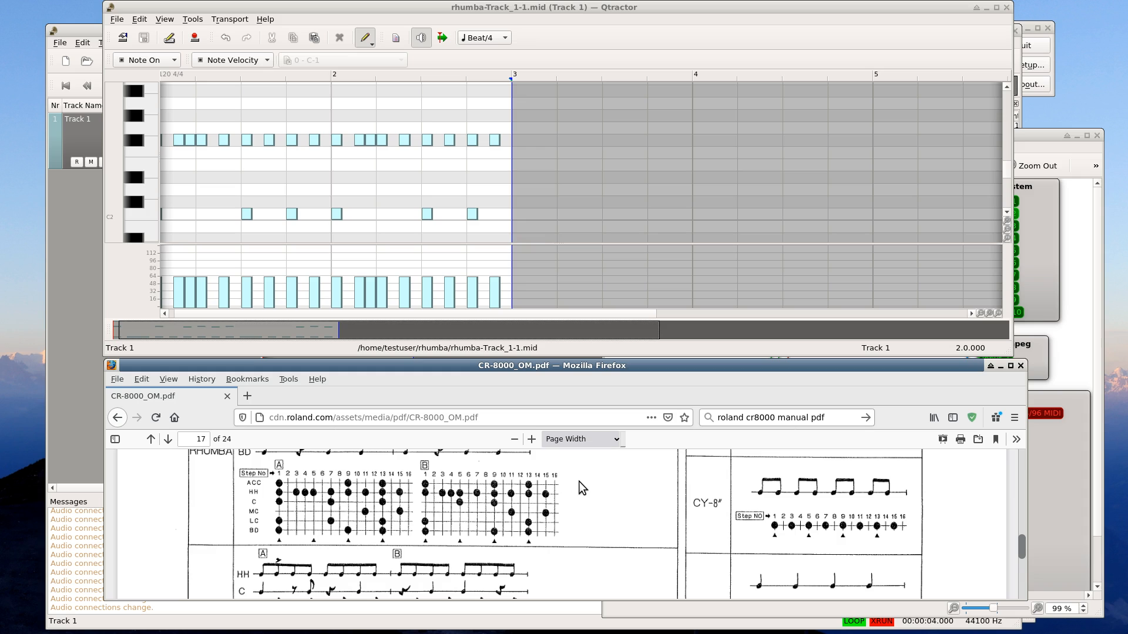
- Enlarge the MIDI clip editor window vertically and adjust its zoom to show the drum rows of both bars
click(520, 41)
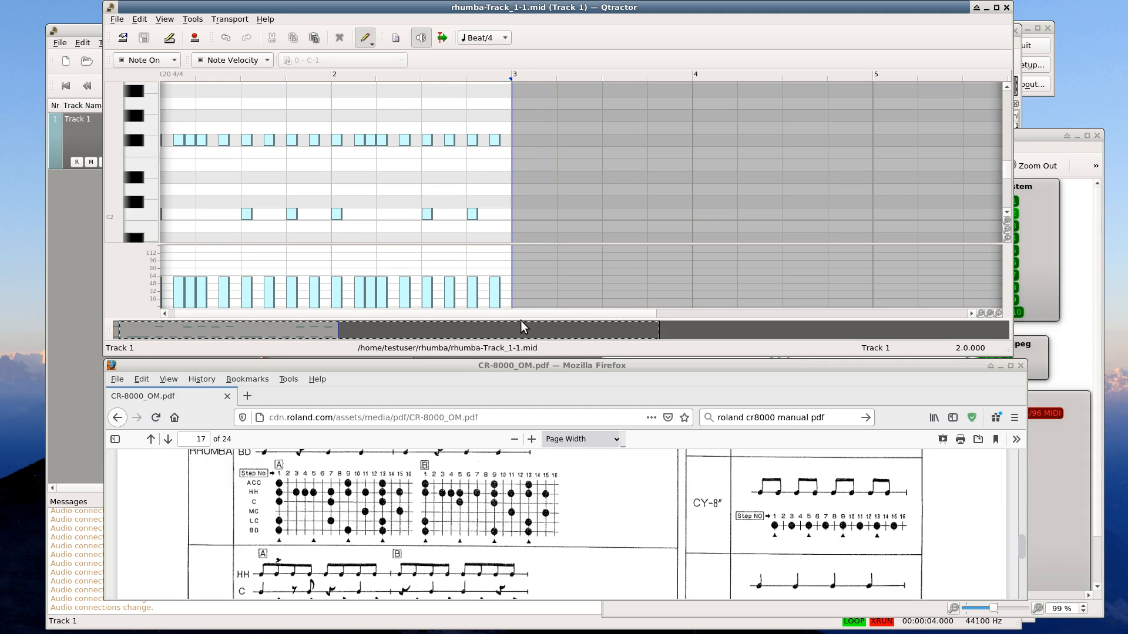
drag(521, 356, 520, 633)
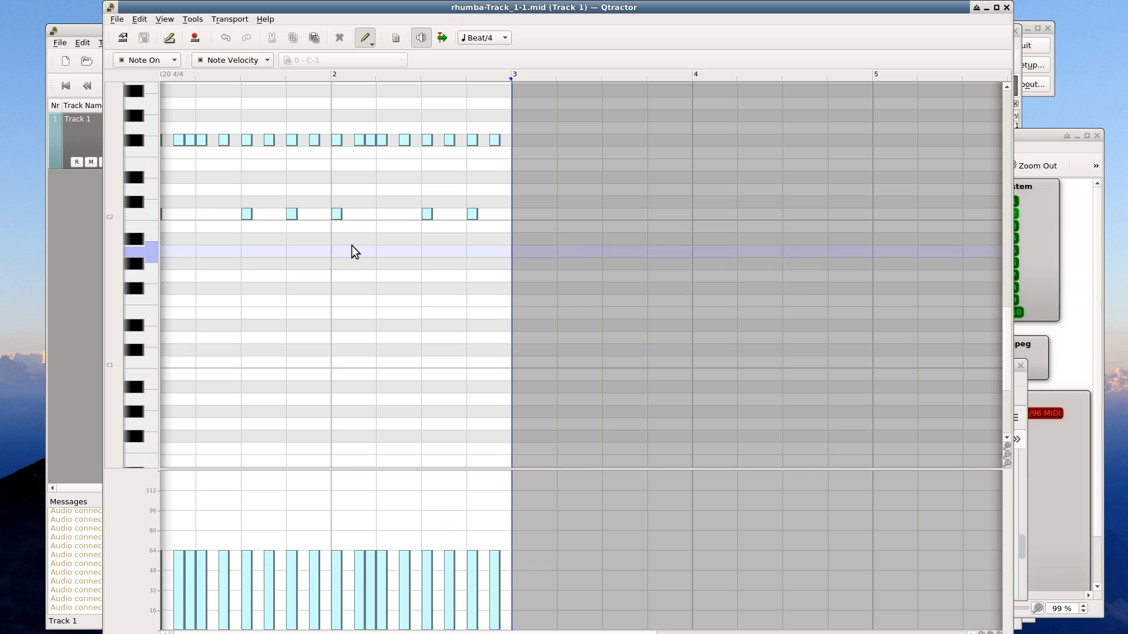
scroll(351, 245, down, 4)
scroll(325, 273, up, 3)
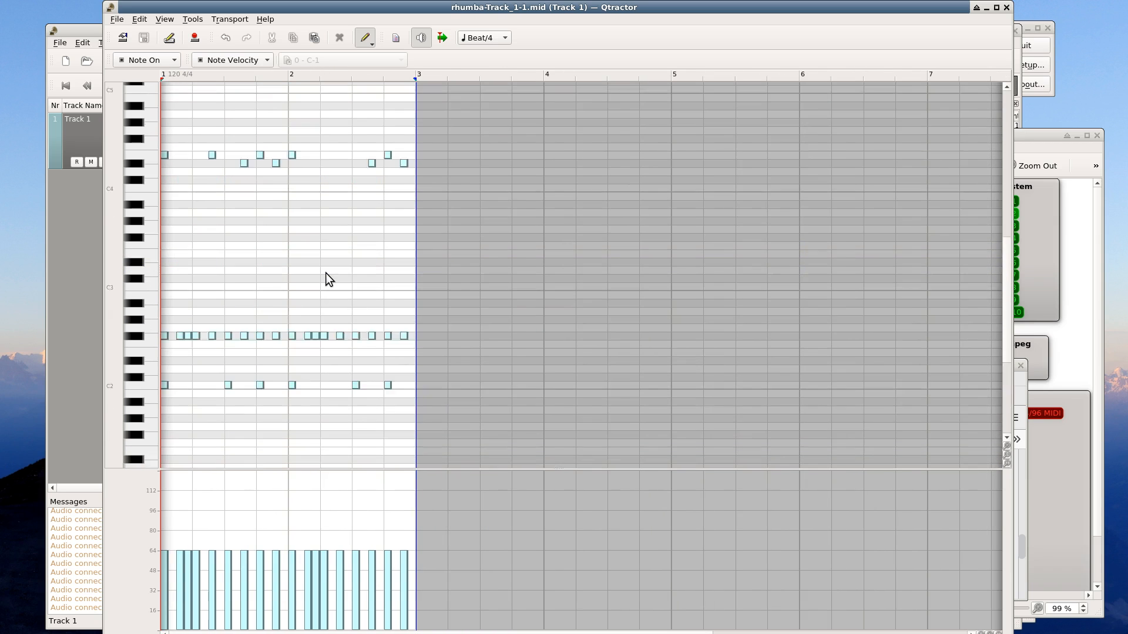
scroll(325, 272, down, 1)
click(990, 633)
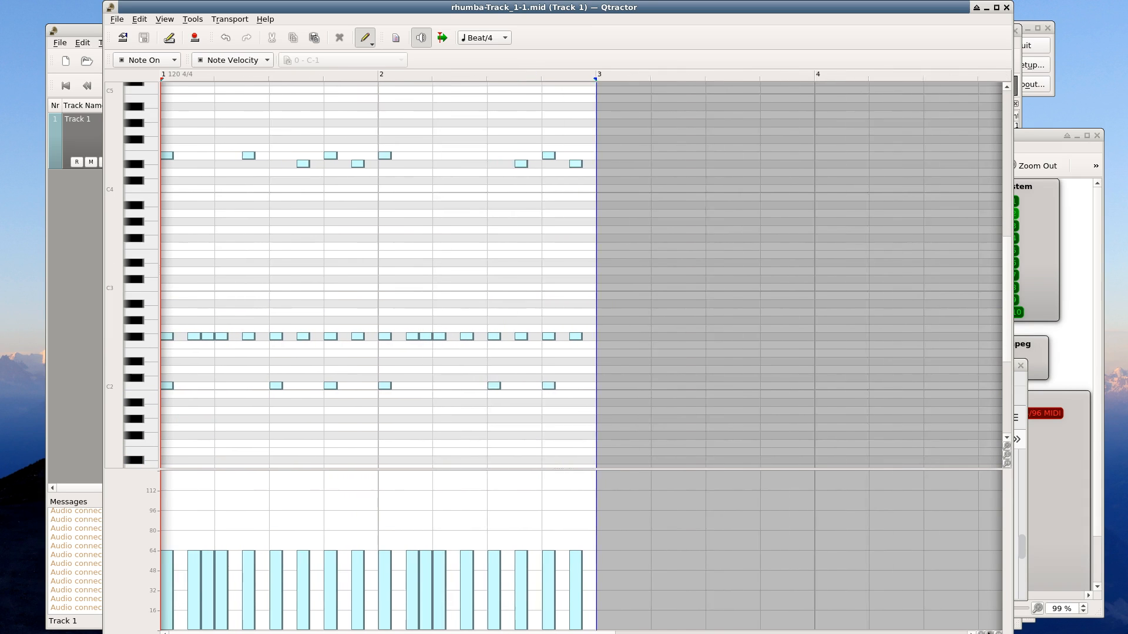
click(990, 633)
- Accent the drum notes on steps 1, 9 and 13 of both bars by raising their velocity to about 76, and play back the result
click(167, 156)
ctrl+click(167, 336)
ctrl+click(167, 385)
ctrl+click(283, 386)
ctrl+click(283, 337)
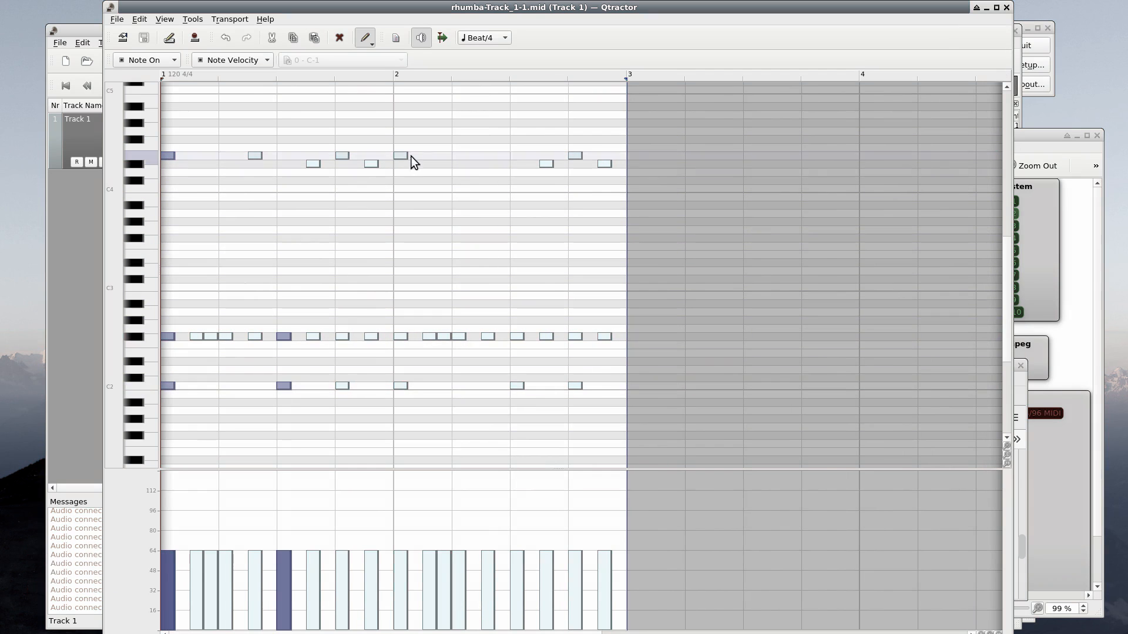
ctrl+click(402, 156)
ctrl+click(344, 386)
ctrl+click(343, 337)
ctrl+click(343, 156)
ctrl+click(400, 386)
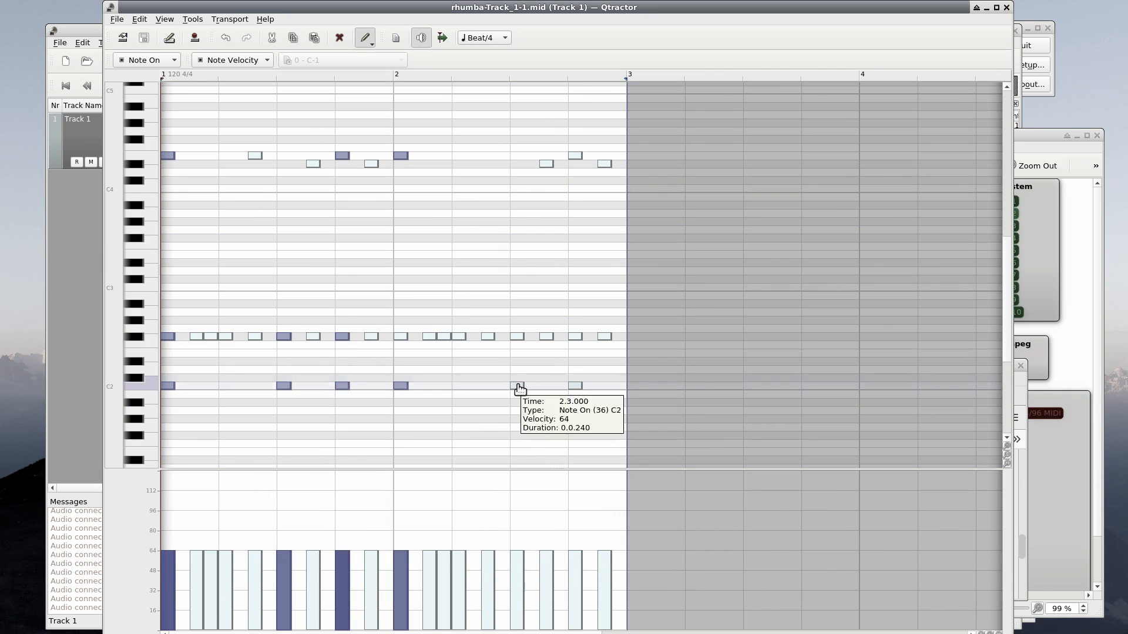
ctrl+click(518, 385)
ctrl+click(517, 336)
ctrl+click(575, 337)
ctrl+click(575, 156)
ctrl+click(575, 386)
drag(400, 551, 401, 534)
key(space)
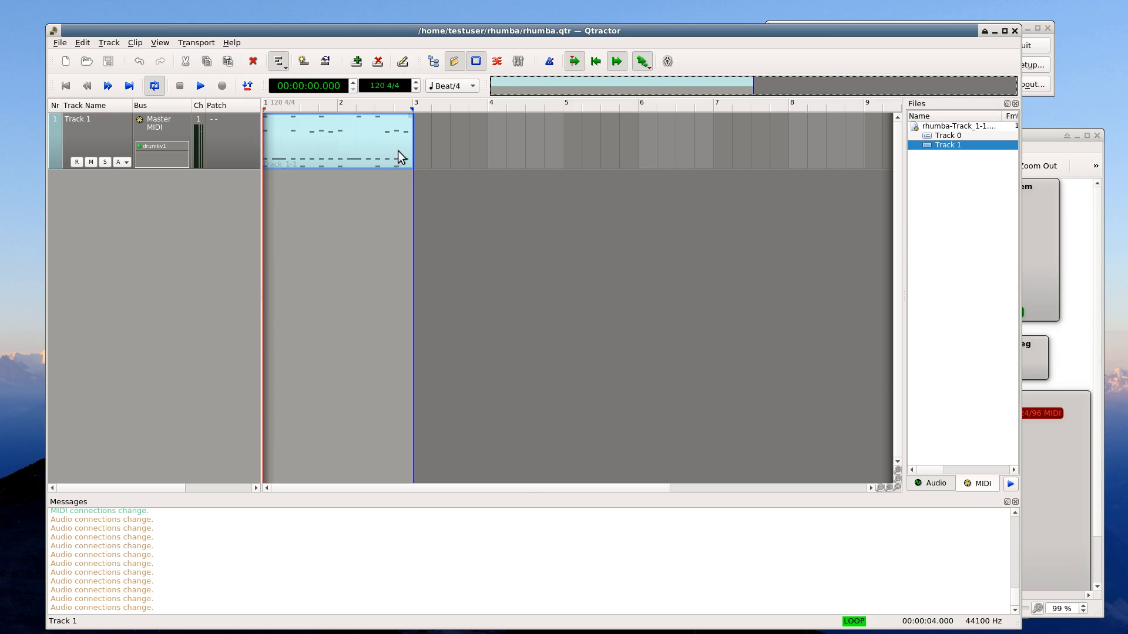
- Copy the two-bar Rhumba clip on Track 1 and paste copies starting at bars 3, 5 and 7
mouse_move(306, 149)
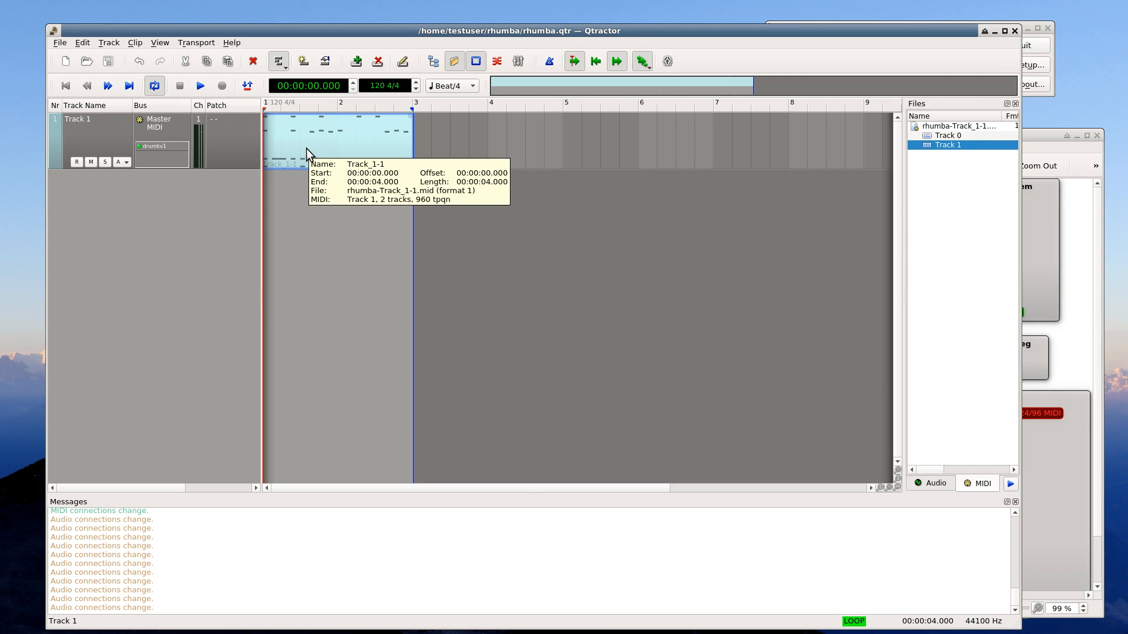
click(325, 143)
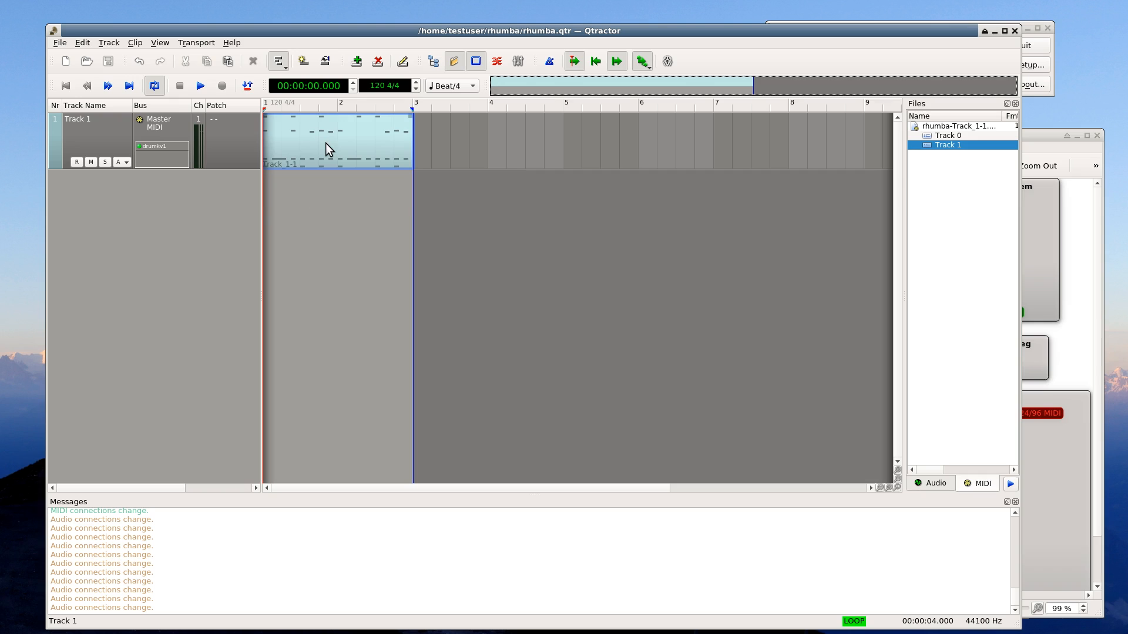
drag(376, 147, 414, 146)
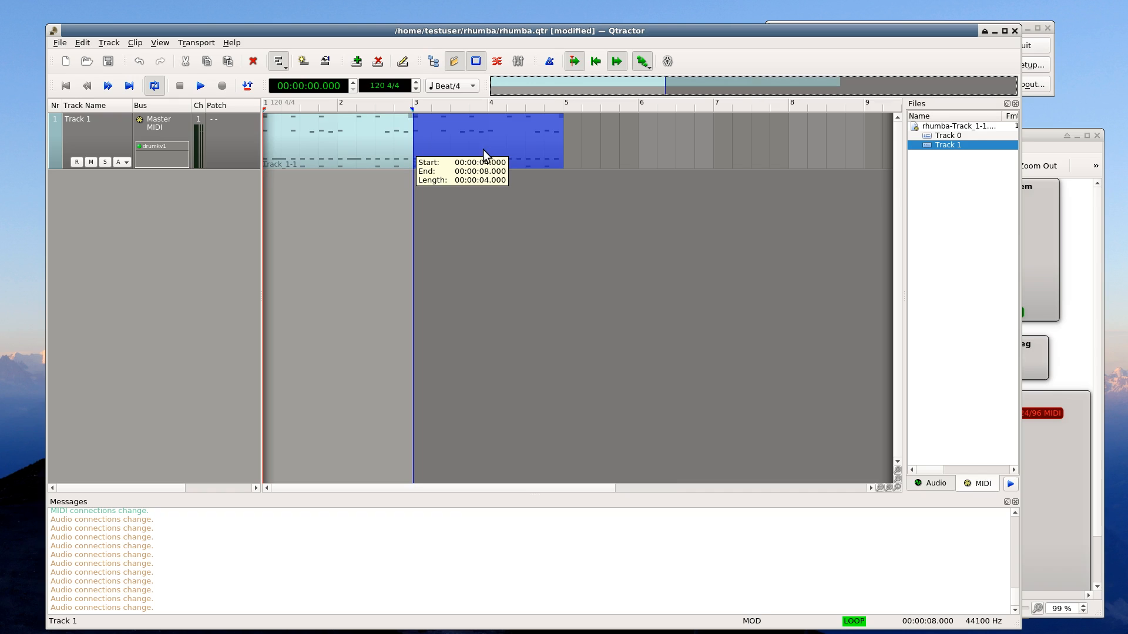
drag(527, 156, 709, 149)
key(ctrl+v)
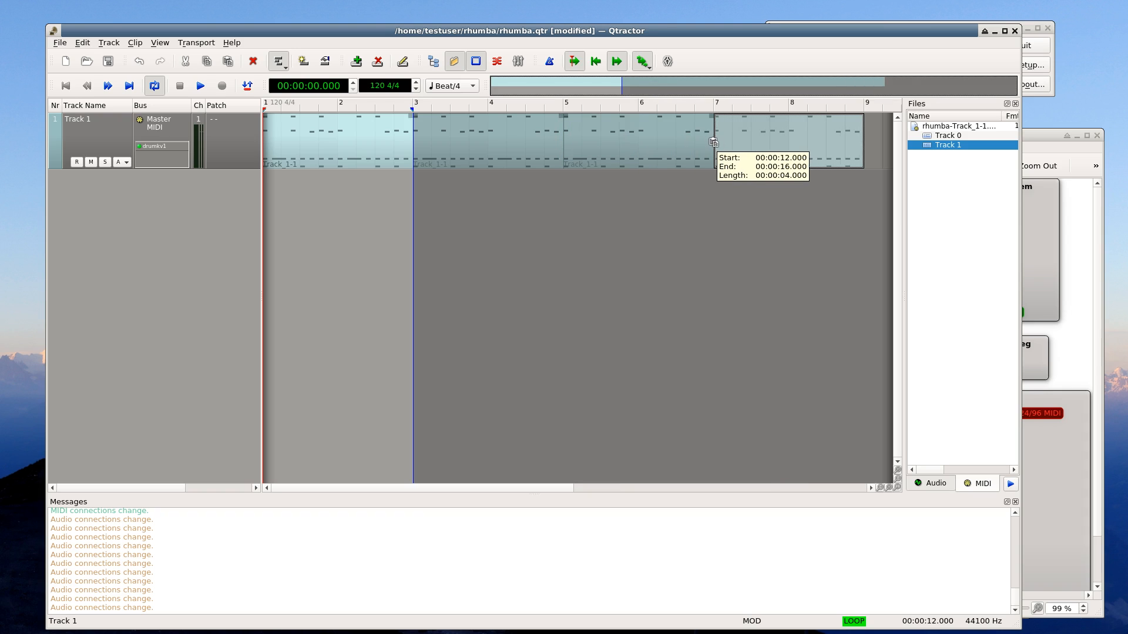
click(715, 149)
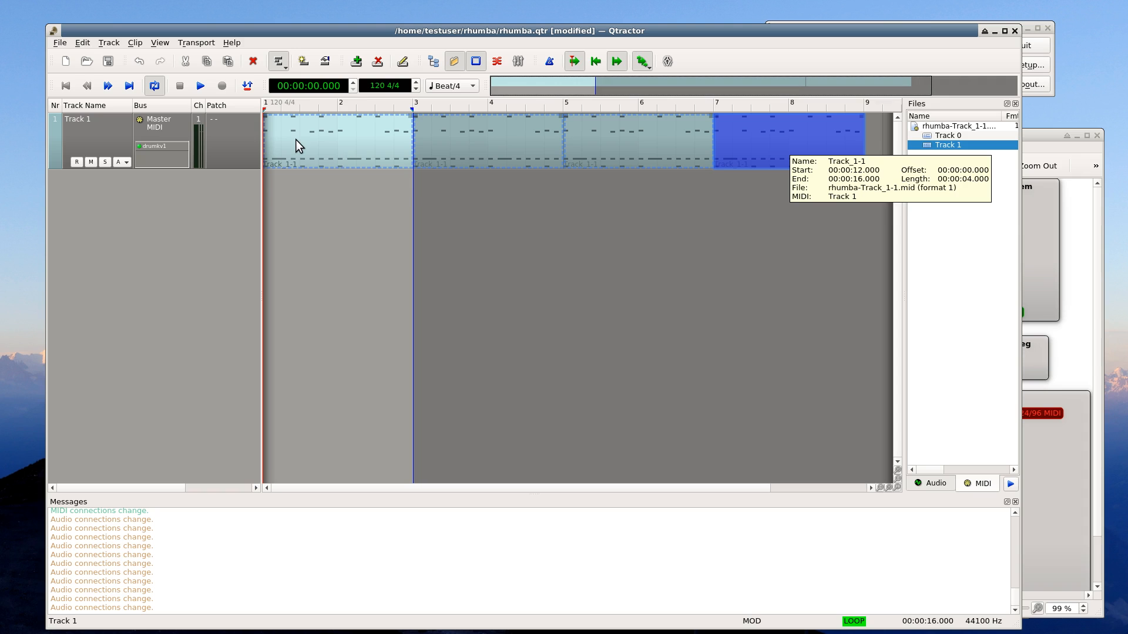
- Open the first clip in the MIDI editor and place its window below the Track 1 clips
double_click(296, 141)
drag(344, 8, 380, 120)
click(137, 125)
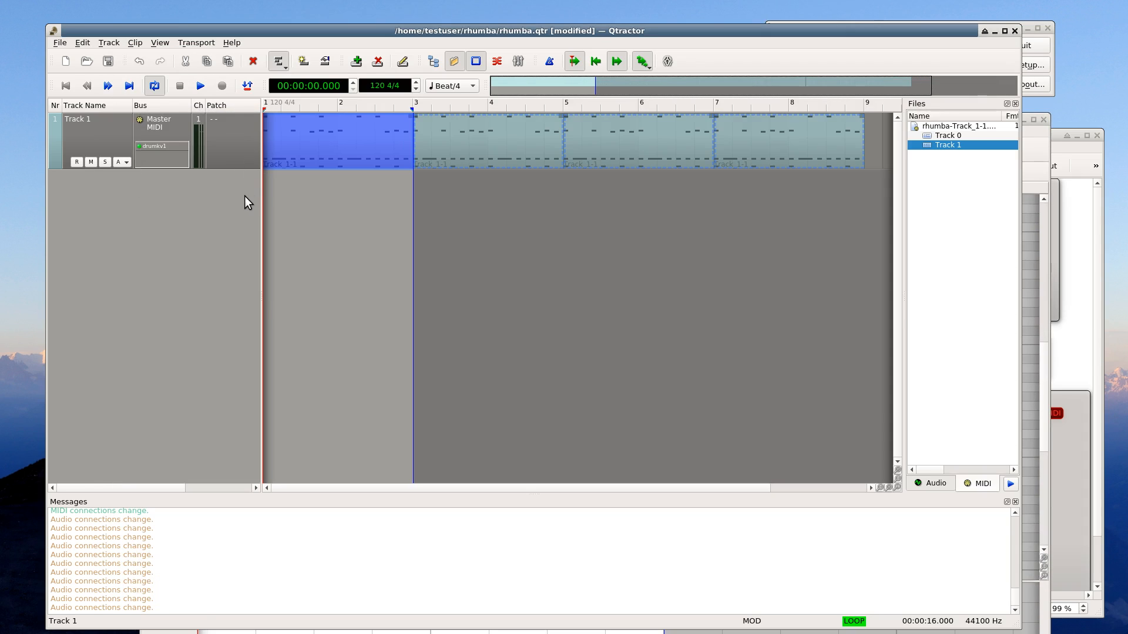
key(alt+Tab)
drag(151, 120, 283, 184)
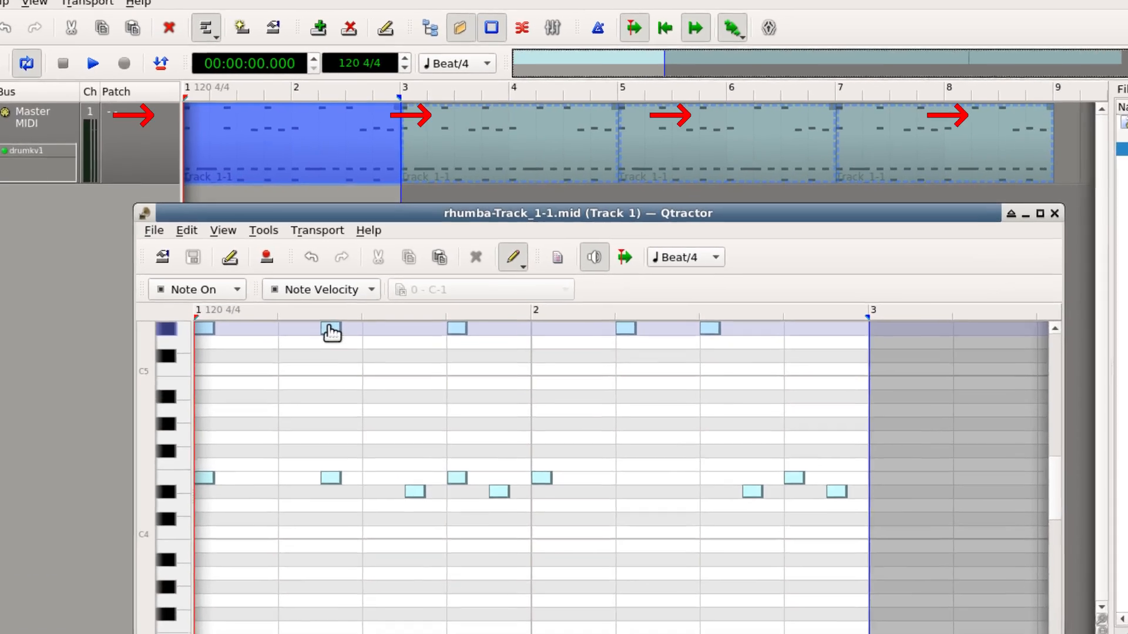
- Try moving bar 1's step 7 claves note down to G#4, undo the move and close the clip editor
drag(330, 332, 331, 428)
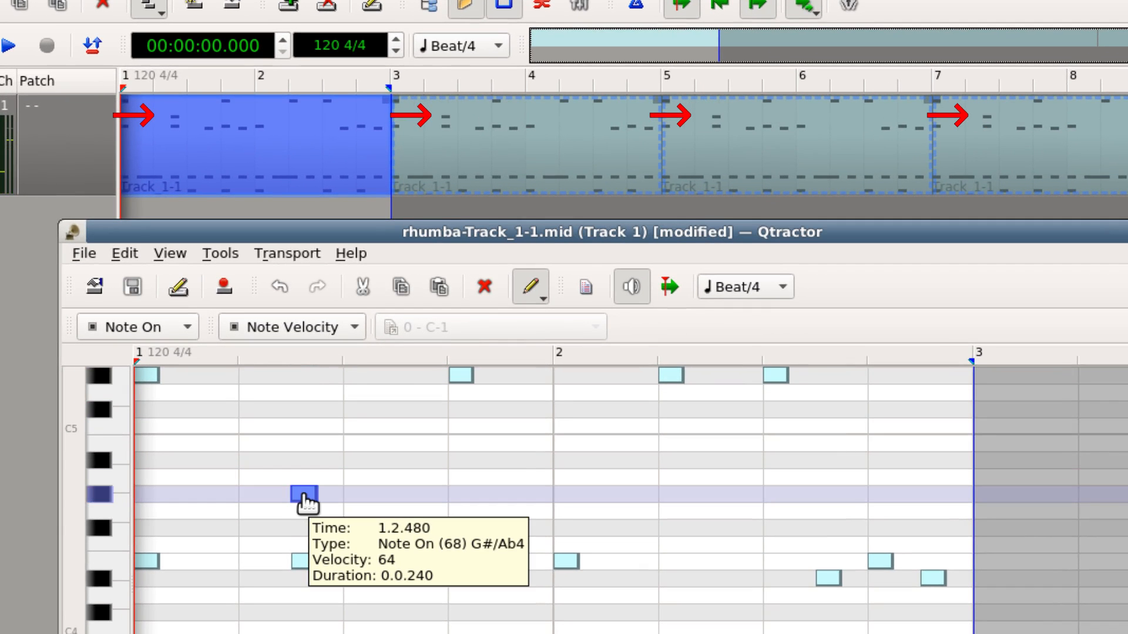
key(ctrl+z)
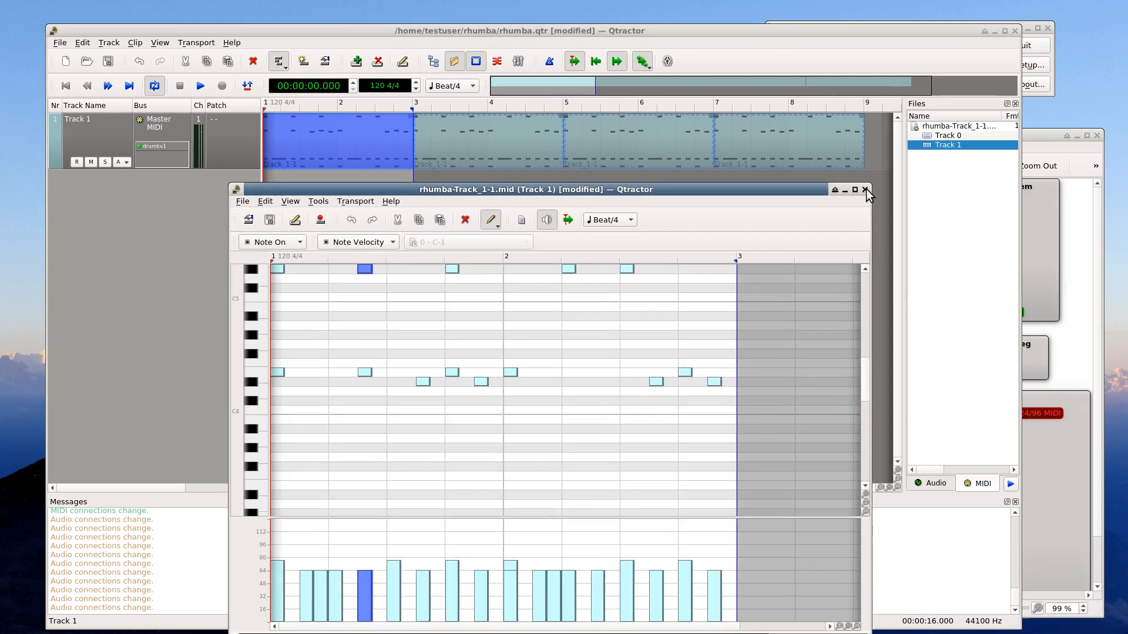
click(1038, 211)
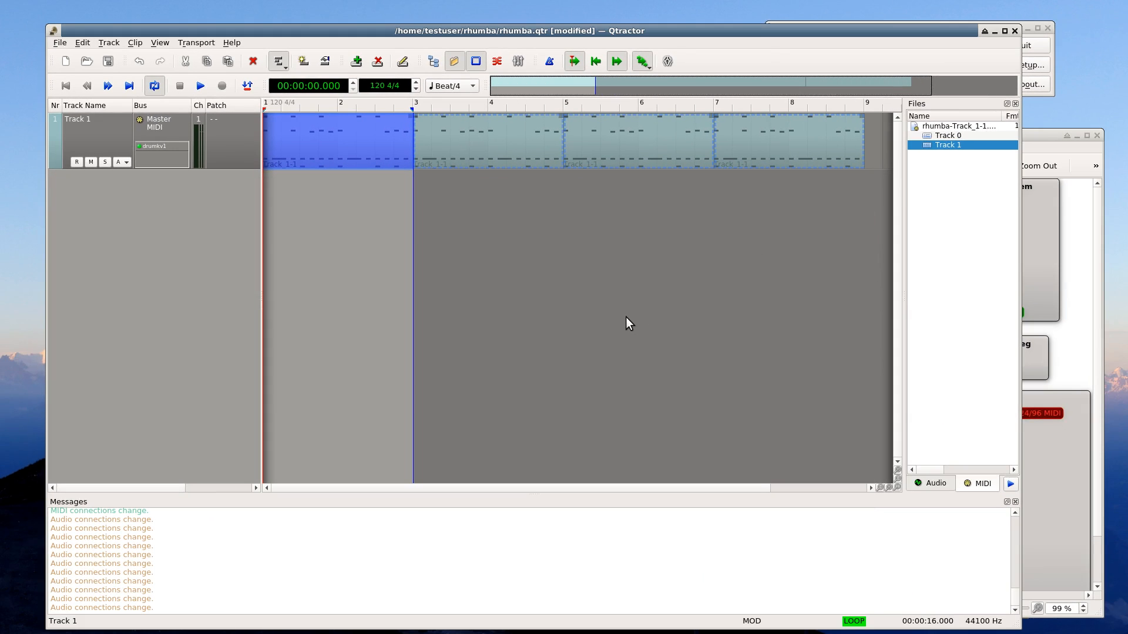
- Unlink the last clip, starting at bar 7, from the other copies and open it in the MIDI editor
click(765, 141)
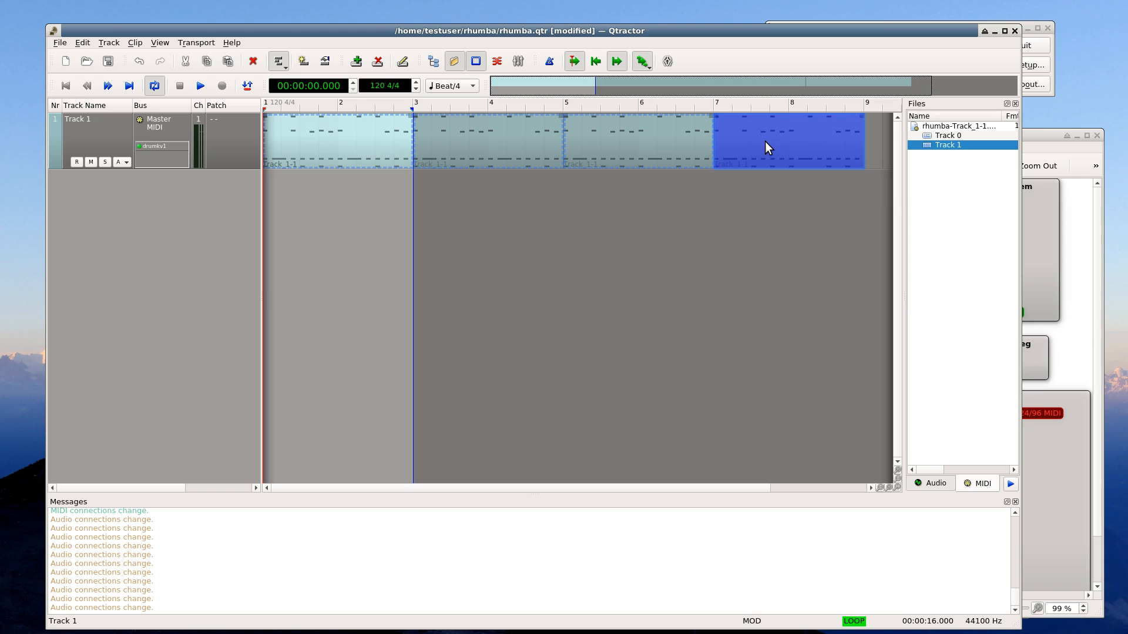
right_click(745, 145)
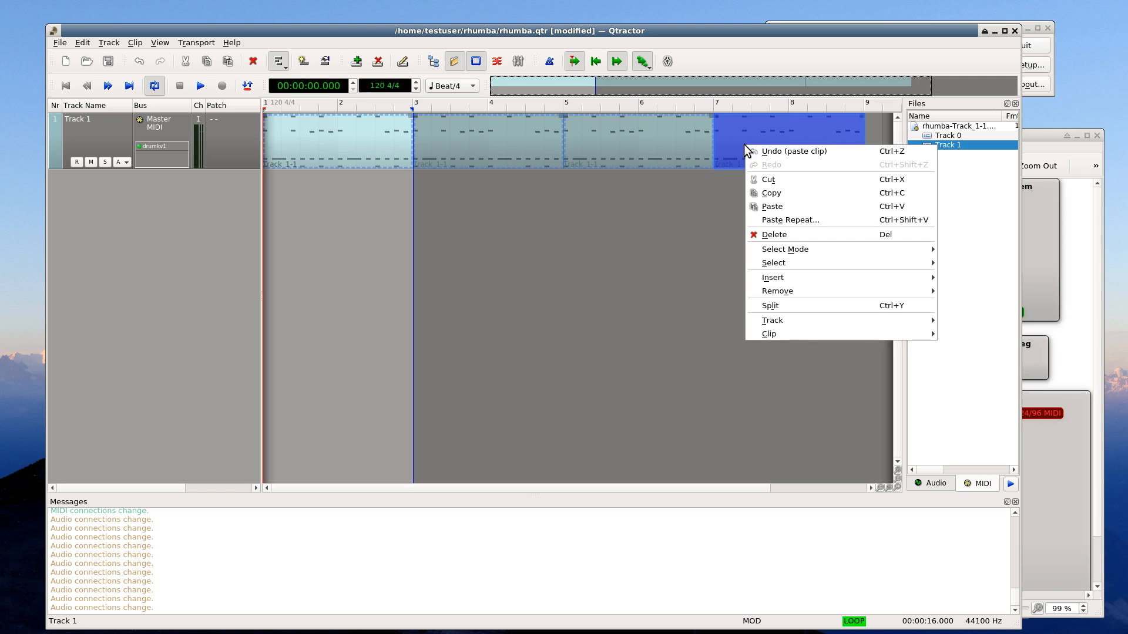
mouse_move(774, 266)
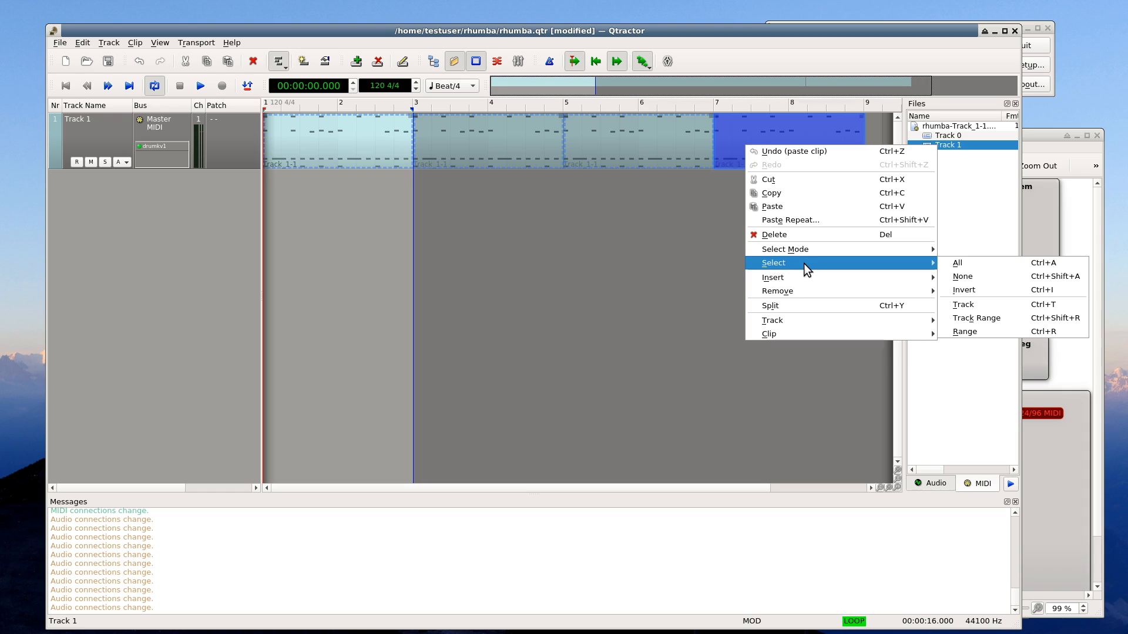
mouse_move(800, 334)
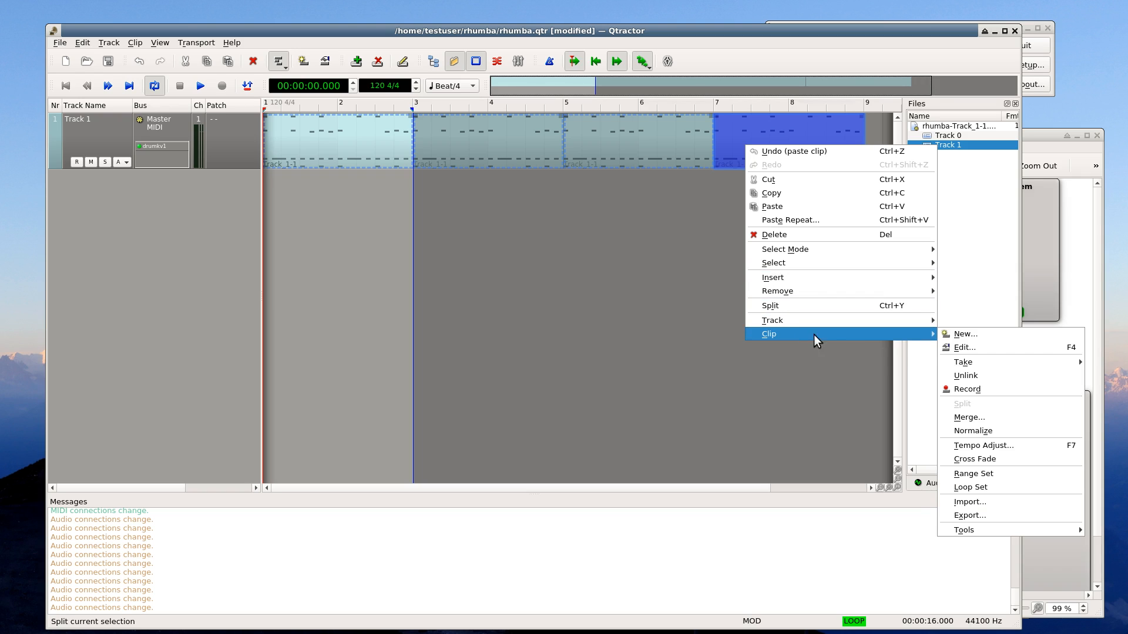
click(971, 372)
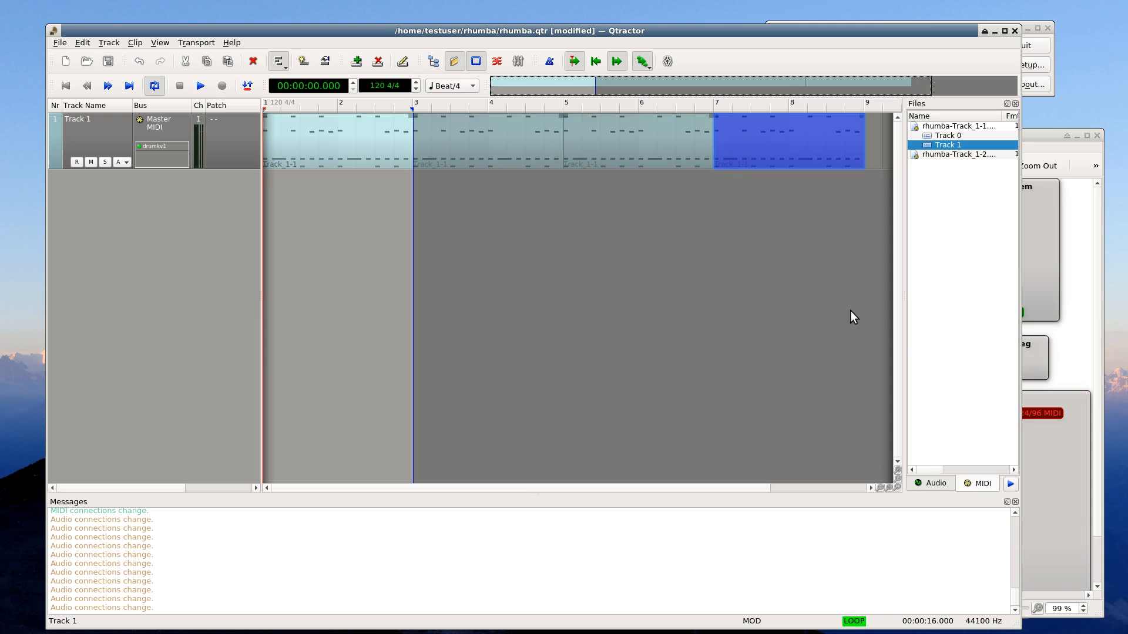
click(734, 215)
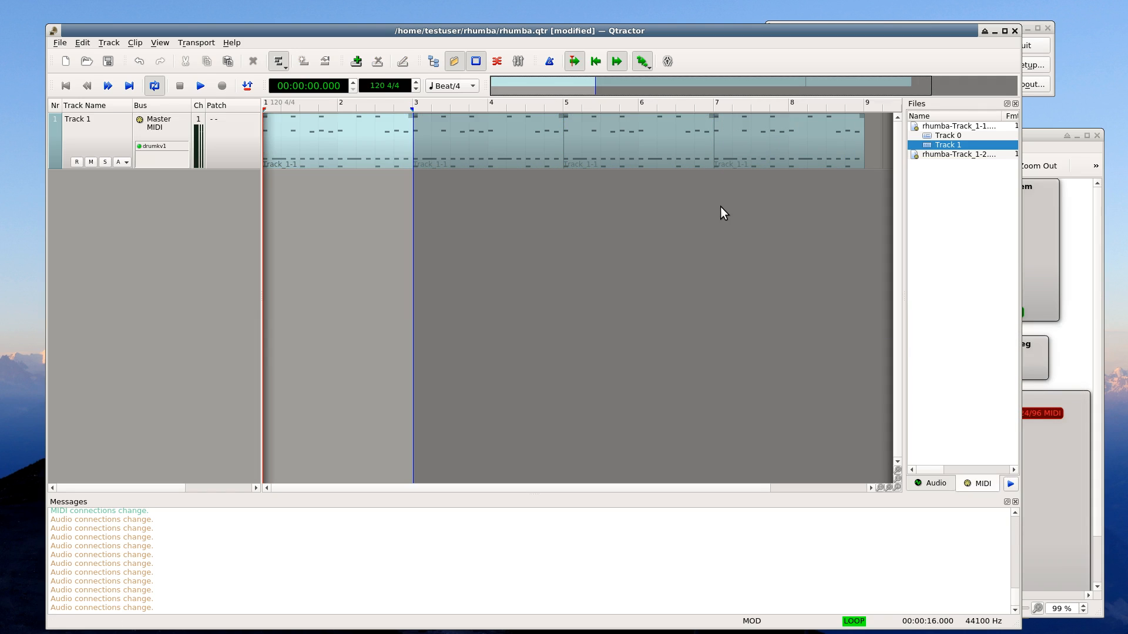
double_click(762, 143)
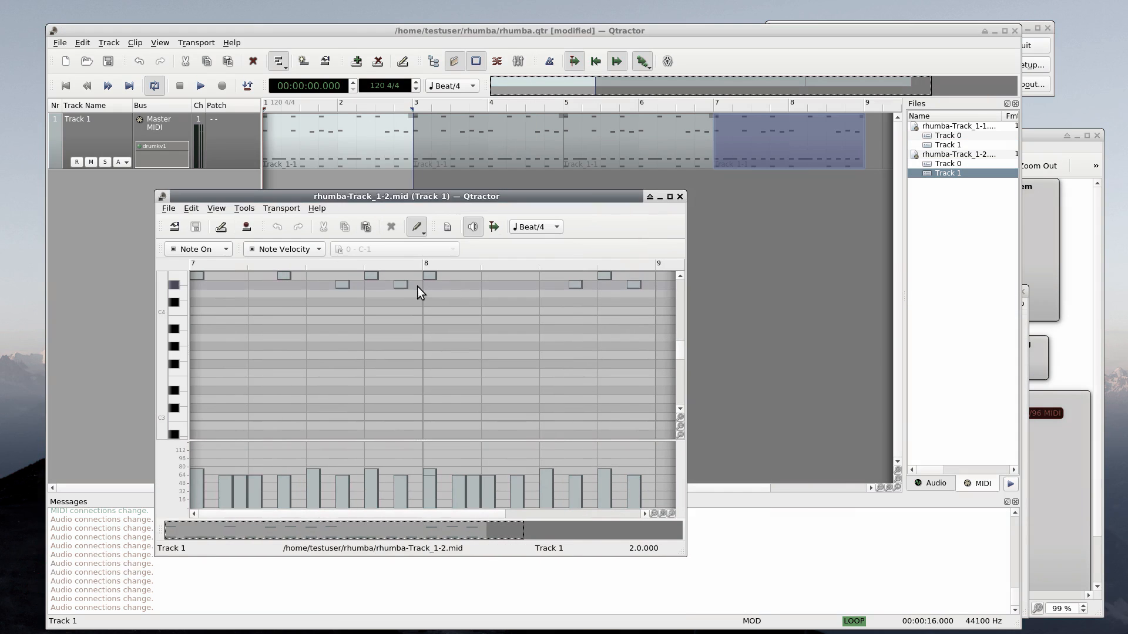
- Rework bar 8's second half into a conga fill, with D#4 on steps 9–12 and E4 on steps 13 and 15, and play it back
mouse_move(583, 369)
mouse_down()
mouse_move(554, 368)
mouse_move(572, 368)
mouse_up()
click(417, 228)
click(418, 255)
drag(586, 361, 643, 360)
click(598, 369)
click(614, 362)
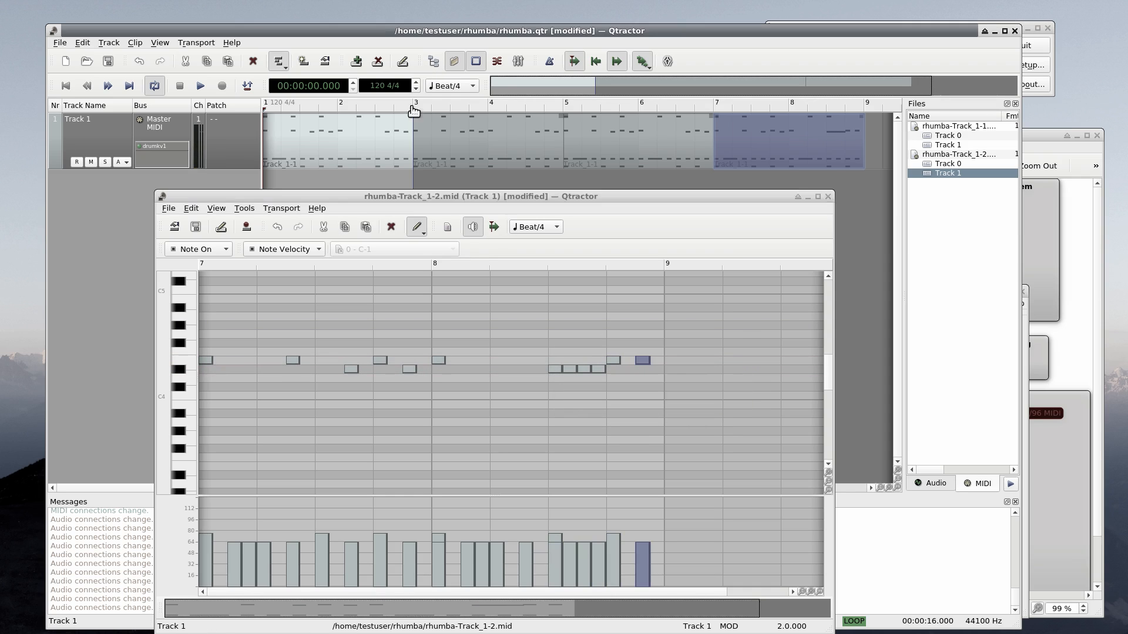
key(space)
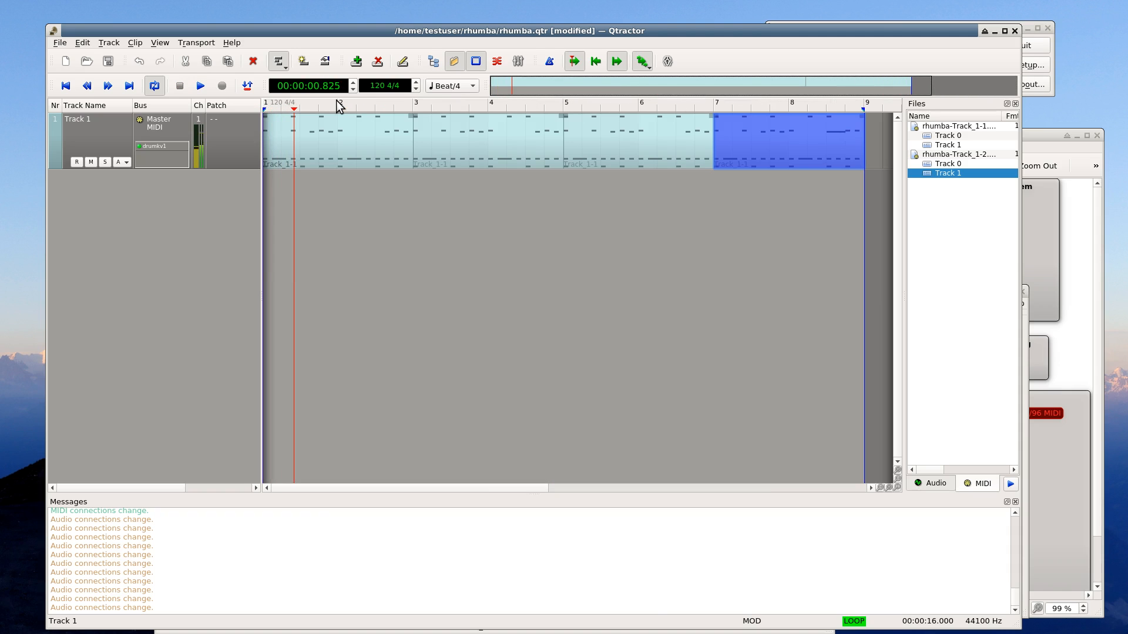
click(468, 335)
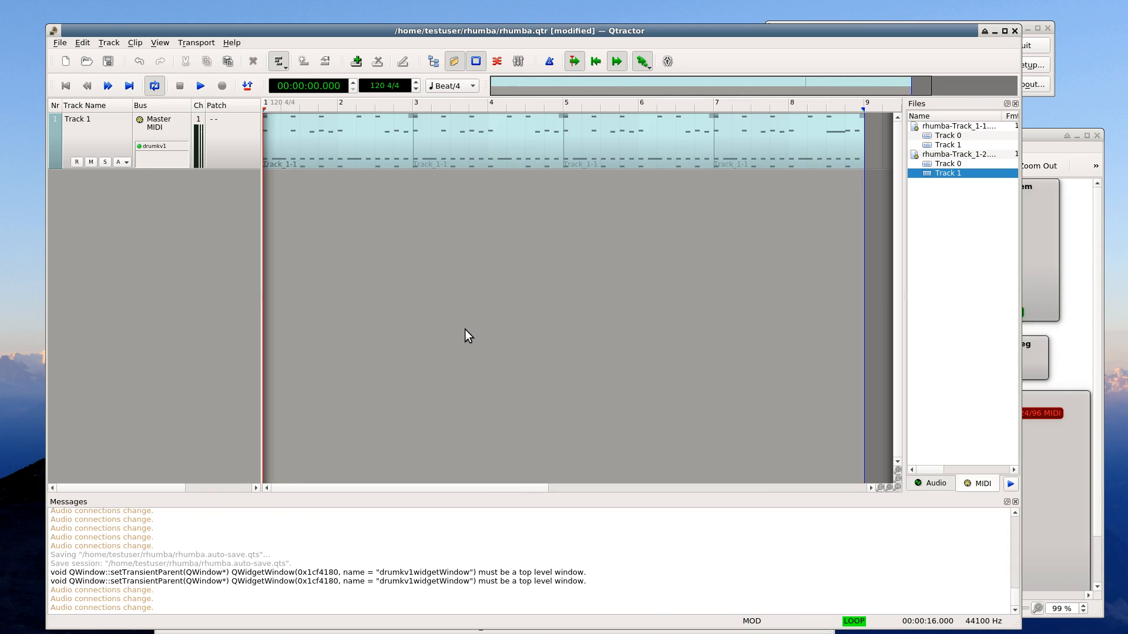
- Open Track 1's drumkv1 and set the output panning to about -31 for 63 - Open Hi Conga and 30 for 64 - Low Conga
double_click(111, 132)
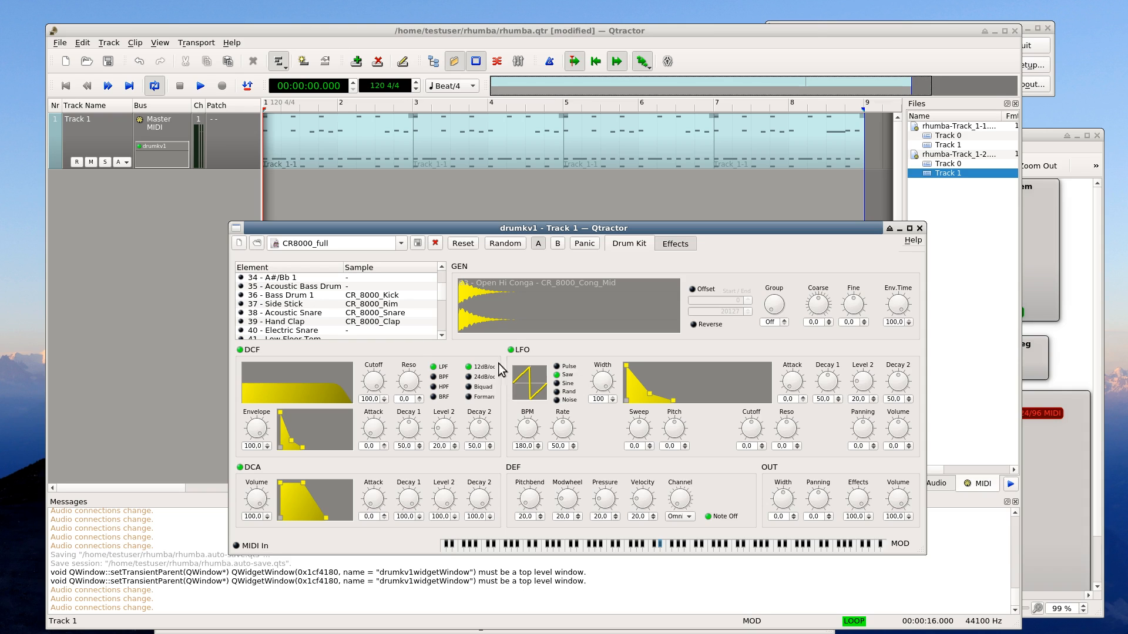
scroll(368, 304, down, 5)
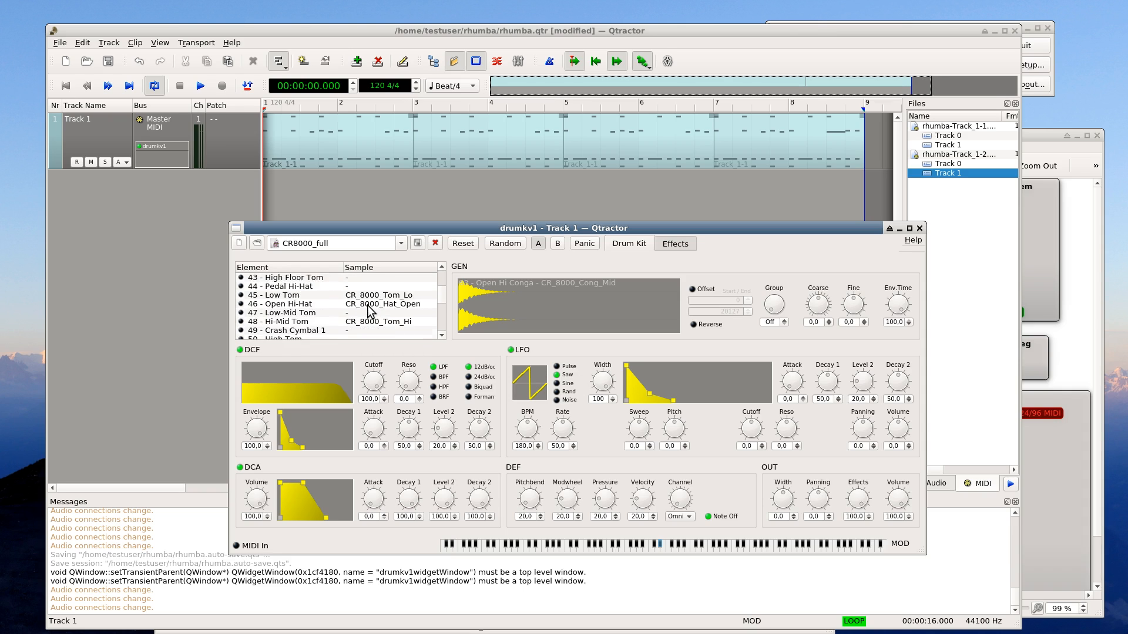
scroll(368, 305, down, 3)
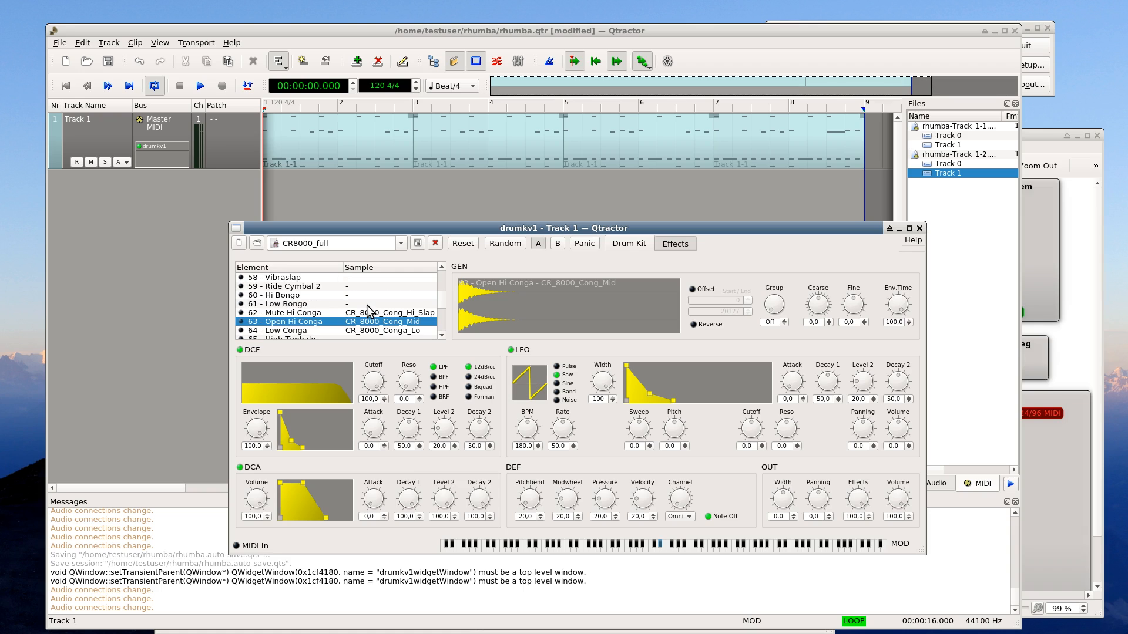
drag(817, 502, 809, 494)
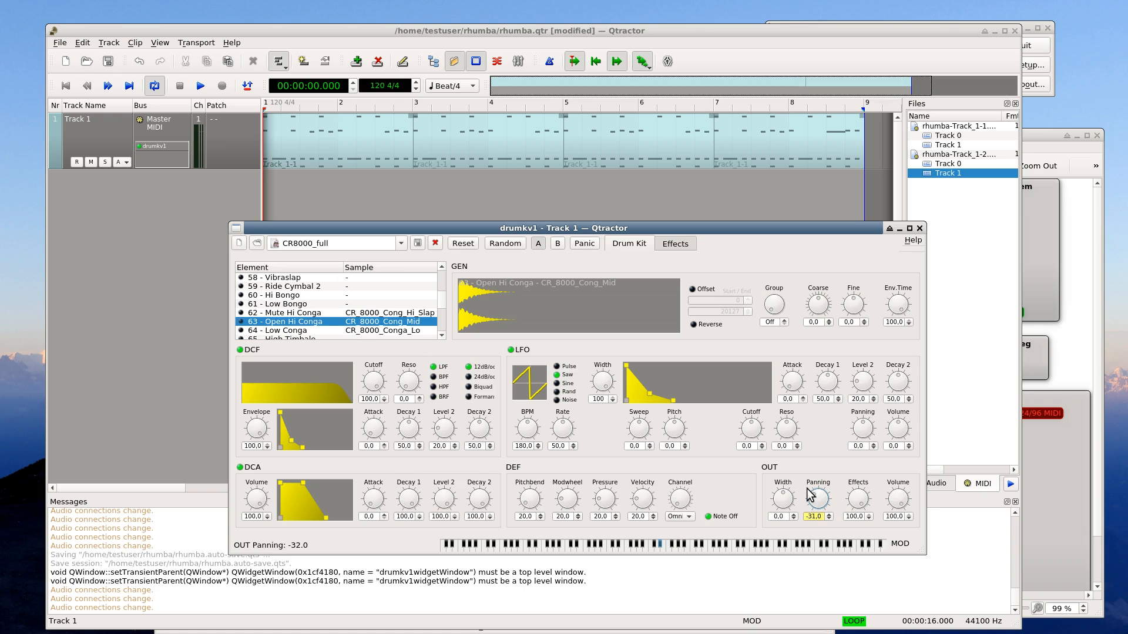
click(362, 330)
drag(820, 498, 823, 500)
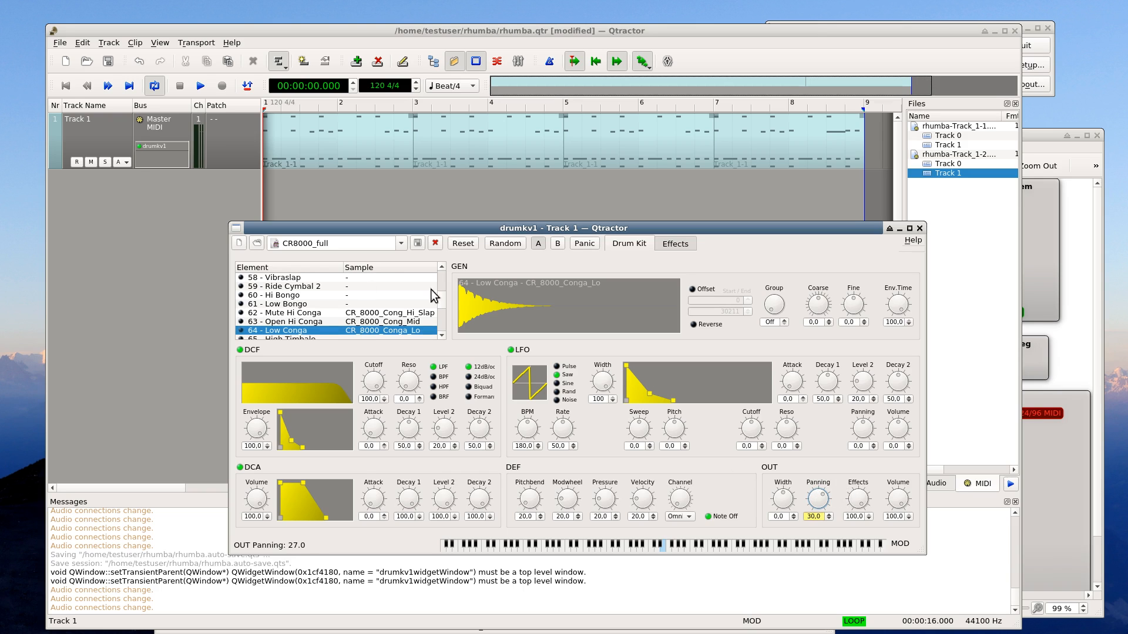
- Play the looped arrangement to check the panned congas, and stop playback
click(138, 185)
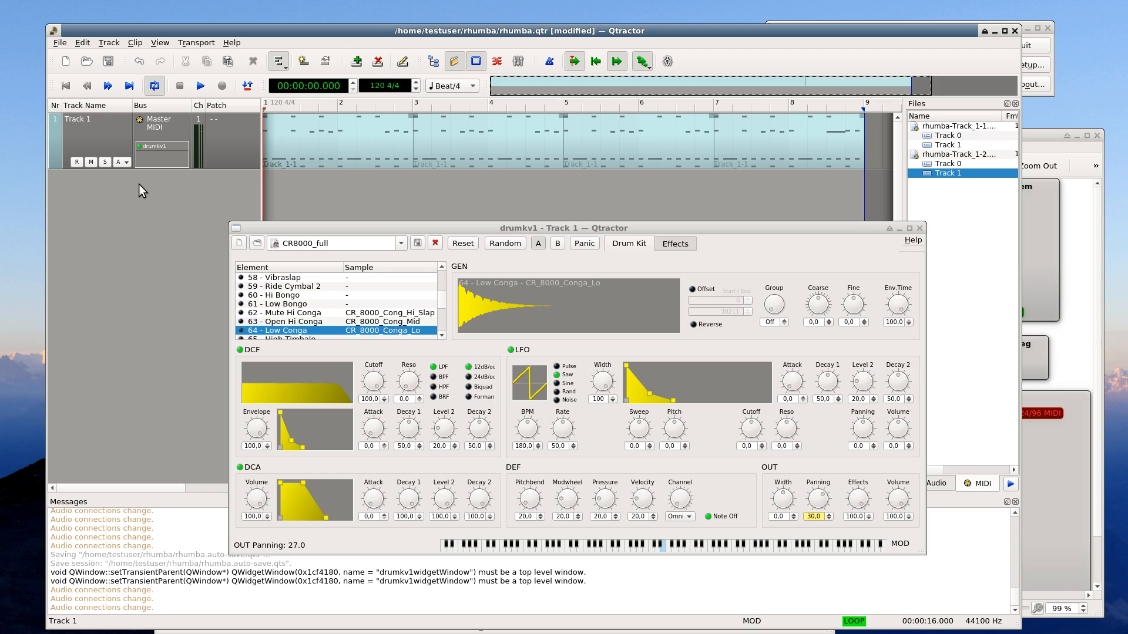
key(space)
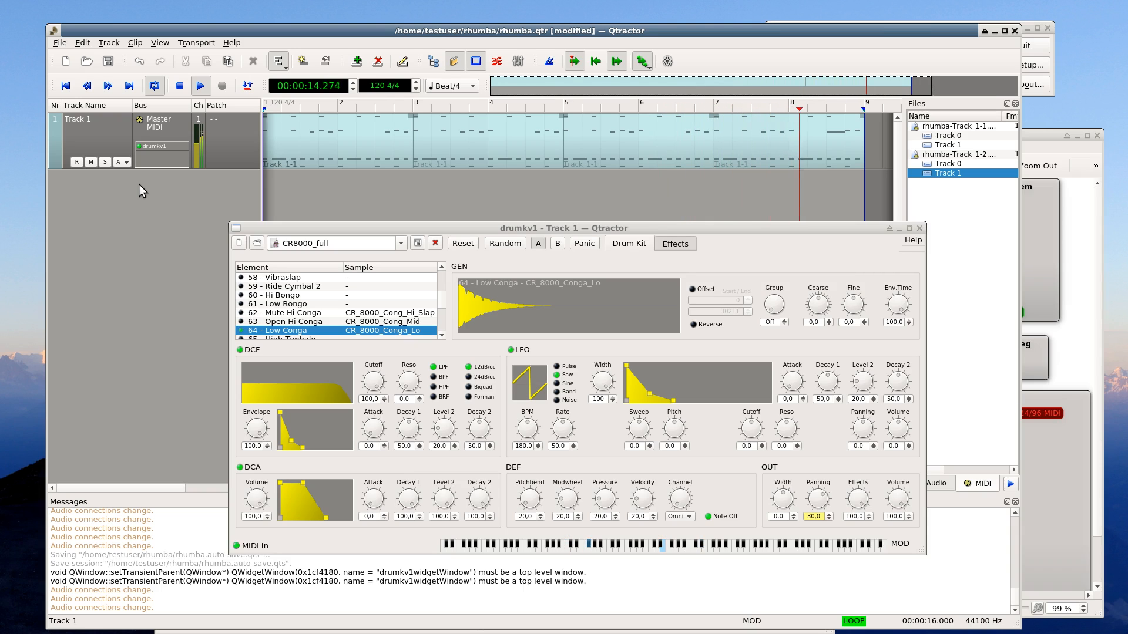
key(space)
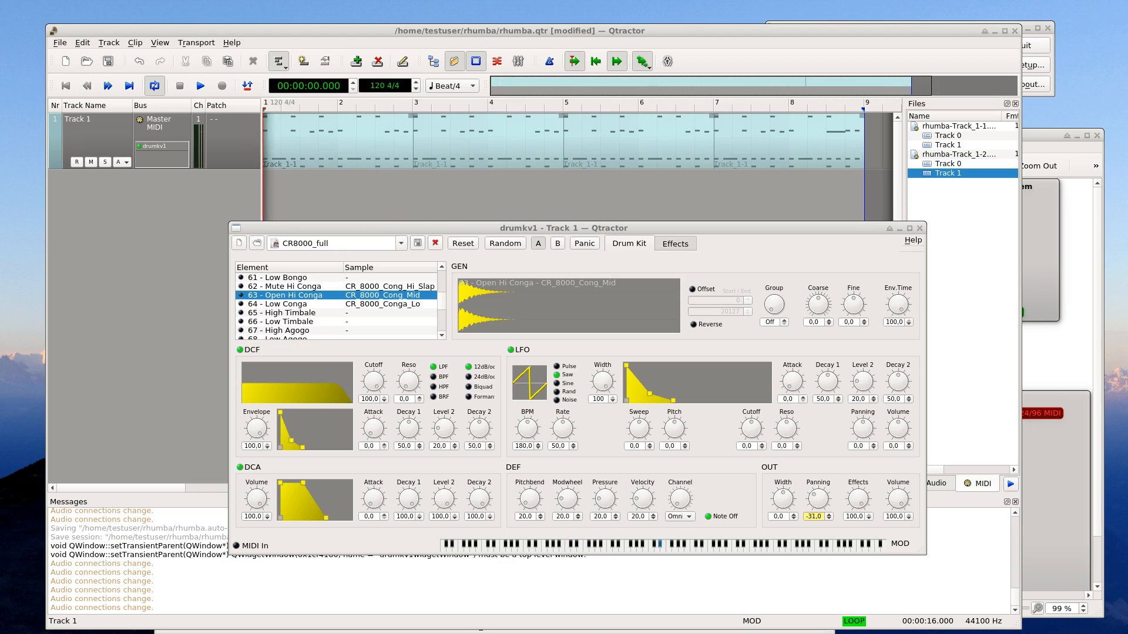
- Open the mixer, enlarge its window and bring up the plugin options for Track 1's strip
click(182, 276)
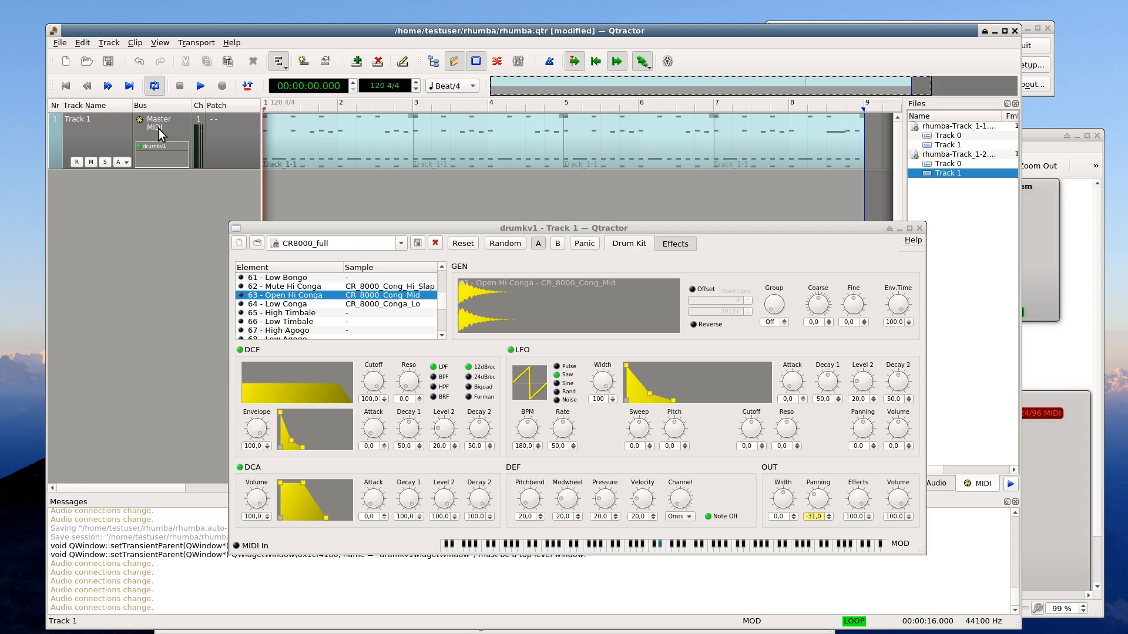
key(F9)
drag(66, 336, 332, 186)
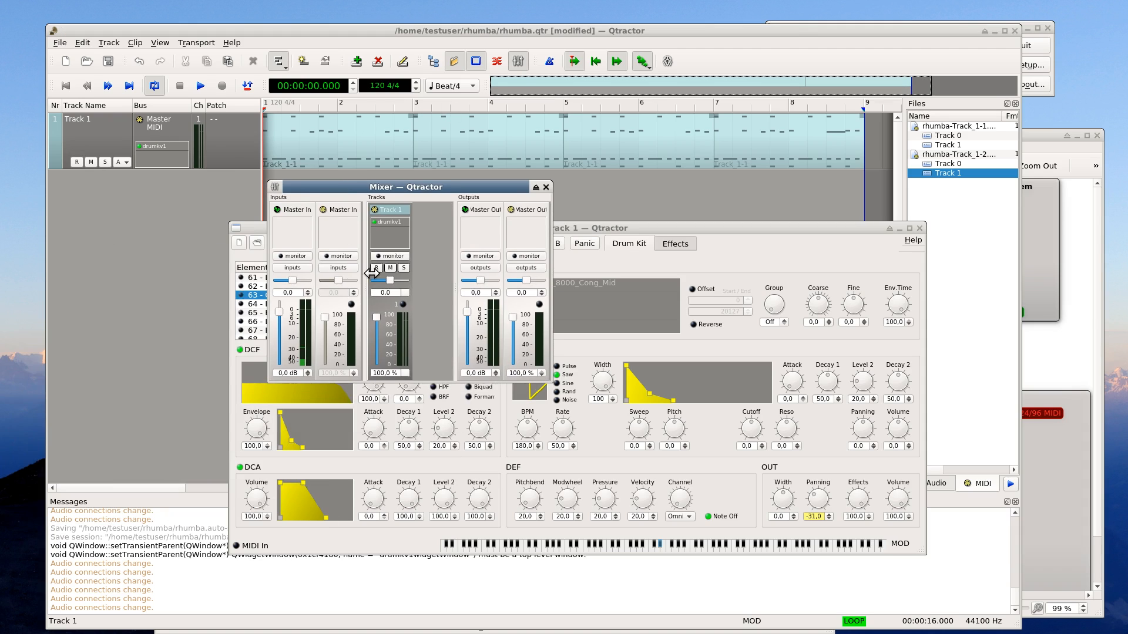
drag(525, 374, 821, 631)
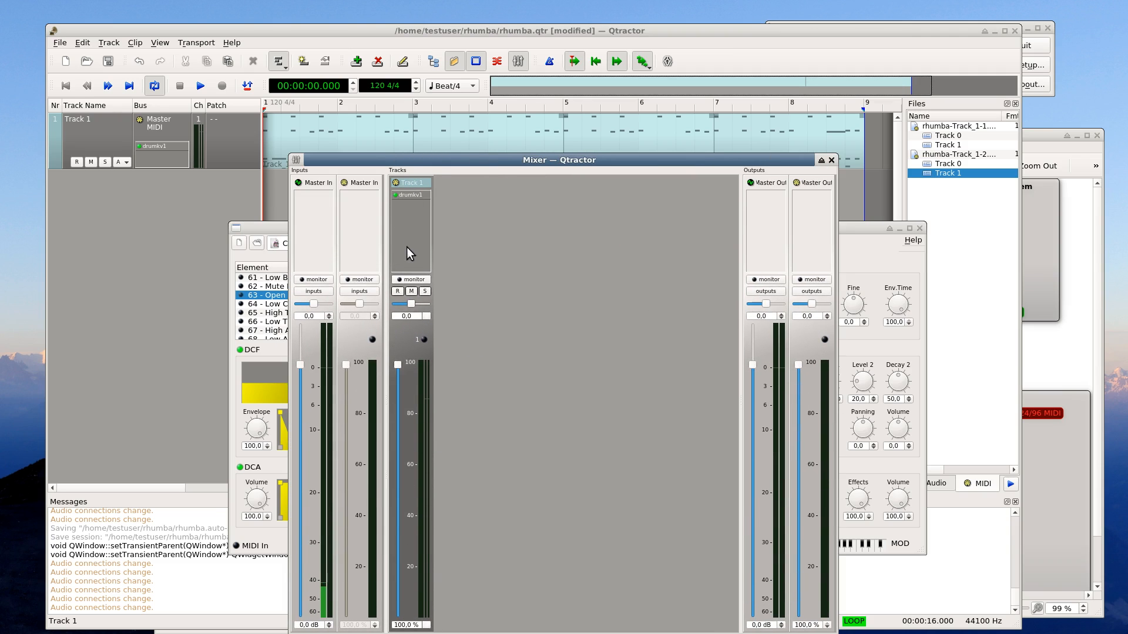
right_click(407, 213)
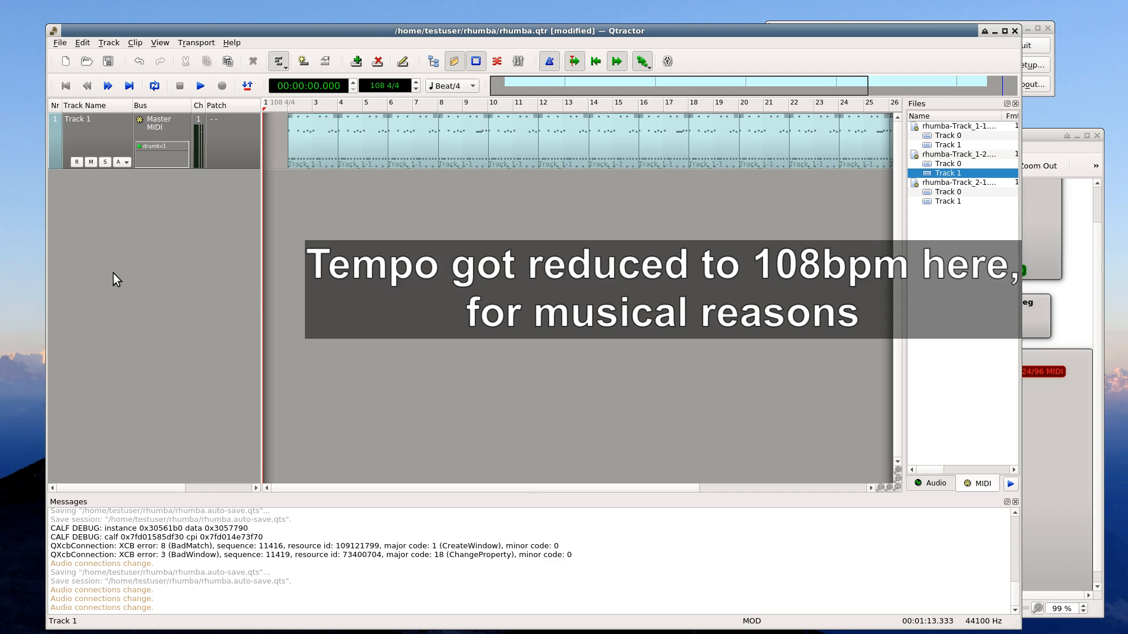
- Add a MIDI track named Track 2 with the LV2 Calf Monosynth plugin as its instrument
right_click(113, 273)
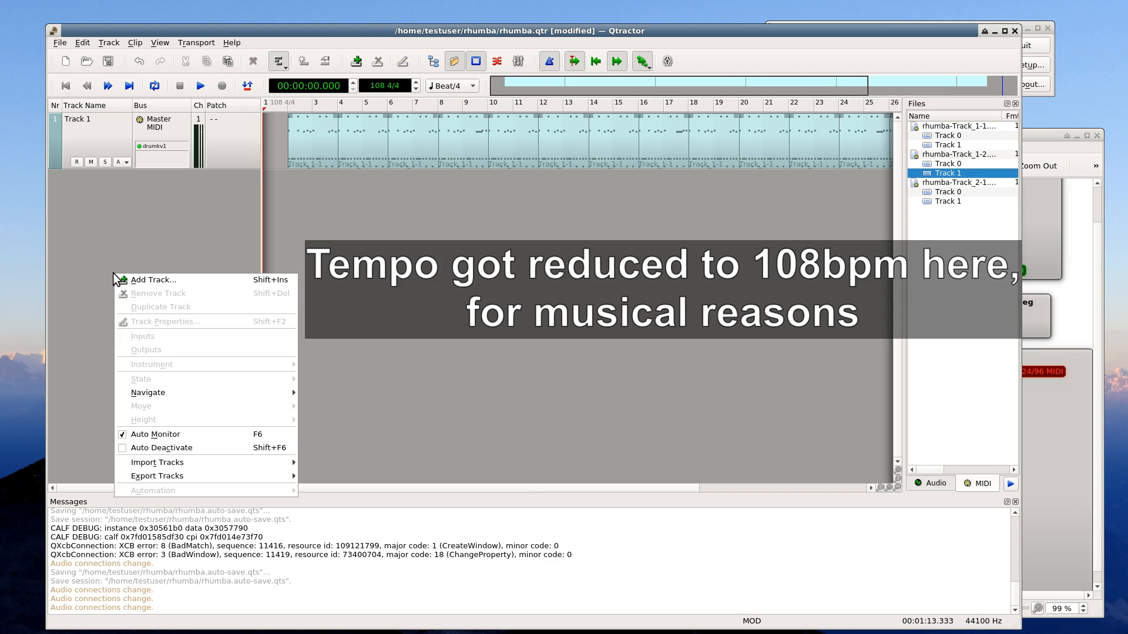
click(130, 281)
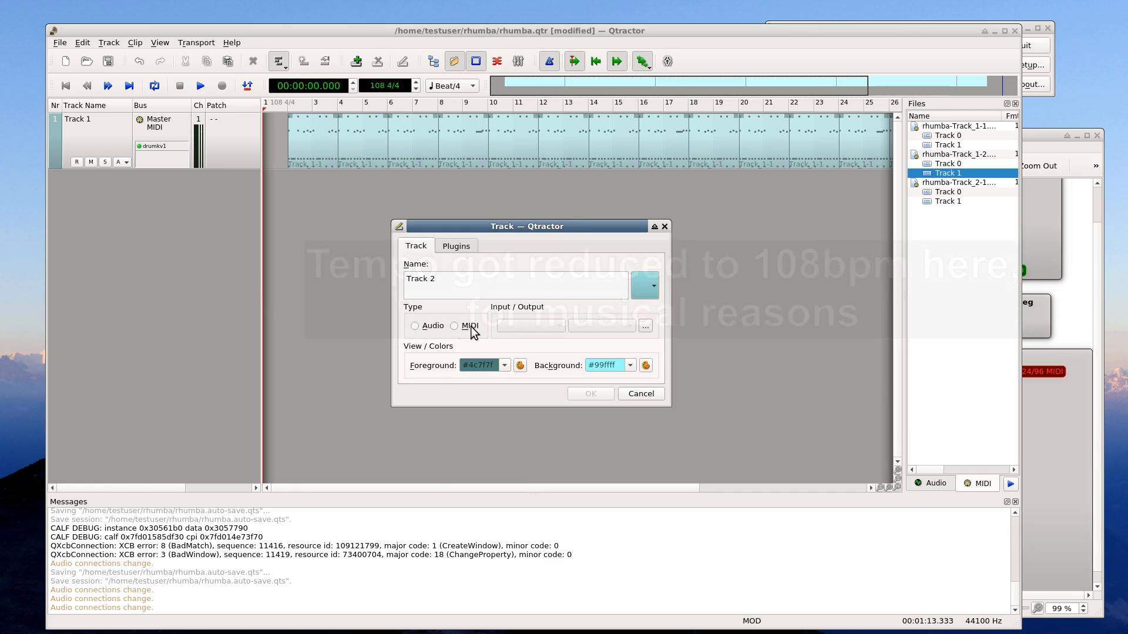
click(454, 326)
click(457, 246)
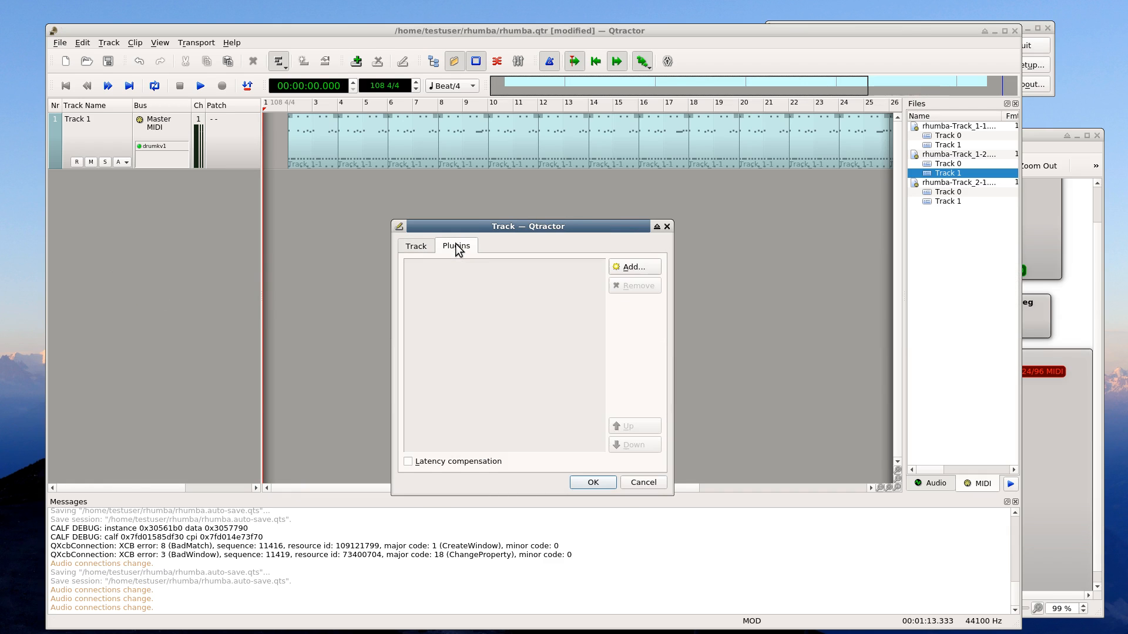
click(629, 269)
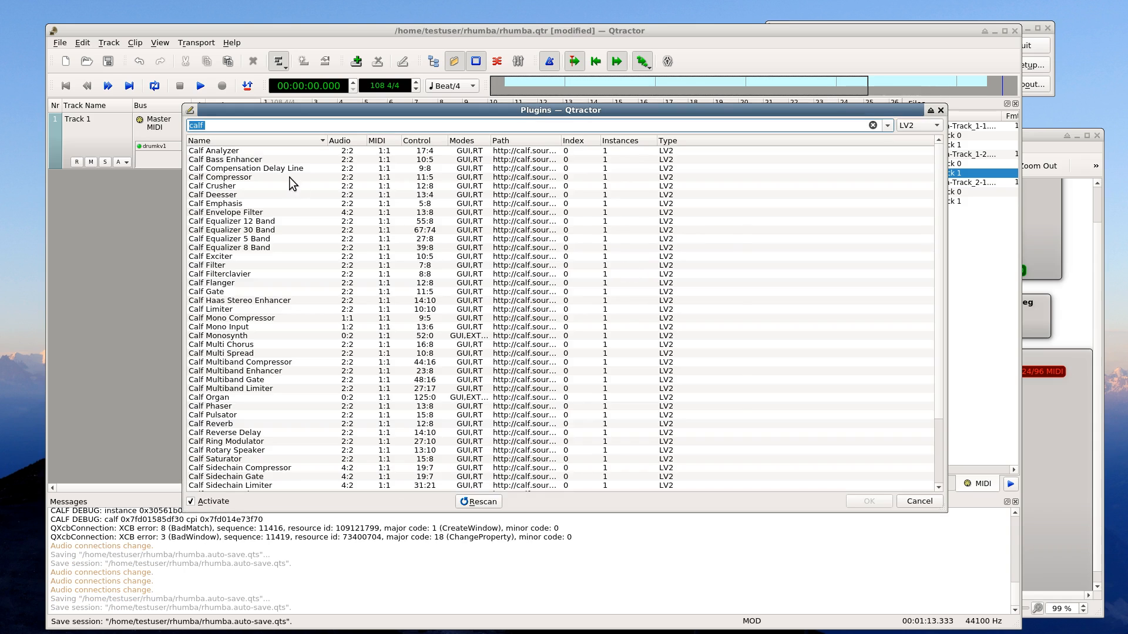
text(mono)
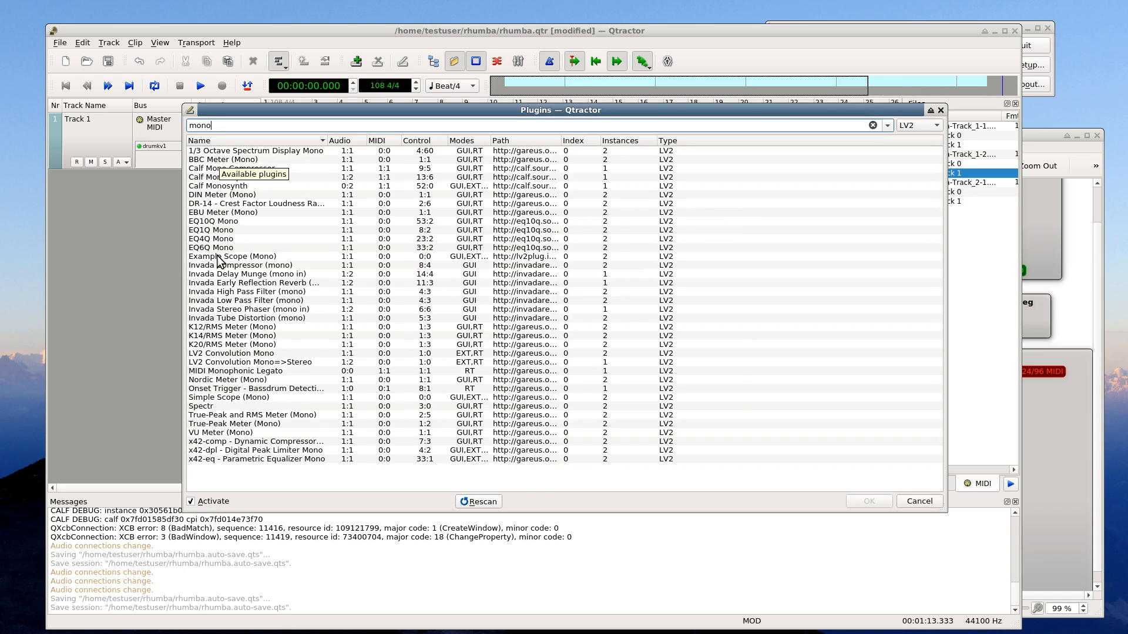
double_click(222, 186)
drag(443, 174, 463, 241)
click(595, 488)
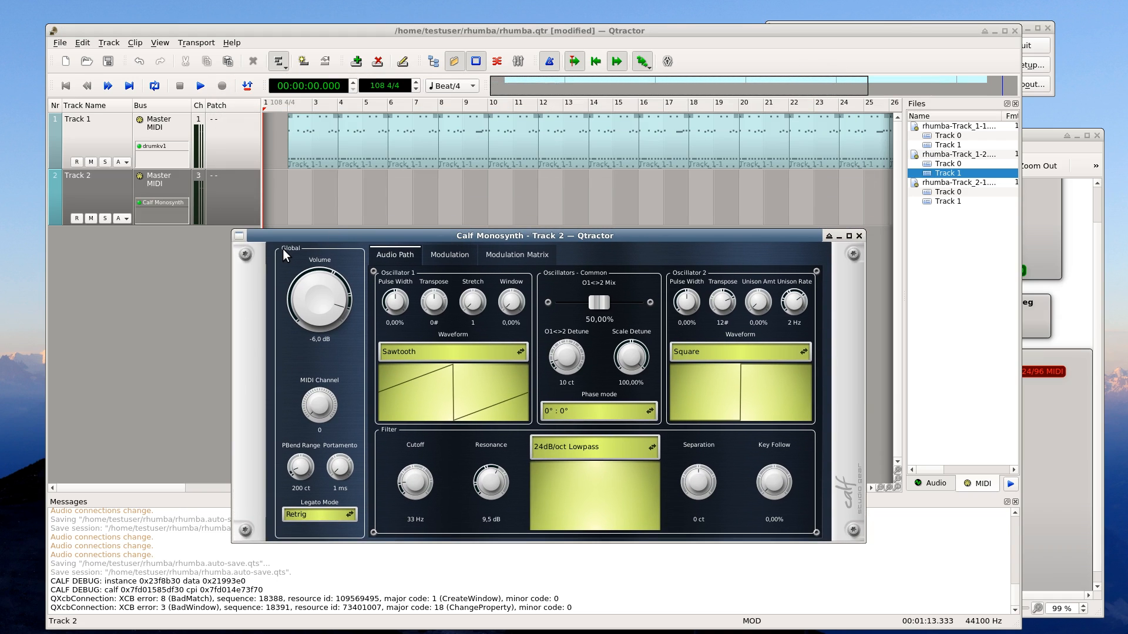
- Load the Fat Bass preset into Track 2's Calf Monosynth and return to the synth's window
right_click(156, 203)
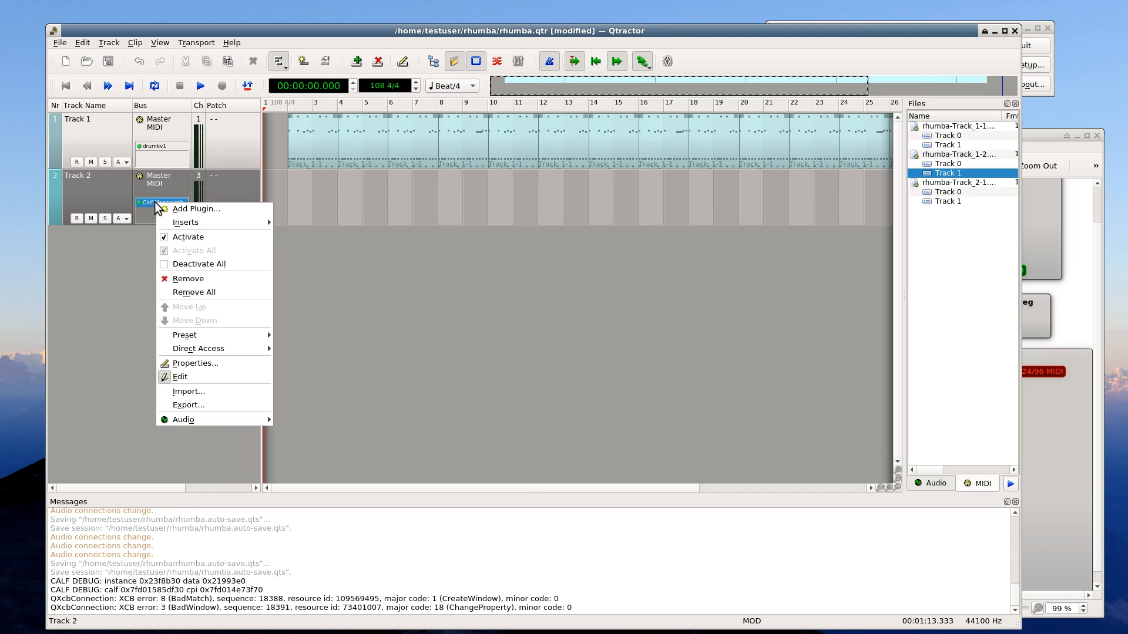
mouse_move(205, 335)
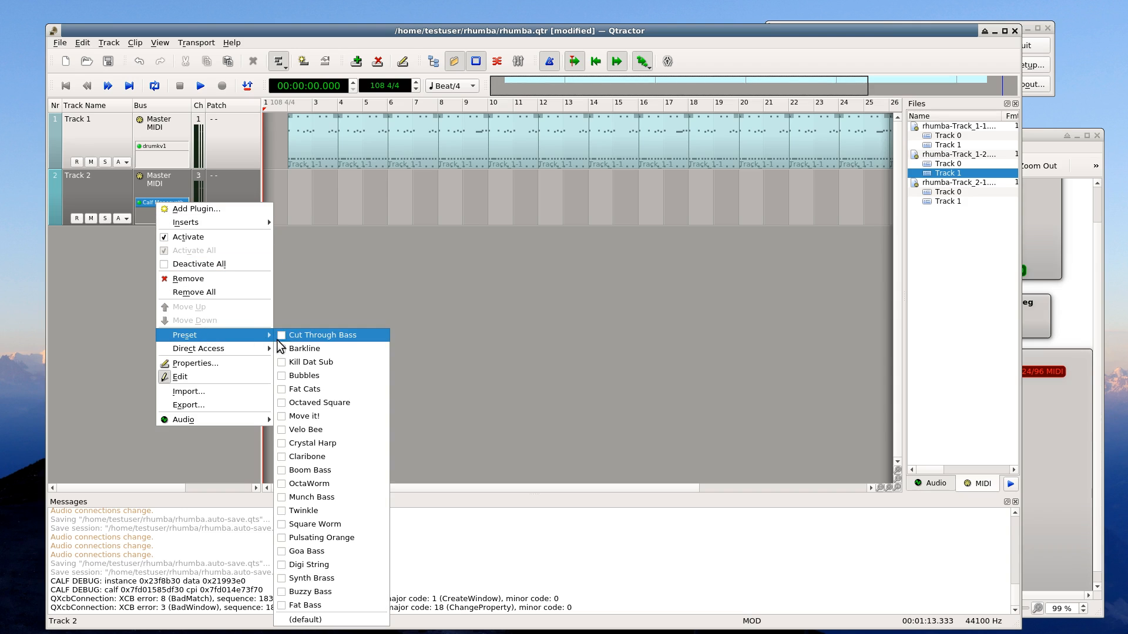
click(306, 605)
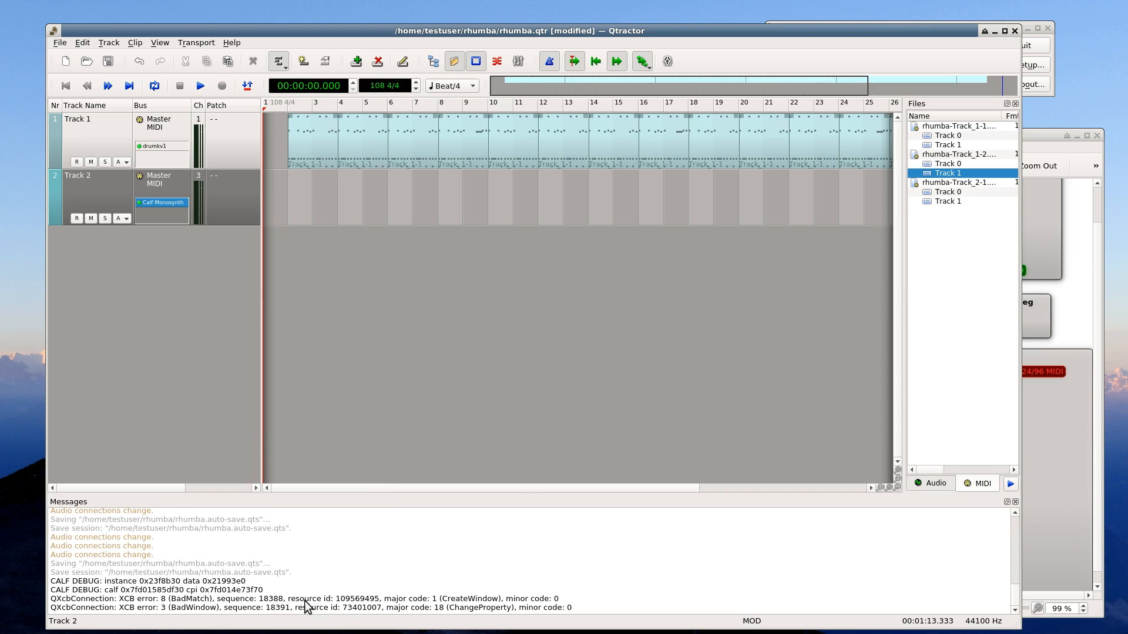
key(alt+Tab)
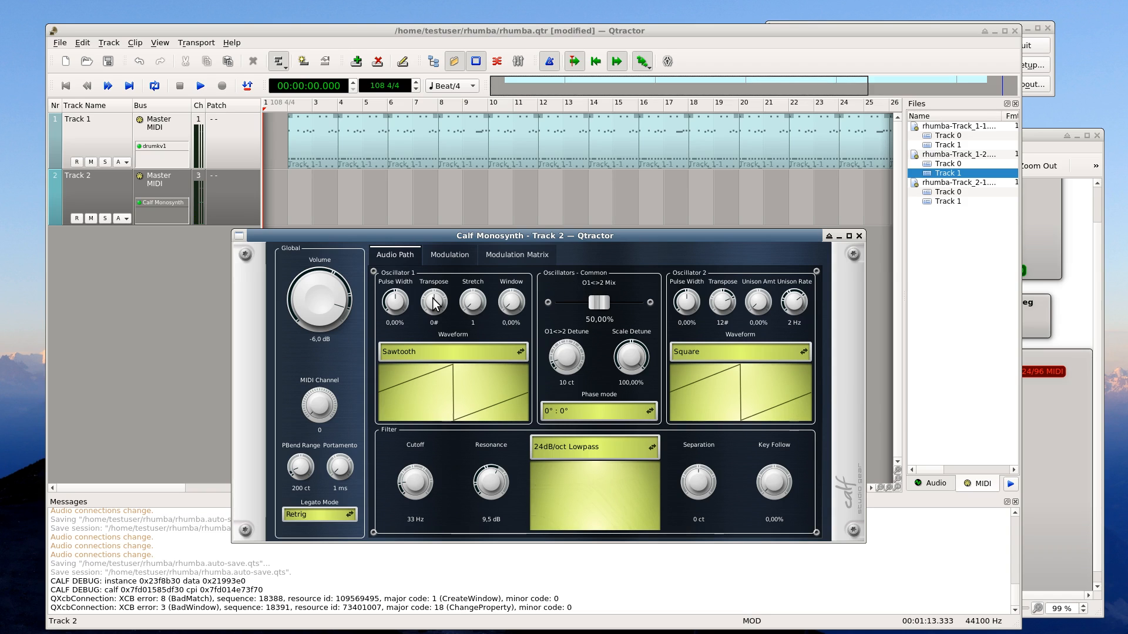
- Set oscillator 1's transpose to -12, oscillator 2 to transpose 0 with a Sine waveform, and the filter to about 47 Hz cutoff and 3.4 dB resonance
drag(434, 303, 433, 349)
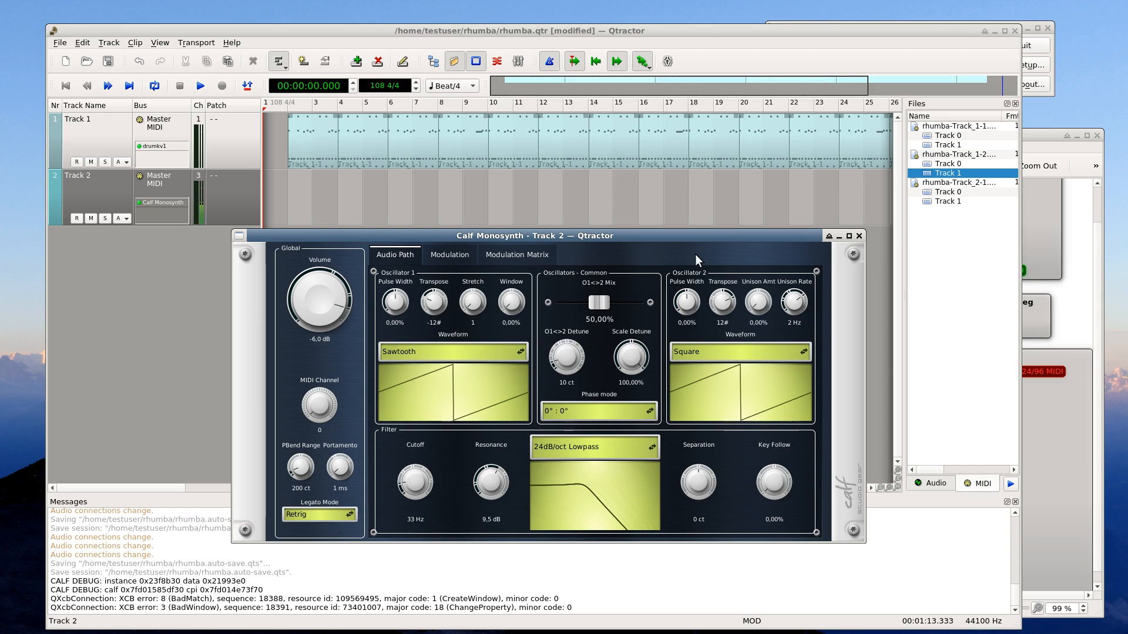
drag(722, 301, 715, 327)
click(795, 351)
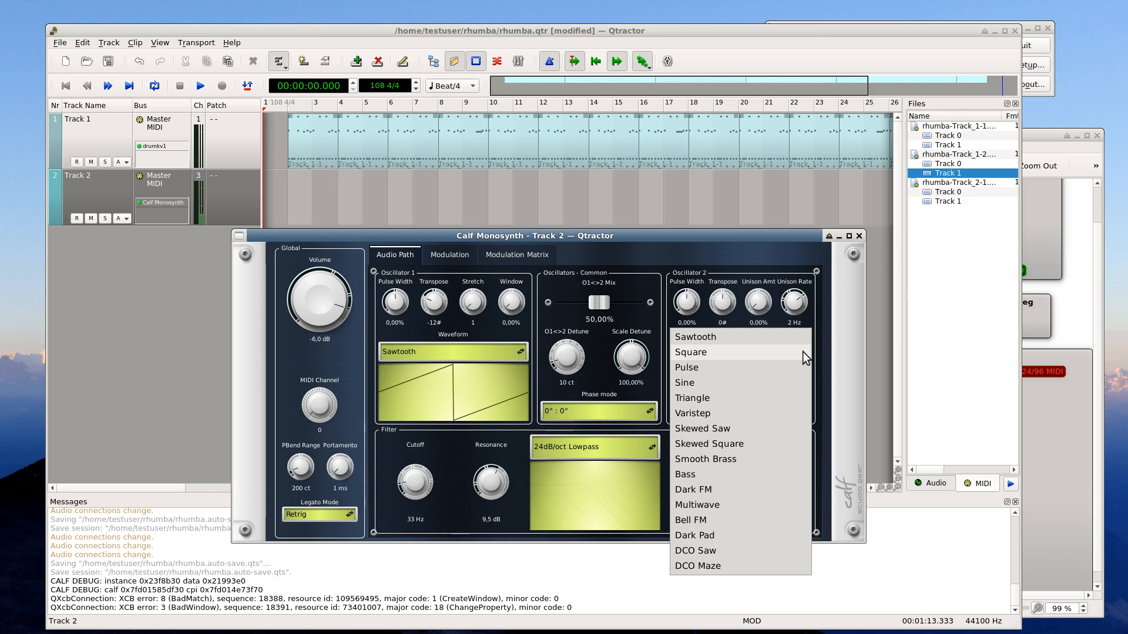
click(717, 381)
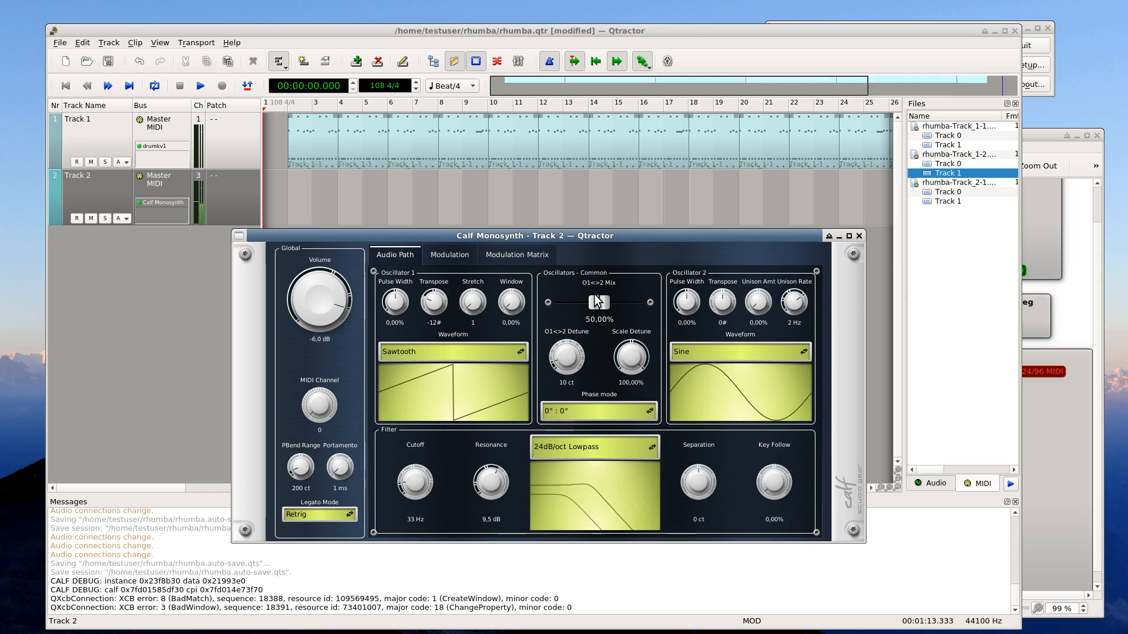
drag(413, 478, 412, 471)
drag(489, 488, 498, 530)
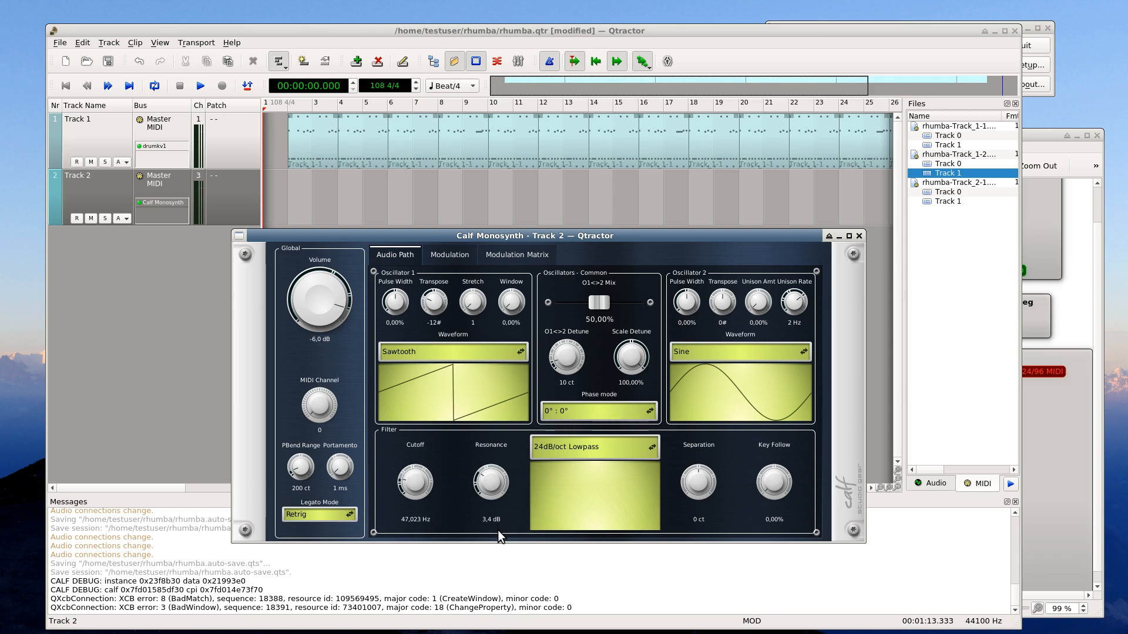
- Set Envelope 1's decay to about 1325 ms with less To Cutoff, and Envelope 2's decay to about 1587 ms with 0% sustain
click(439, 253)
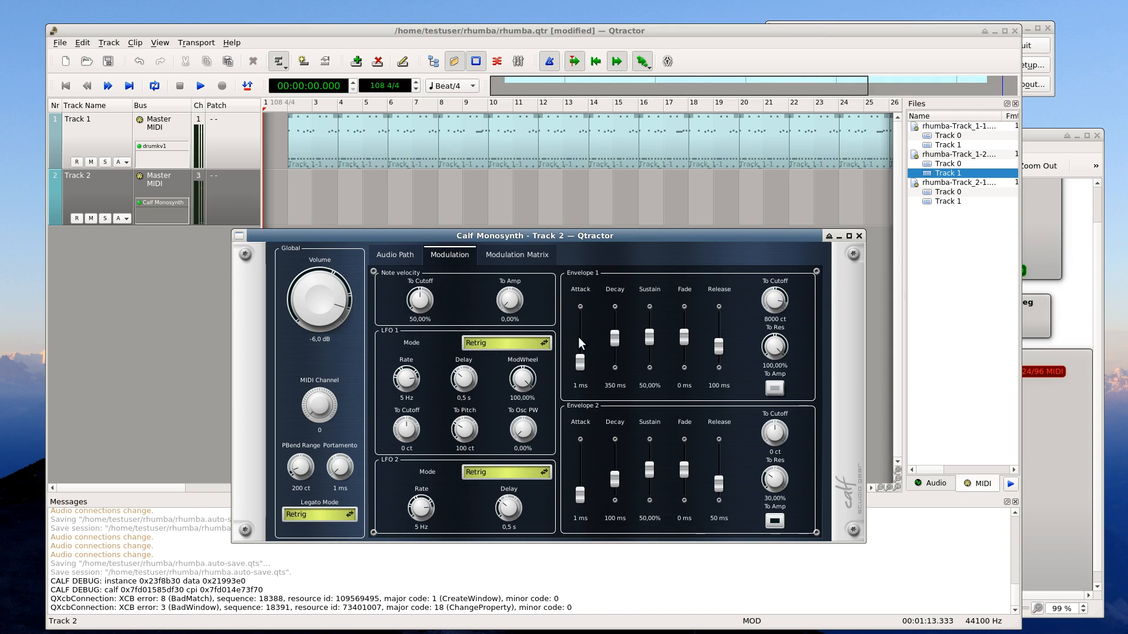
drag(617, 338, 613, 333)
drag(614, 480, 650, 517)
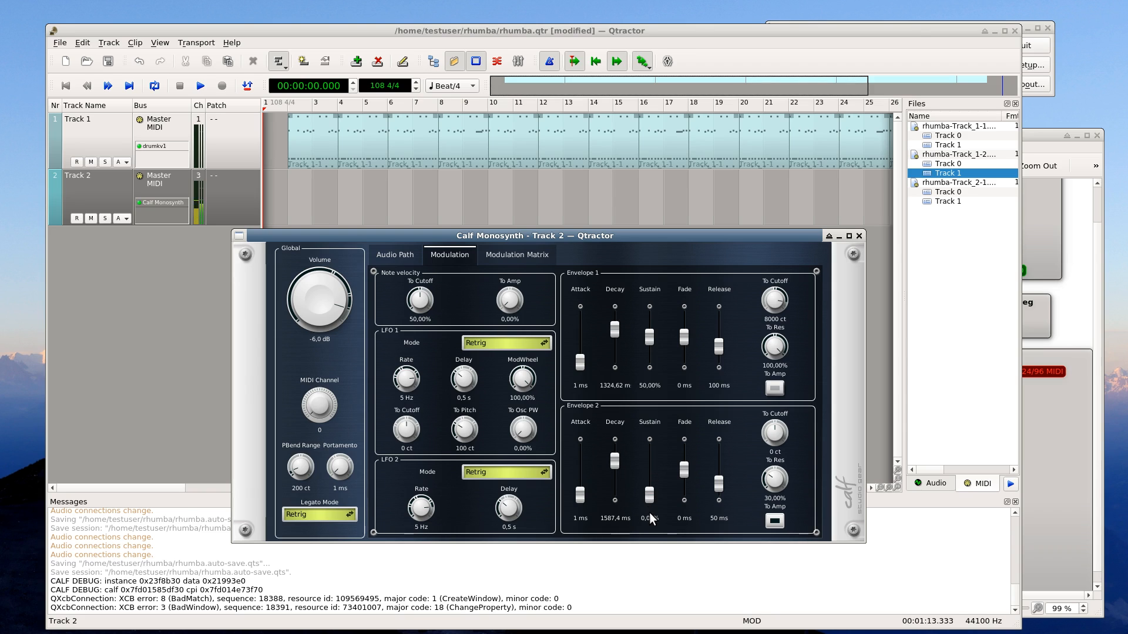
drag(769, 298, 722, 338)
- Arm Track 2 for recording and enable transport recording with the metronome on
click(184, 30)
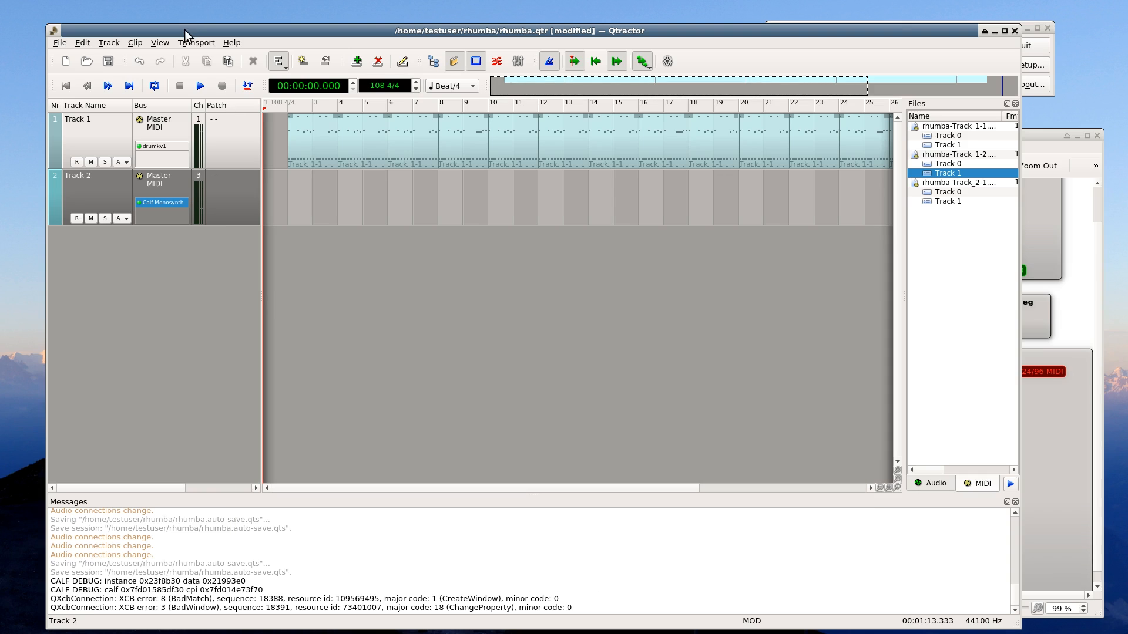
click(76, 217)
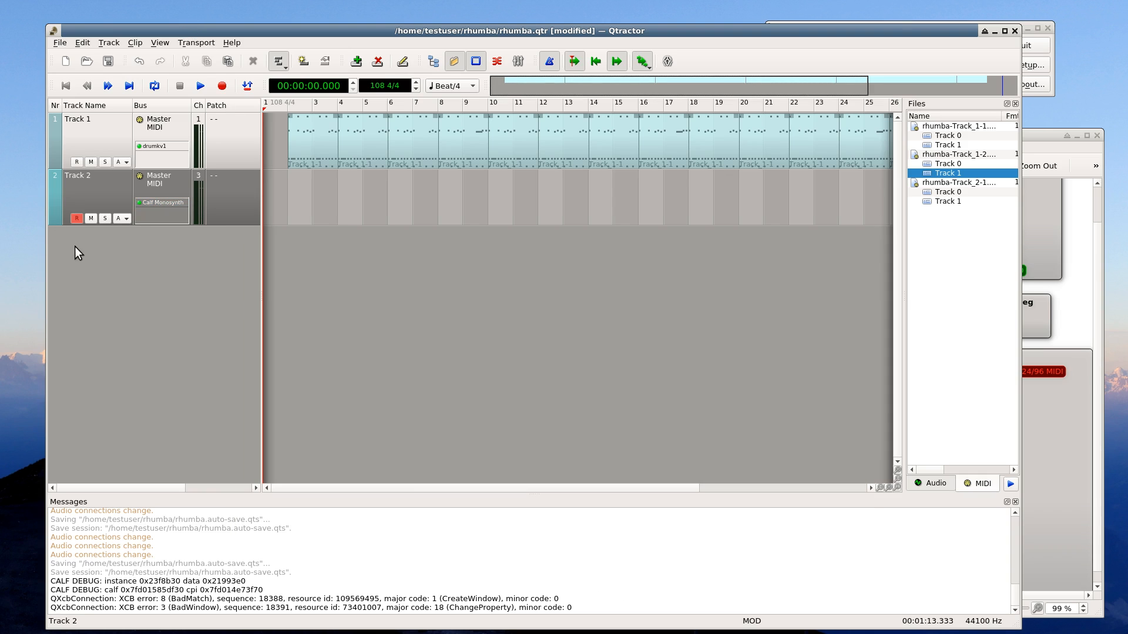
click(549, 64)
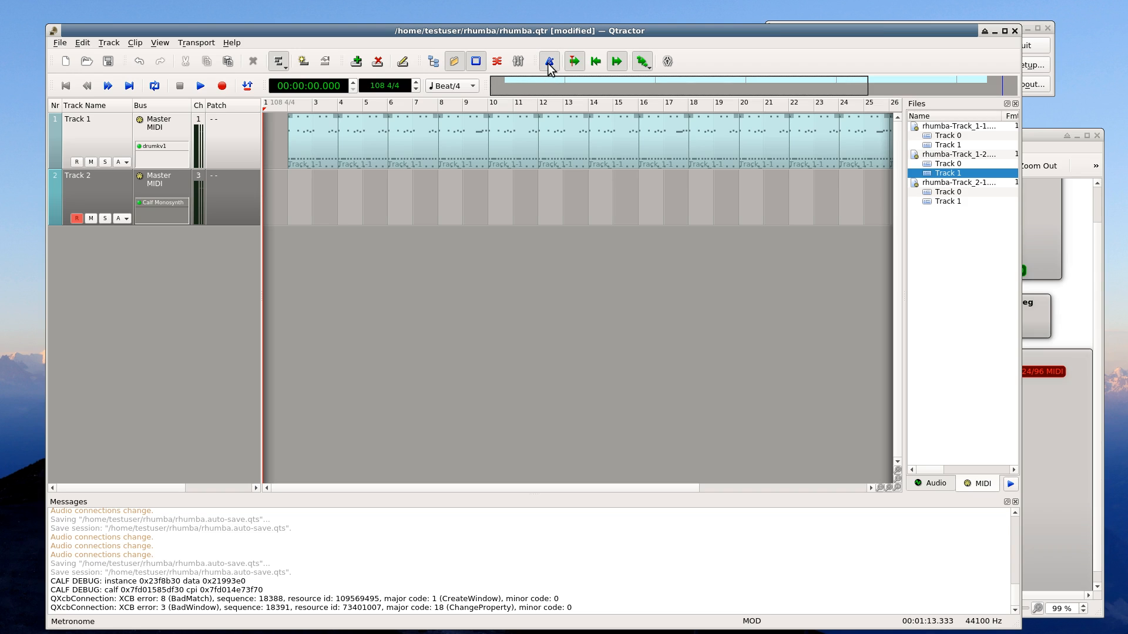
click(223, 87)
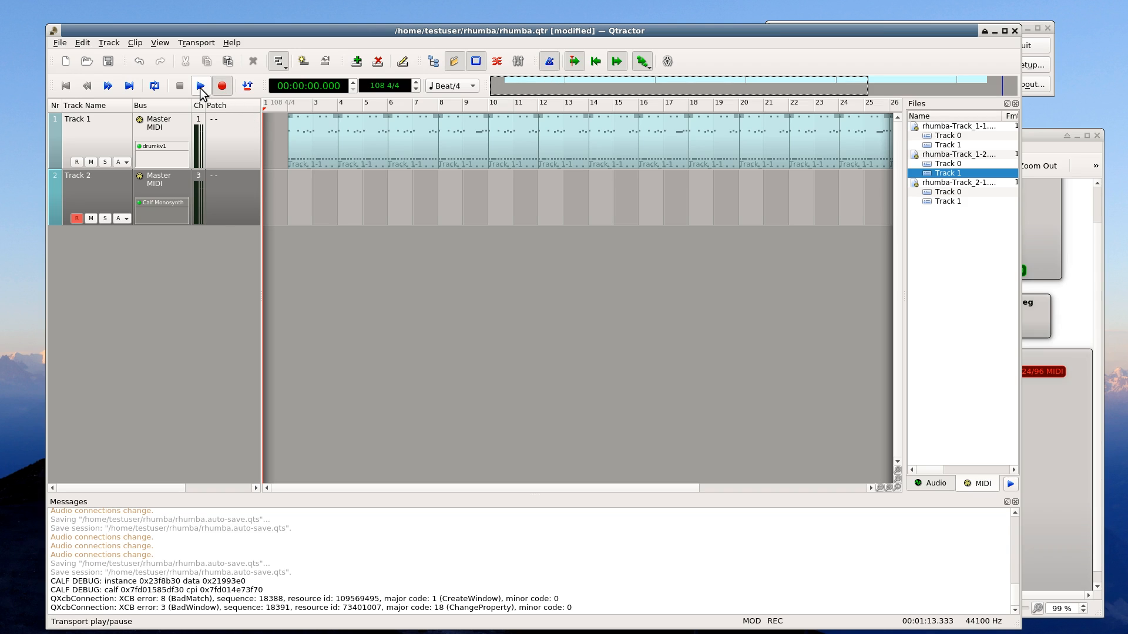
- Record a bass line on Track 2 from the start to just past bar 18, disarm the track and return to the start
click(200, 87)
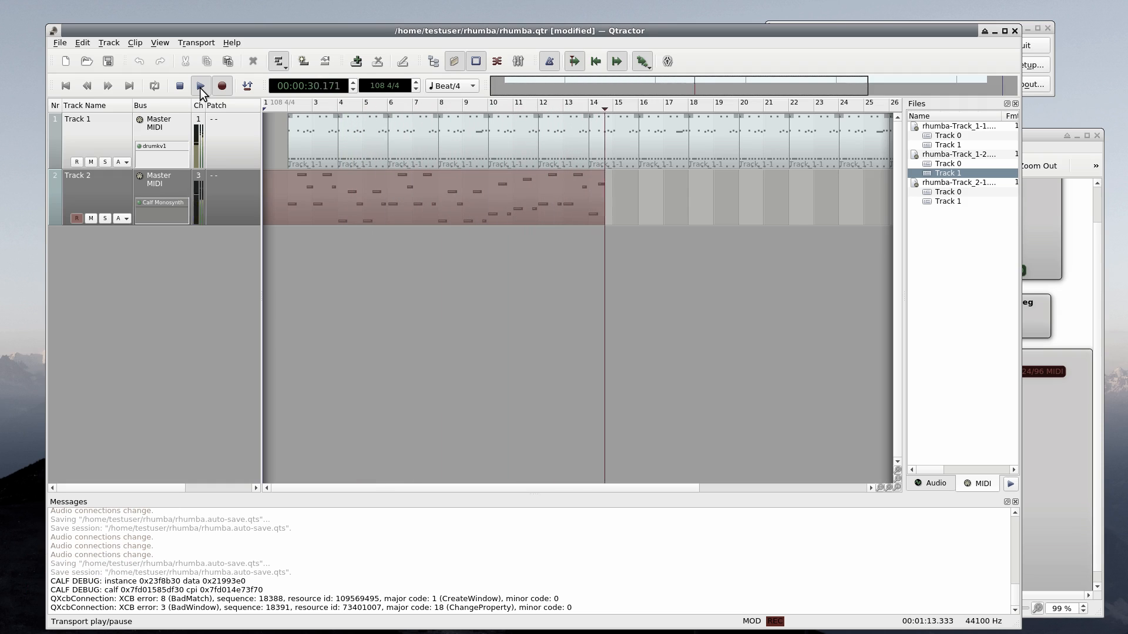
click(200, 86)
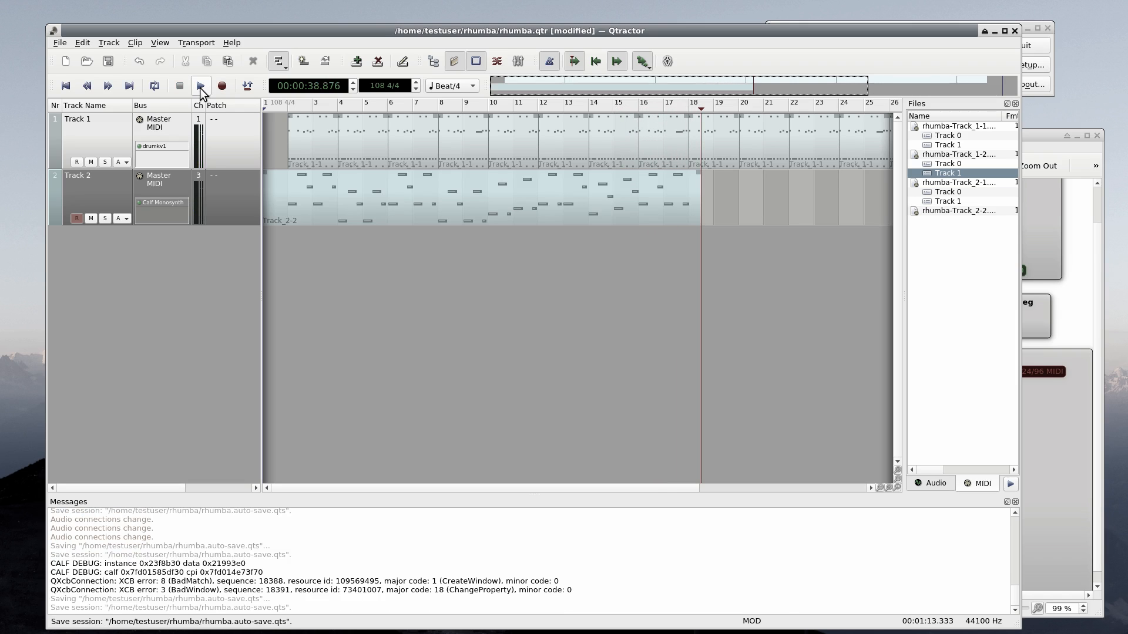
click(76, 218)
click(66, 87)
- Open the recorded Track 2 clip in the MIDI editor, enlarge the editor window and show the clip's whole range of notes
double_click(376, 195)
drag(456, 148, 317, 60)
drag(664, 419, 1038, 611)
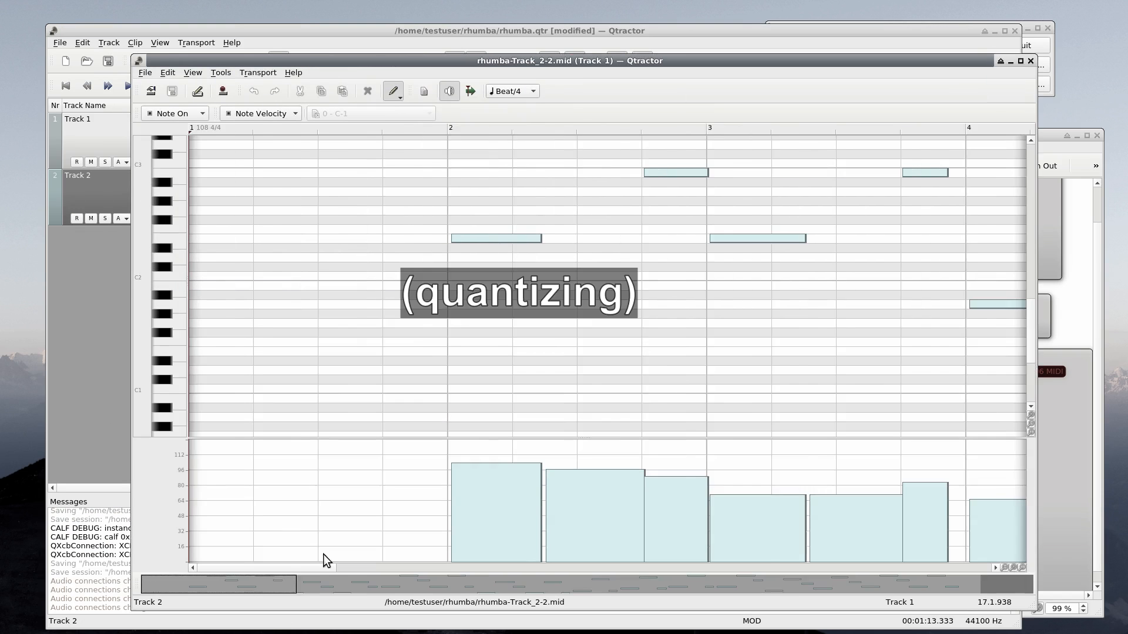
drag(324, 568, 978, 568)
scroll(511, 348, down, 4)
scroll(588, 393, down, 8)
- Switch to selection mode, select all the notes of the Track 2 clip and quantize them
click(393, 91)
click(411, 107)
drag(211, 287, 774, 384)
click(221, 73)
click(234, 87)
click(462, 313)
click(648, 388)
key(space)
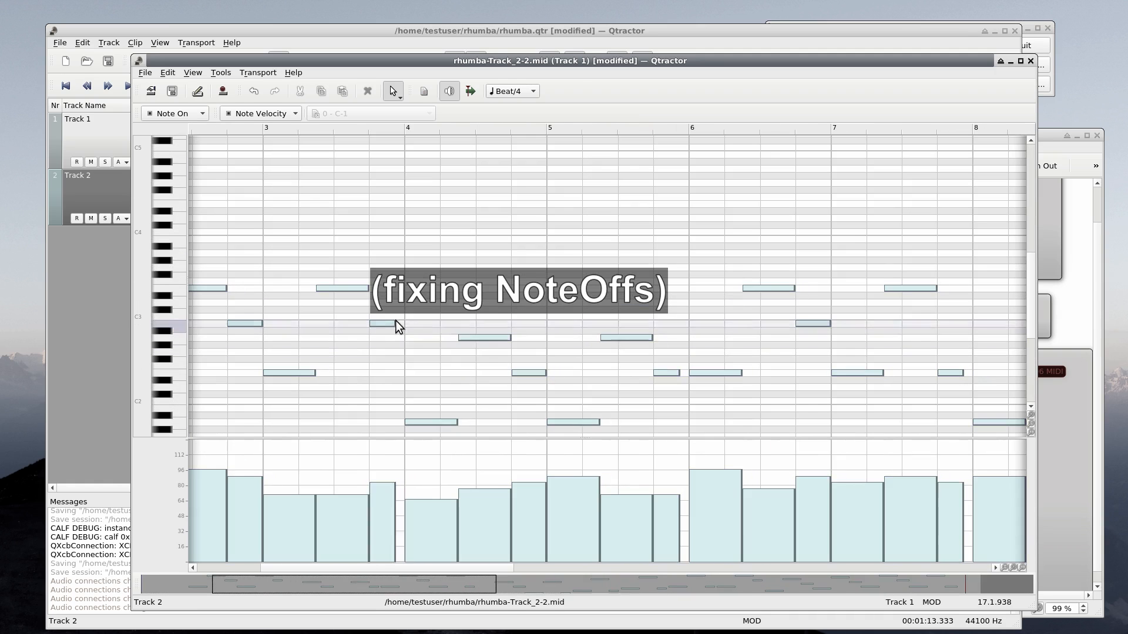
- Lengthen the bass notes that end short so that their ends reach the grid lines before the following notes
drag(395, 323, 404, 324)
drag(679, 374, 687, 375)
scroll(715, 399, down, 1)
scroll(716, 400, right, 3)
drag(474, 380, 482, 381)
drag(741, 418, 747, 418)
scroll(735, 416, right, 3)
drag(398, 402, 407, 401)
drag(532, 390, 541, 391)
drag(665, 380, 675, 380)
scroll(730, 418, down, 1)
scroll(730, 418, up, 1)
scroll(730, 418, right, 4)
drag(321, 343, 330, 343)
scroll(670, 372, down, 6)
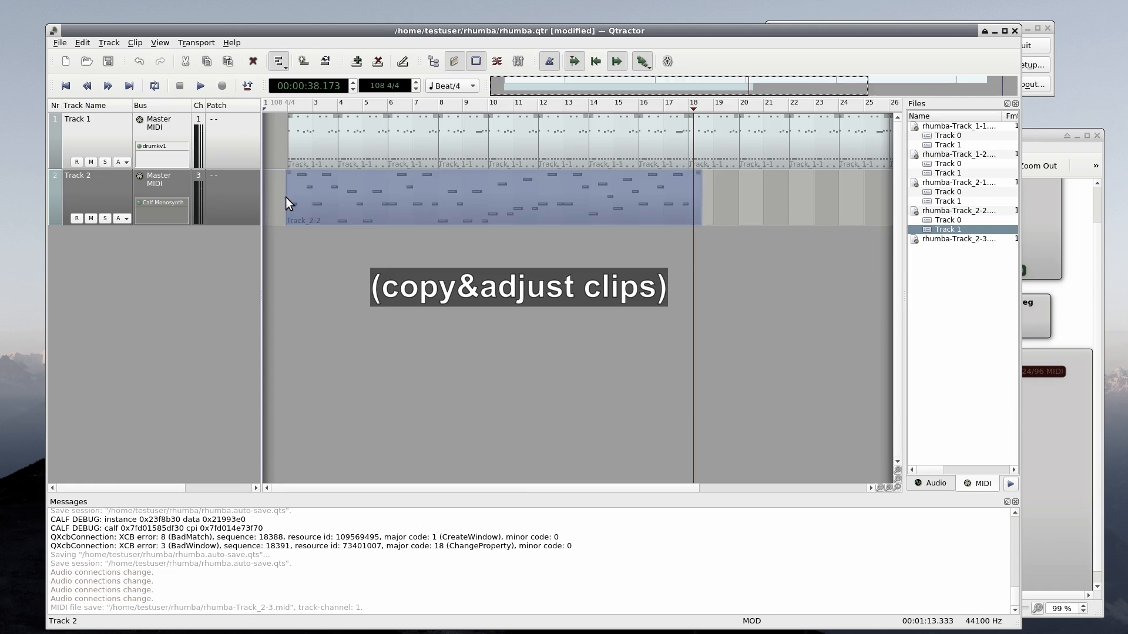
- Copy the Track 2 bass clip after the original and adjust the clip edges so that the two clips meet at bar 18
drag(285, 196, 691, 197)
click(693, 190)
scroll(686, 196, up, 5)
drag(779, 194, 759, 194)
scroll(474, 274, left, 20)
drag(362, 189, 368, 189)
scroll(441, 189, right, 20)
drag(552, 191, 559, 190)
drag(603, 194, 596, 194)
- Play the song from just after bar 16 to check the join between the two Track 2 clips
click(378, 106)
key(space)
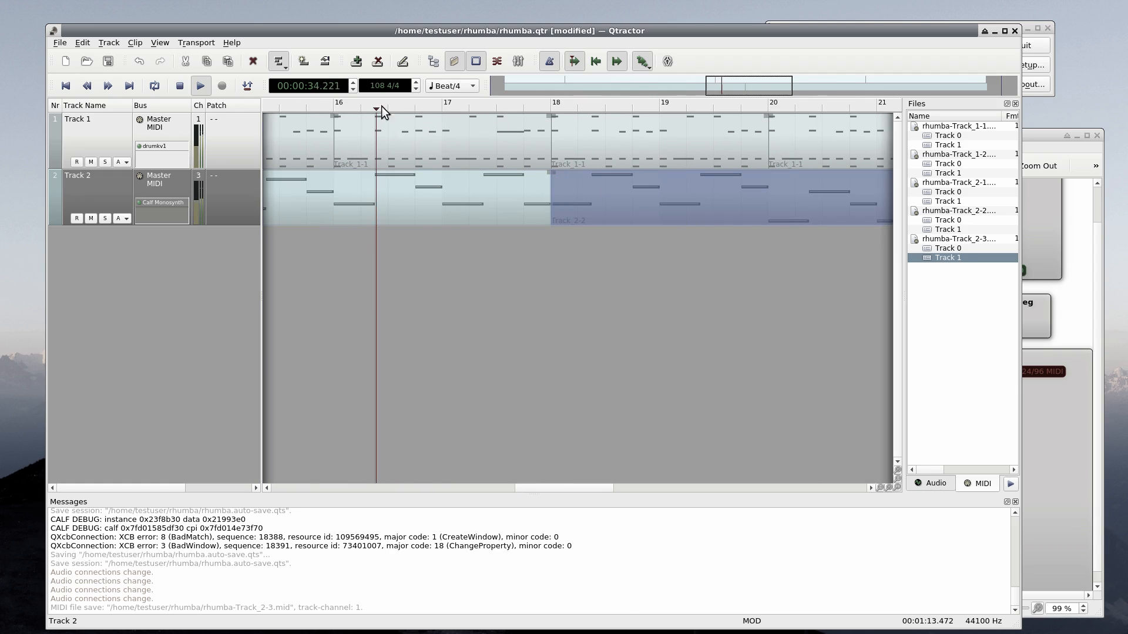
scroll(414, 269, down, 3)
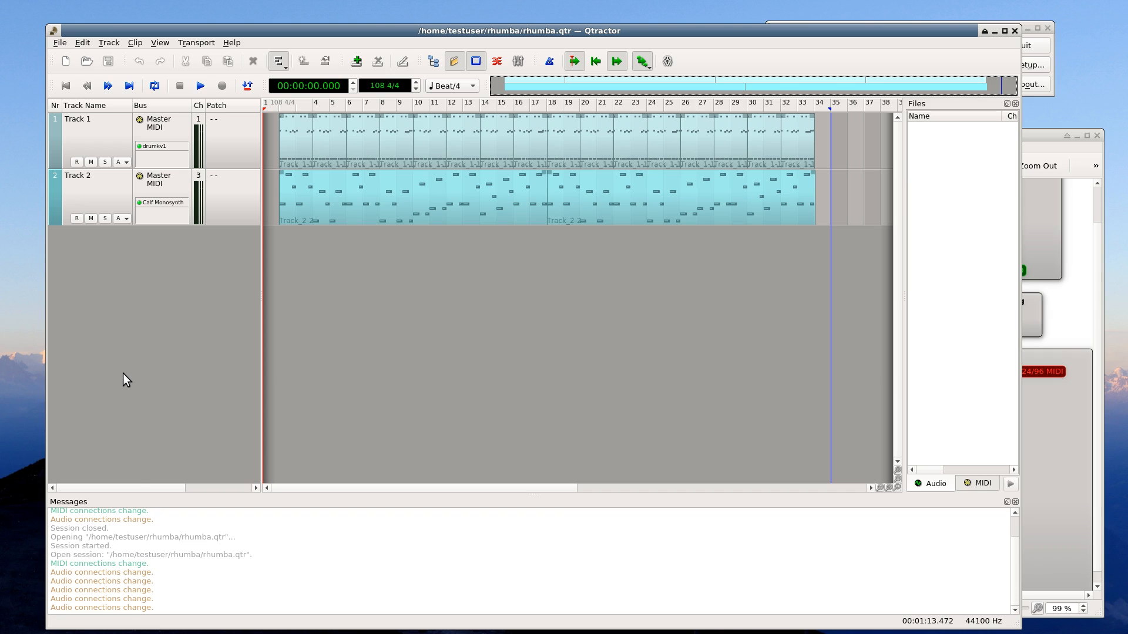
- Add a MIDI track named Track 3 with the Yoshimi synth as its plugin
right_click(111, 304)
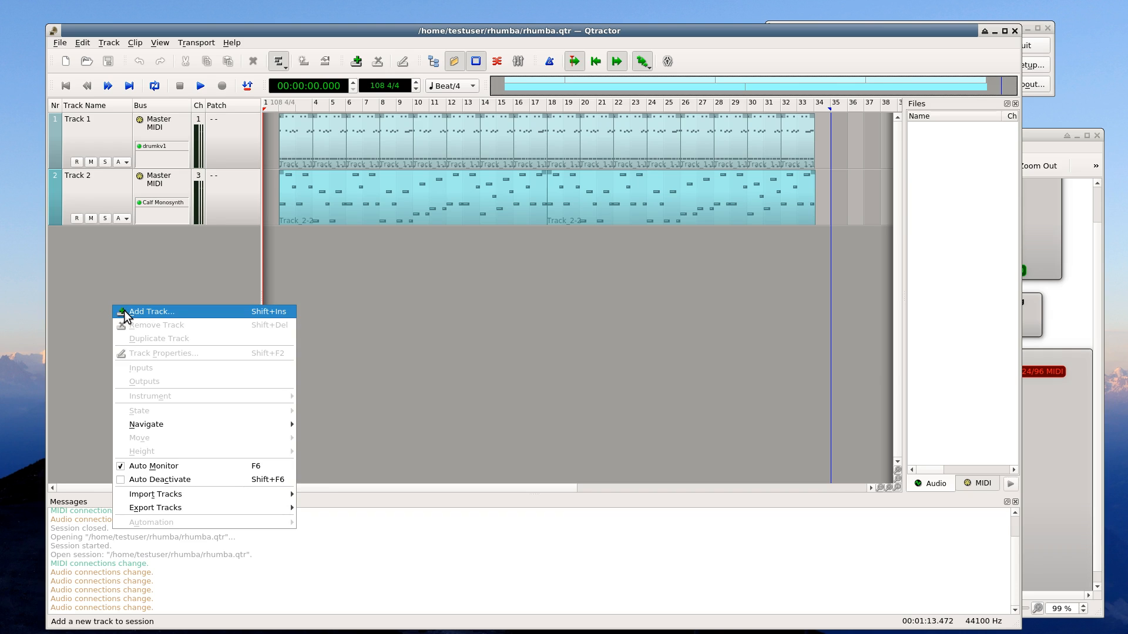
click(125, 313)
click(455, 325)
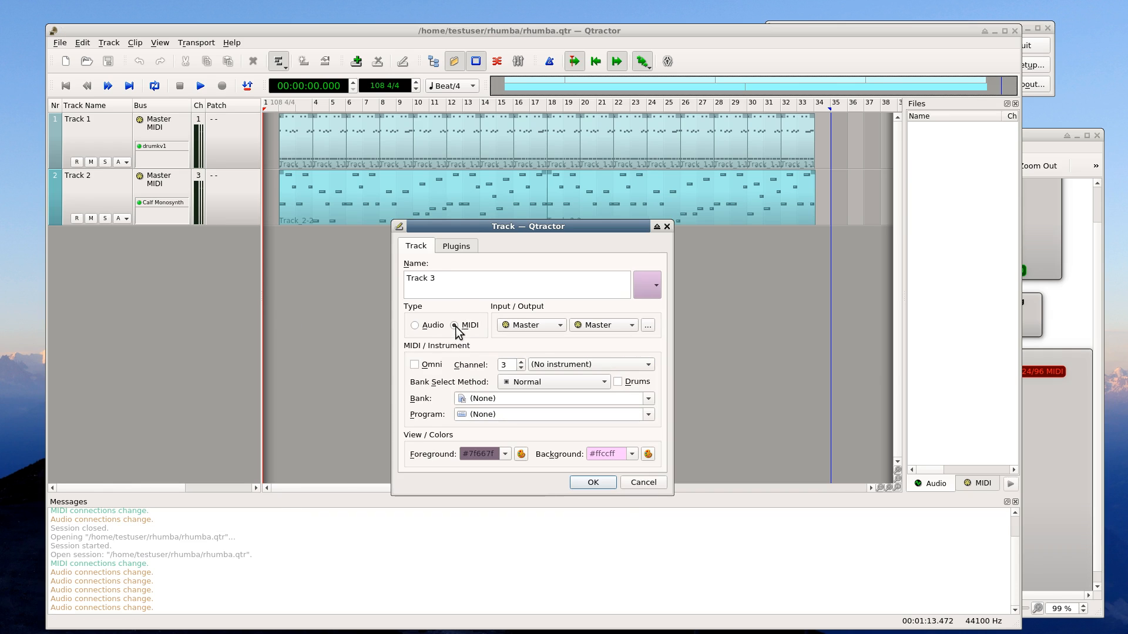
click(456, 247)
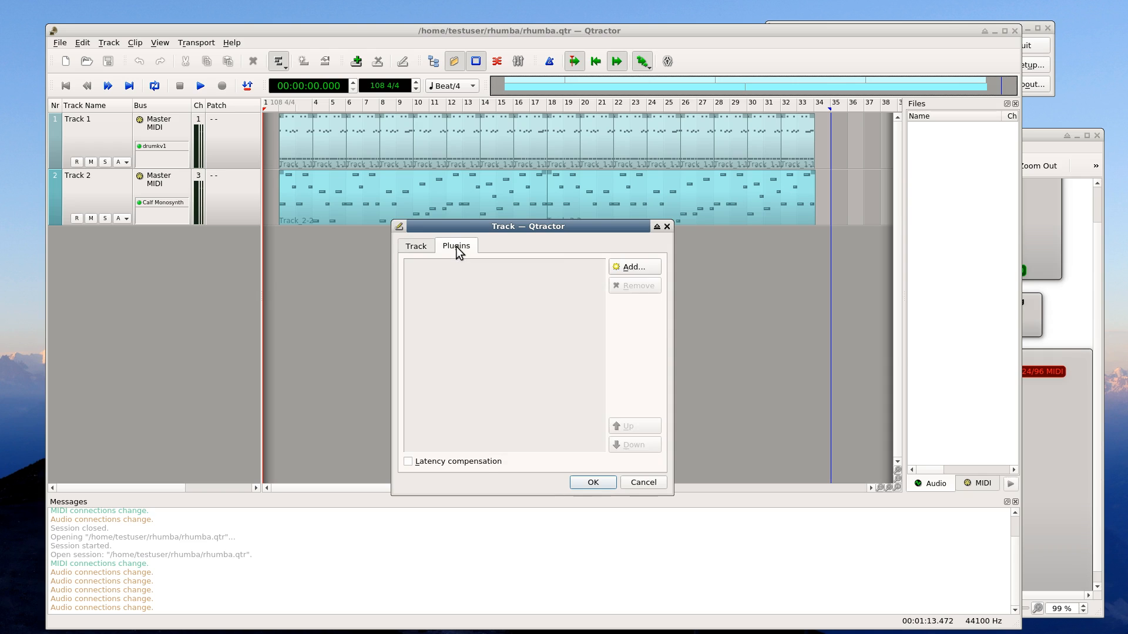
click(628, 267)
double_click(205, 151)
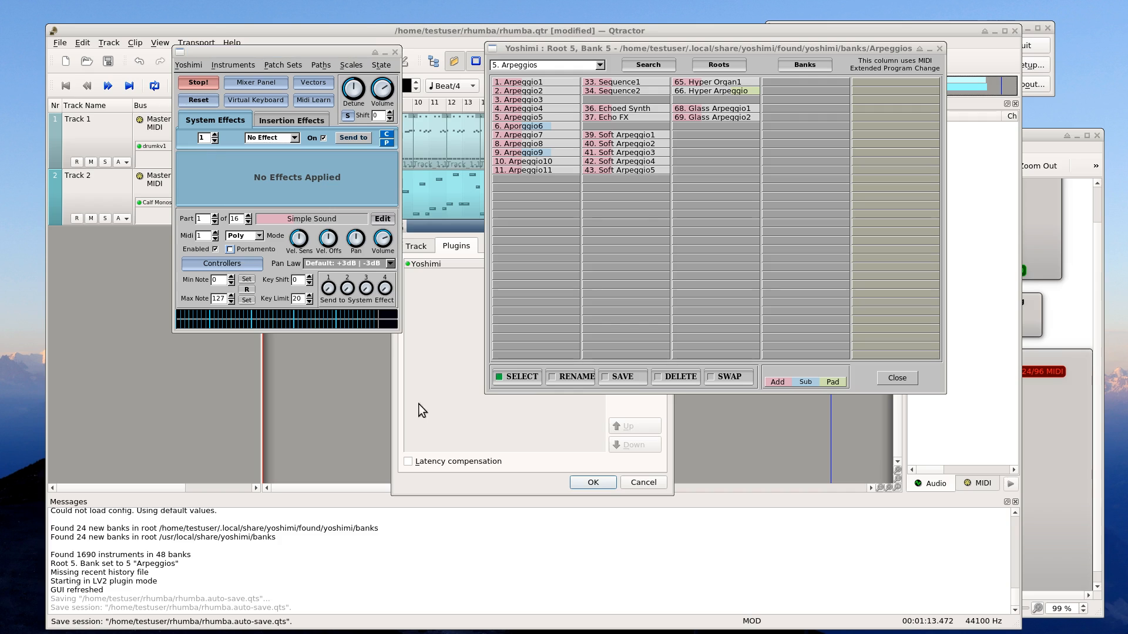
click(589, 482)
- Load the Smooth instrument from Yoshimi's Will_Godfrey_Collection bank into Part 1 and set the part's MIDI channel to 3
click(262, 210)
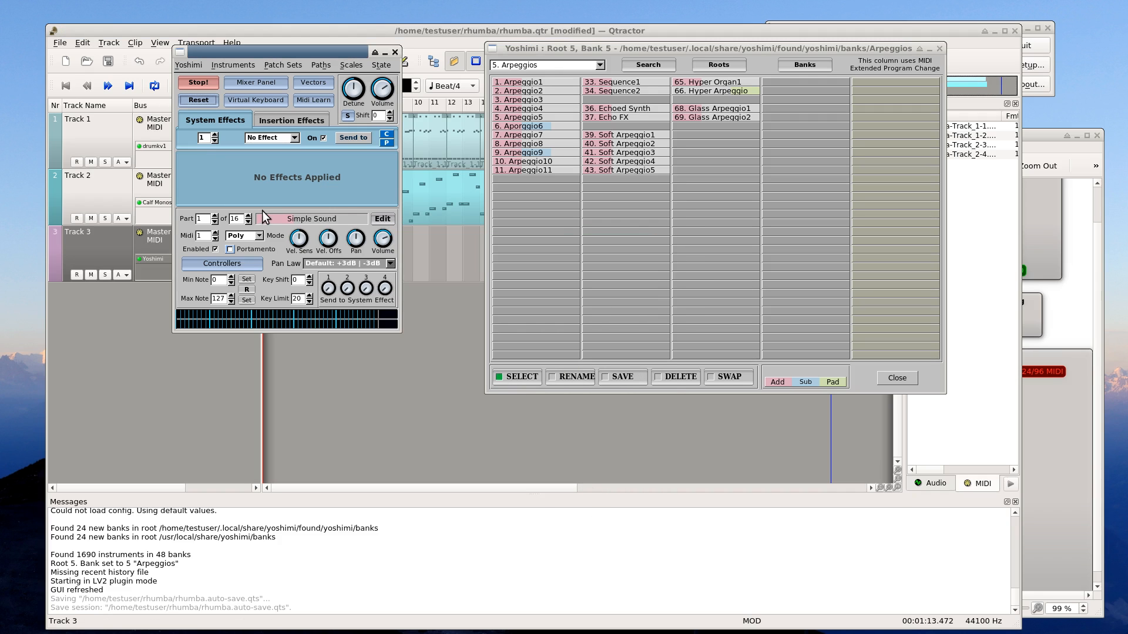
click(516, 117)
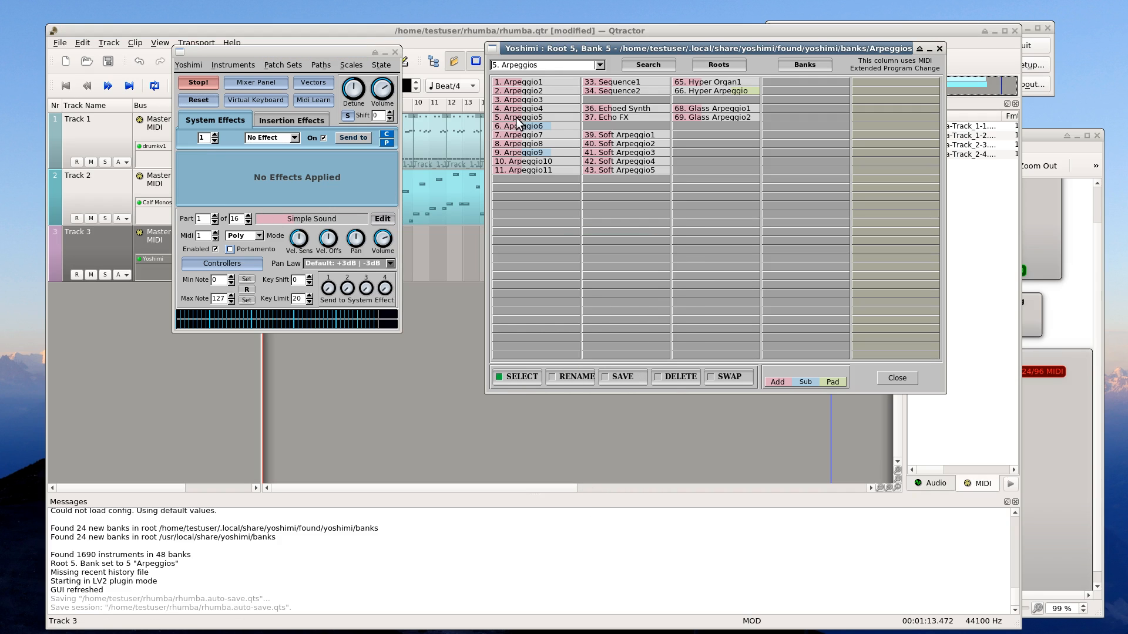
click(600, 66)
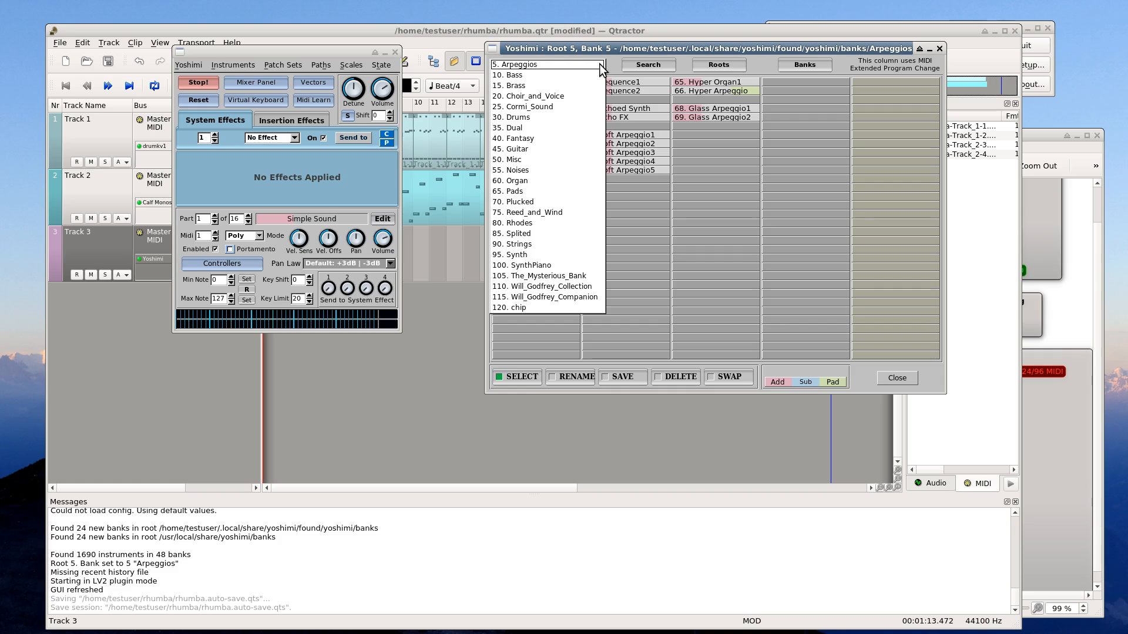
click(557, 287)
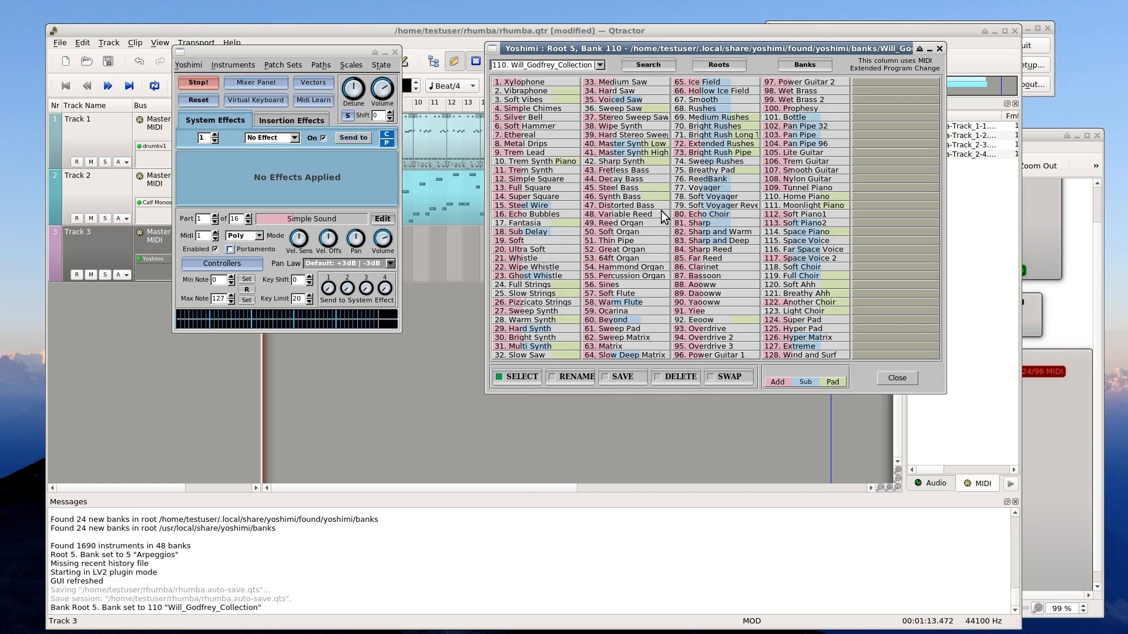
click(711, 98)
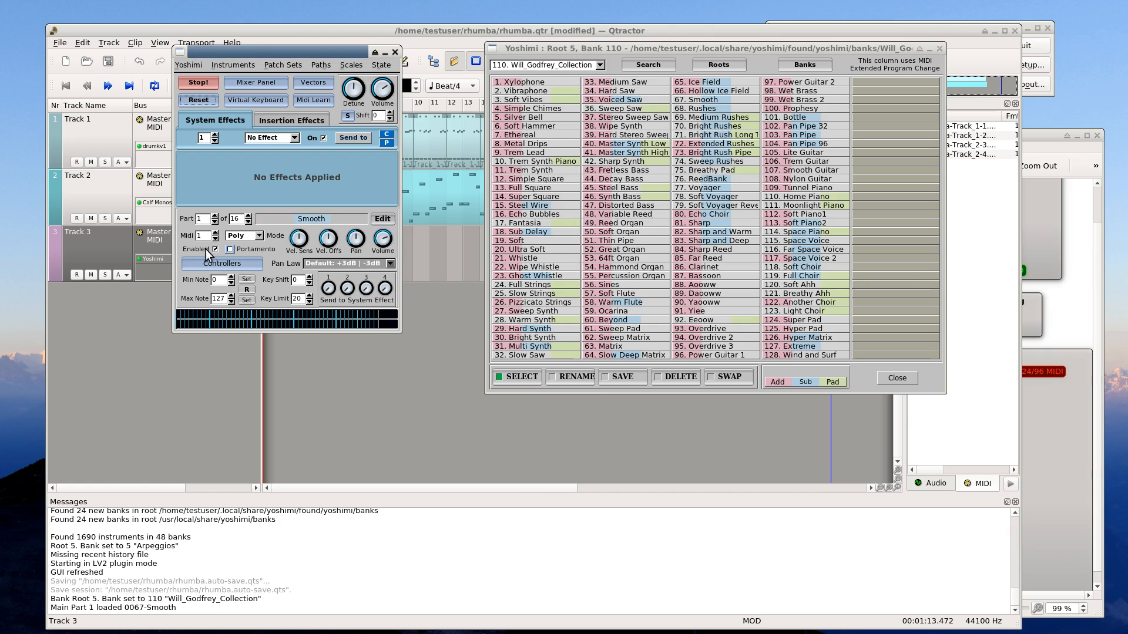
click(215, 233)
click(215, 232)
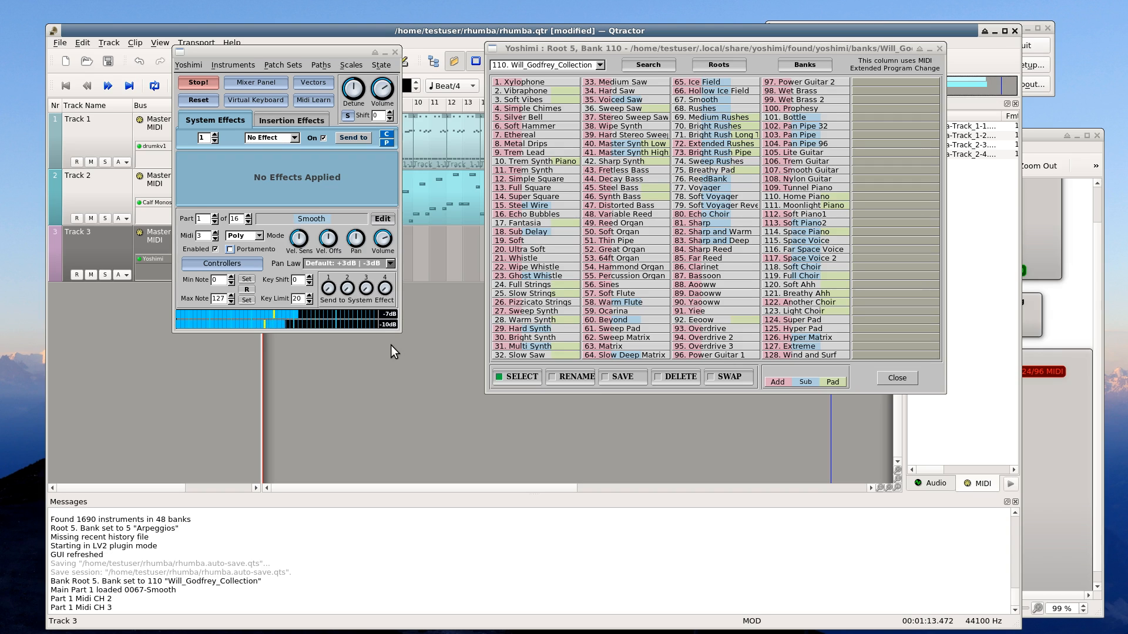
- In the Smooth instrument's SUBsynth, set harmonic 16's amplitude to 6 and the bandwidth to 55, and return to the Qtractor main window
click(371, 240)
click(381, 218)
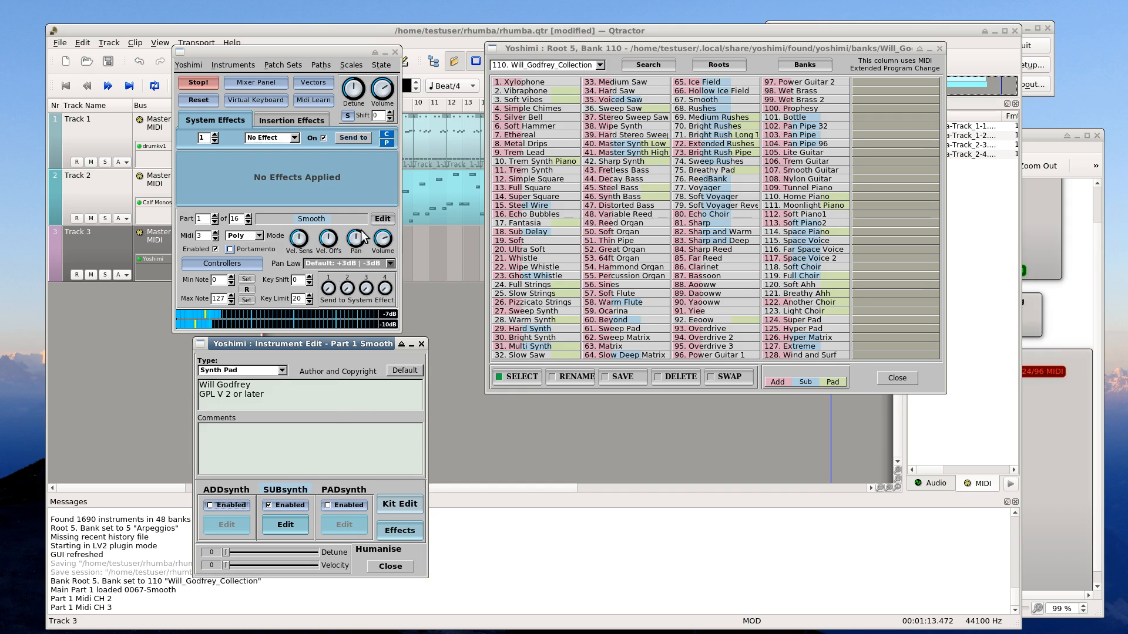
click(285, 525)
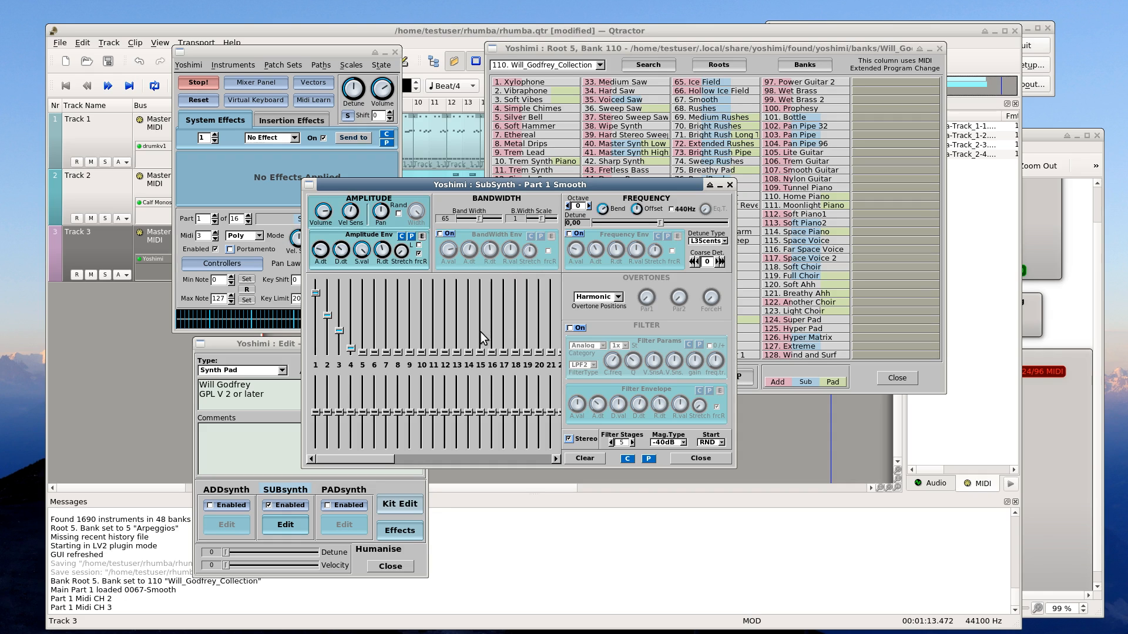
scroll(492, 354, up, 6)
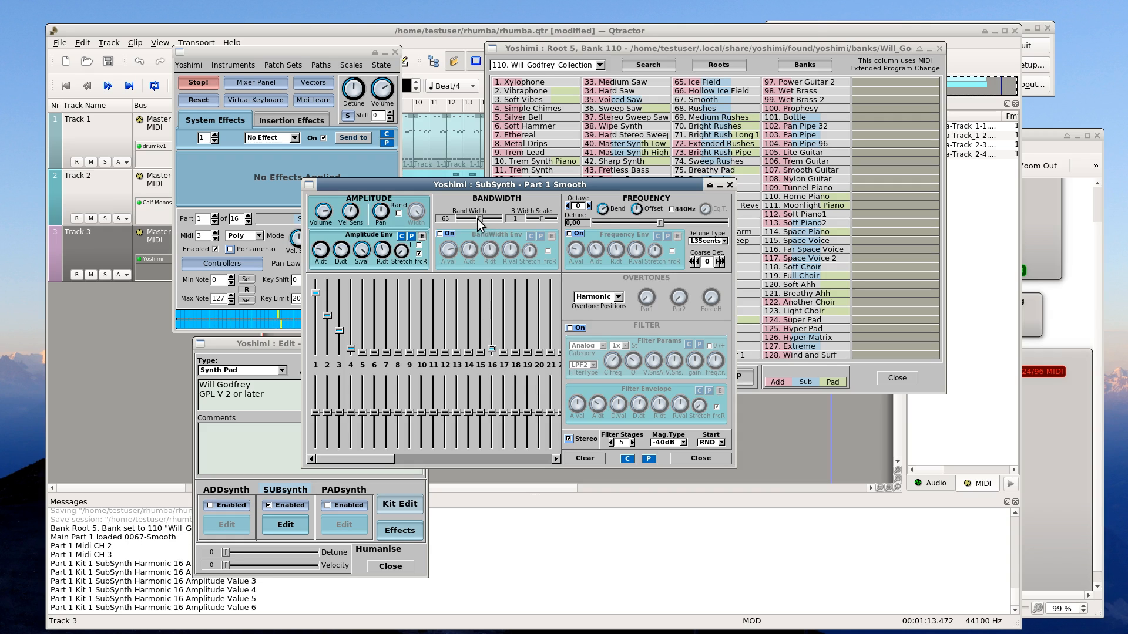
scroll(477, 224, down, 5)
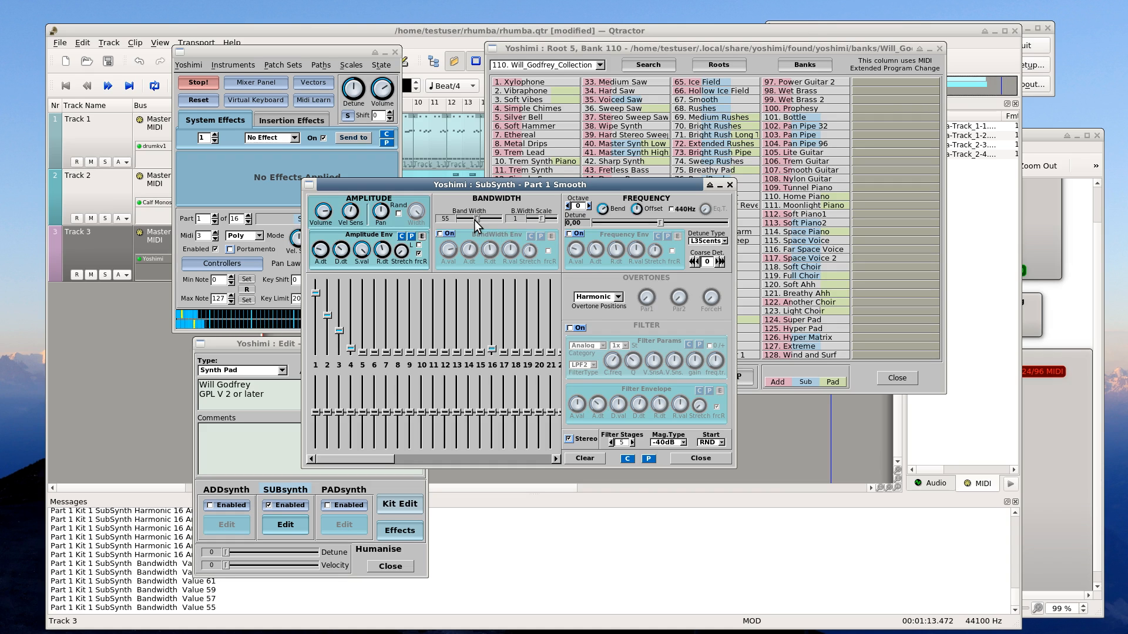
click(89, 369)
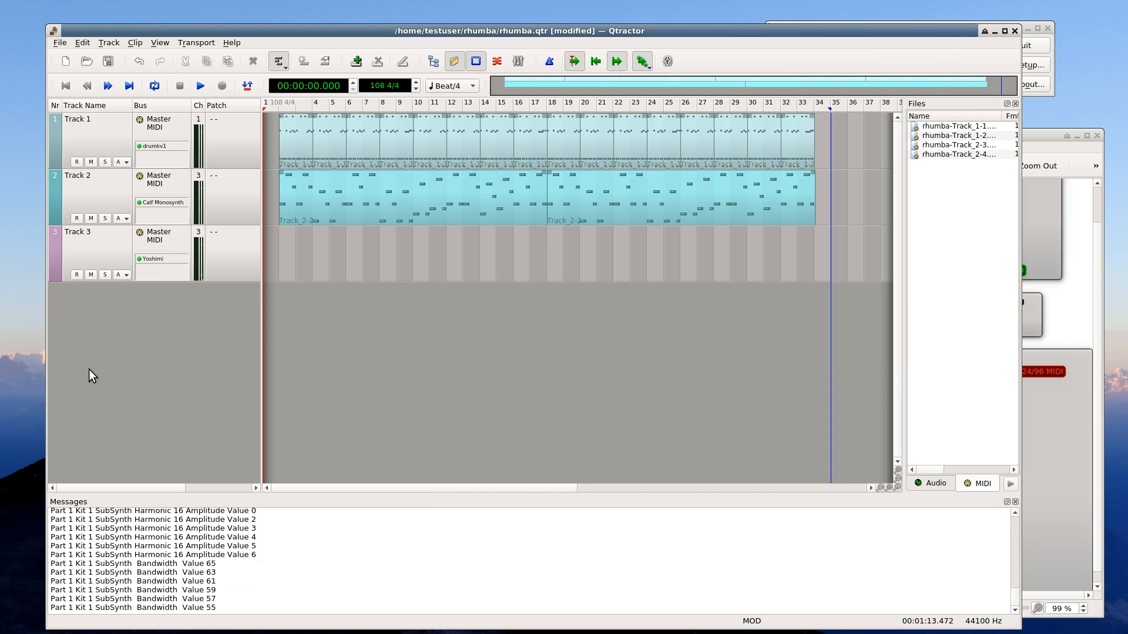
- Record a chord part on Track 3 from the start to about bar 18, and open the recorded clip in an enlarged MIDI editor
click(200, 86)
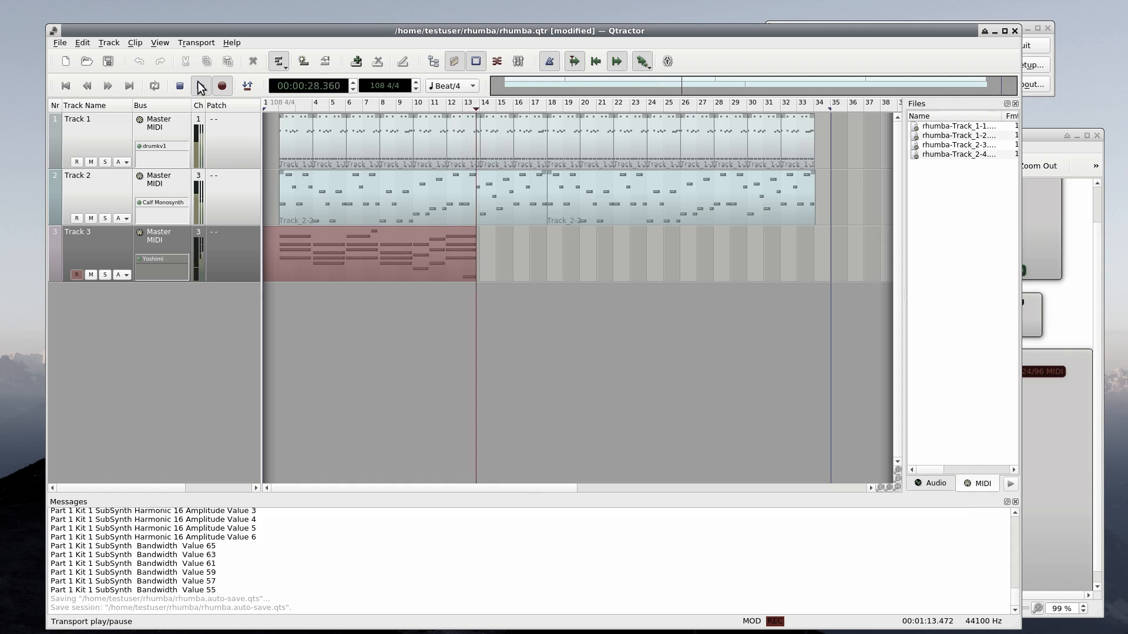
click(199, 86)
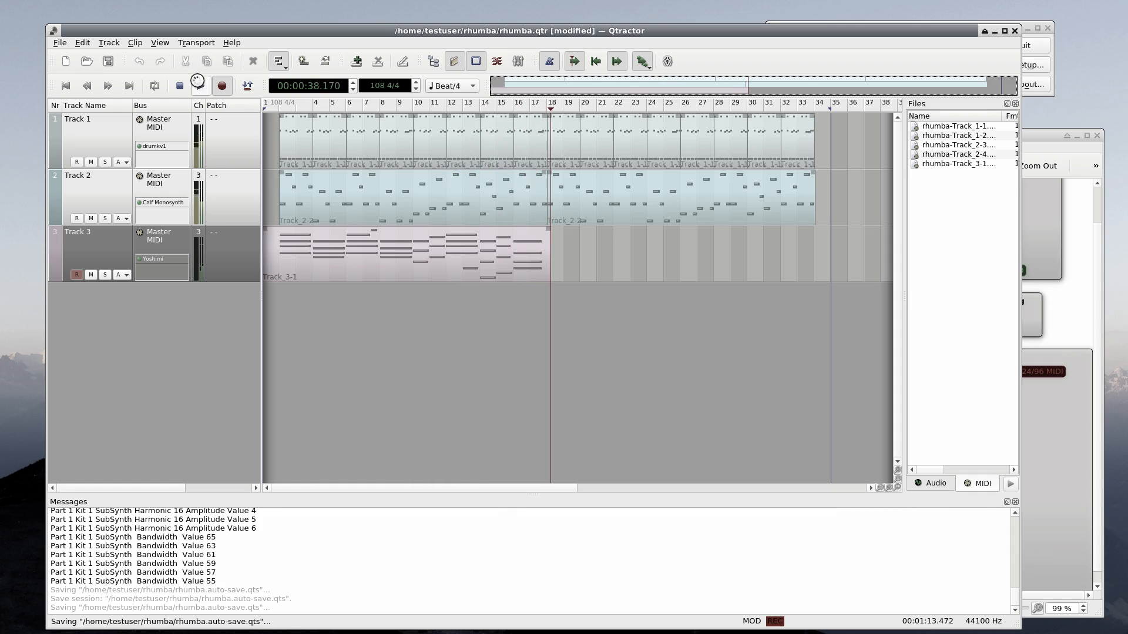
double_click(305, 256)
drag(329, 149, 147, 46)
drag(611, 410, 971, 580)
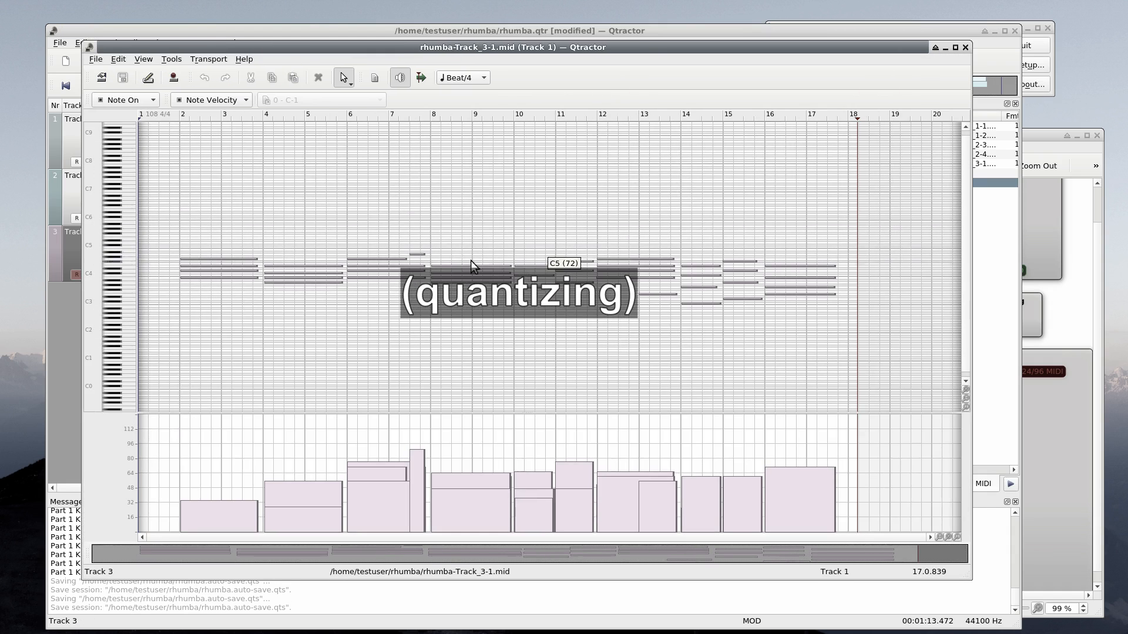
- Select all the notes of the Track 3 clip and quantize them
drag(176, 229, 930, 368)
click(171, 60)
click(187, 73)
click(587, 365)
- Lengthen the Track 3 chord notes that end short so that the notes of each chord end together near the next bar line
scroll(421, 247, up, 7)
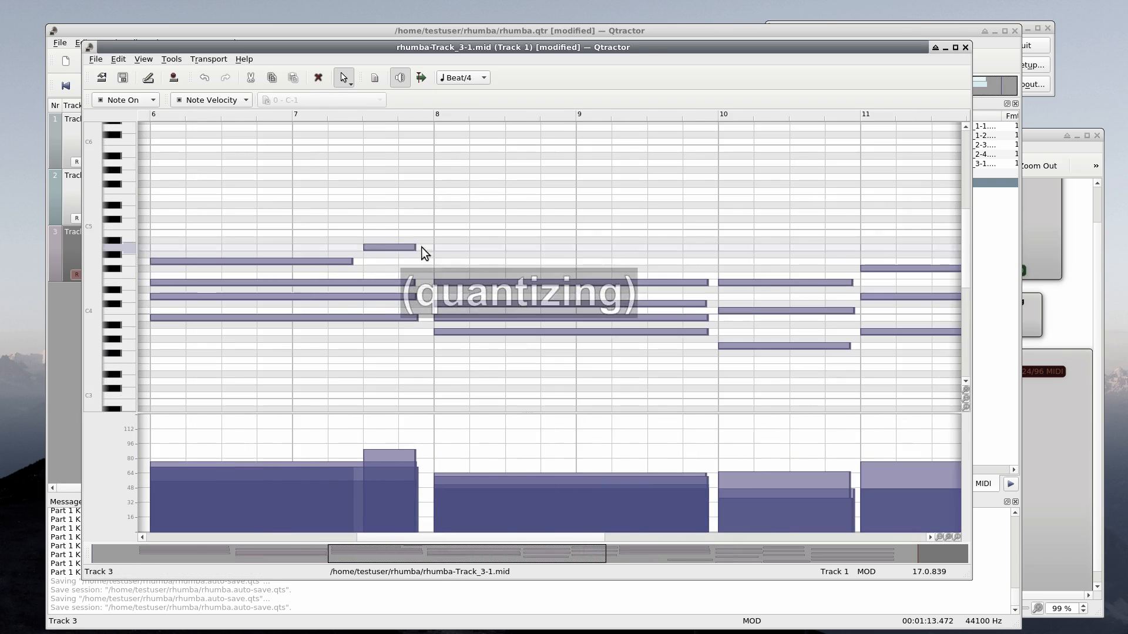
click(421, 247)
drag(415, 247, 424, 248)
drag(415, 282, 424, 318)
click(419, 319)
scroll(526, 305, right, 4)
scroll(526, 305, left, 2)
scroll(526, 305, right, 10)
drag(338, 261, 346, 283)
drag(337, 296, 346, 317)
drag(478, 346, 488, 346)
drag(617, 332, 630, 332)
drag(616, 296, 631, 268)
scroll(623, 281, right, 3)
drag(745, 283, 778, 283)
drag(745, 317, 778, 346)
drag(745, 367, 776, 367)
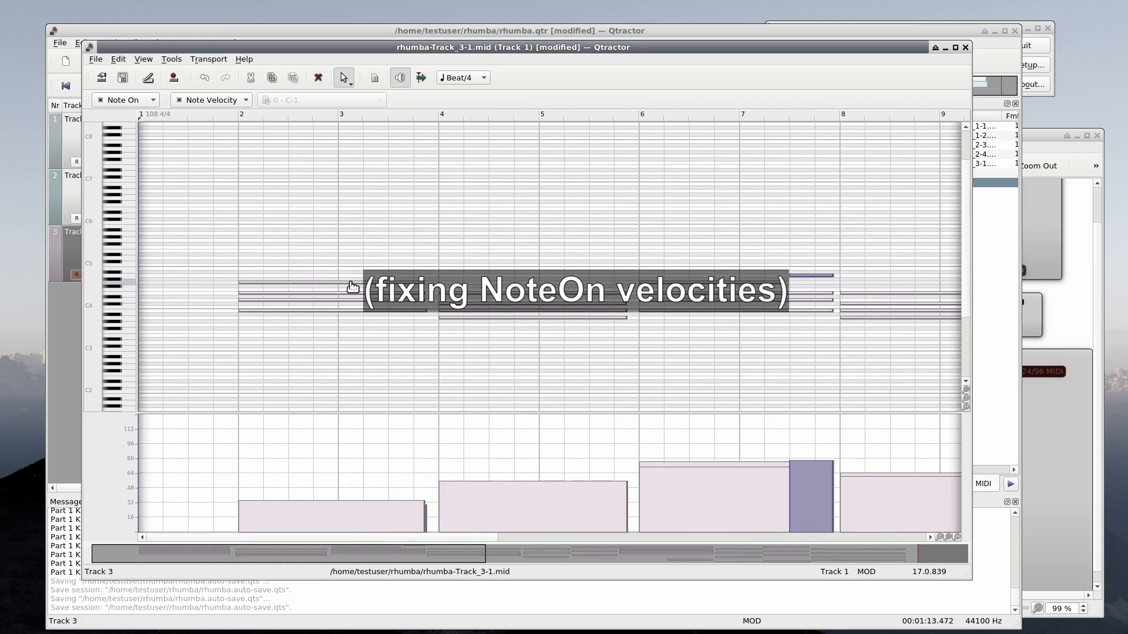
- Raise the note velocities of the Track 3 chords starting at bars 2, 4, 14 and 15
drag(143, 243, 405, 389)
drag(365, 503, 368, 481)
drag(484, 383, 541, 264)
drag(519, 481, 519, 469)
scroll(512, 394, right, 9)
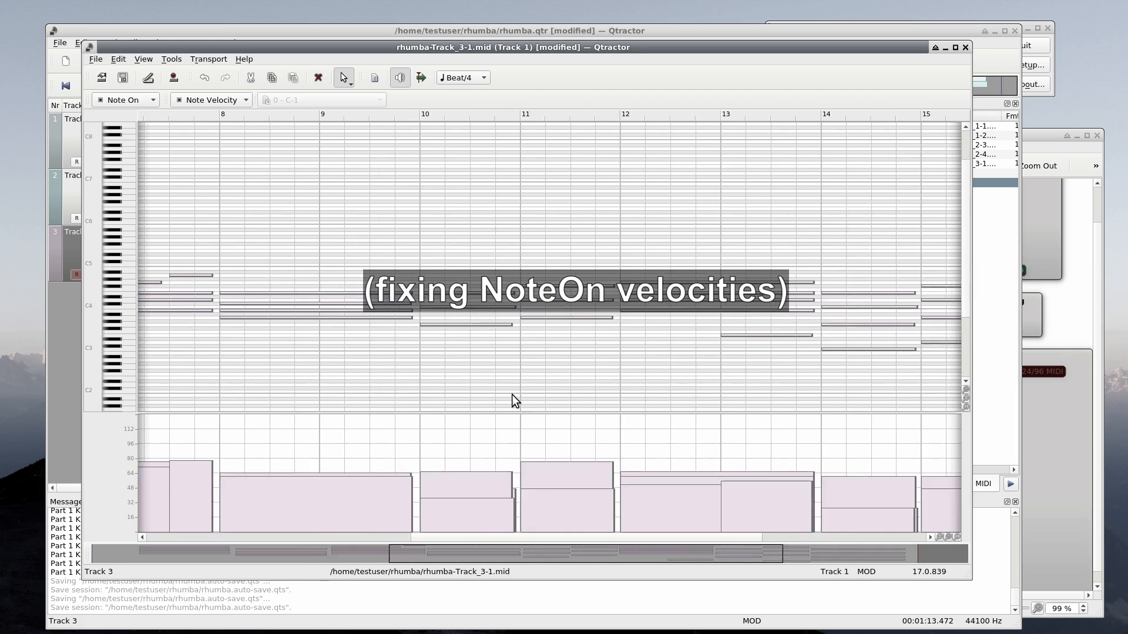
drag(519, 188, 620, 358)
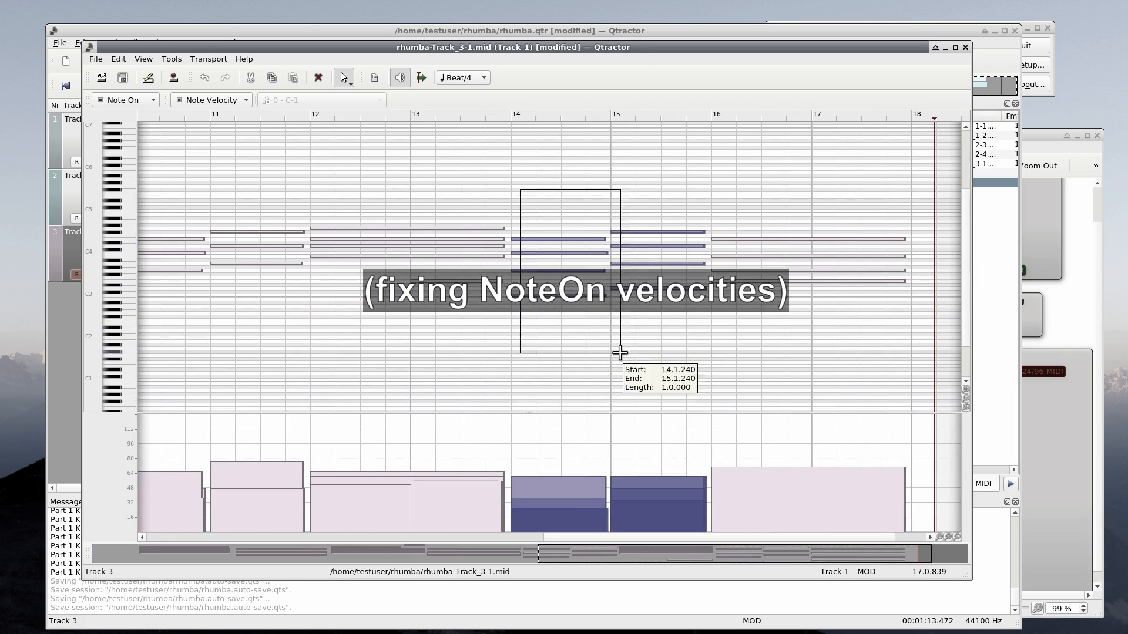
drag(539, 471, 539, 458)
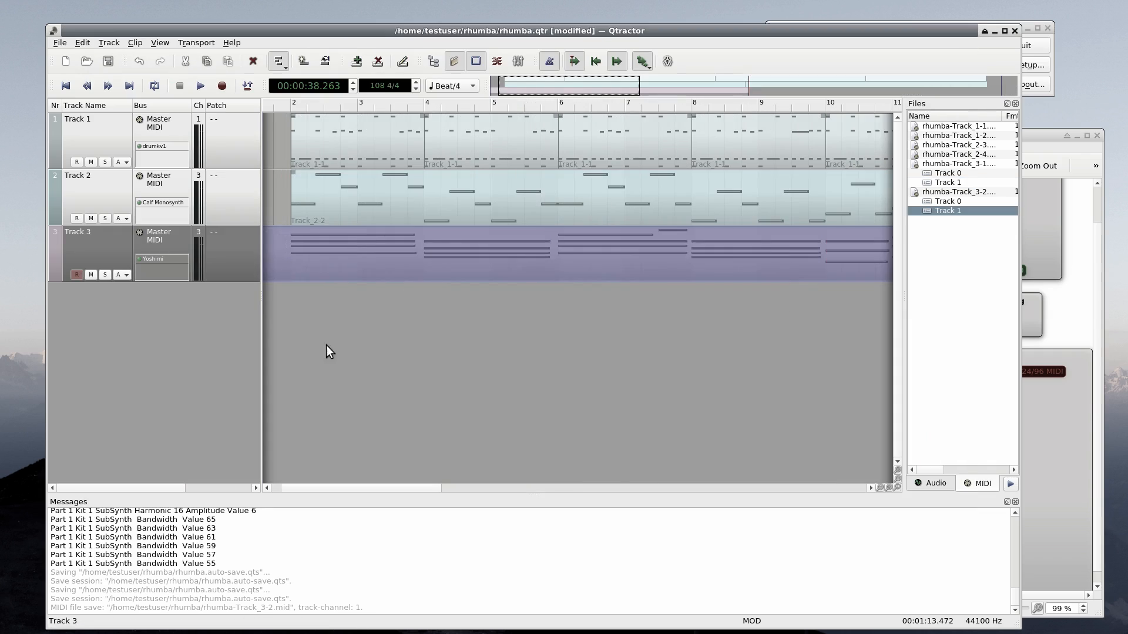
- Trim the Track 3 clip so that it starts at bar 2 and ends at bar 18
drag(306, 265, 386, 272)
drag(303, 258, 370, 258)
drag(437, 267, 358, 267)
scroll(376, 266, down, 5)
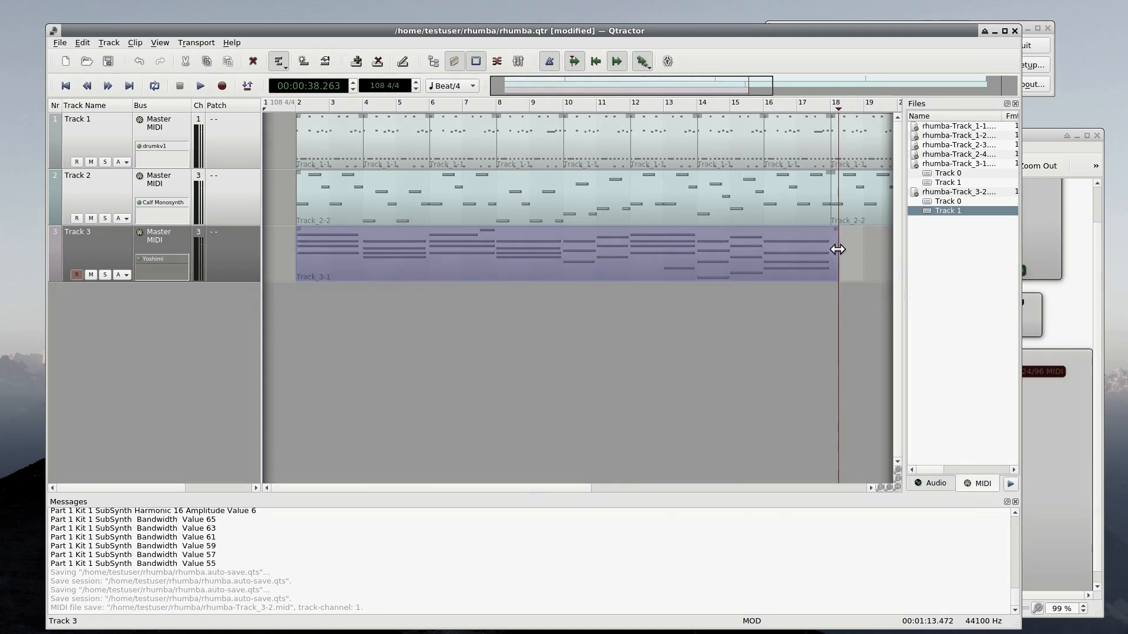
drag(838, 249, 830, 250)
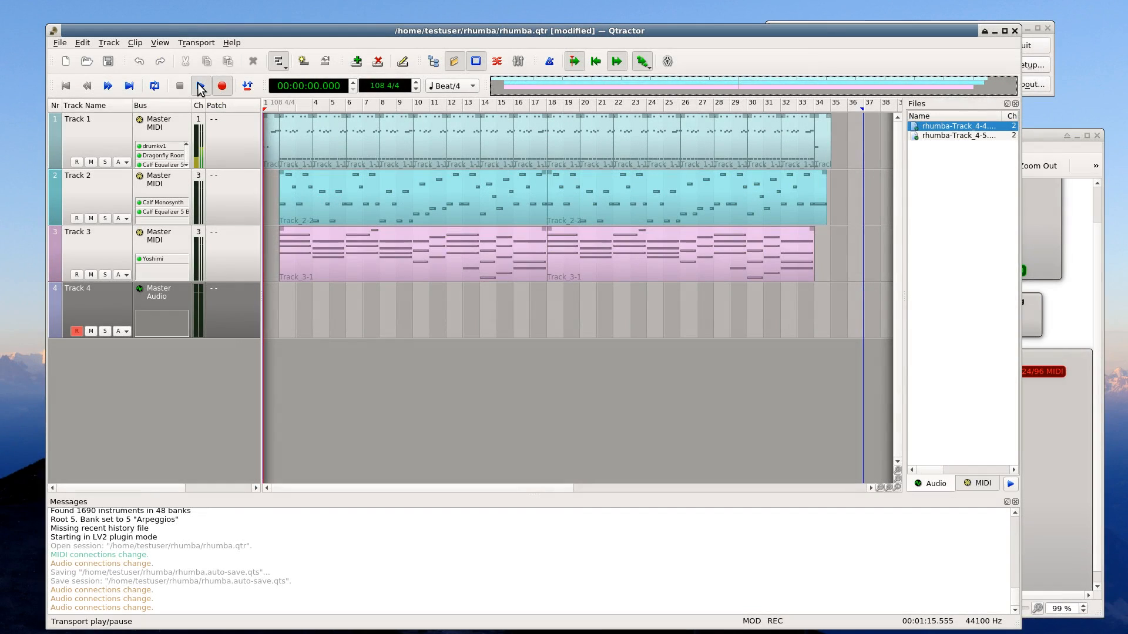
- Start recording audio on the armed Track 4 from the beginning of the song
click(200, 87)
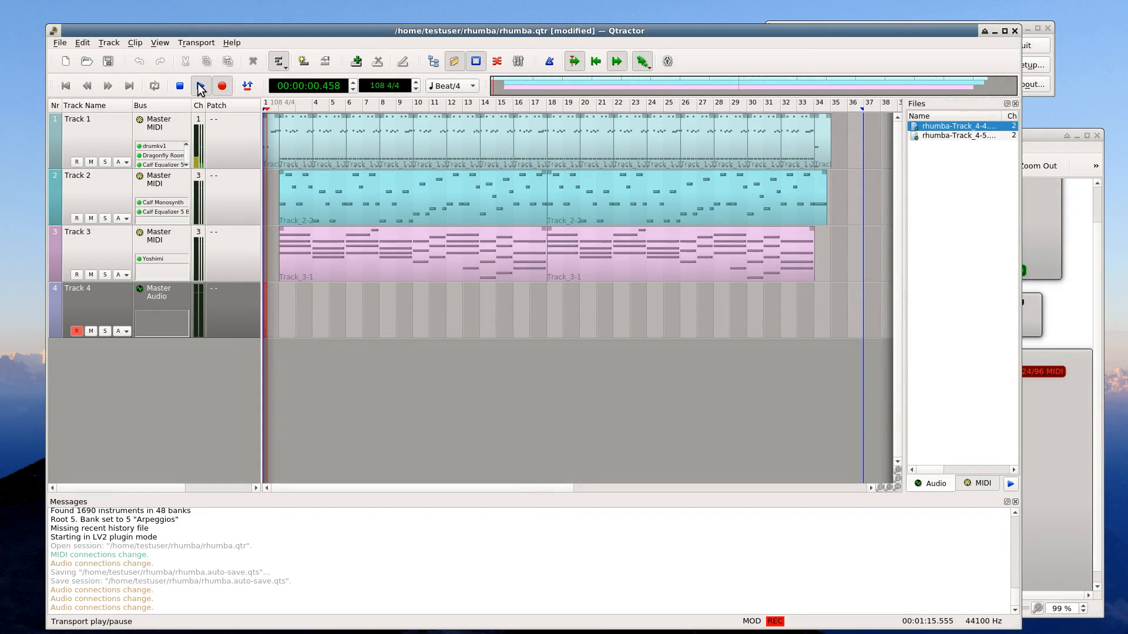